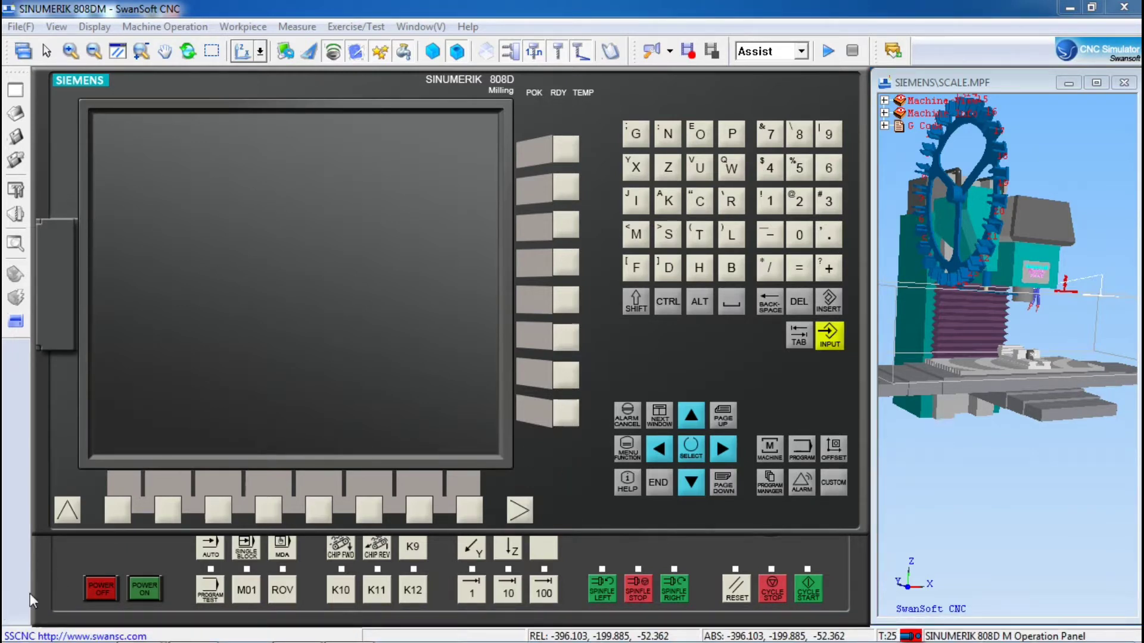
- Release the emergency stop and power on the SINUMERIK 808D milling control
{"action": "mouse_move", "coordinate": [93, 558]}
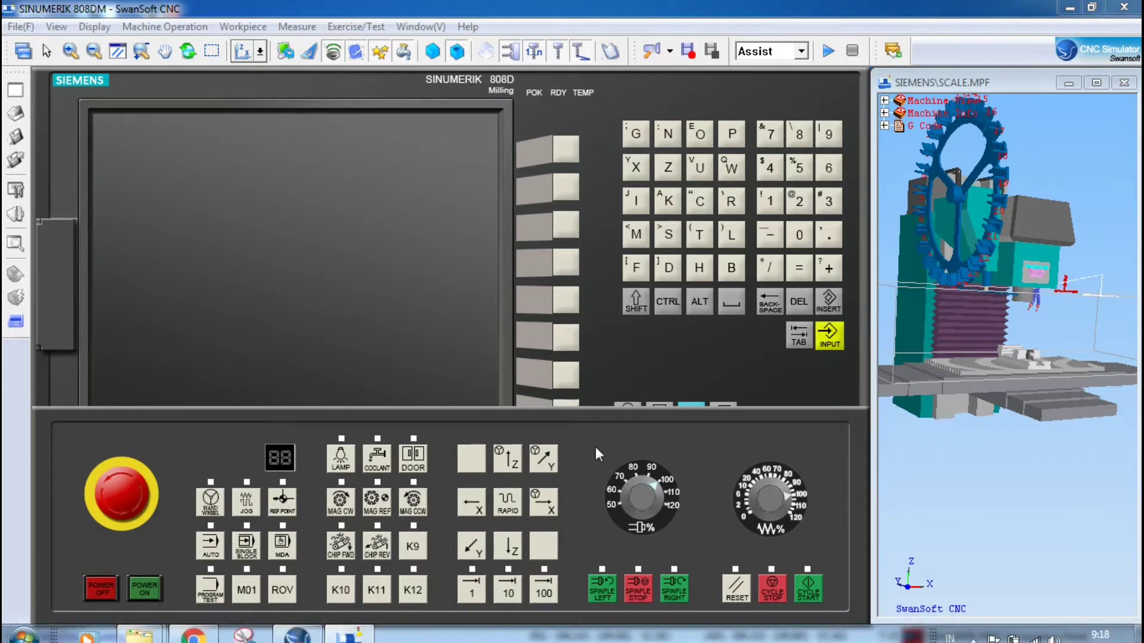
{"action": "left_click", "coordinate": [129, 507]}
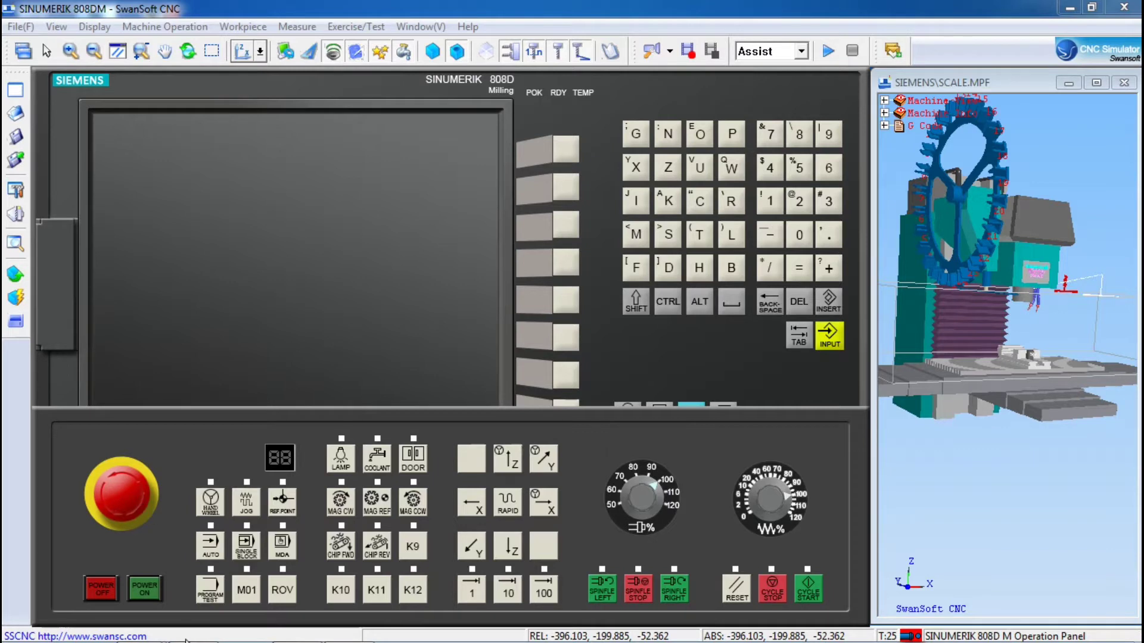
{"action": "left_click", "coordinate": [148, 595]}
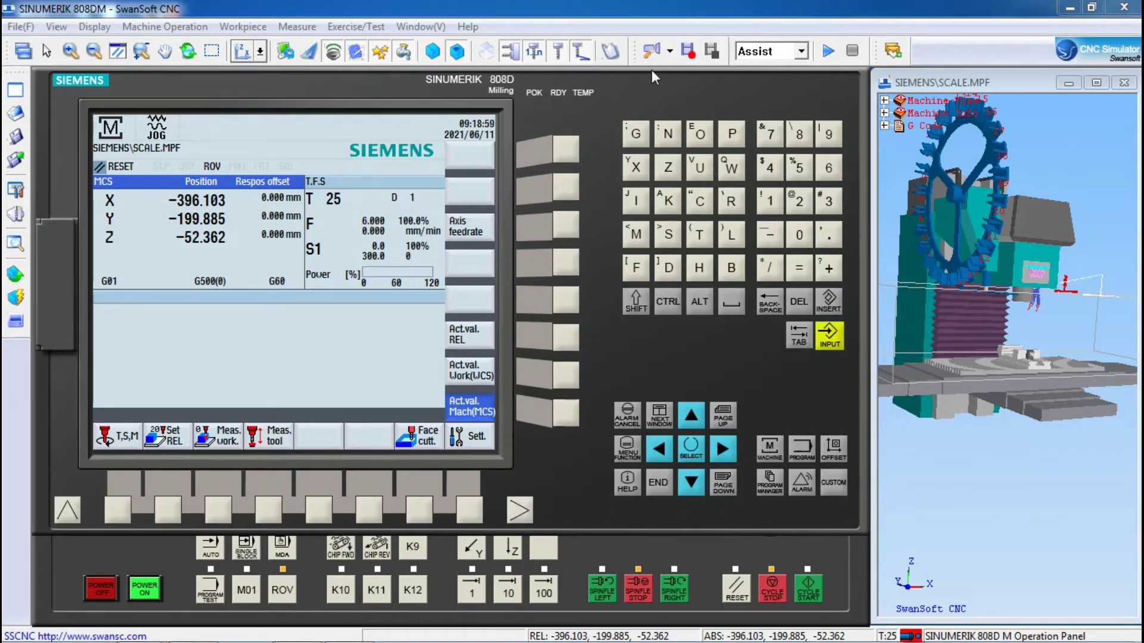
- Reference the machine by homing the X, Y and Z axes in reference point mode
{"action": "left_click_drag", "start_coordinate": [648, 88], "coordinate": [650, 12]}
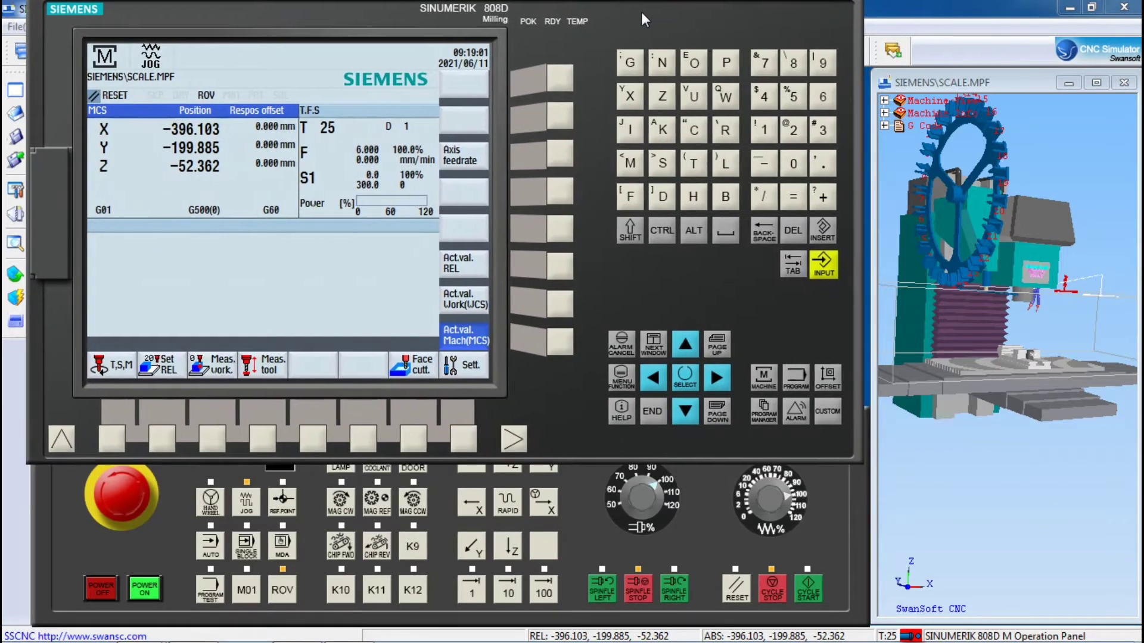
{"action": "mouse_move", "coordinate": [687, 526]}
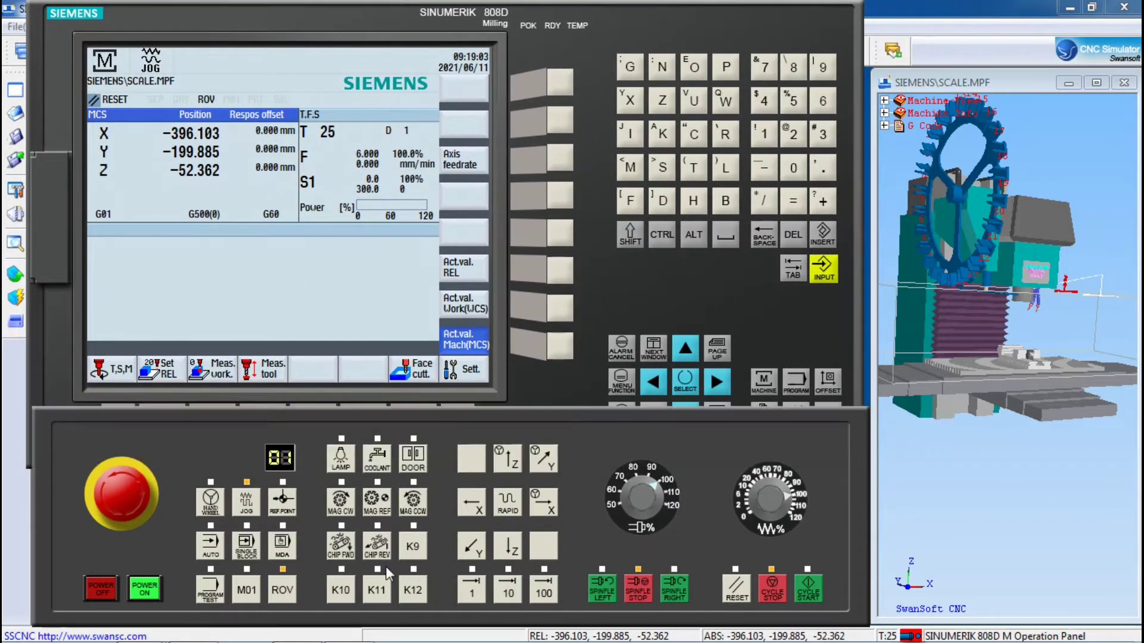
{"action": "left_click", "coordinate": [282, 503]}
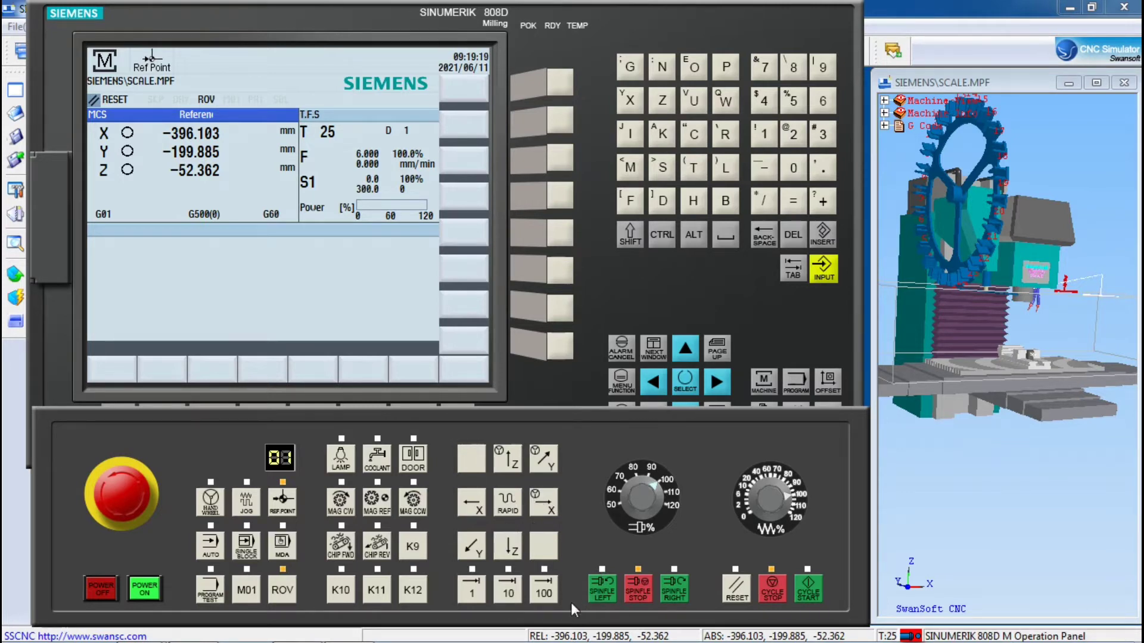
{"action": "left_click", "coordinate": [544, 505]}
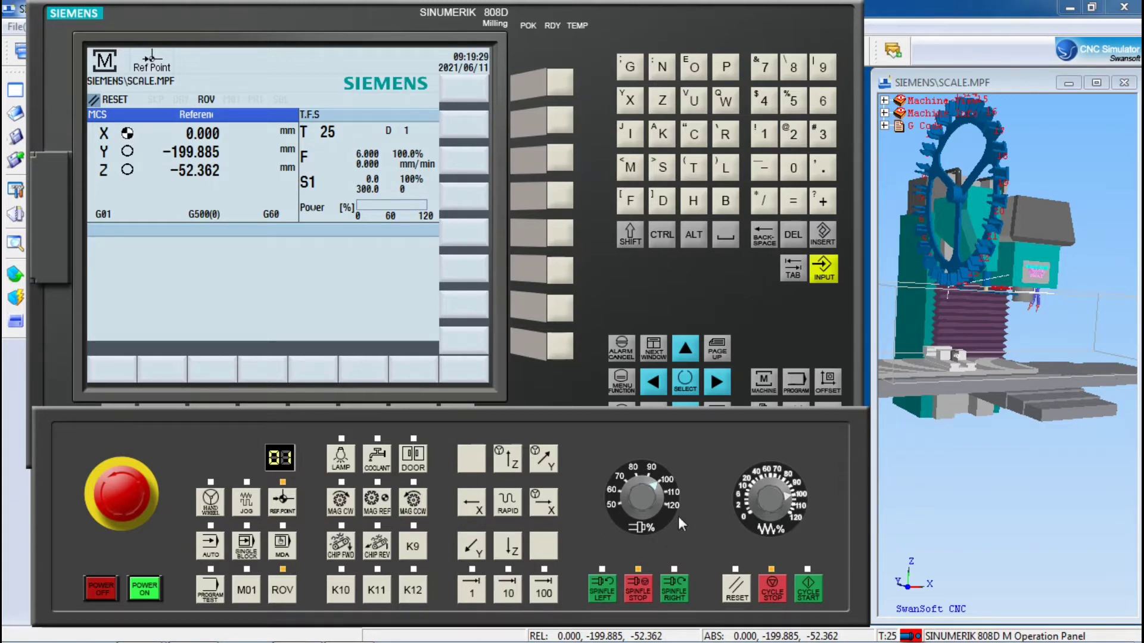
{"action": "left_click", "coordinate": [540, 461]}
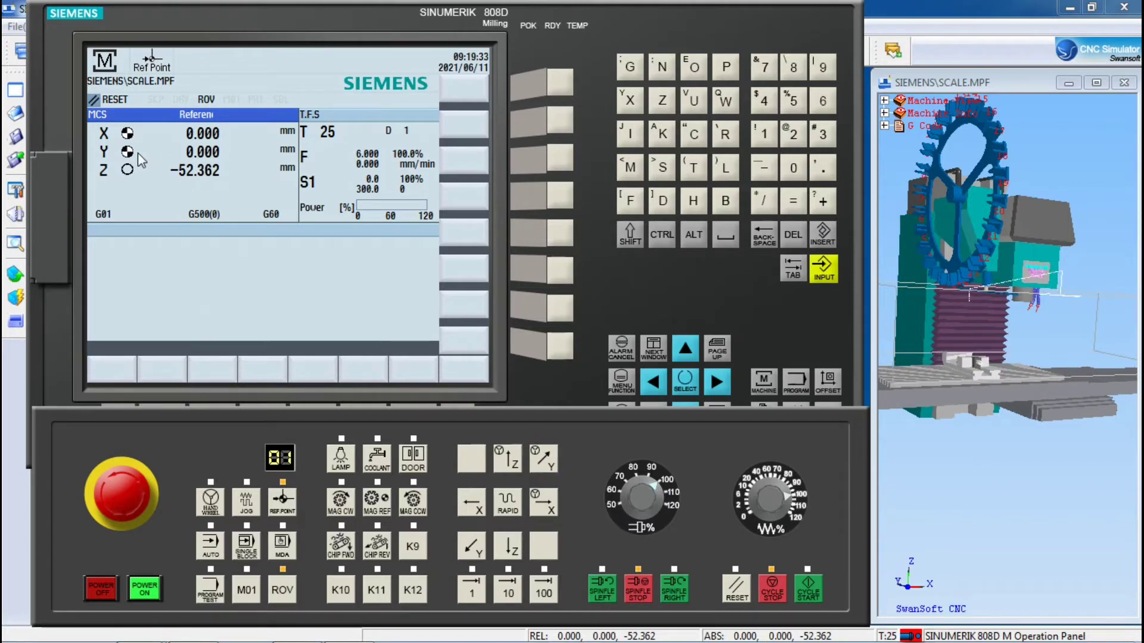
{"action": "left_click", "coordinate": [508, 458]}
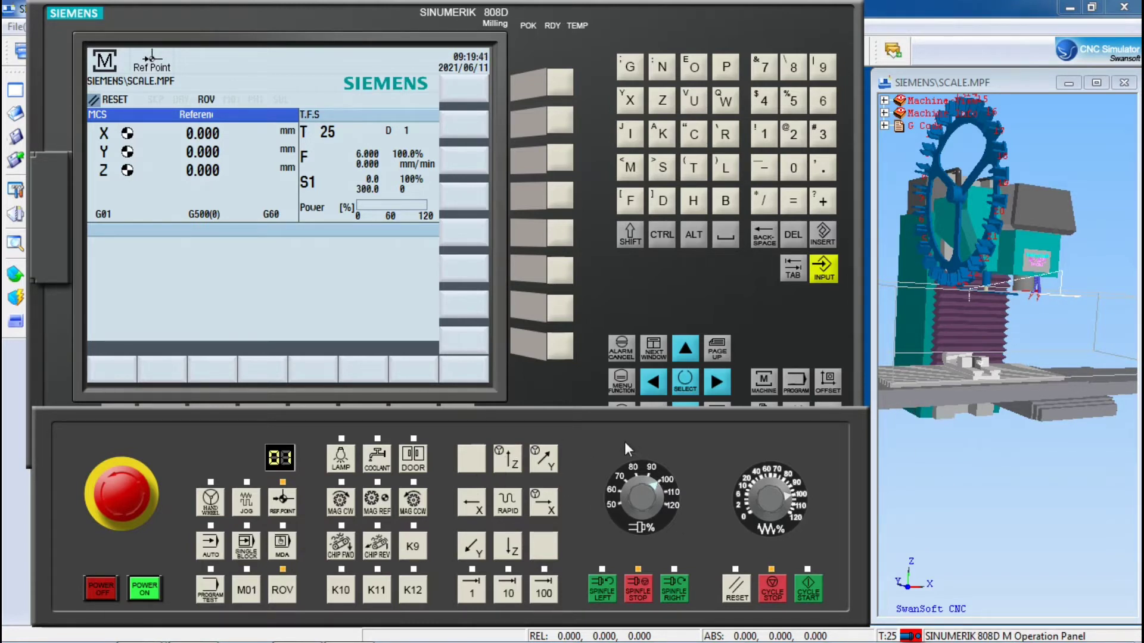
{"action": "left_click", "coordinate": [605, 285]}
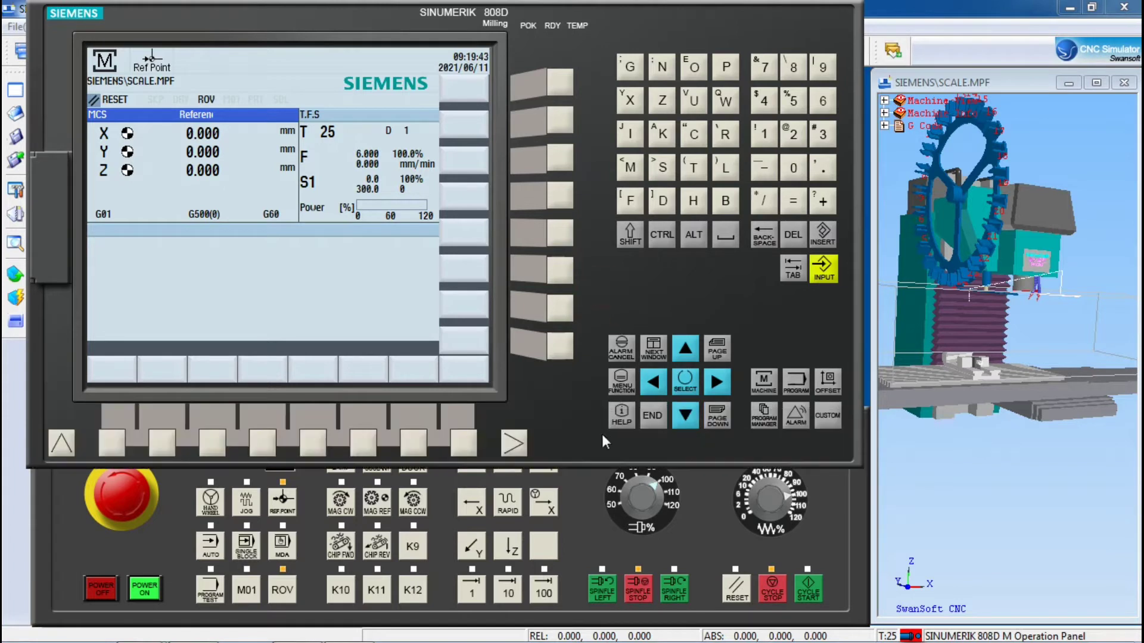
{"action": "left_click", "coordinate": [584, 499]}
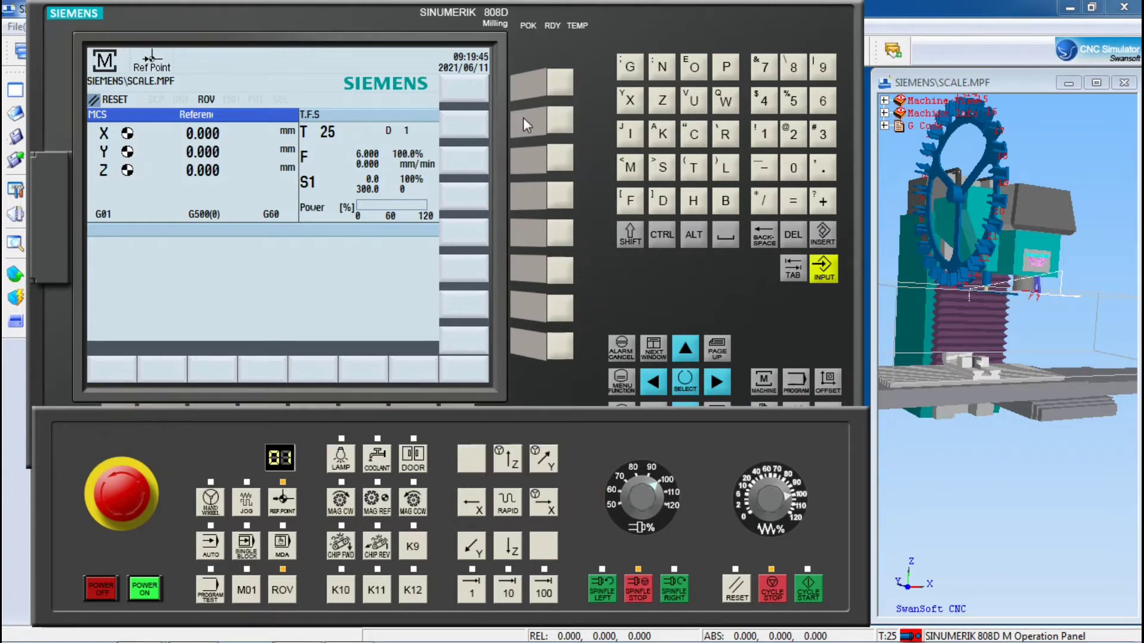
{"action": "left_click", "coordinate": [629, 18]}
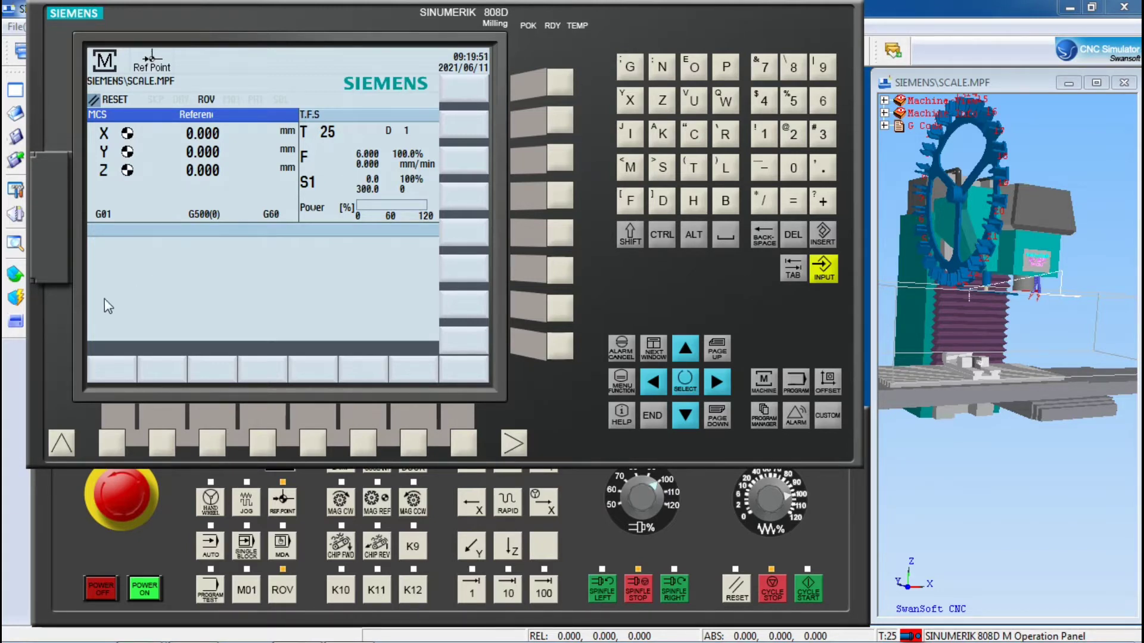
- Open the tool management window and start adding tool number 11
{"action": "left_click", "coordinate": [14, 221]}
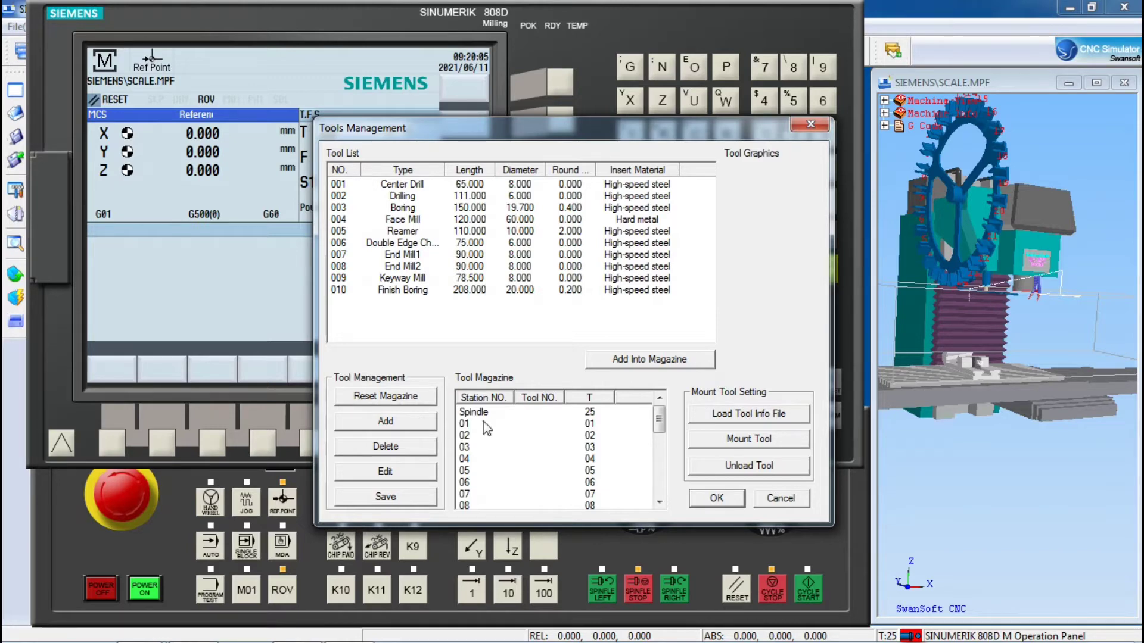
{"action": "left_click", "coordinate": [389, 422]}
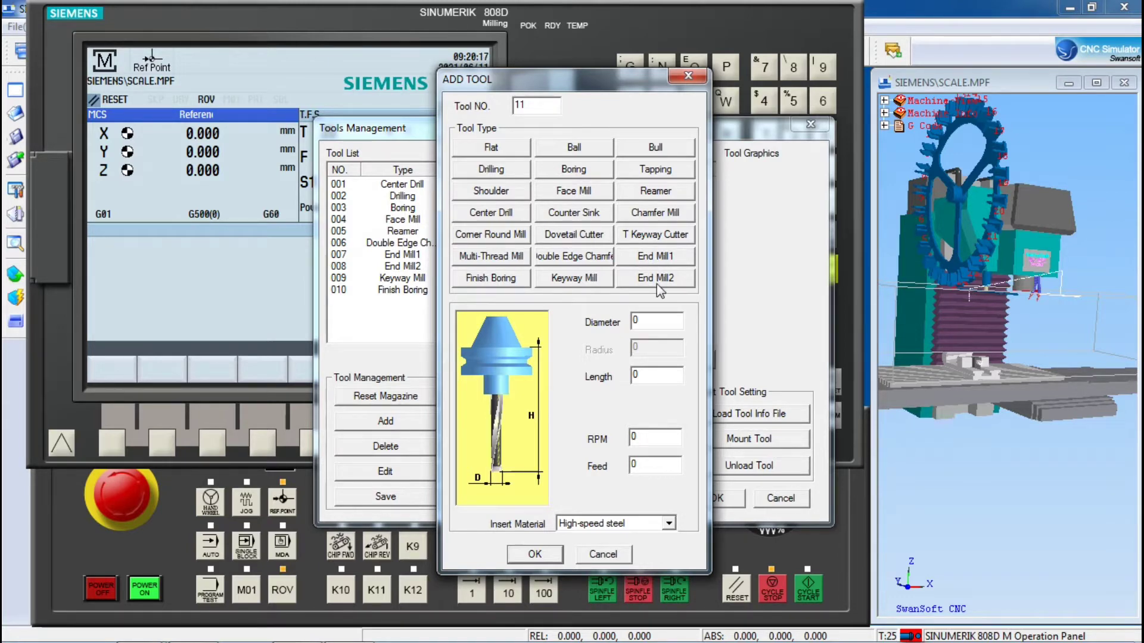
{"action": "left_click", "coordinate": [656, 256]}
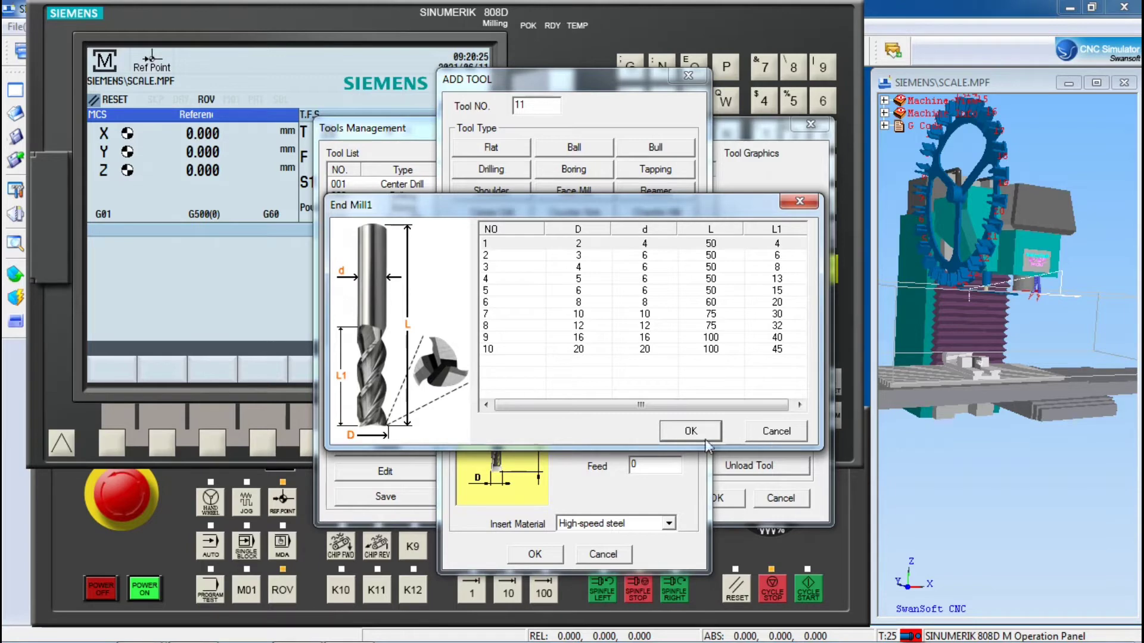
{"action": "left_click", "coordinate": [776, 431]}
{"action": "left_click", "coordinate": [656, 278]}
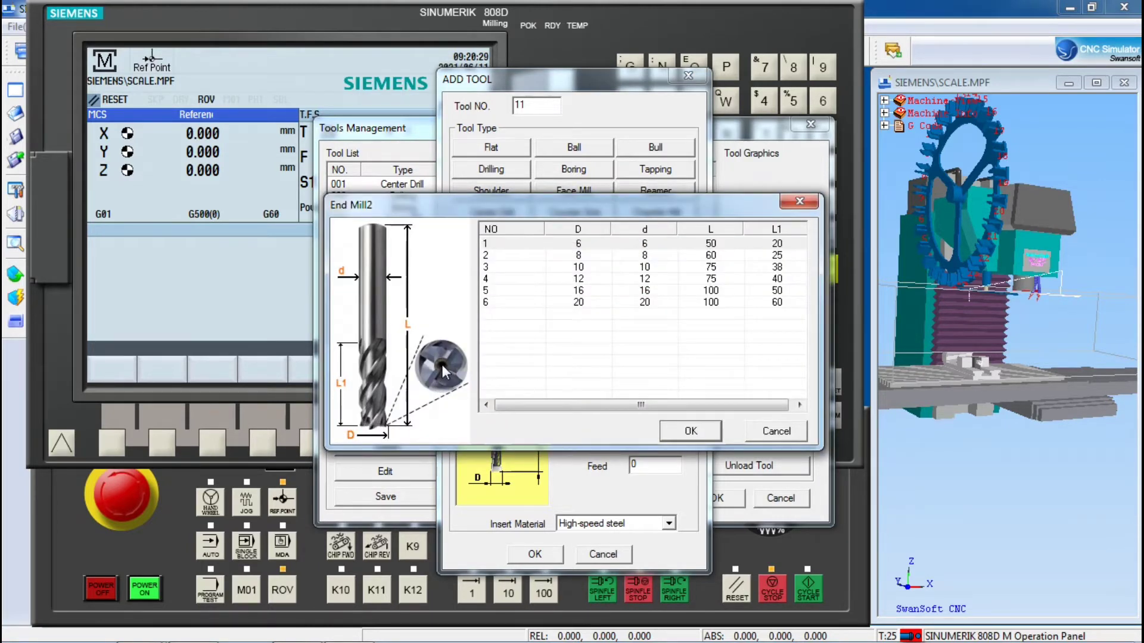
{"action": "left_click", "coordinate": [776, 431]}
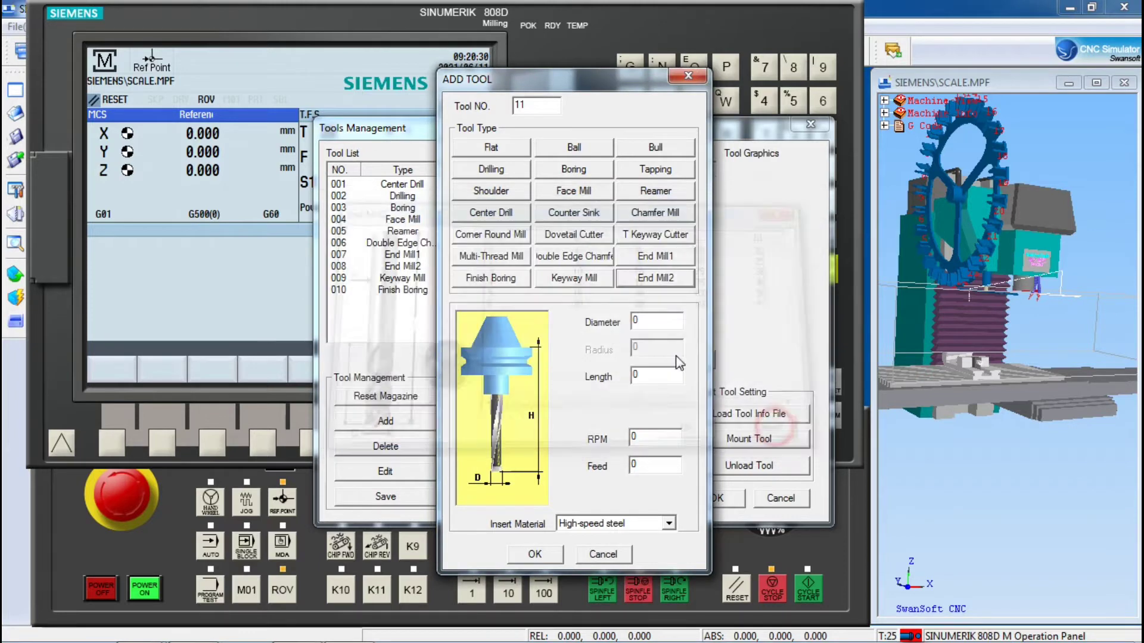
- Define tool 11 as a high-speed steel keyway mill with 12 mm diameter and 76 mm cutter length
{"action": "left_click", "coordinate": [578, 278]}
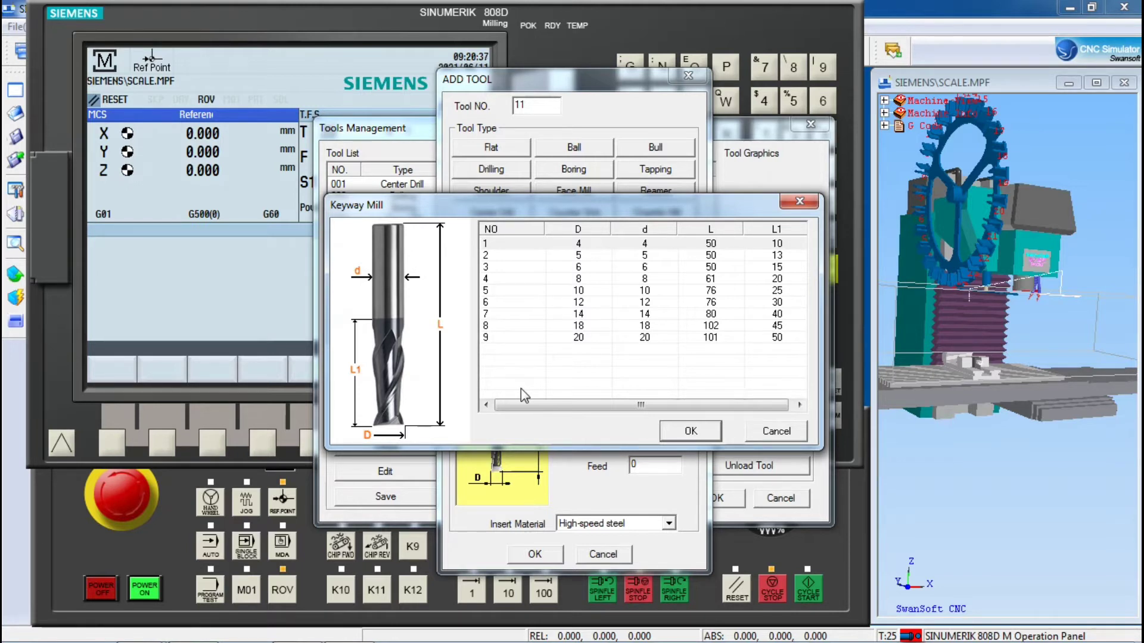
{"action": "left_click", "coordinate": [579, 303]}
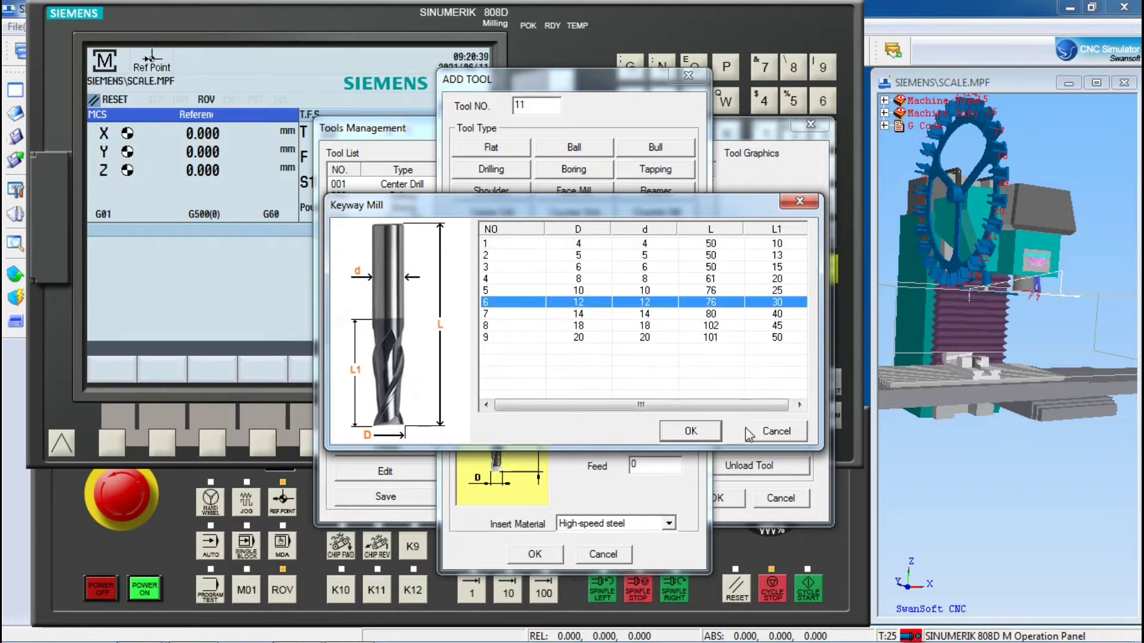
{"action": "left_click", "coordinate": [689, 431]}
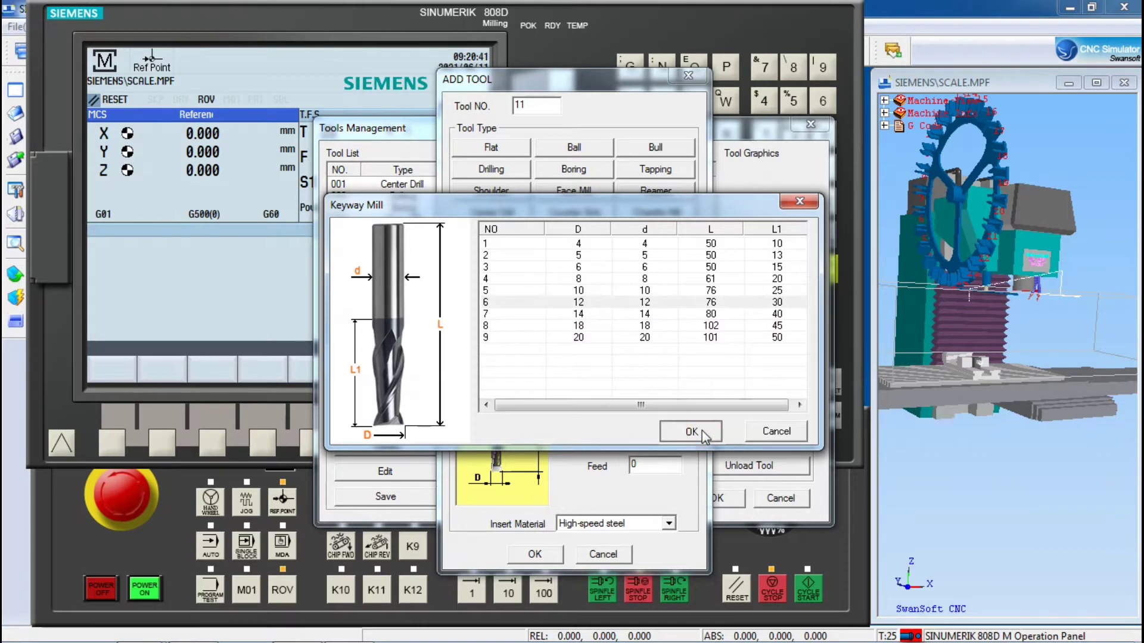
{"action": "left_click", "coordinate": [535, 554]}
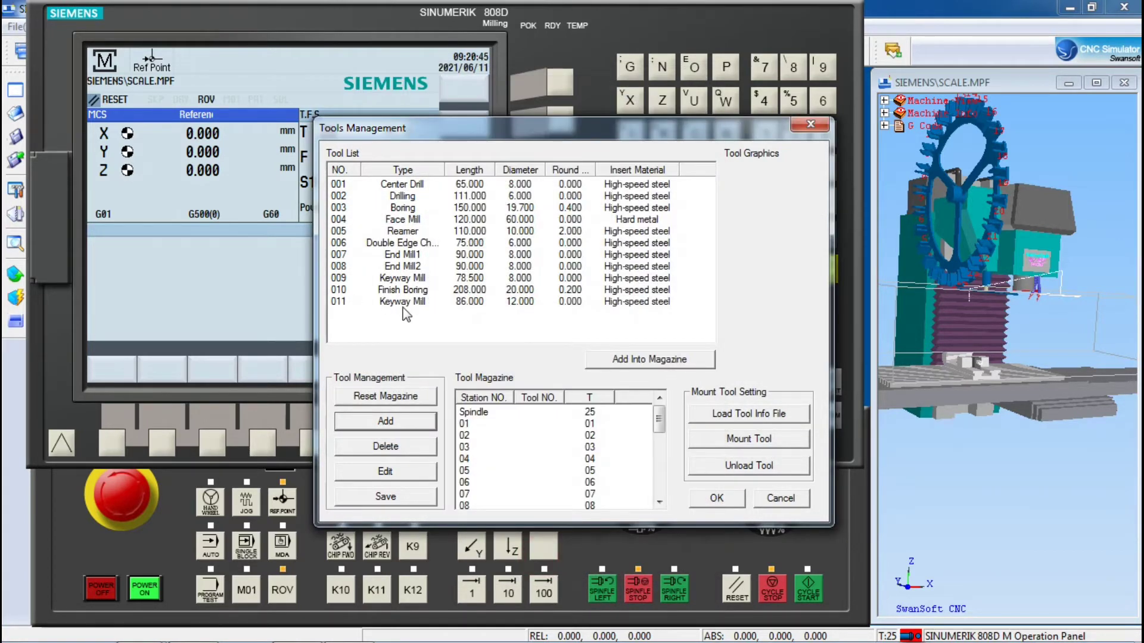
- Add tool 12 as a high-speed steel keyway mill with 10 mm diameter and 76 mm cutter length
{"action": "left_click", "coordinate": [382, 421]}
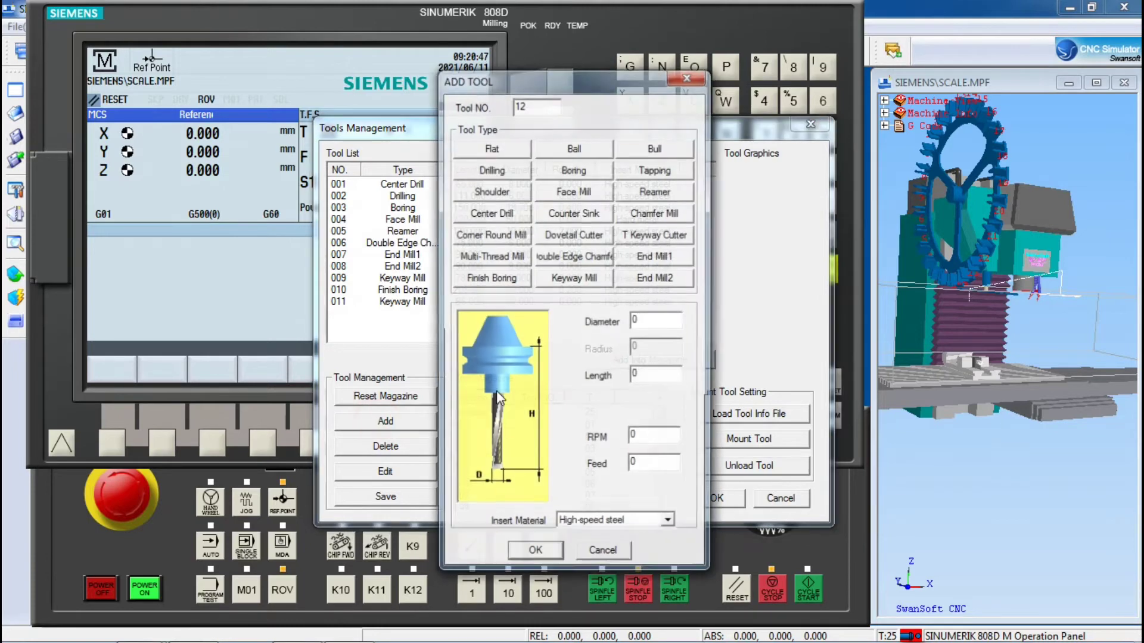
{"action": "left_click", "coordinate": [573, 278]}
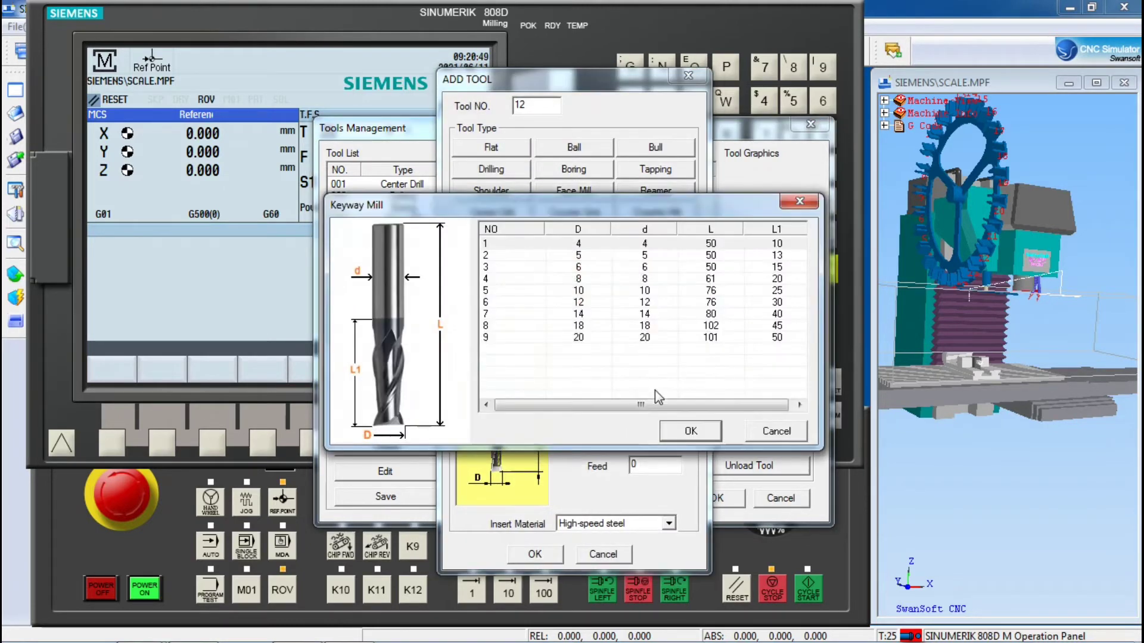
{"action": "left_click", "coordinate": [572, 292]}
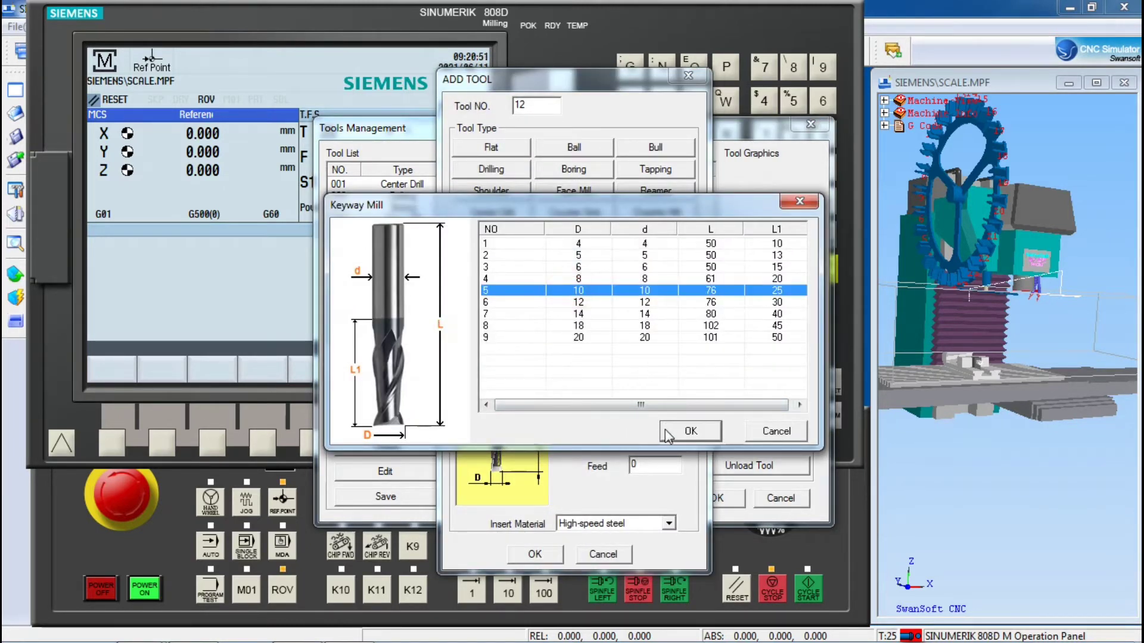
{"action": "left_click", "coordinate": [672, 430]}
{"action": "left_click", "coordinate": [532, 554]}
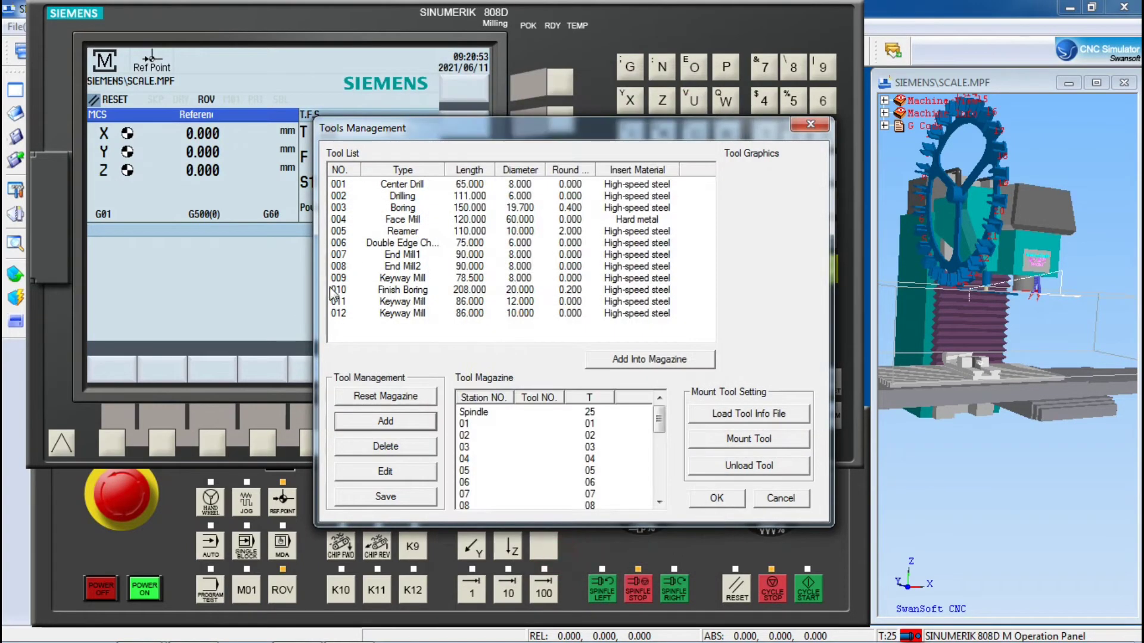
- Add tool 13 as a high-speed steel keyway mill with 6 mm diameter and 50 mm cutter length
{"action": "left_click", "coordinate": [385, 421]}
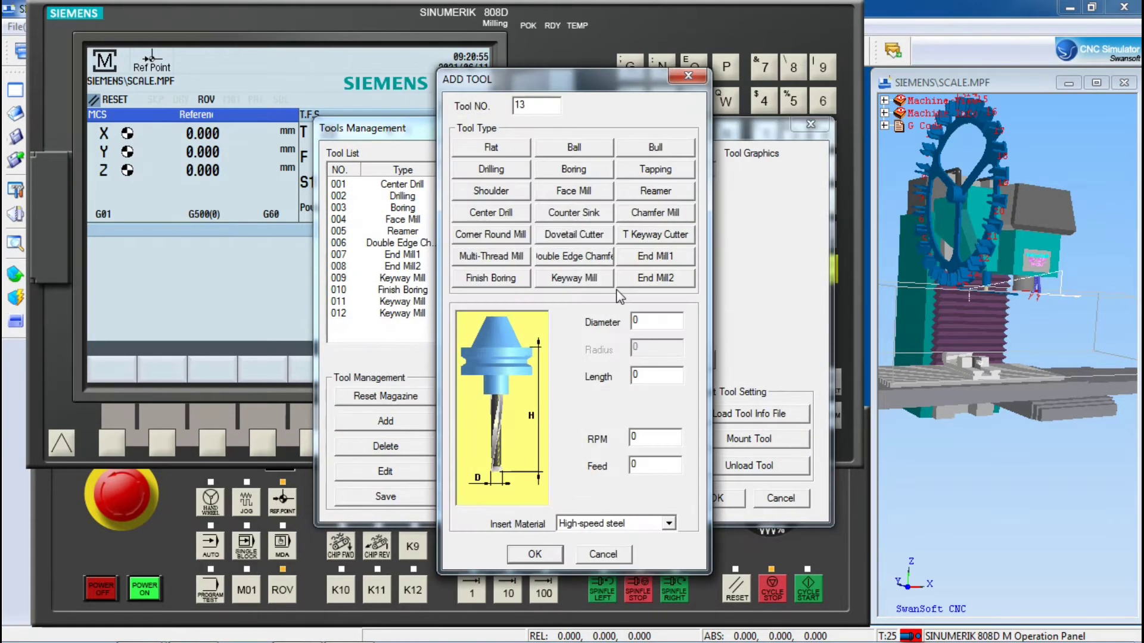
{"action": "left_click", "coordinate": [586, 281]}
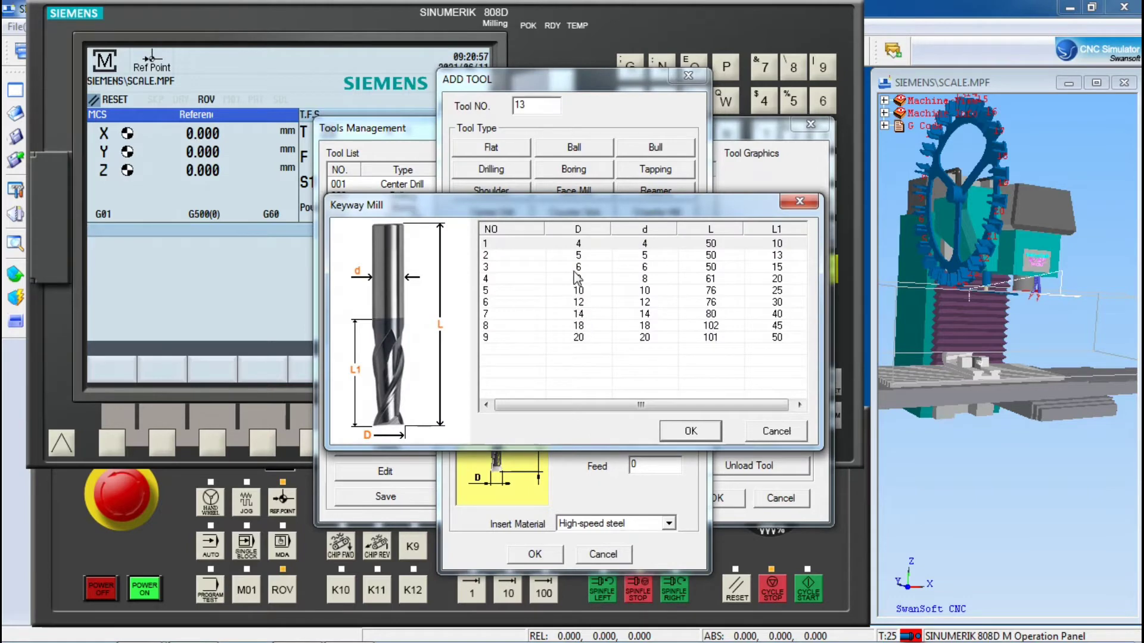
{"action": "left_click", "coordinate": [574, 267]}
{"action": "left_click", "coordinate": [690, 430]}
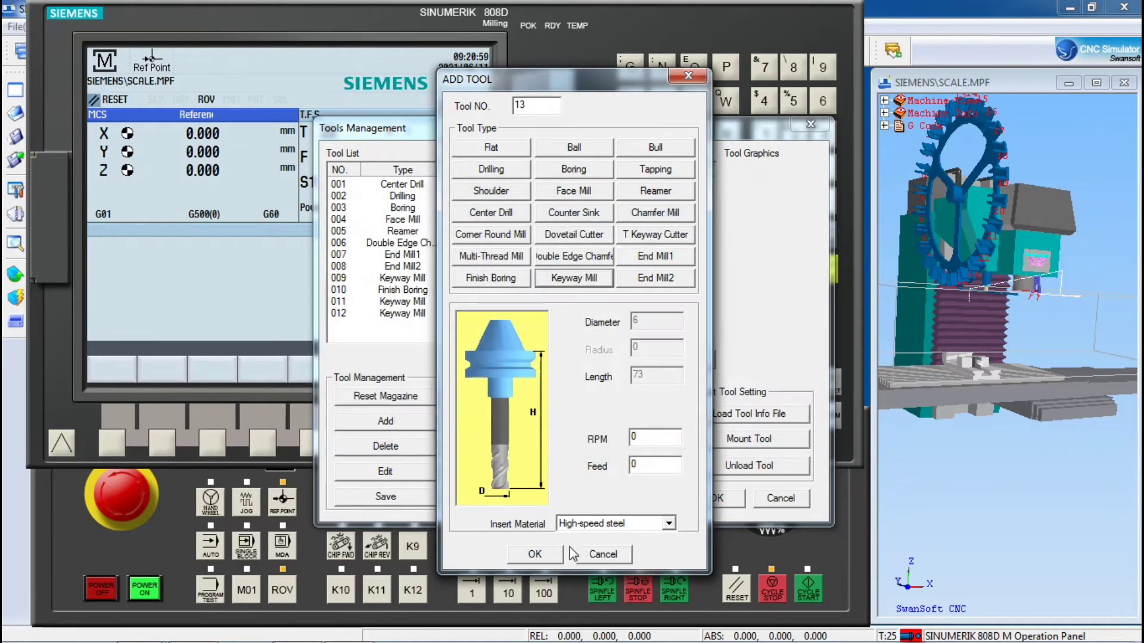
{"action": "left_click", "coordinate": [532, 556]}
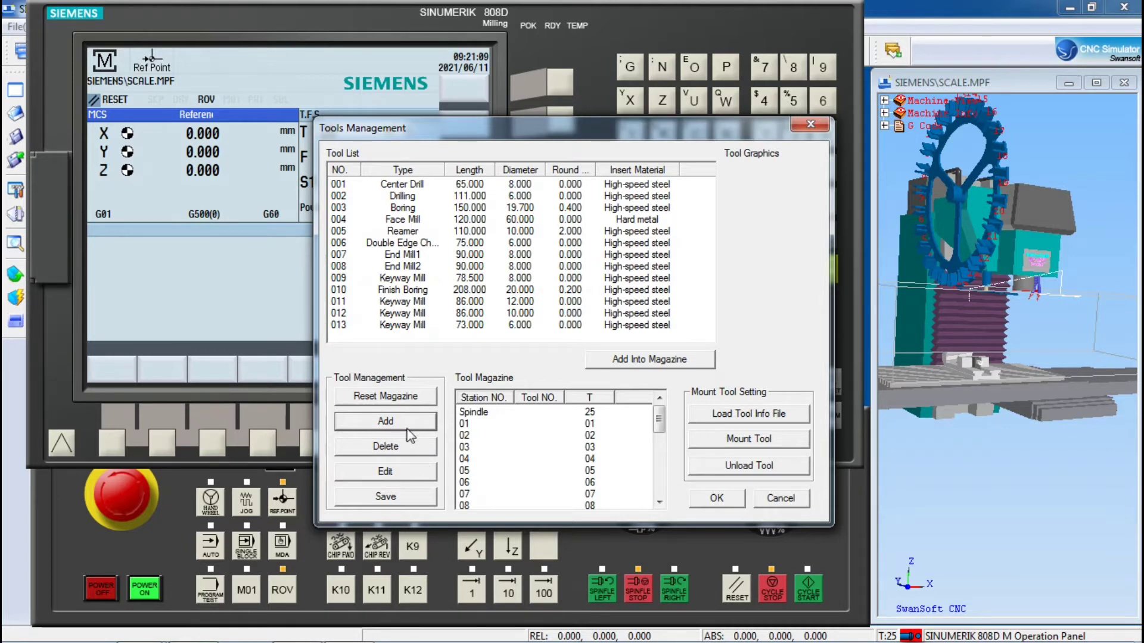
- Add tool 14 as a high-speed steel 90° double edge chamfer cutter with 10 mm diameter and 60 mm length
{"action": "left_click", "coordinate": [386, 421]}
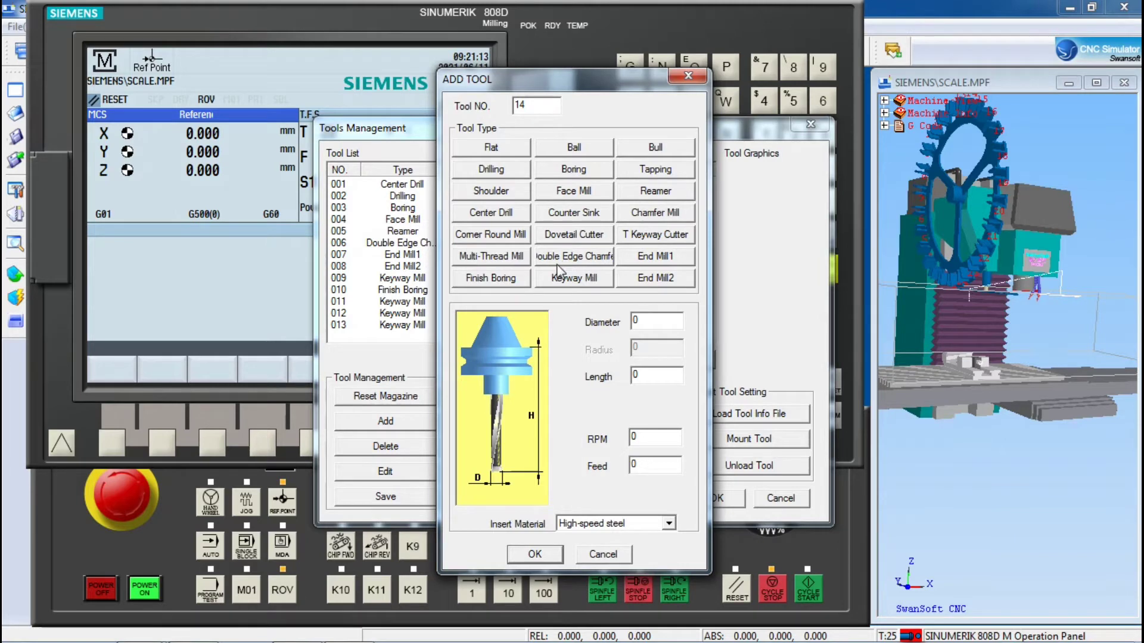
{"action": "left_click", "coordinate": [594, 262]}
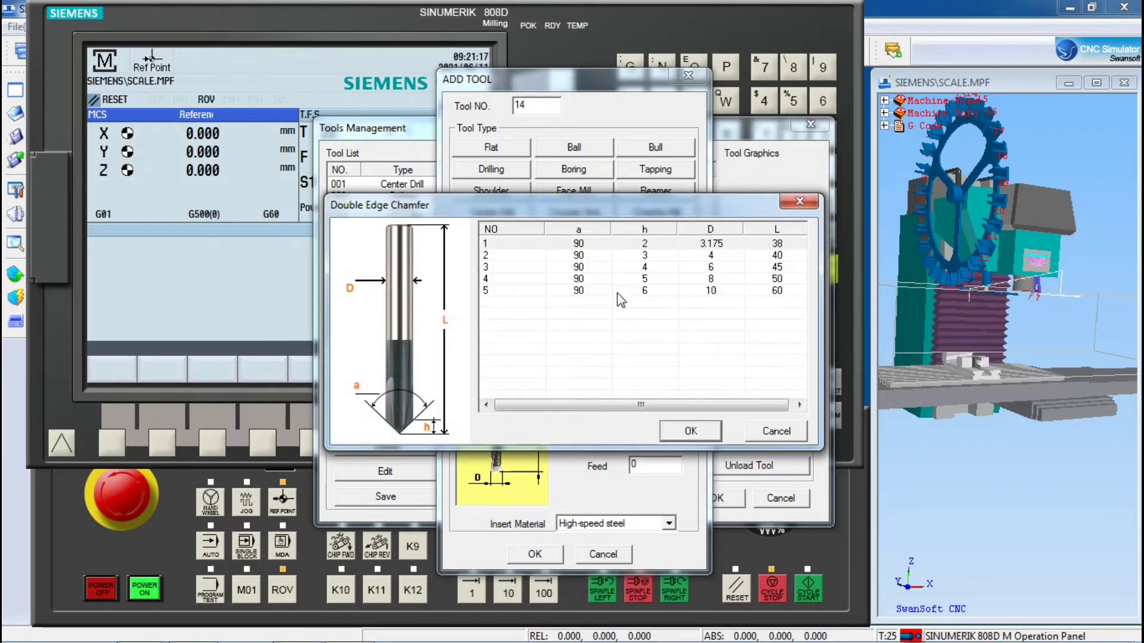
{"action": "left_click", "coordinate": [583, 292]}
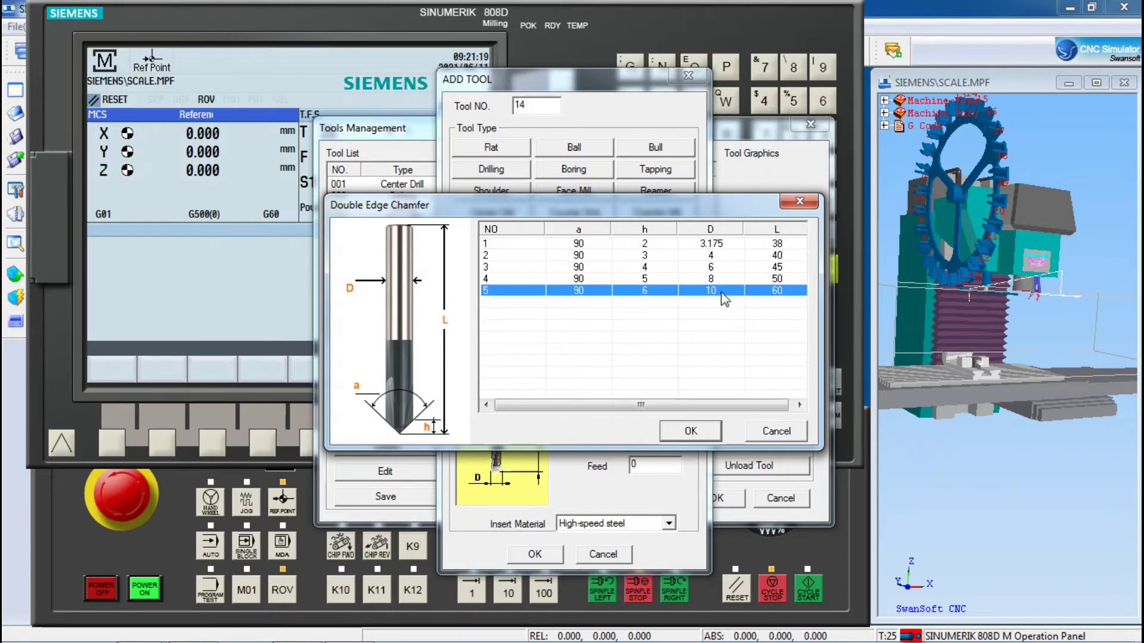
{"action": "left_click", "coordinate": [691, 430]}
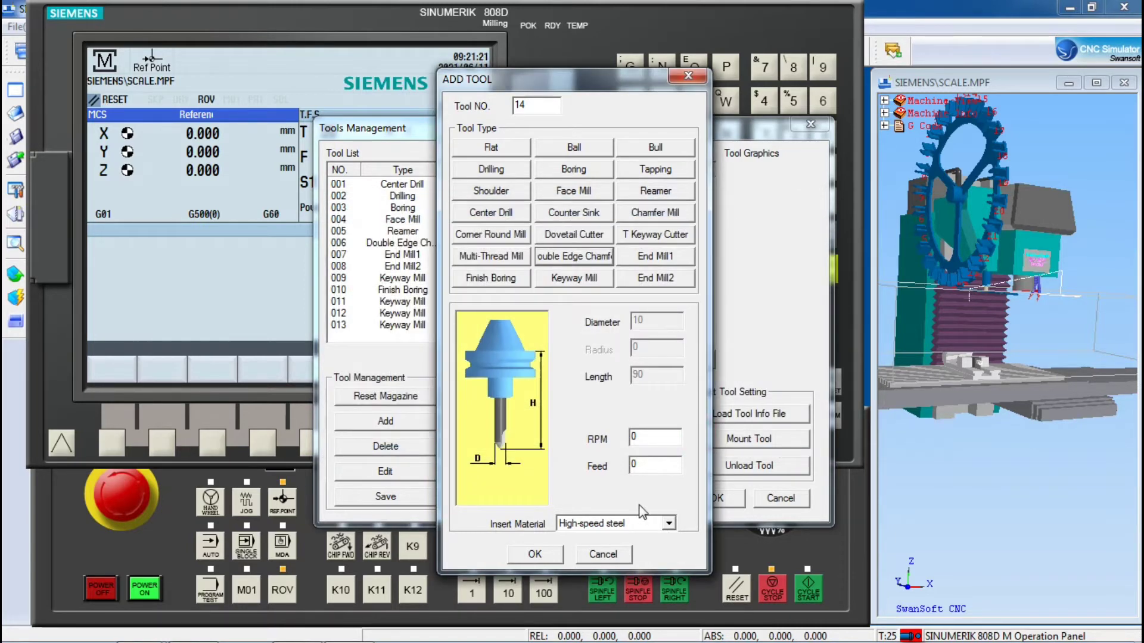
{"action": "left_click", "coordinate": [530, 554]}
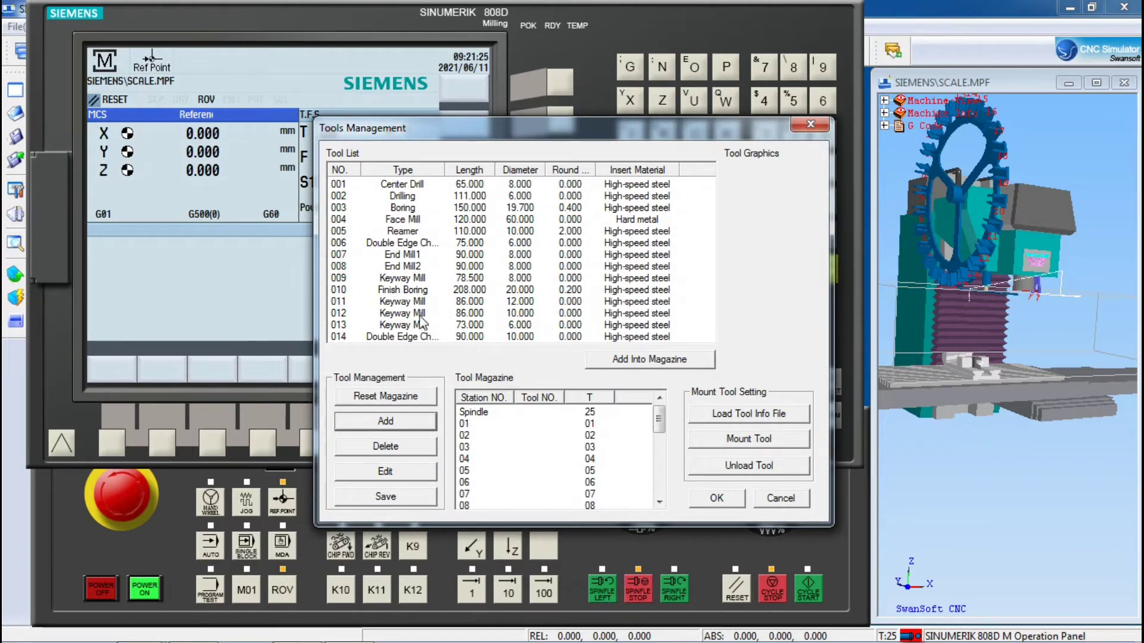
- Add tool 15 as a high-speed steel drill with 4.2 mm diameter and 75 mm length
{"action": "left_click", "coordinate": [386, 423]}
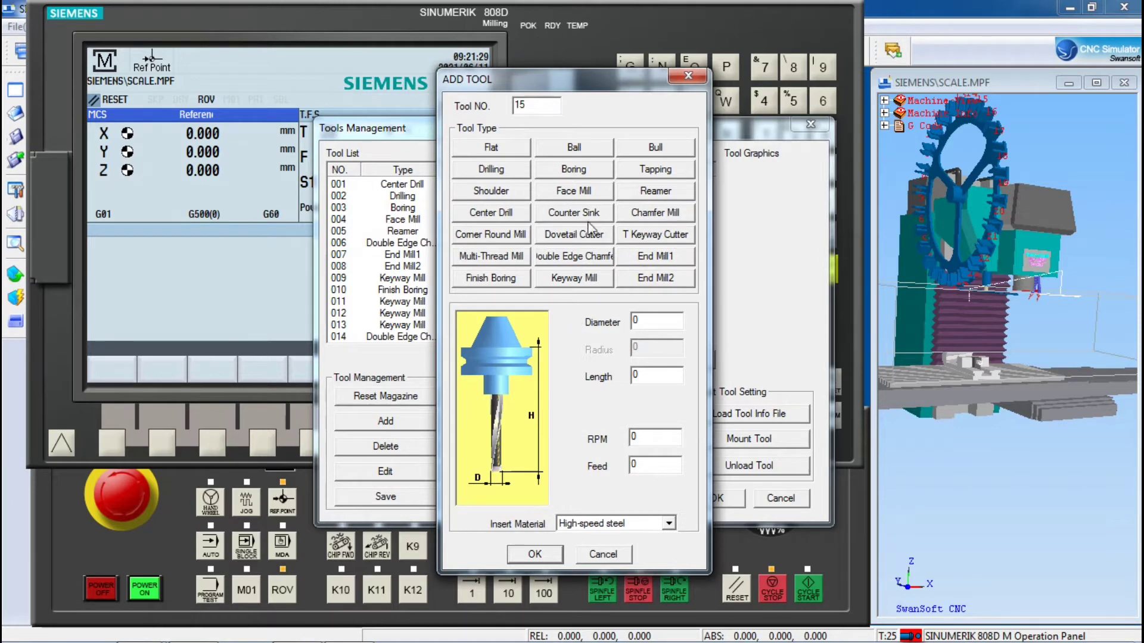
{"action": "left_click", "coordinate": [468, 169]}
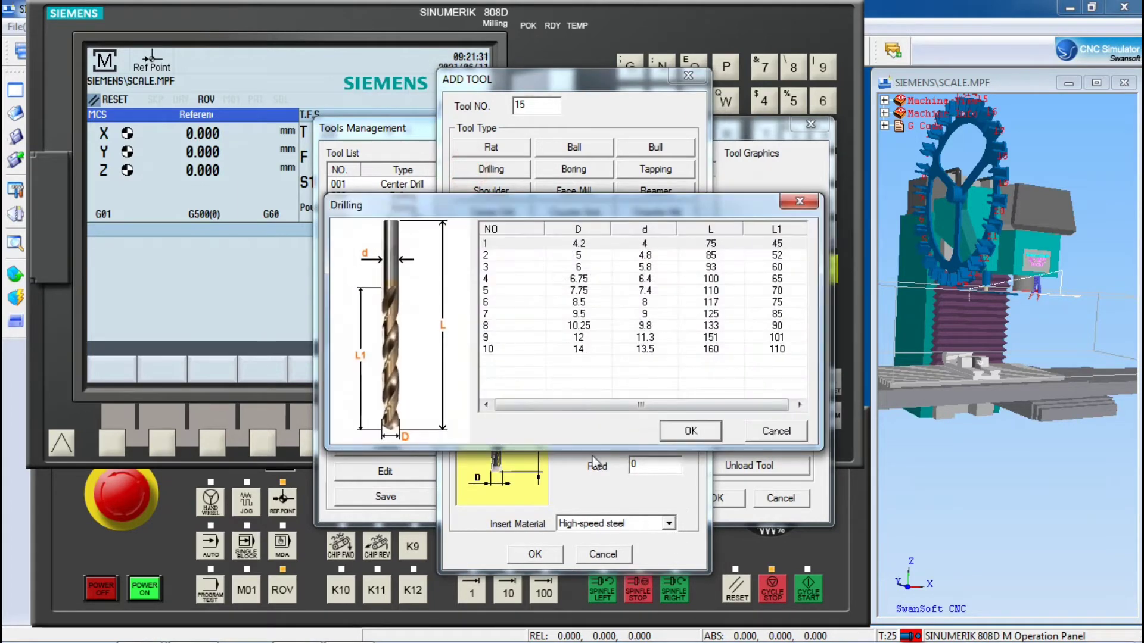
{"action": "left_click", "coordinate": [539, 244]}
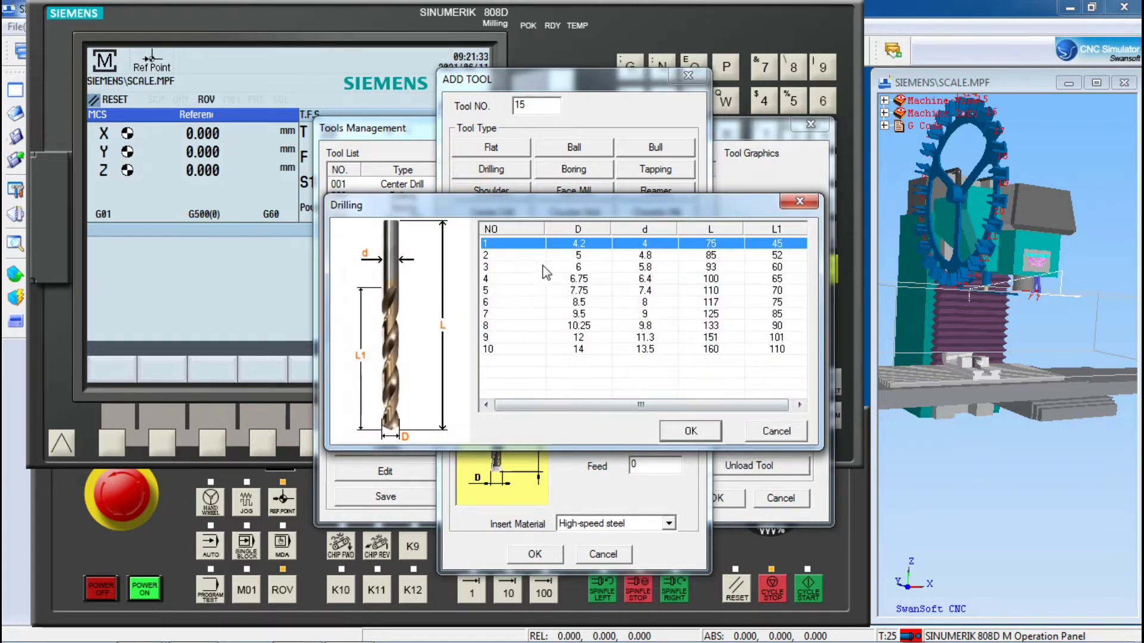
{"action": "left_click", "coordinate": [690, 431]}
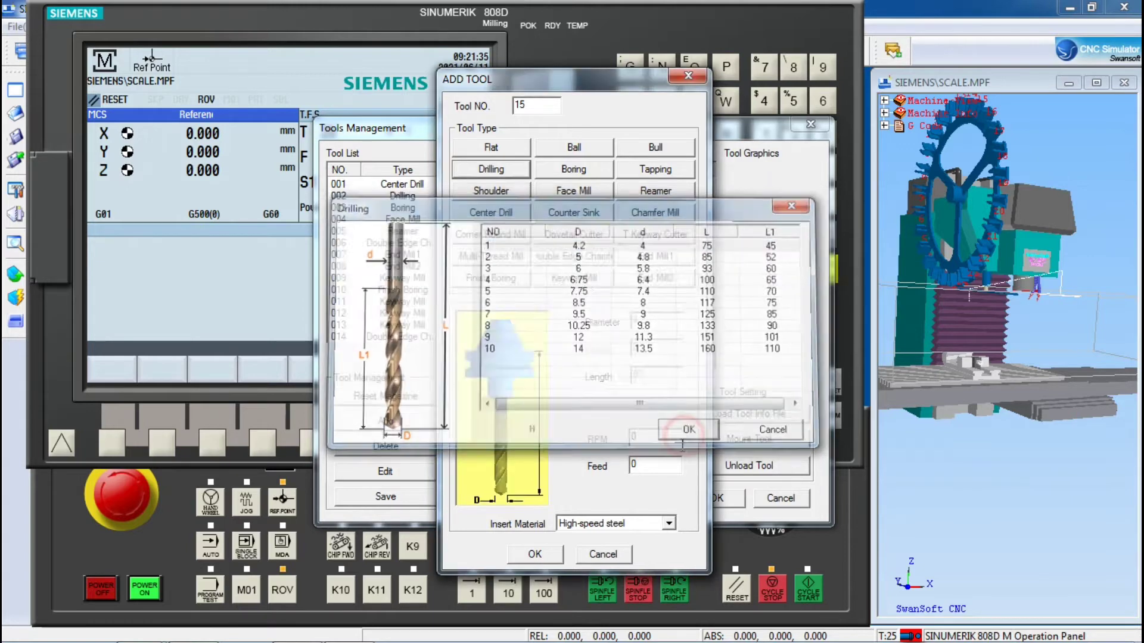
{"action": "left_click", "coordinate": [534, 553]}
- Add tool 16 as a high-speed steel M5 tap with 0.8 mm pitch and 63 mm length
{"action": "left_click", "coordinate": [387, 422]}
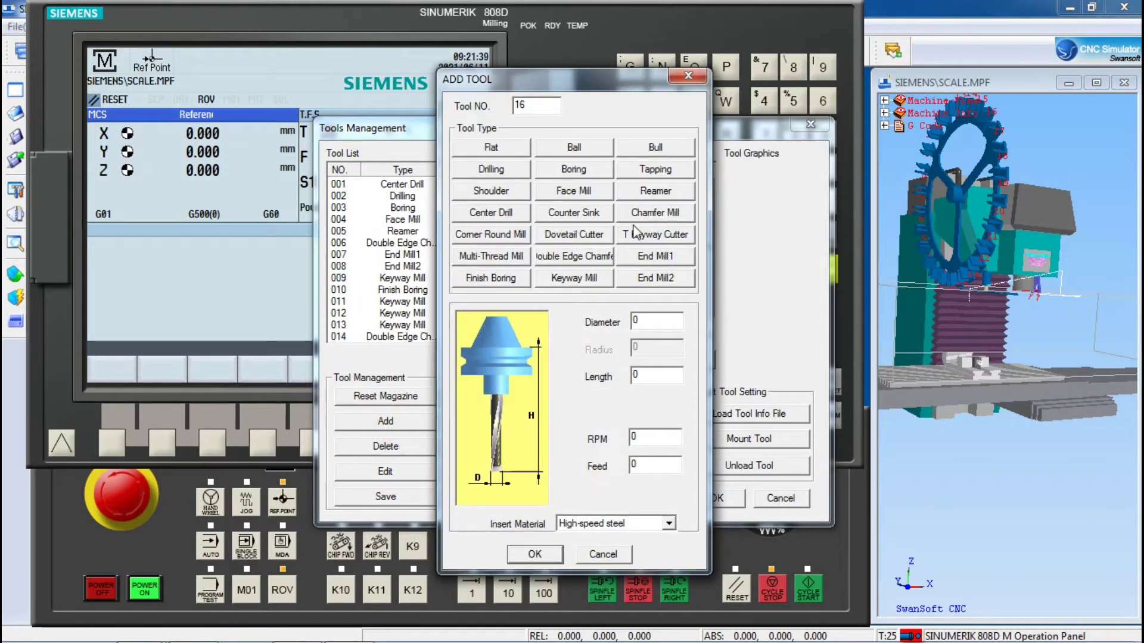
{"action": "left_click", "coordinate": [655, 169]}
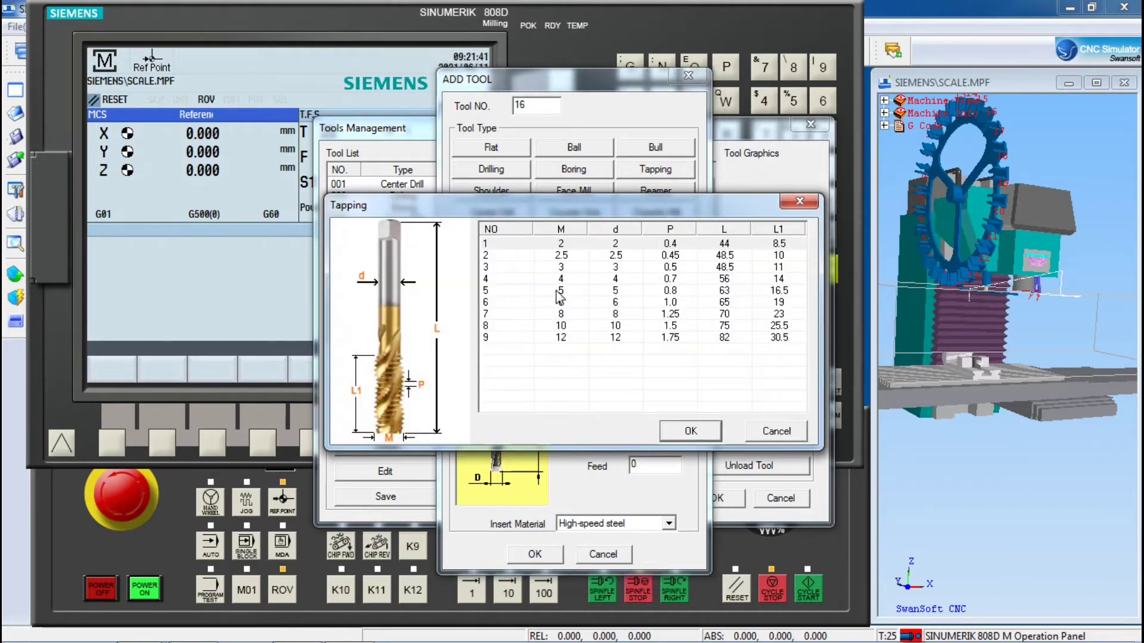
{"action": "left_click", "coordinate": [551, 292]}
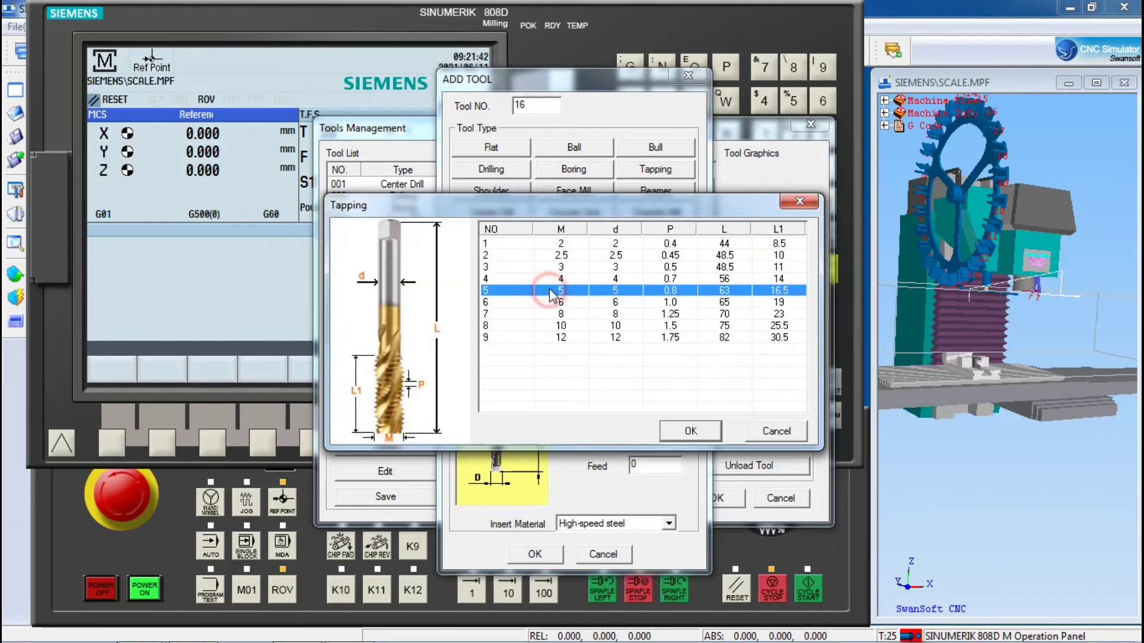
{"action": "left_click", "coordinate": [690, 431]}
{"action": "left_click", "coordinate": [533, 554]}
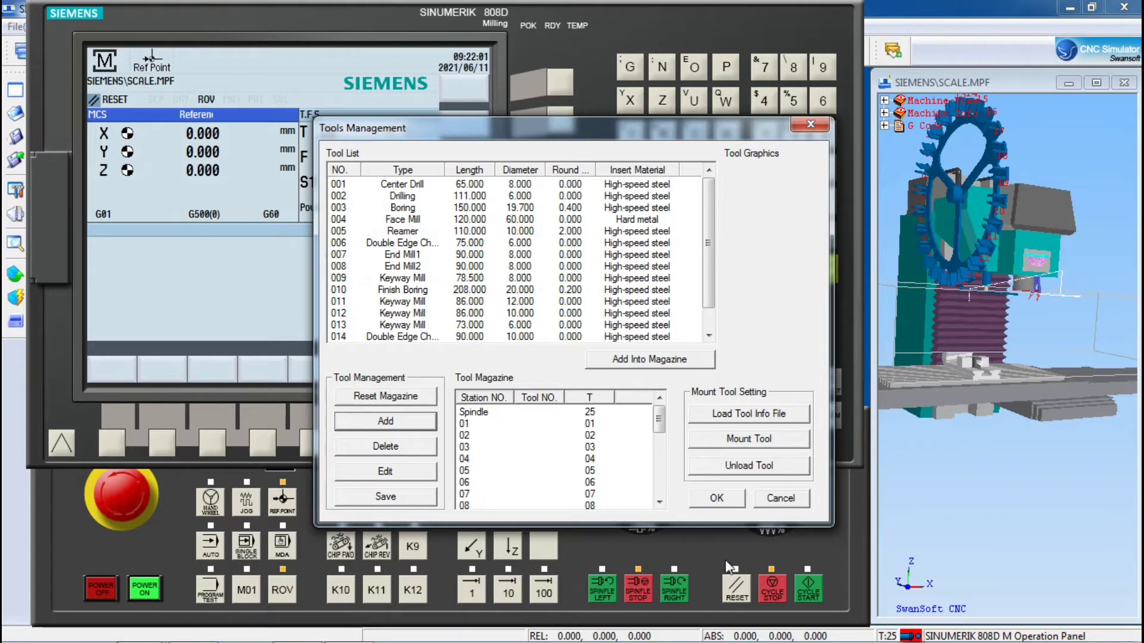
- Load keyway mills 011 and 012 into magazine stations 1 and 2
{"action": "left_click_drag", "start_coordinate": [706, 285], "coordinate": [715, 314]}
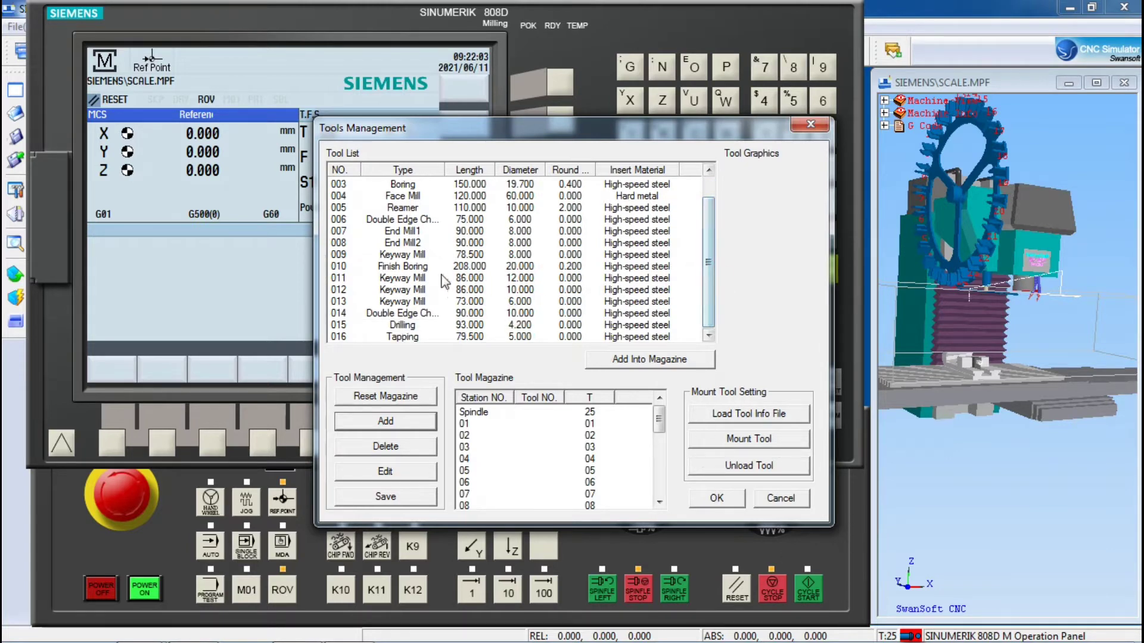
{"action": "left_click", "coordinate": [406, 279]}
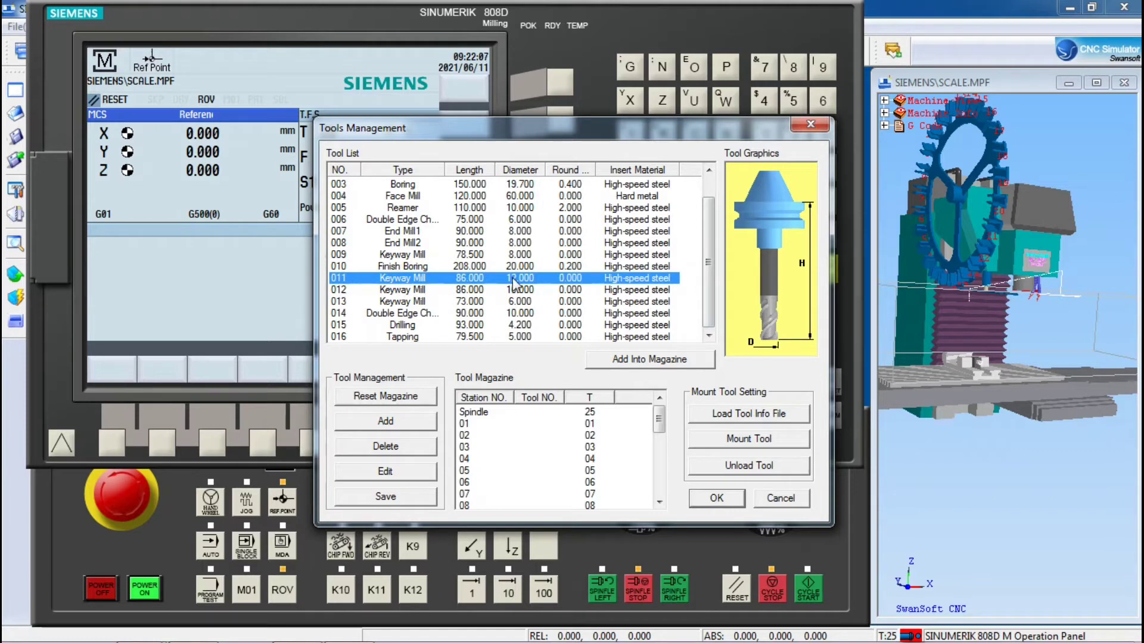
{"action": "left_click", "coordinate": [624, 360]}
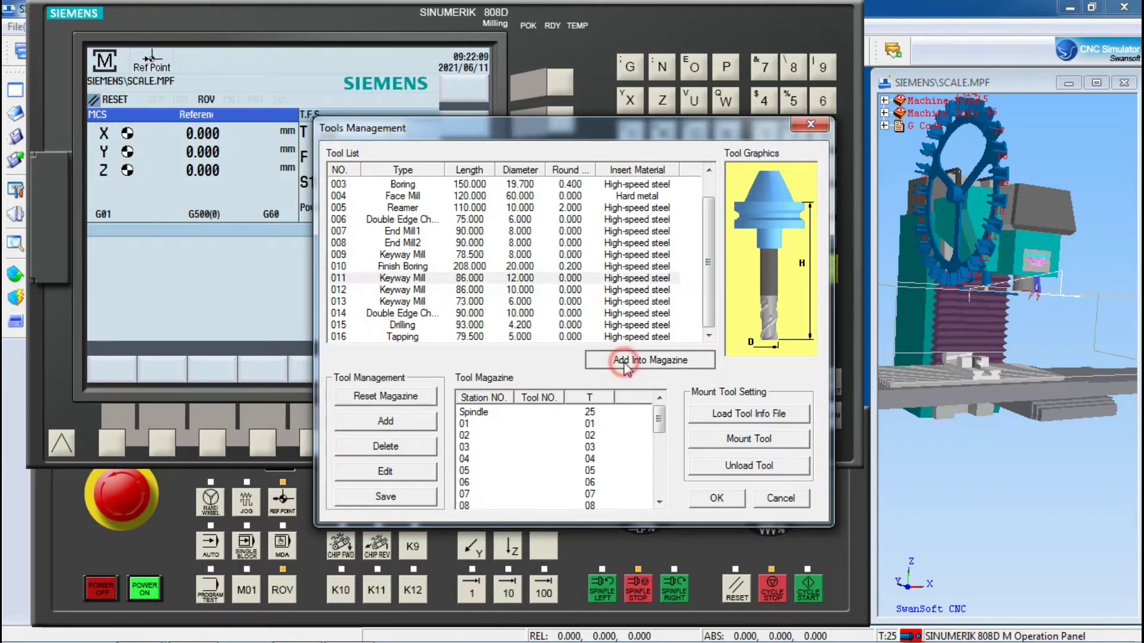
{"action": "left_click", "coordinate": [687, 209]}
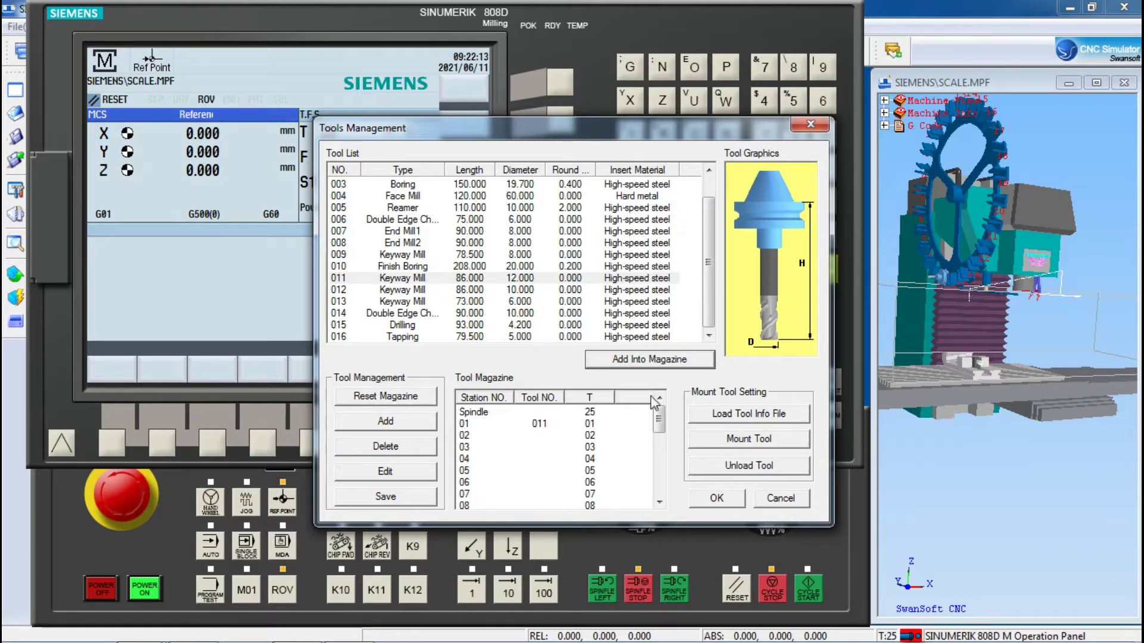
{"action": "left_click", "coordinate": [420, 292]}
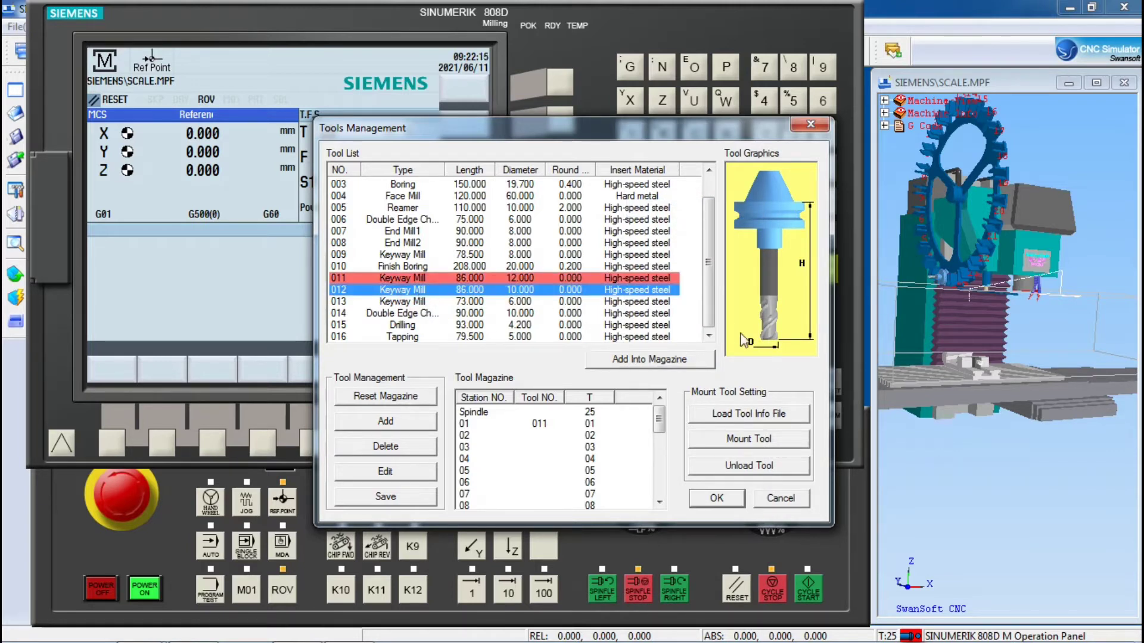
{"action": "left_click", "coordinate": [650, 359]}
{"action": "left_click", "coordinate": [753, 227]}
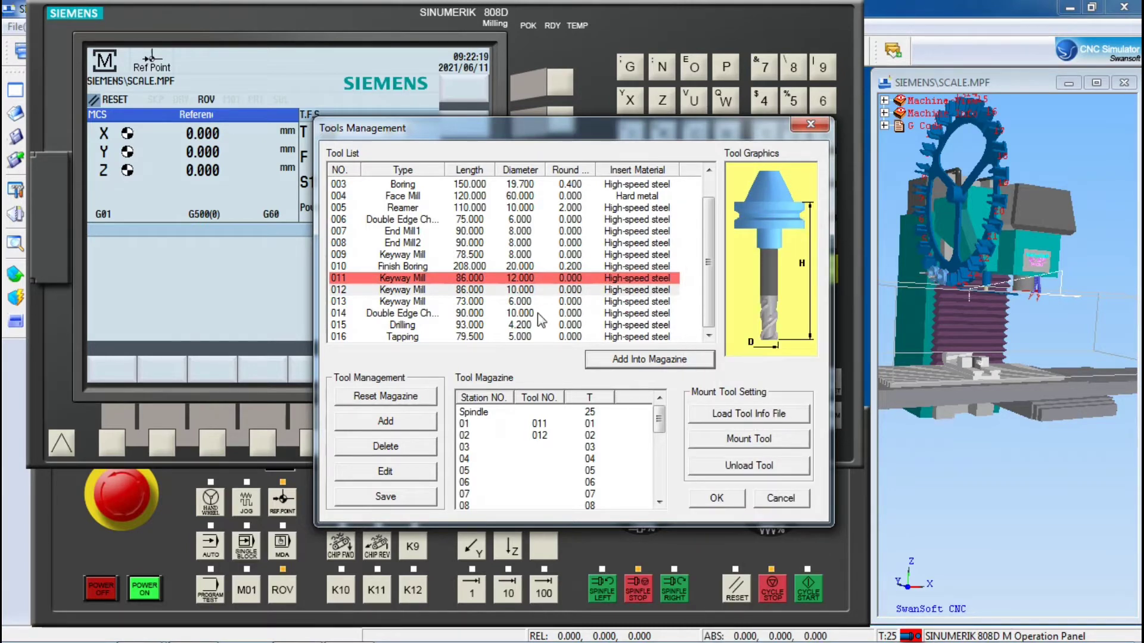
- Load keyway mill 013 into magazine station 3 and double edge chamfer cutter 014 into station 4
{"action": "left_click", "coordinate": [453, 302]}
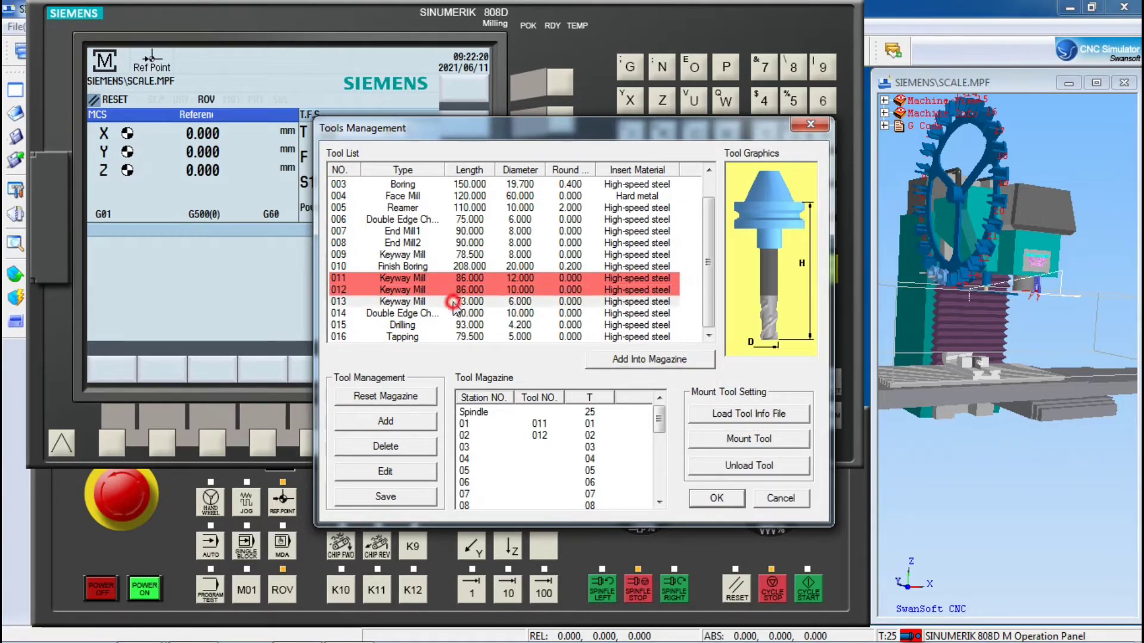
{"action": "left_click", "coordinate": [647, 361]}
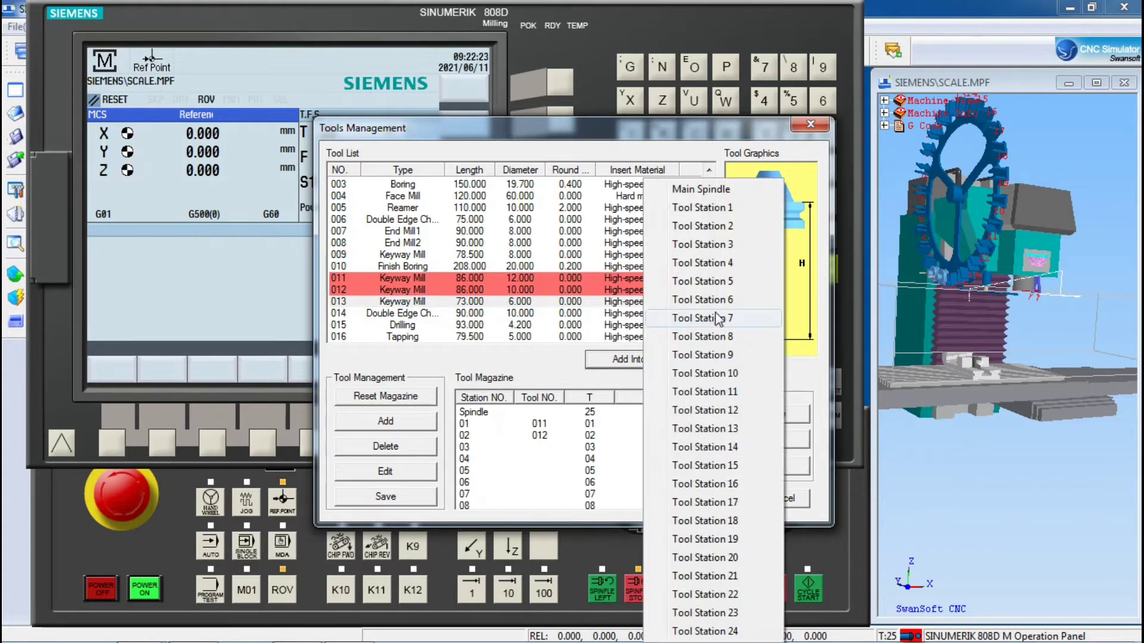
{"action": "left_click", "coordinate": [719, 246]}
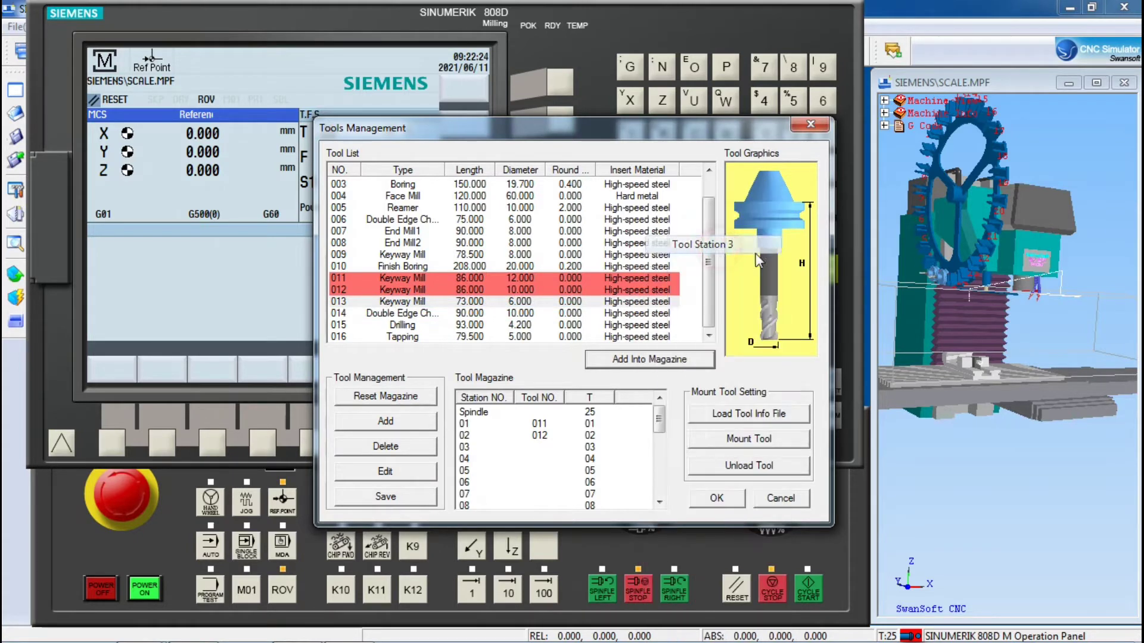
{"action": "left_click", "coordinate": [647, 360]}
{"action": "left_click", "coordinate": [584, 366]}
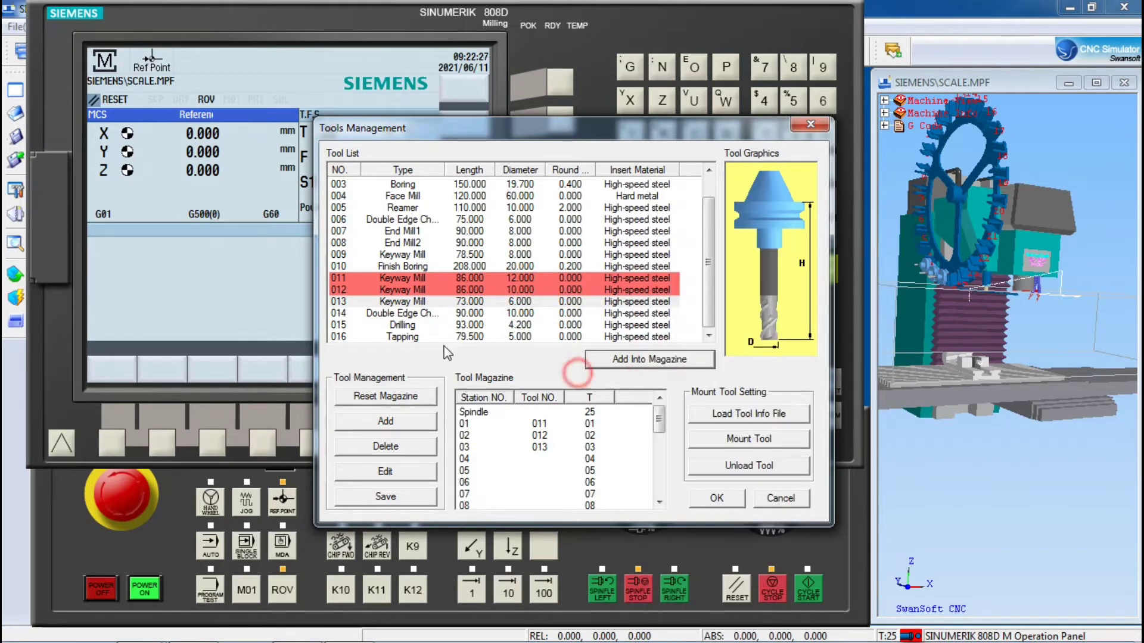
{"action": "left_click", "coordinate": [405, 317]}
{"action": "left_click", "coordinate": [671, 358]}
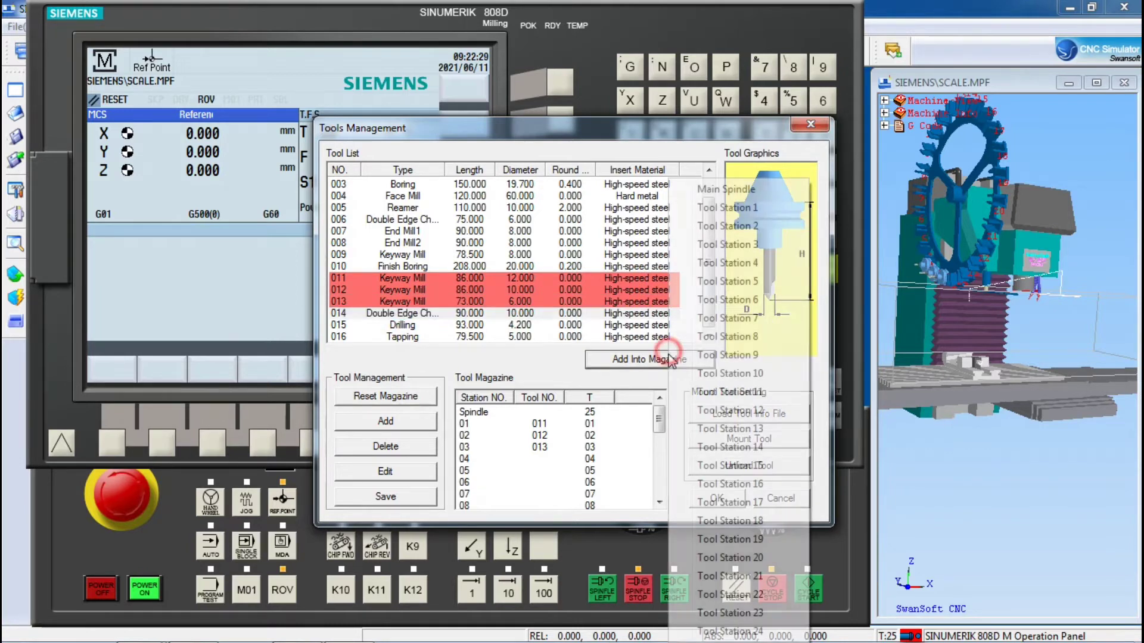
{"action": "left_click", "coordinate": [733, 268]}
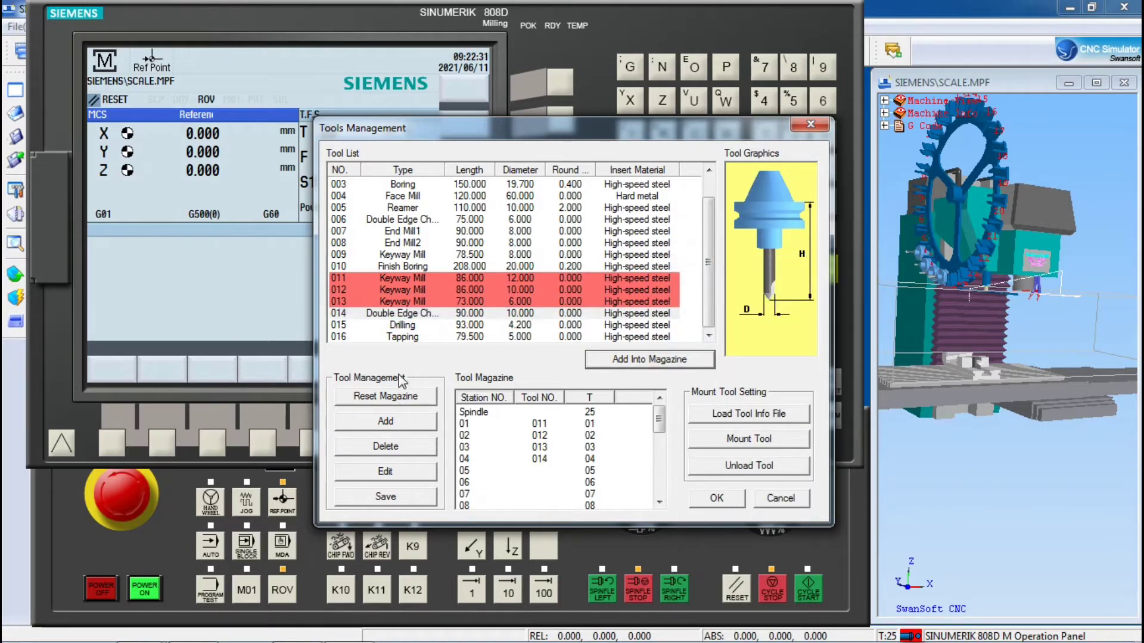
- Load drill 015 into magazine station 5 and tap 016 into station 6, and accept the tool setup
{"action": "left_click", "coordinate": [387, 328]}
{"action": "left_click", "coordinate": [596, 360]}
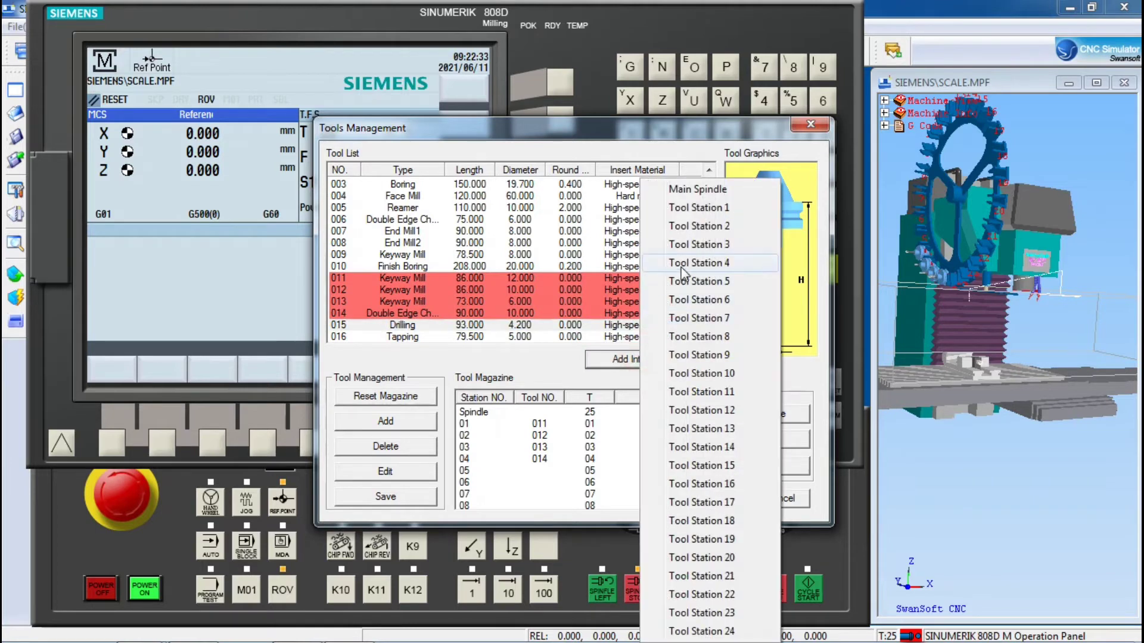
{"action": "left_click", "coordinate": [694, 281]}
{"action": "left_click", "coordinate": [411, 337]}
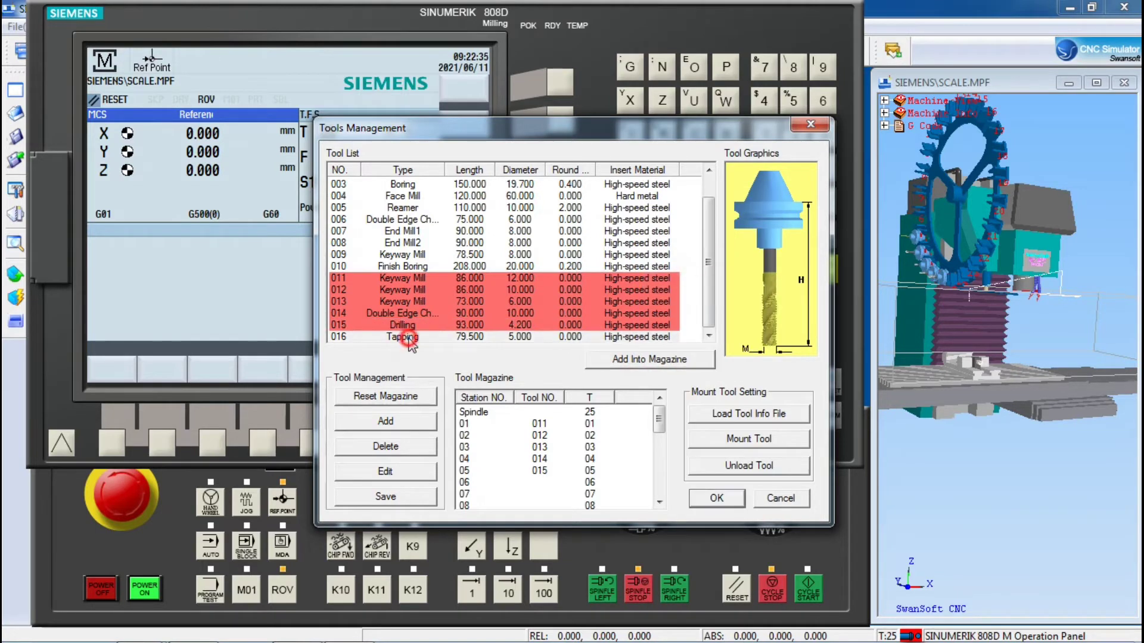
{"action": "left_click", "coordinate": [658, 360]}
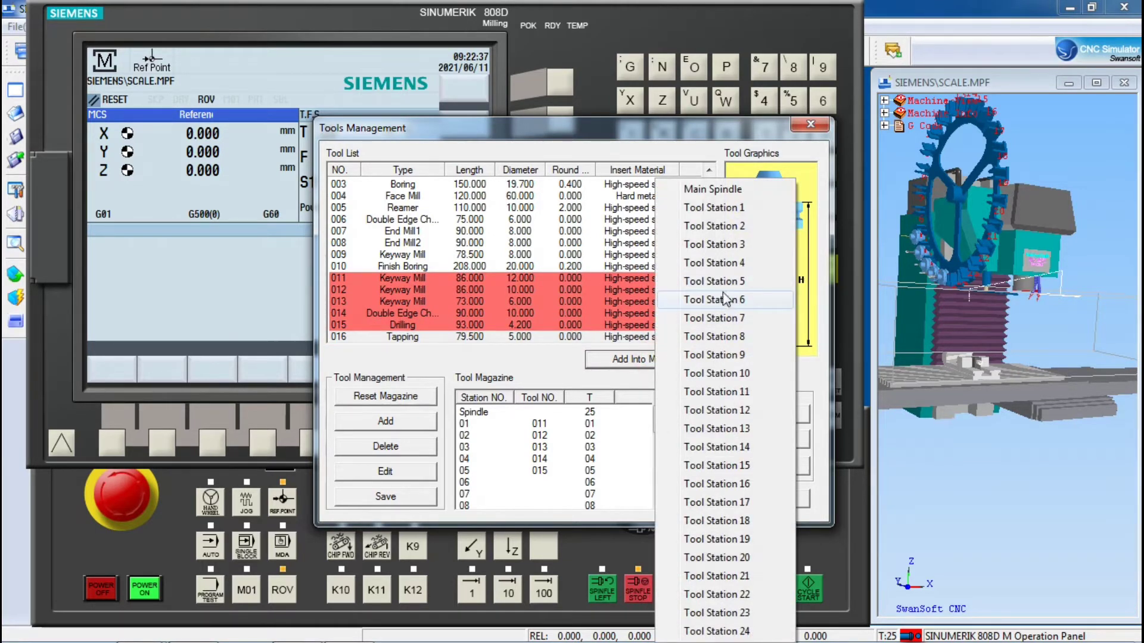
{"action": "left_click", "coordinate": [725, 301]}
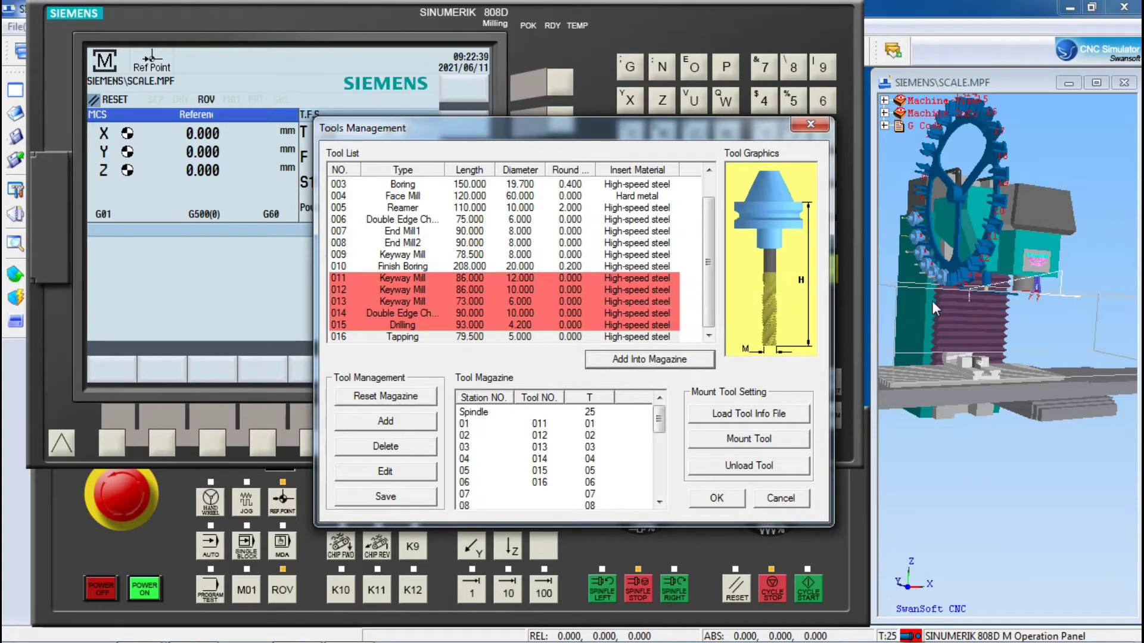
{"action": "left_click", "coordinate": [712, 502]}
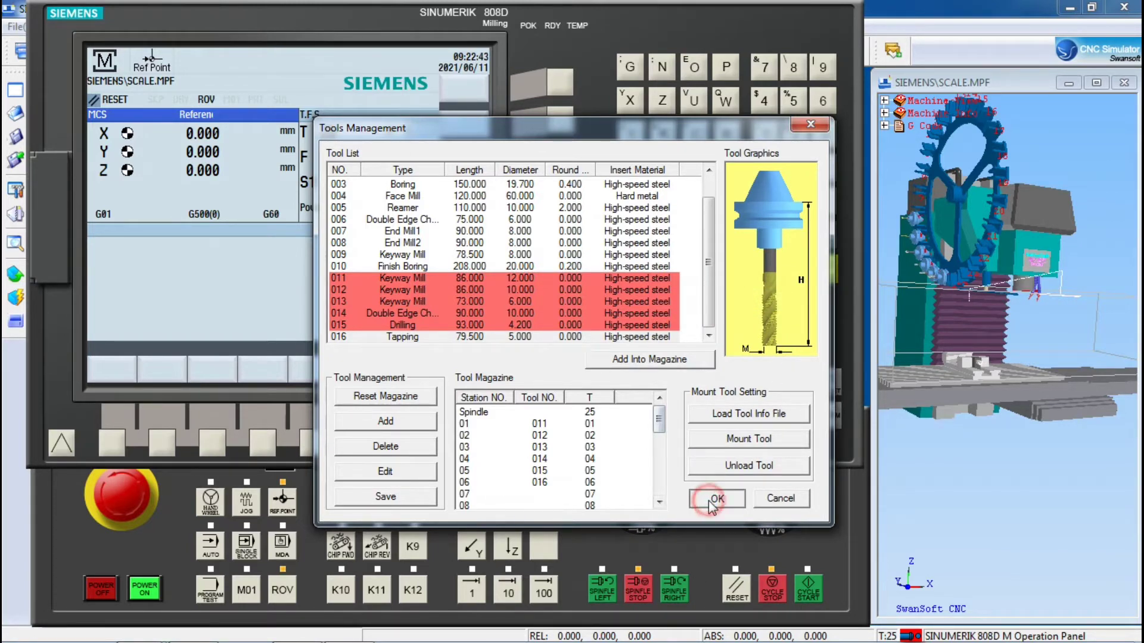
- Examine the loaded tool magazine and the vise on the table in the 3D machine view
{"action": "scroll", "coordinate": [1005, 309], "scroll_direction": "up", "scroll_amount": 3}
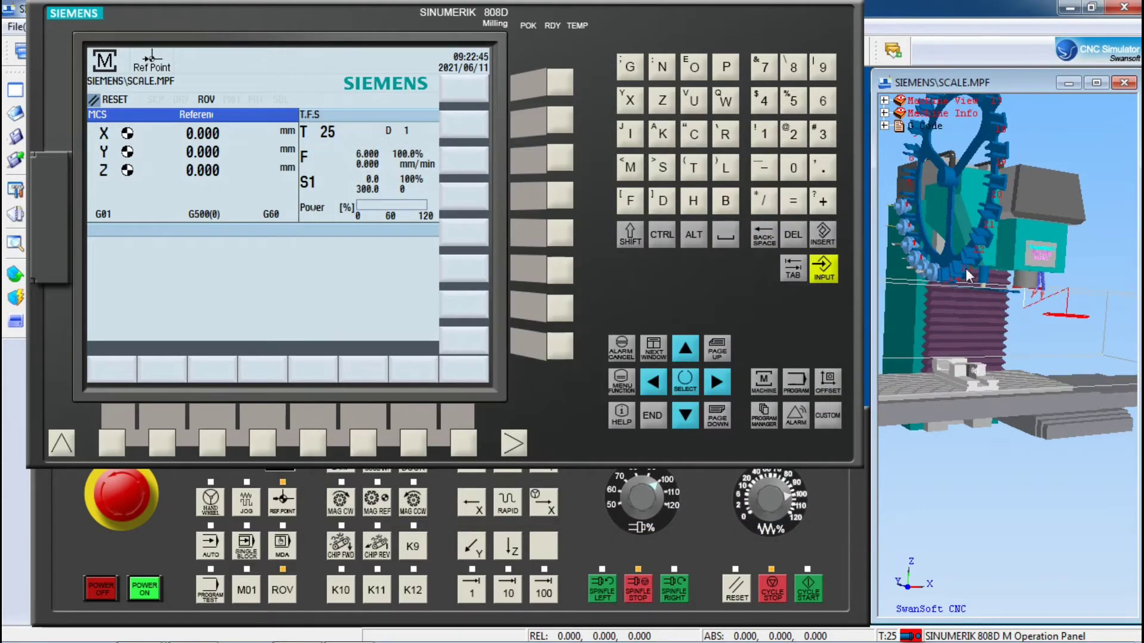
{"action": "left_click_drag", "start_coordinate": [969, 276], "coordinate": [1014, 334]}
{"action": "scroll", "coordinate": [934, 283], "scroll_direction": "up", "scroll_amount": 2}
{"action": "scroll", "coordinate": [934, 283], "scroll_direction": "down", "scroll_amount": 2}
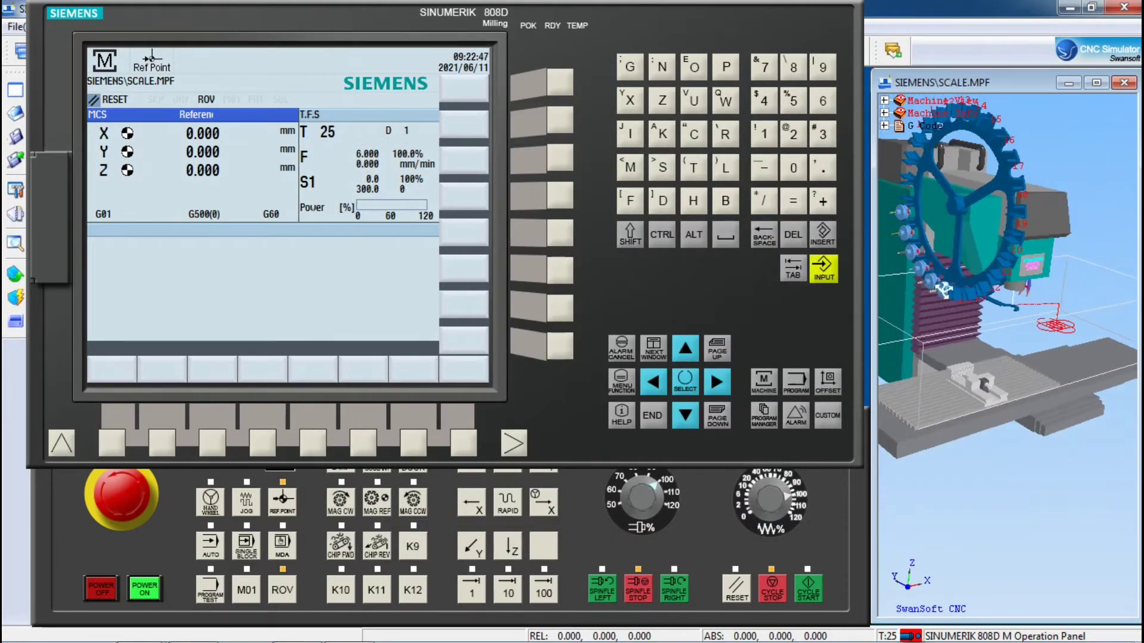
{"action": "scroll", "coordinate": [935, 282], "scroll_direction": "down", "scroll_amount": 2}
{"action": "scroll", "coordinate": [965, 357], "scroll_direction": "up", "scroll_amount": 4}
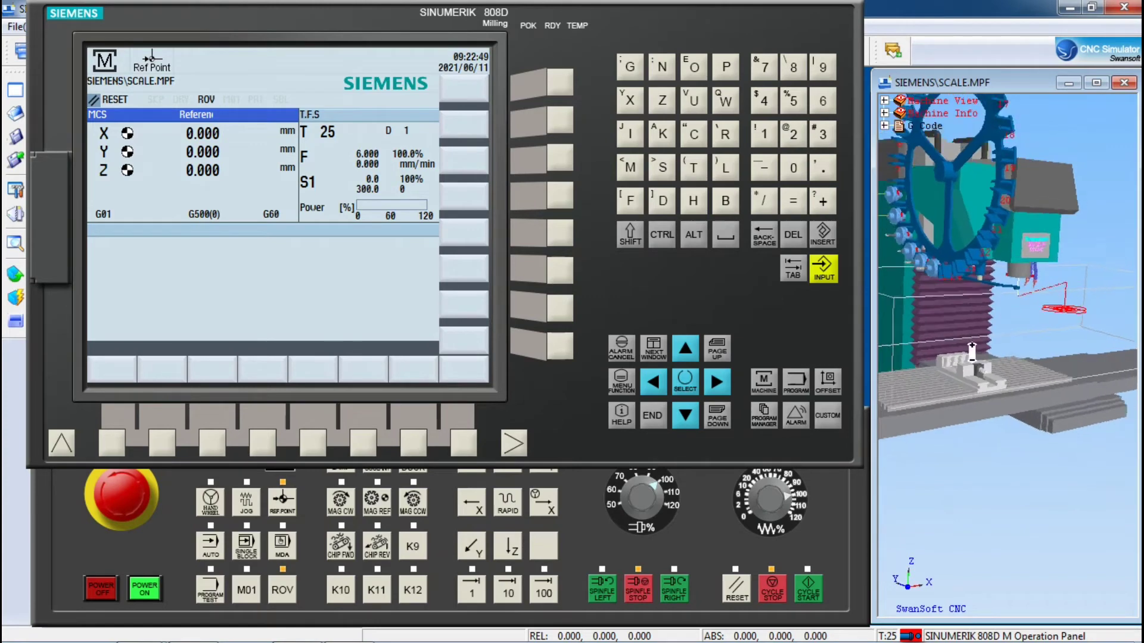
{"action": "scroll", "coordinate": [959, 372], "scroll_direction": "up", "scroll_amount": 2}
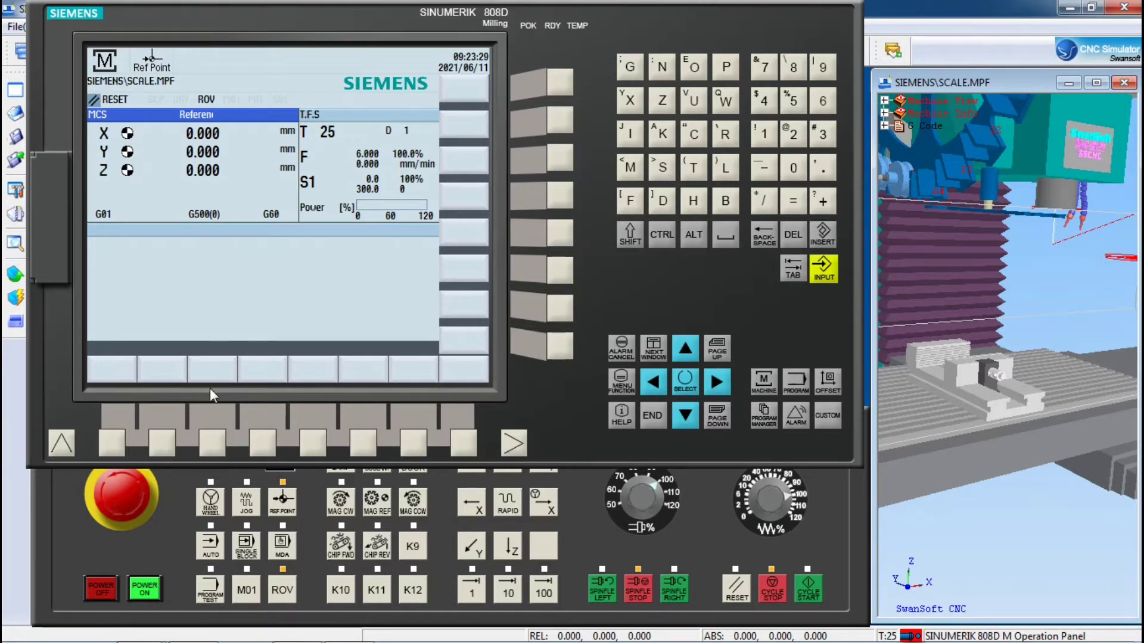
{"action": "left_click", "coordinate": [669, 288]}
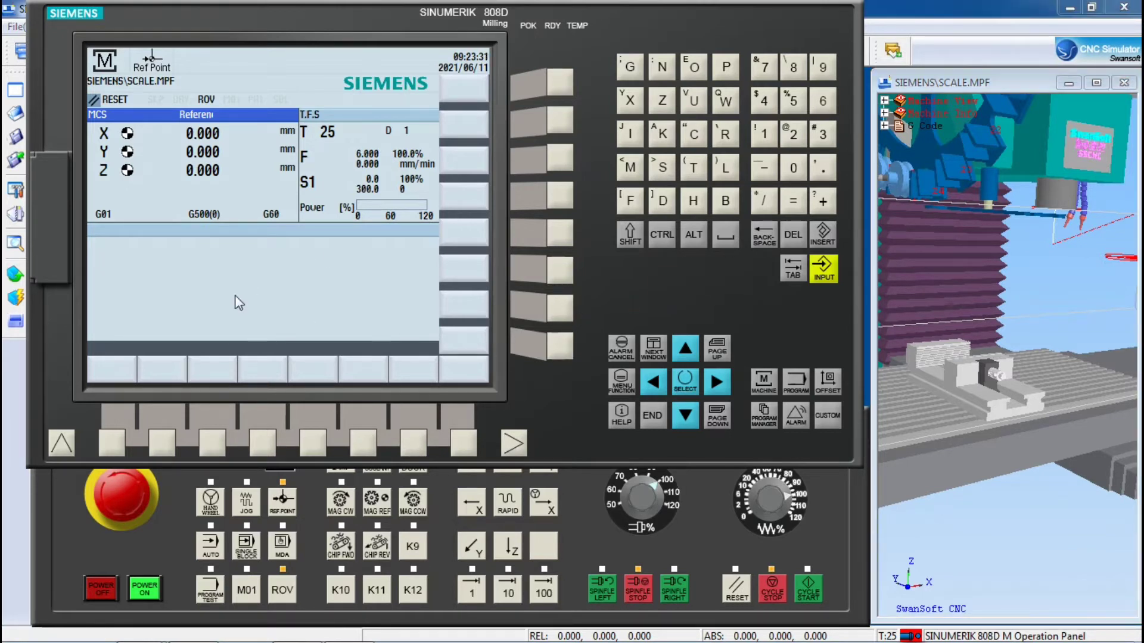
- Open the workpiece stock size and WCS settings
{"action": "left_click", "coordinate": [10, 277]}
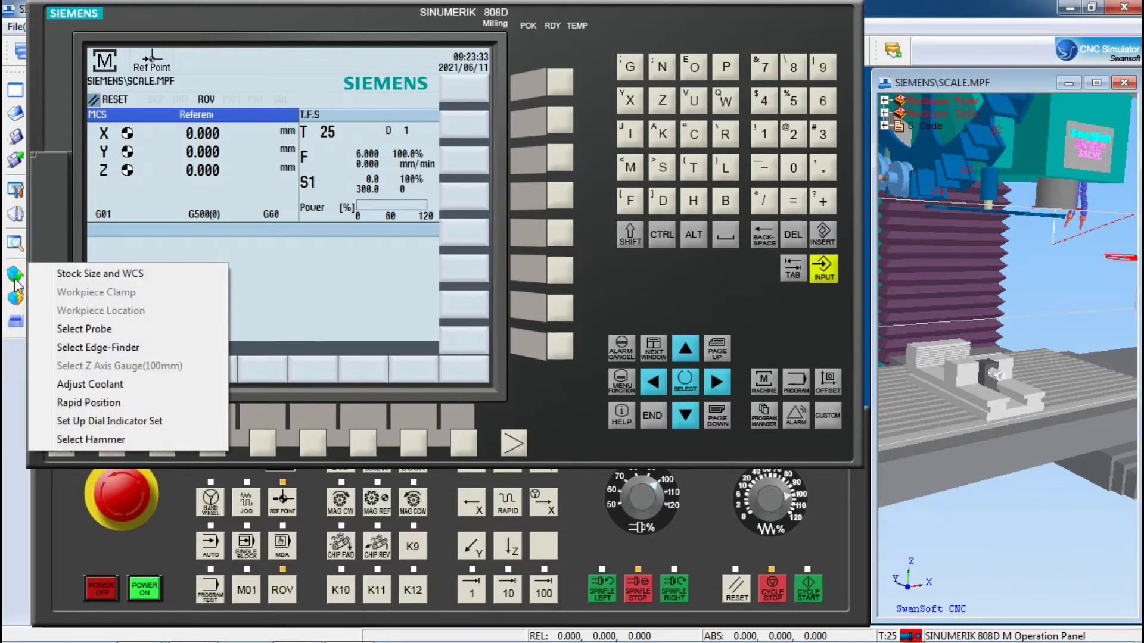
{"action": "left_click", "coordinate": [102, 275]}
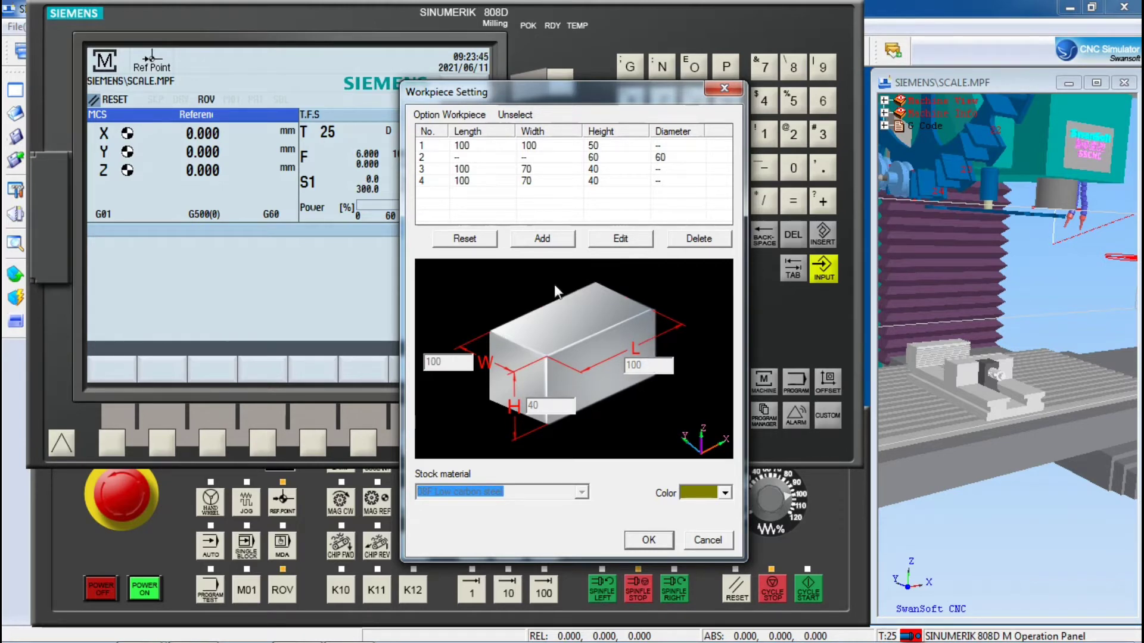
{"action": "left_click", "coordinate": [464, 185]}
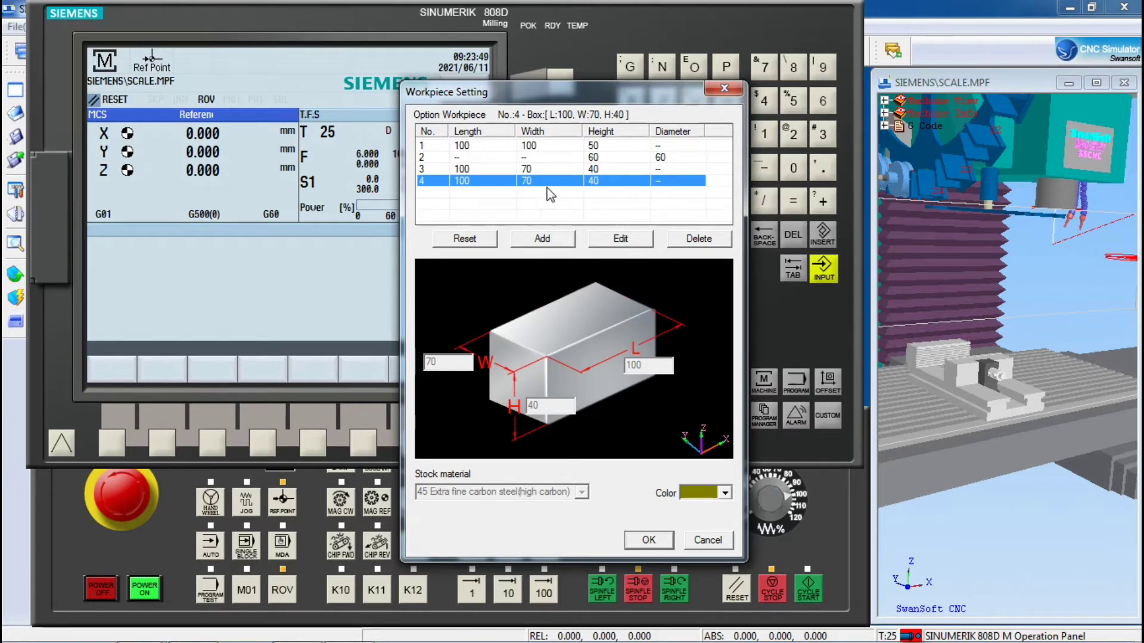
{"action": "left_click", "coordinate": [539, 245]}
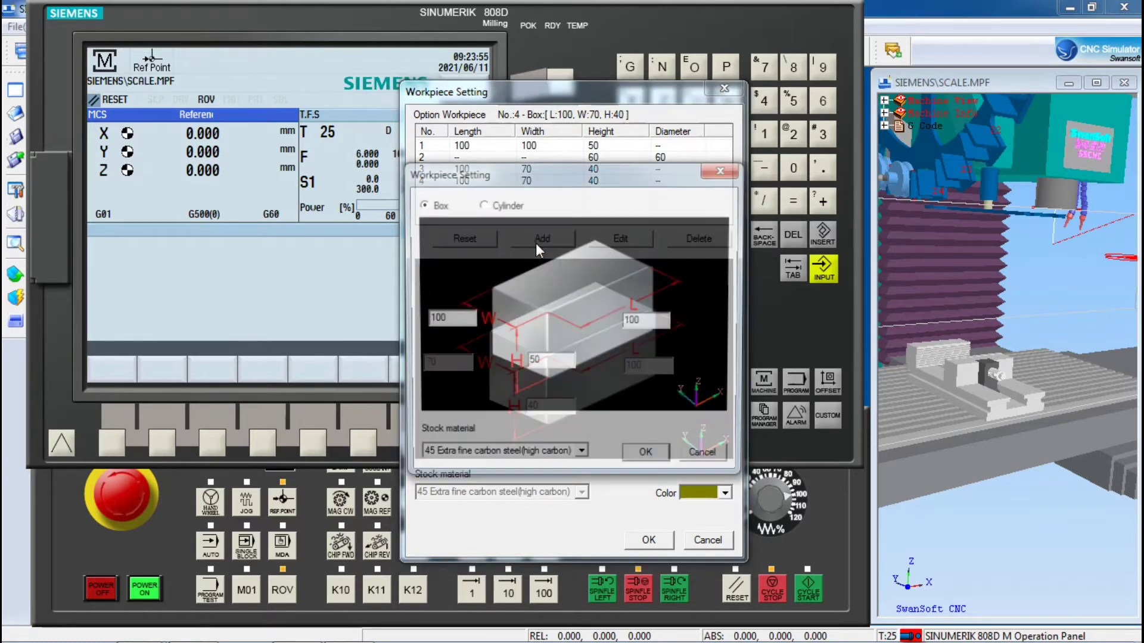
{"action": "left_click", "coordinate": [707, 183]}
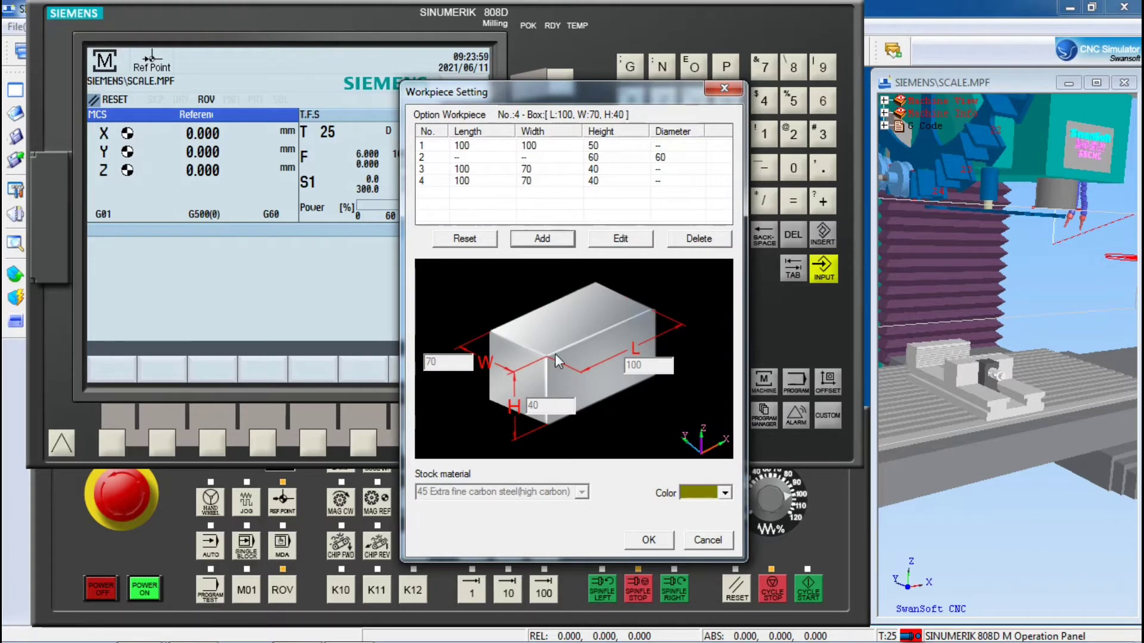
- Add a box stock 100 mm long, 70 mm wide and 40 mm high in 45 Extra fine carbon steel(high carbon)
{"action": "left_click", "coordinate": [541, 241]}
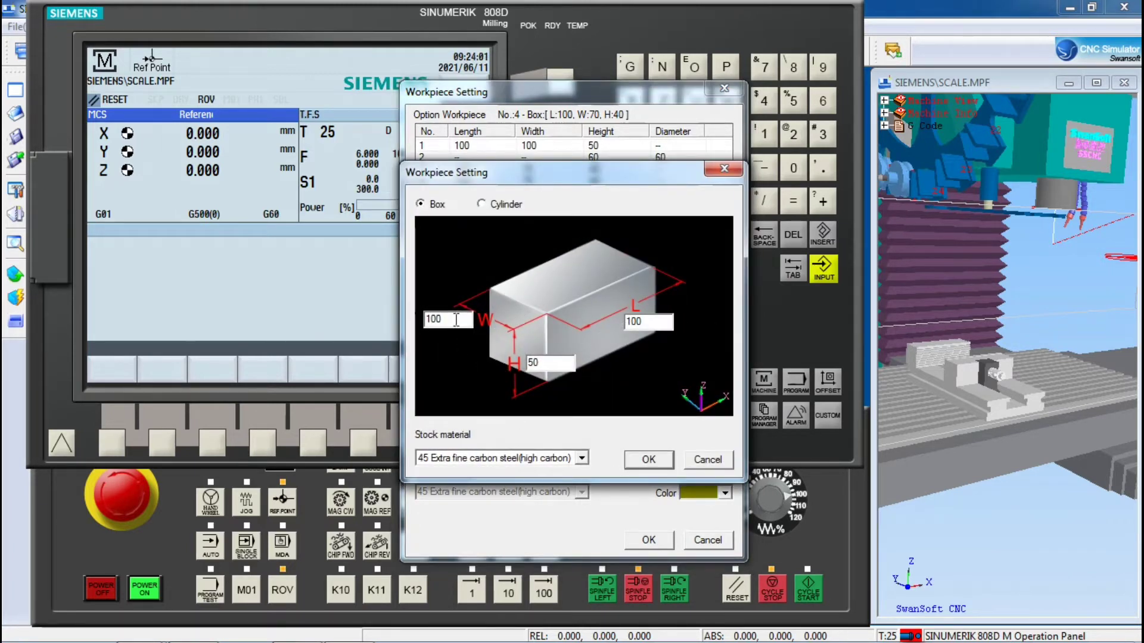
{"action": "double_click", "coordinate": [461, 321]}
{"action": "type", "text": "70"}
{"action": "double_click", "coordinate": [548, 362]}
{"action": "type", "text": "4"}
{"action": "left_click", "coordinate": [581, 457]}
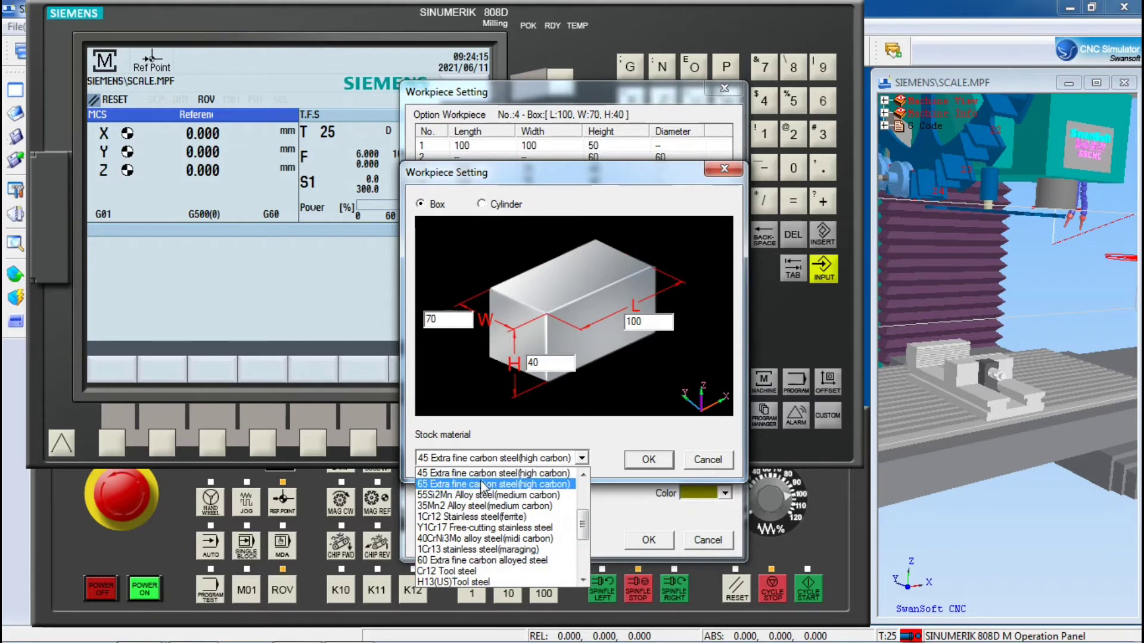
{"action": "left_click", "coordinate": [533, 473]}
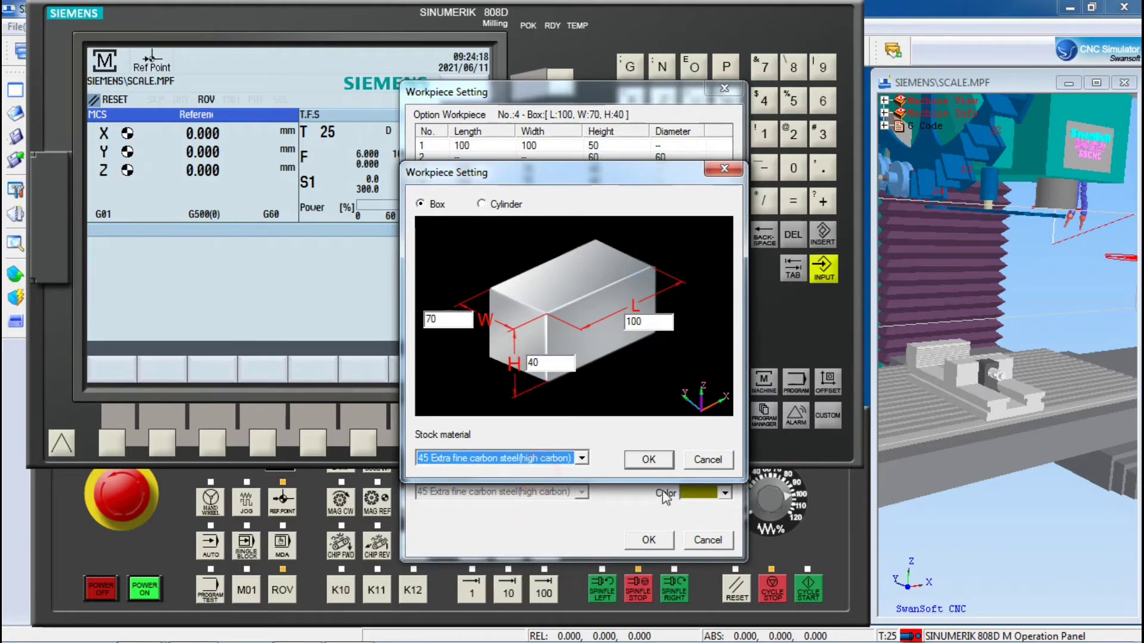
{"action": "left_click", "coordinate": [647, 460]}
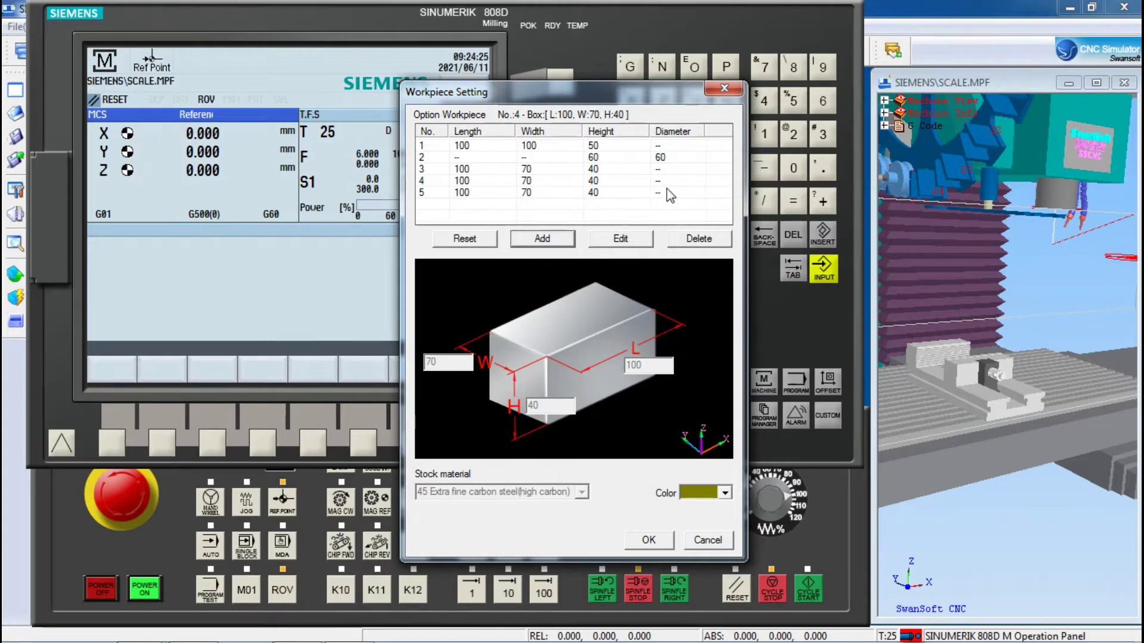
- Choose the newly added stock no. 5 and place it in the vise
{"action": "left_click", "coordinate": [548, 192]}
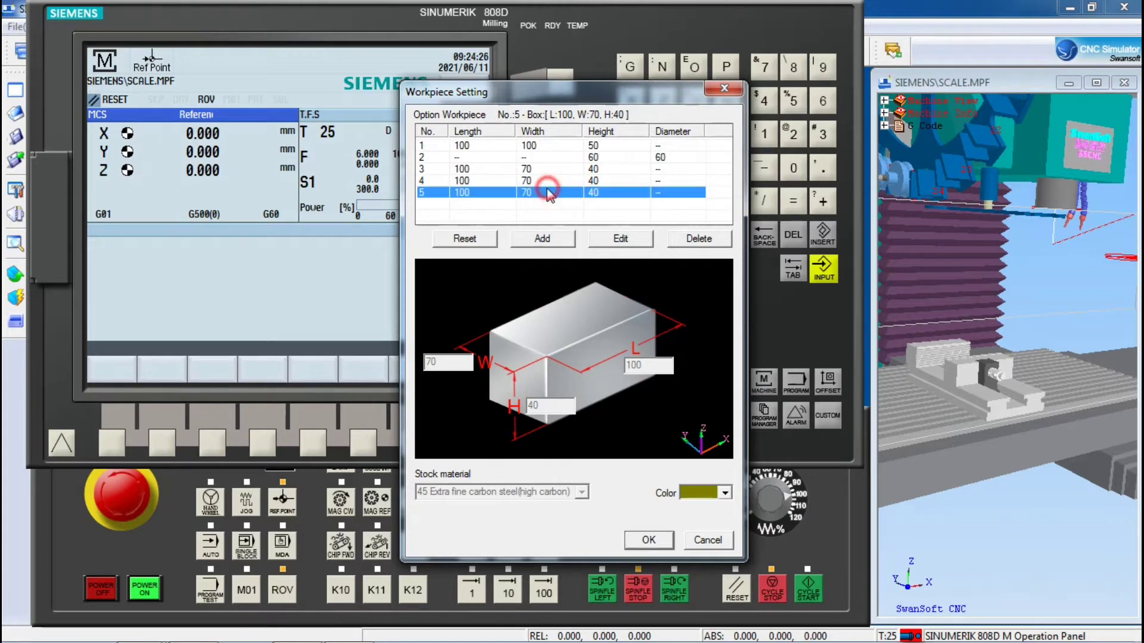
{"action": "left_click", "coordinate": [650, 539]}
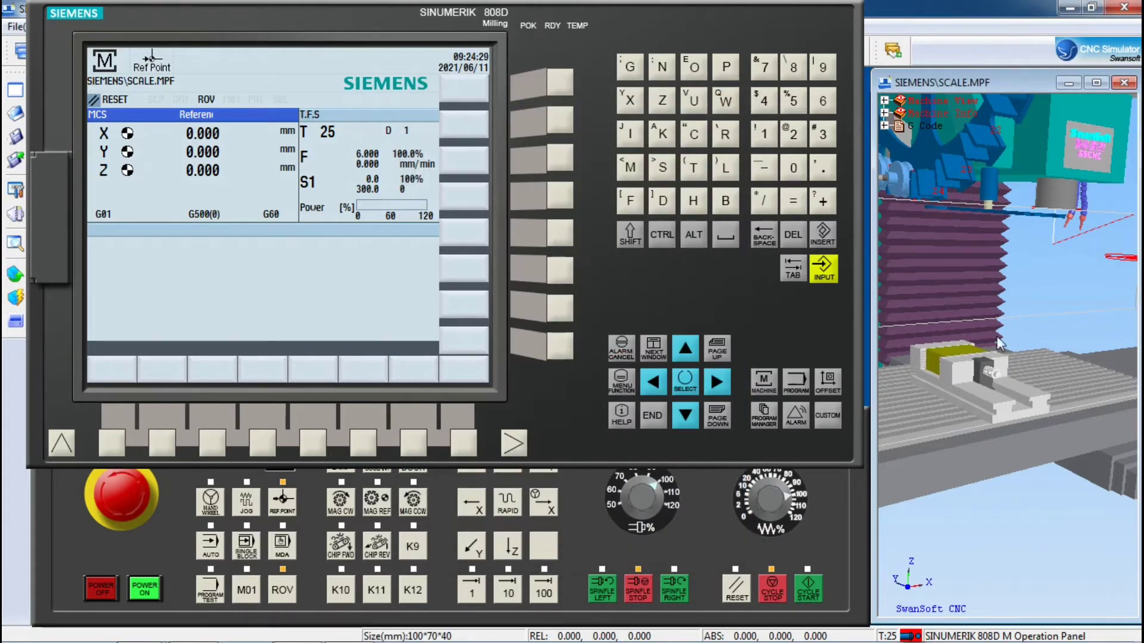
{"action": "left_click_drag", "start_coordinate": [961, 336], "coordinate": [1044, 387]}
{"action": "scroll", "coordinate": [972, 310], "scroll_direction": "up", "scroll_amount": 3}
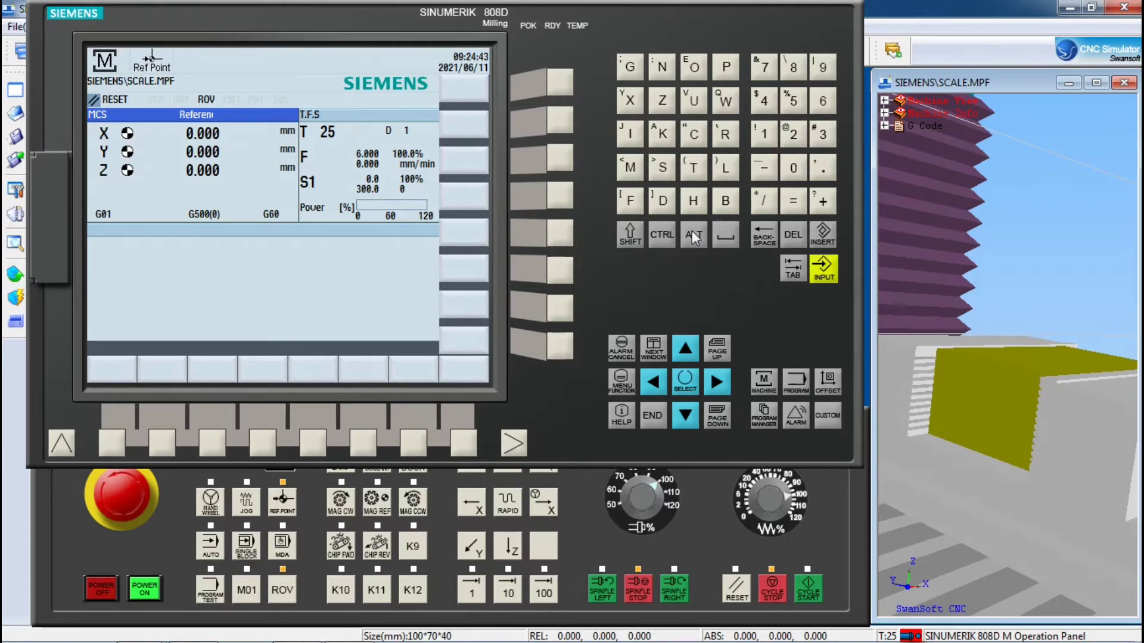
- Open the workpiece clamp settings and review the step clamp, edge clamp and vise types
{"action": "left_click", "coordinate": [16, 277]}
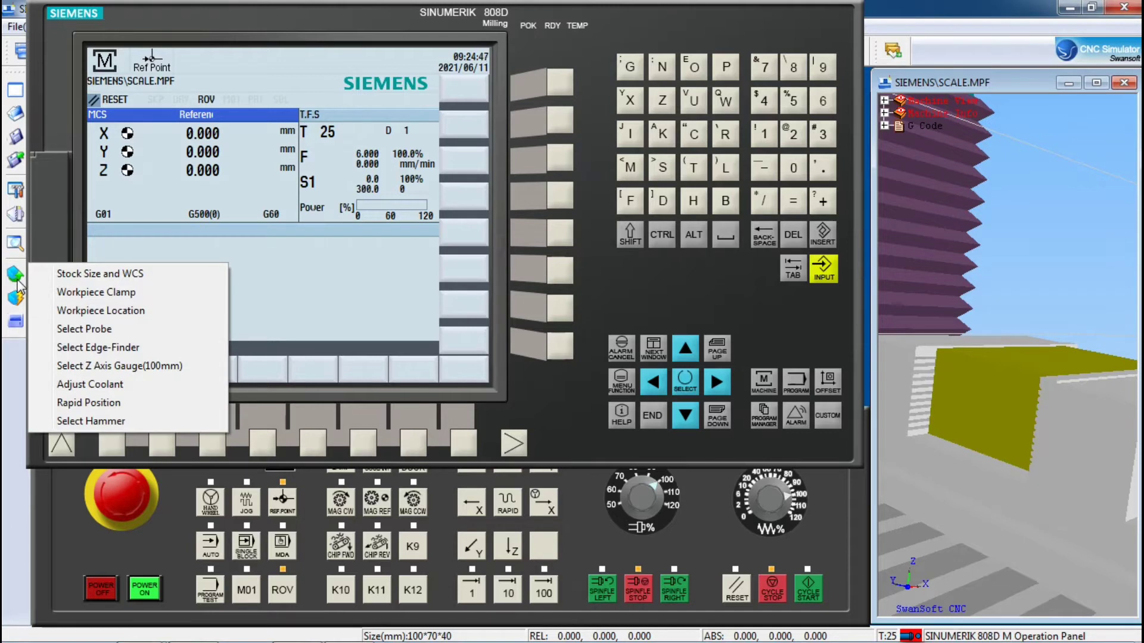
{"action": "left_click", "coordinate": [96, 292]}
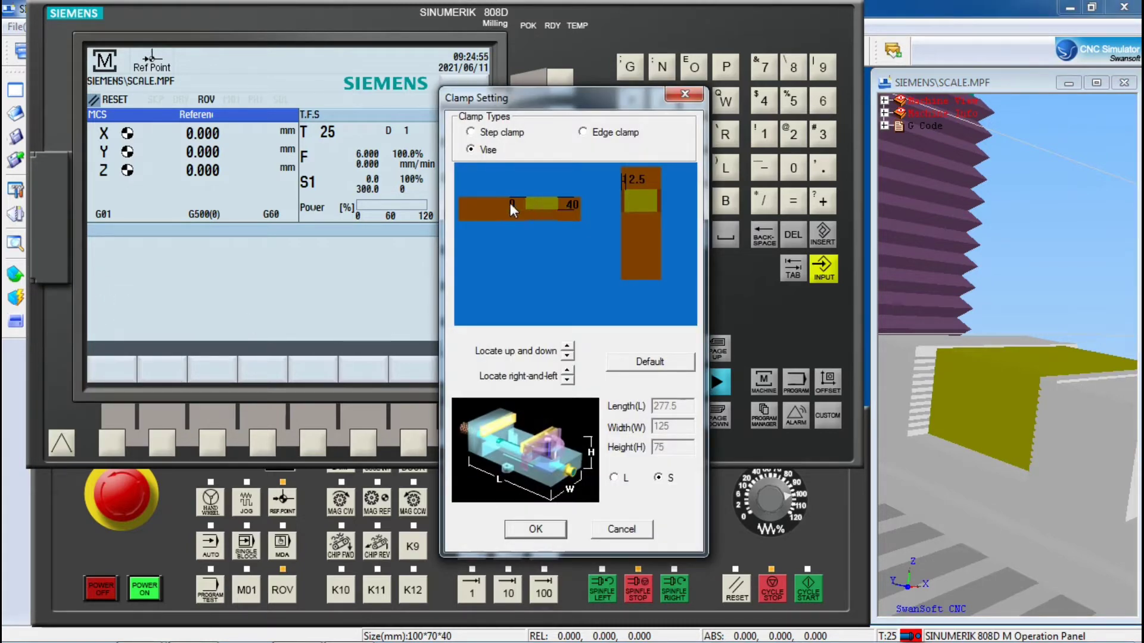
{"action": "left_click", "coordinate": [471, 132]}
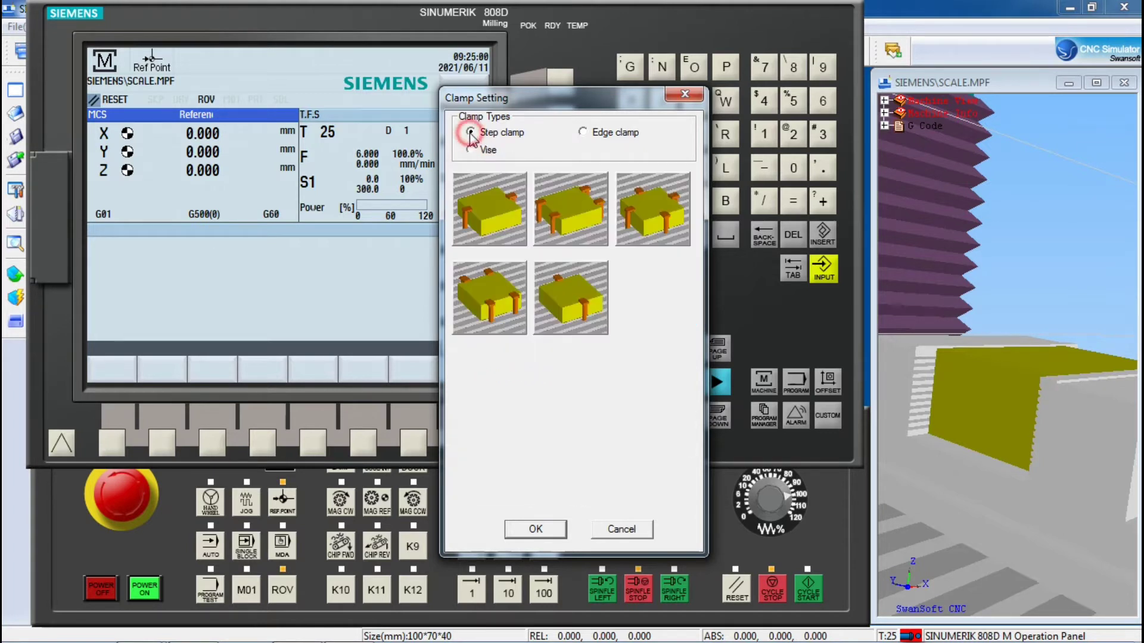
{"action": "left_click", "coordinate": [584, 132]}
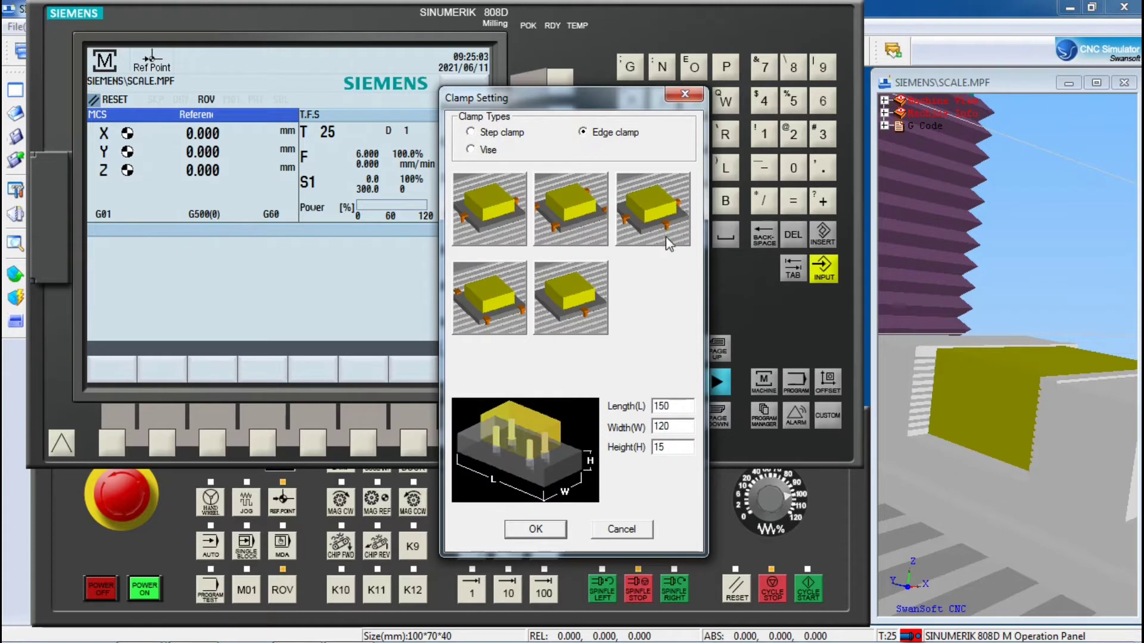
{"action": "left_click", "coordinate": [472, 149]}
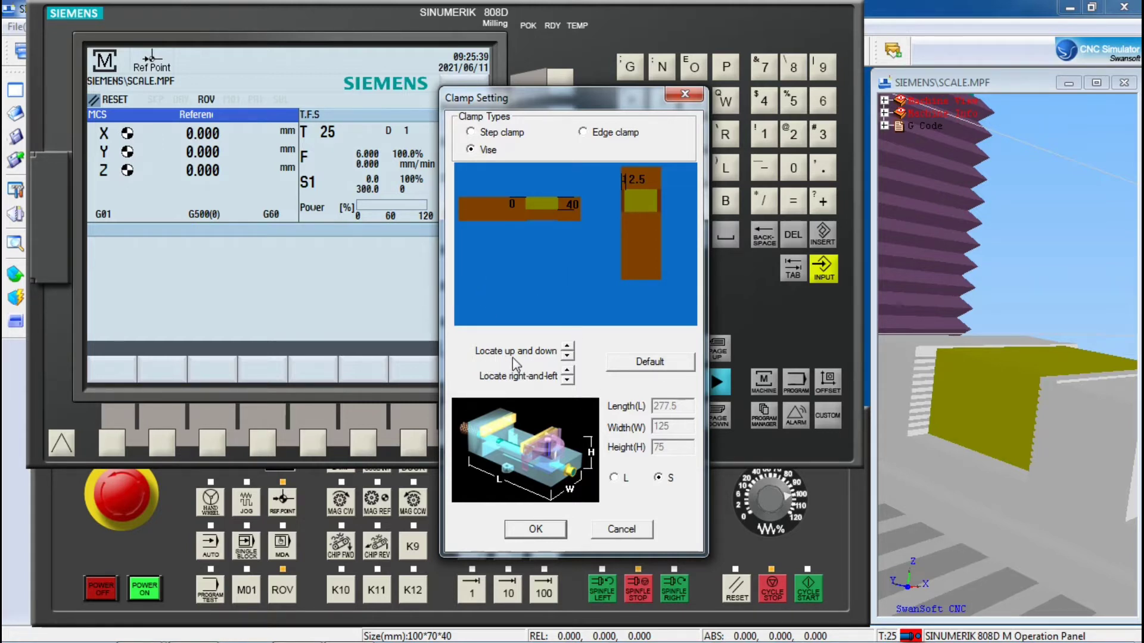
- Raise the workpiece in the vise until 15 mm stands above the jaws and 25 mm stays clamped
{"action": "left_click", "coordinate": [567, 346]}
{"action": "left_click", "coordinate": [567, 346]}
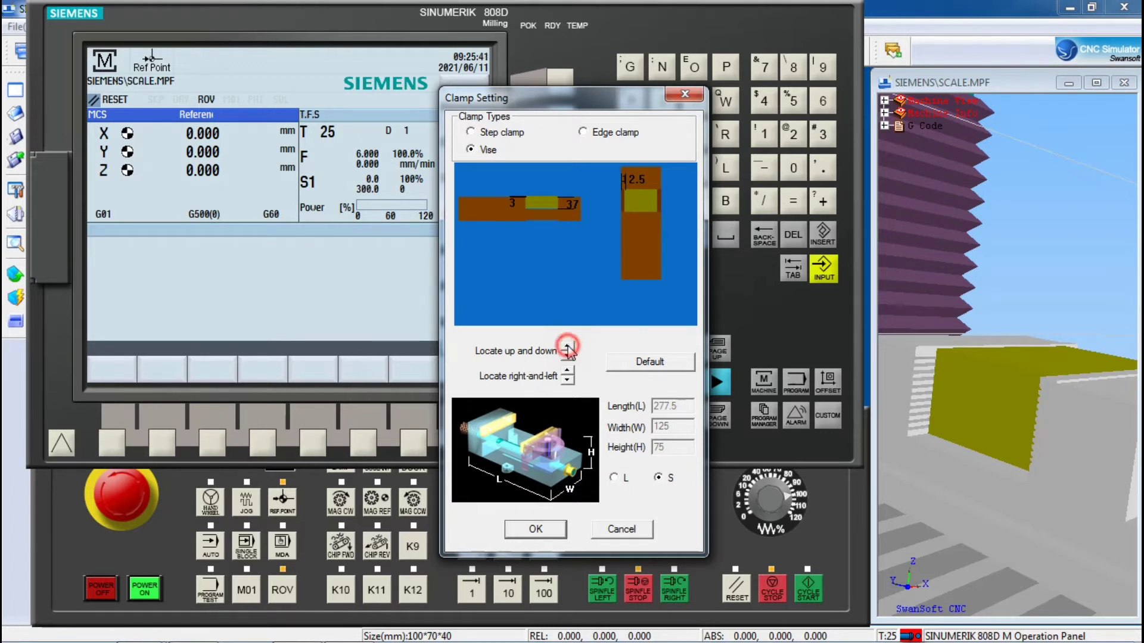
{"action": "left_click", "coordinate": [567, 348]}
{"action": "left_click", "coordinate": [567, 347]}
{"action": "left_click", "coordinate": [567, 347]}
{"action": "left_click", "coordinate": [567, 347]}
{"action": "left_click", "coordinate": [567, 347]}
{"action": "left_click", "coordinate": [567, 347]}
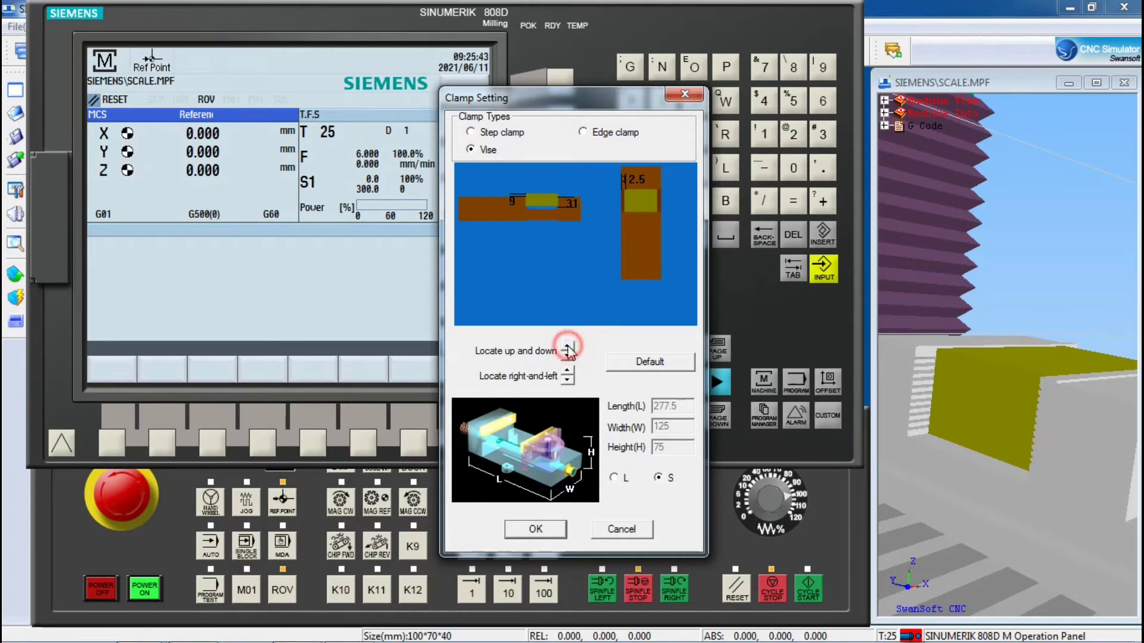
{"action": "left_click", "coordinate": [567, 347]}
{"action": "left_click", "coordinate": [567, 347]}
{"action": "left_click", "coordinate": [567, 347]}
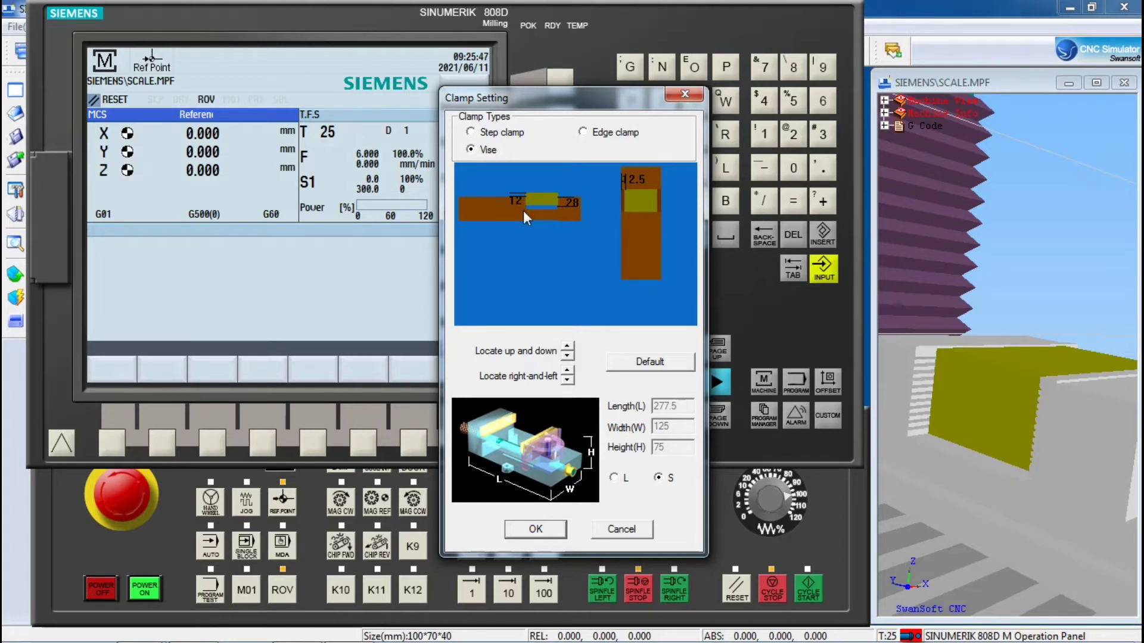
{"action": "left_click", "coordinate": [567, 347]}
{"action": "left_click", "coordinate": [567, 346]}
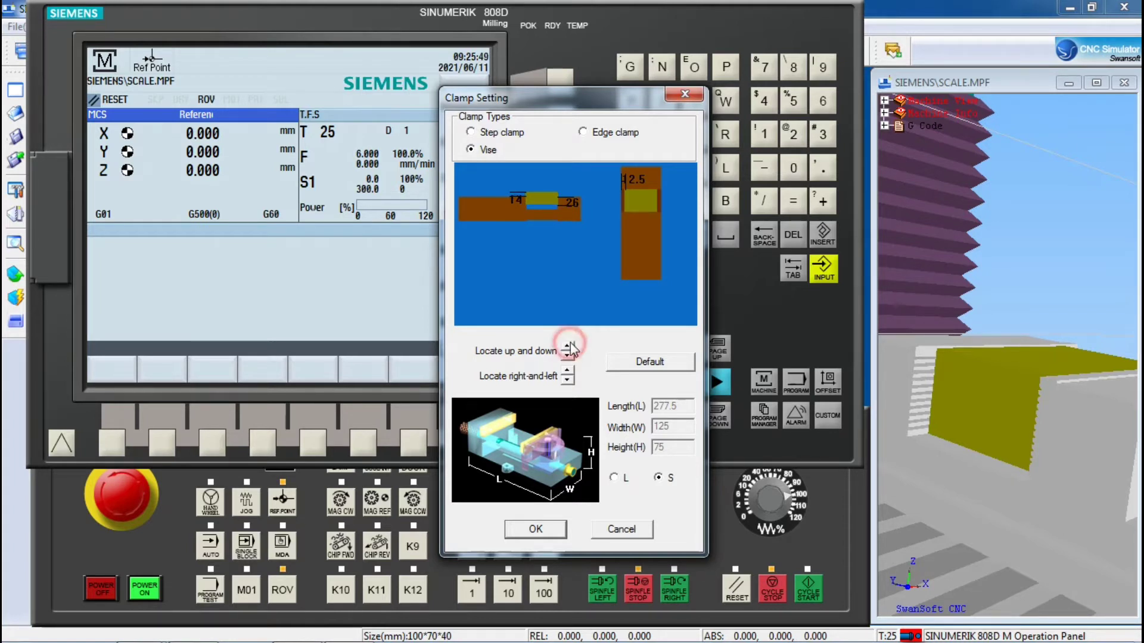
{"action": "left_click", "coordinate": [569, 346]}
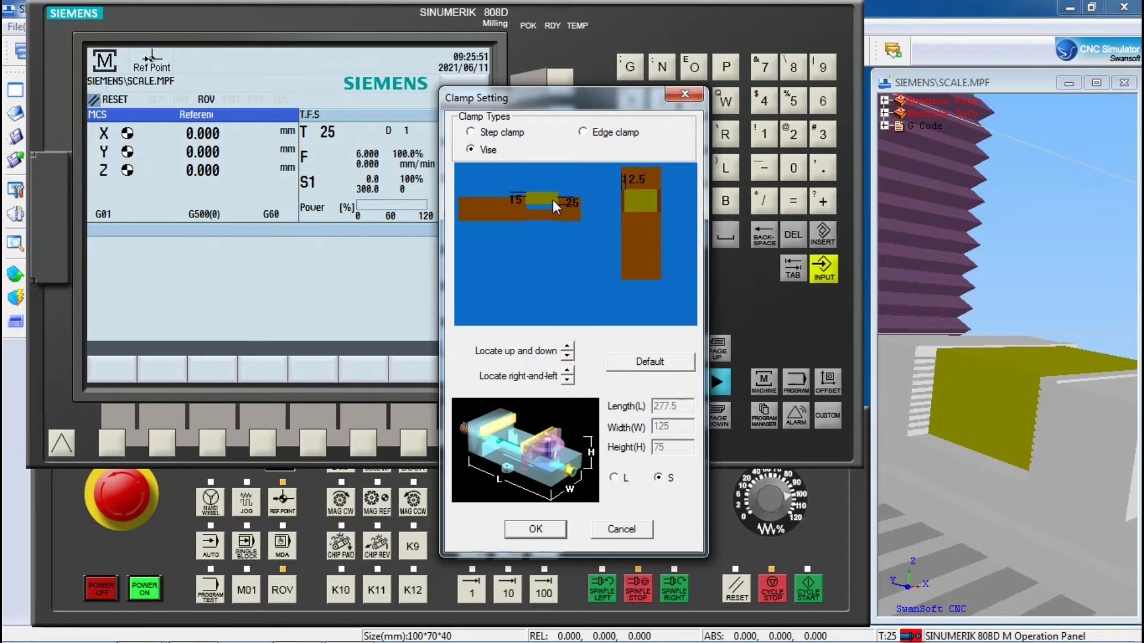
- Lower the workpiece slightly in the vise and apply the clamp settings
{"action": "left_click", "coordinate": [566, 357]}
{"action": "left_click", "coordinate": [567, 356]}
{"action": "left_click", "coordinate": [567, 356]}
{"action": "left_click", "coordinate": [536, 528]}
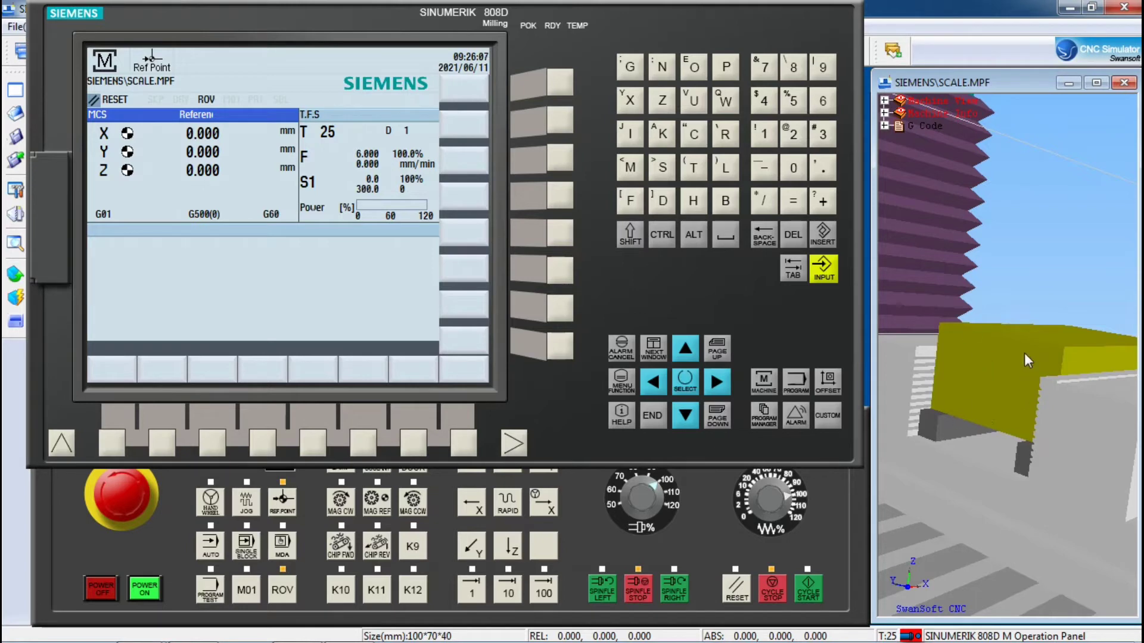
{"action": "scroll", "coordinate": [987, 373], "scroll_direction": "up", "scroll_amount": 3}
{"action": "scroll", "coordinate": [1000, 374], "scroll_direction": "down", "scroll_amount": 5}
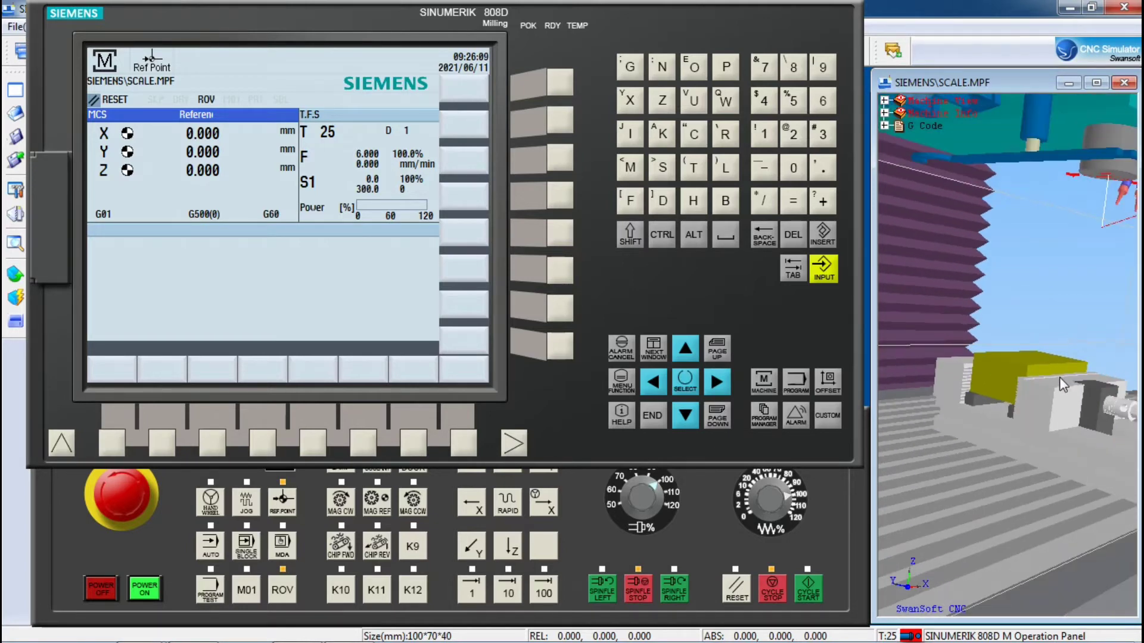
{"action": "left_click_drag", "start_coordinate": [1059, 377], "coordinate": [985, 410]}
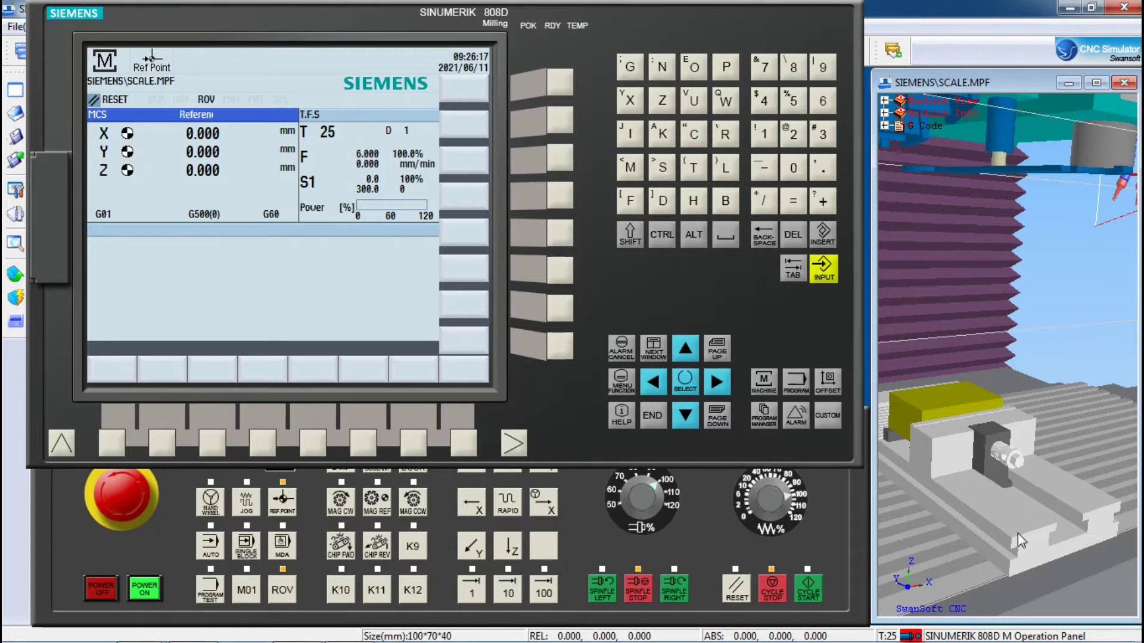
{"action": "middle_click_drag", "start_coordinate": [904, 416], "coordinate": [1007, 465]}
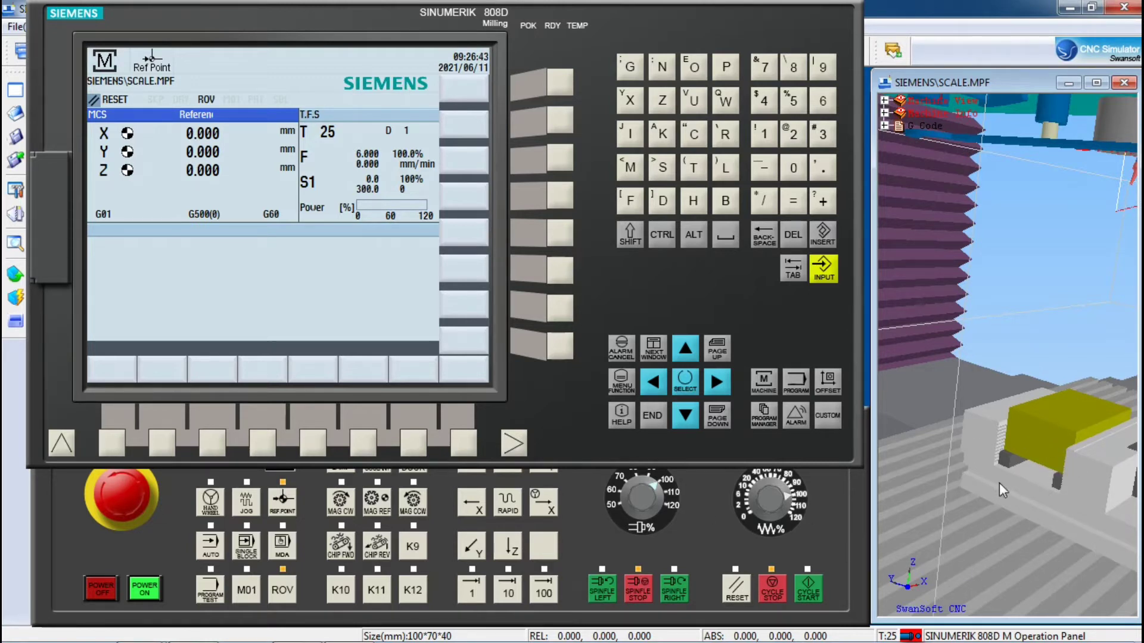
{"action": "scroll", "coordinate": [999, 482], "scroll_direction": "down", "scroll_amount": 8}
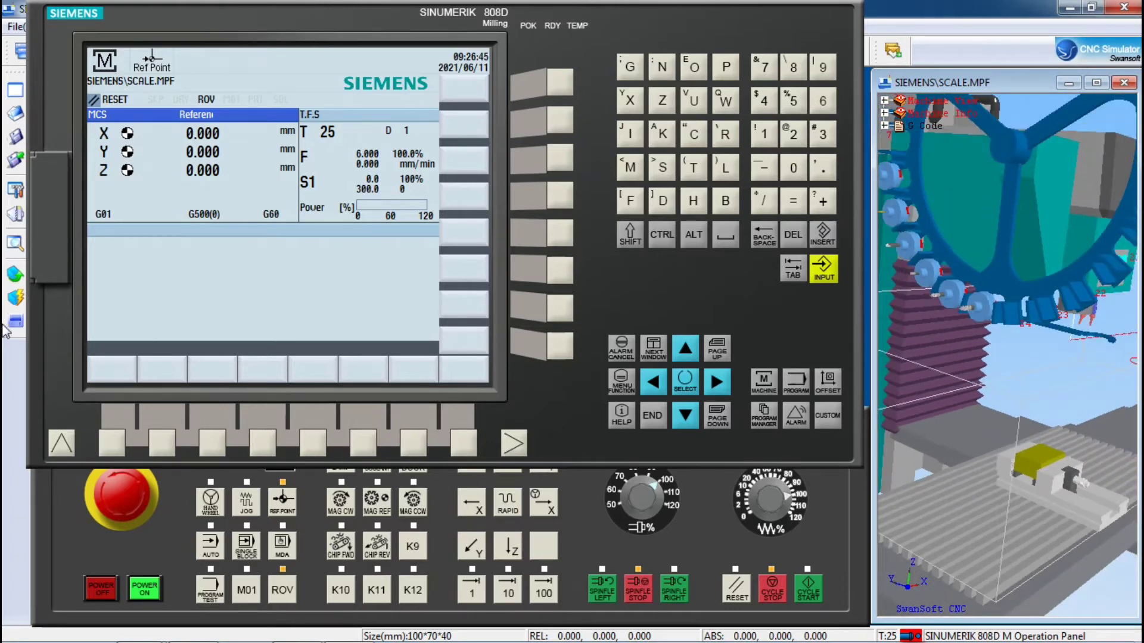
- Rotate the vise and workpiece 90 degrees on the machine table through the workpiece location settings
{"action": "left_click", "coordinate": [14, 277]}
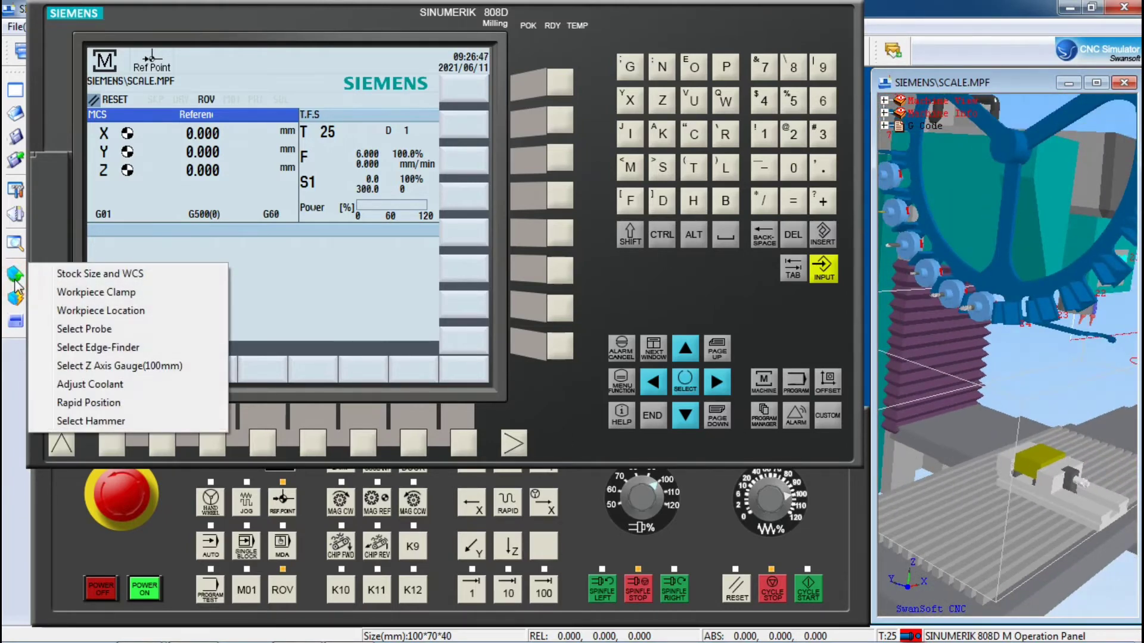
{"action": "left_click", "coordinate": [89, 311]}
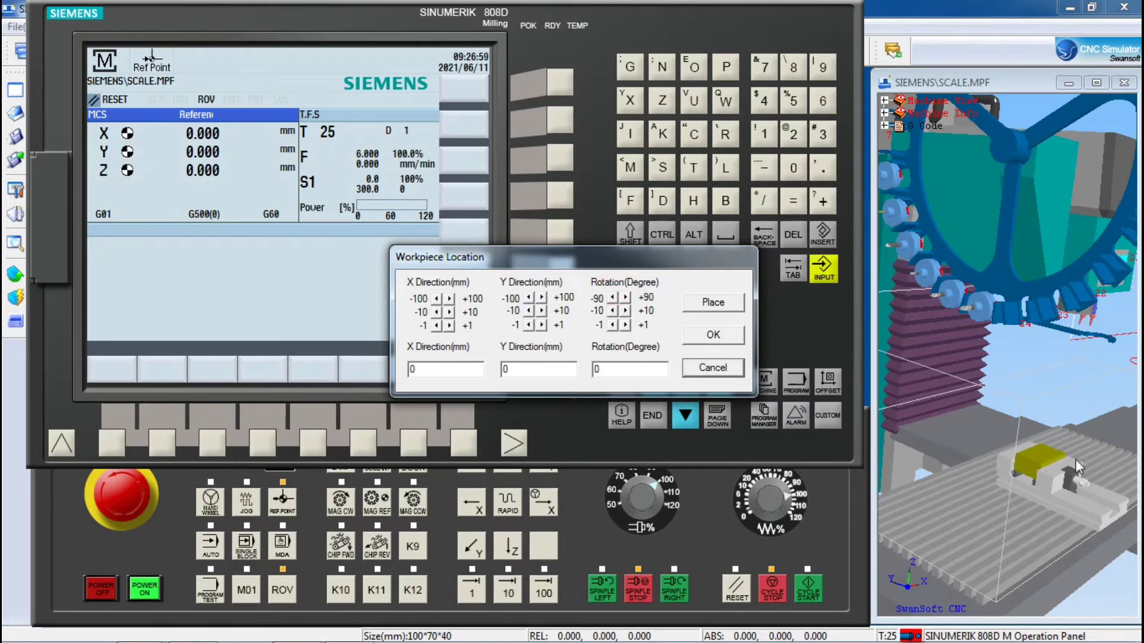
{"action": "left_click", "coordinate": [595, 370]}
{"action": "type", "text": "0"}
{"action": "key", "text": "BackSpace"}
{"action": "type", "text": "9"}
{"action": "left_click", "coordinate": [724, 337]}
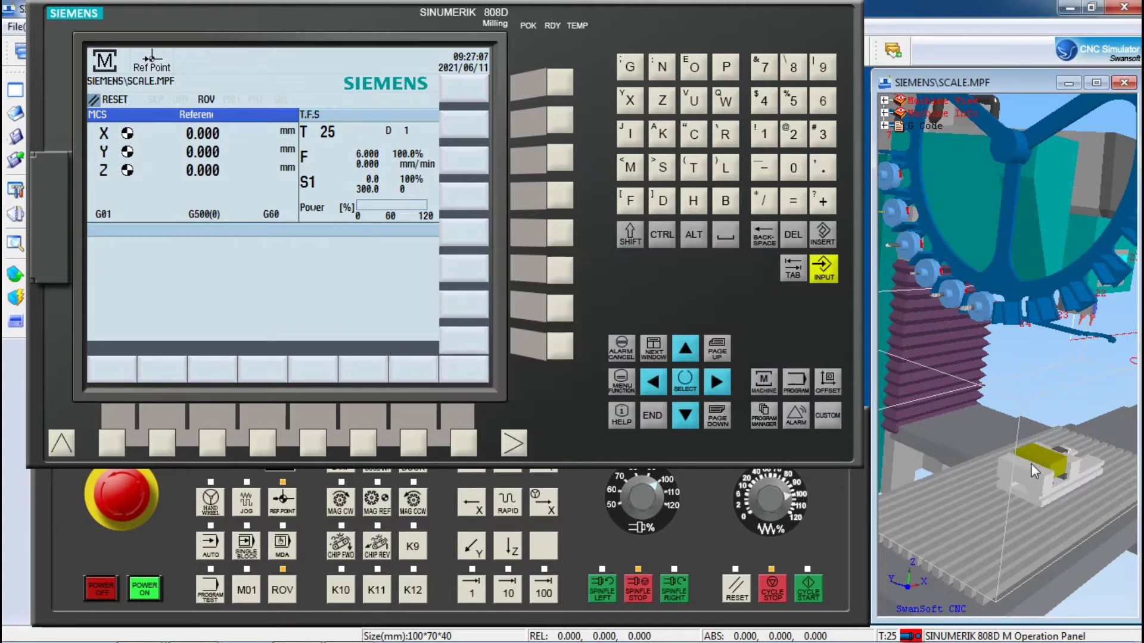
{"action": "scroll", "coordinate": [1063, 468], "scroll_direction": "up", "scroll_amount": 2}
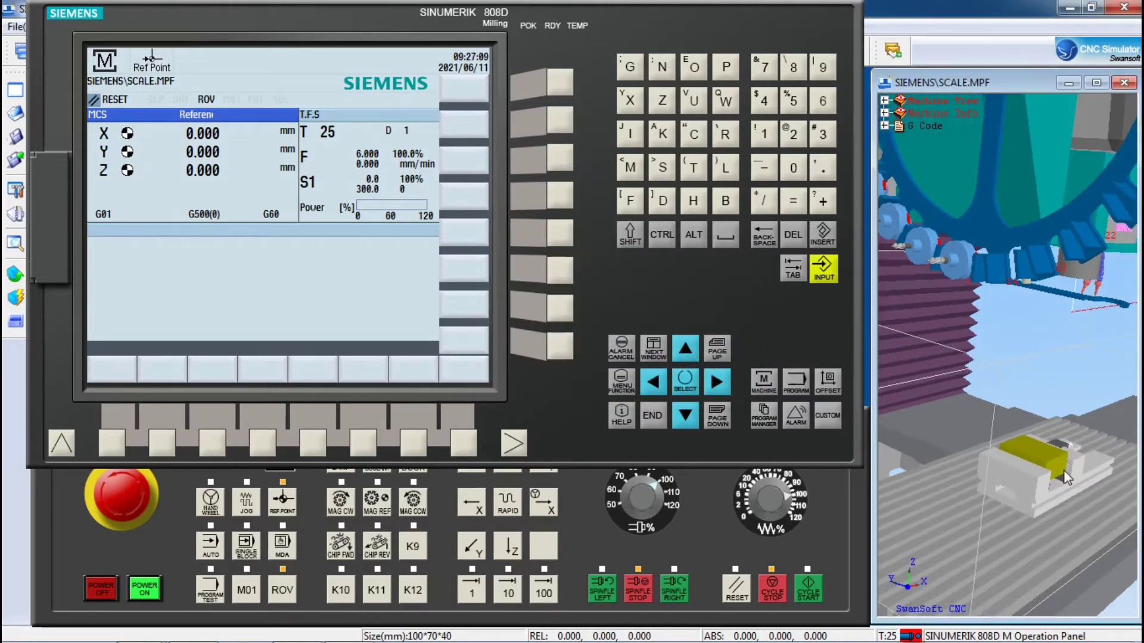
{"action": "scroll", "coordinate": [1063, 470], "scroll_direction": "up", "scroll_amount": 3}
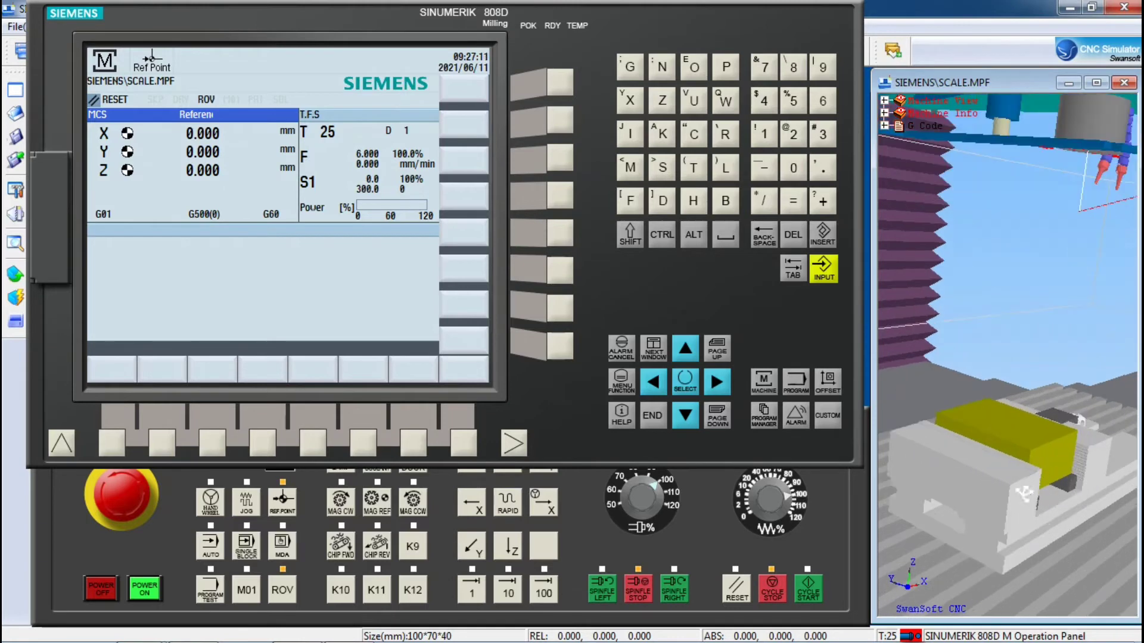
{"action": "scroll", "coordinate": [1023, 492], "scroll_direction": "down", "scroll_amount": 5}
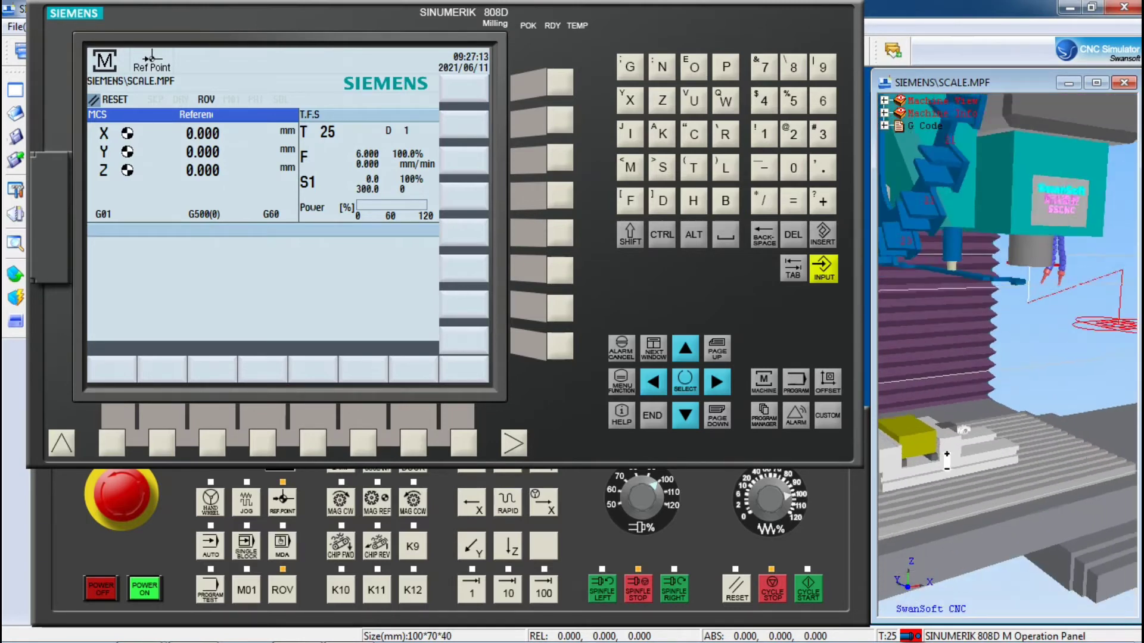
{"action": "scroll", "coordinate": [961, 470], "scroll_direction": "down", "scroll_amount": 5}
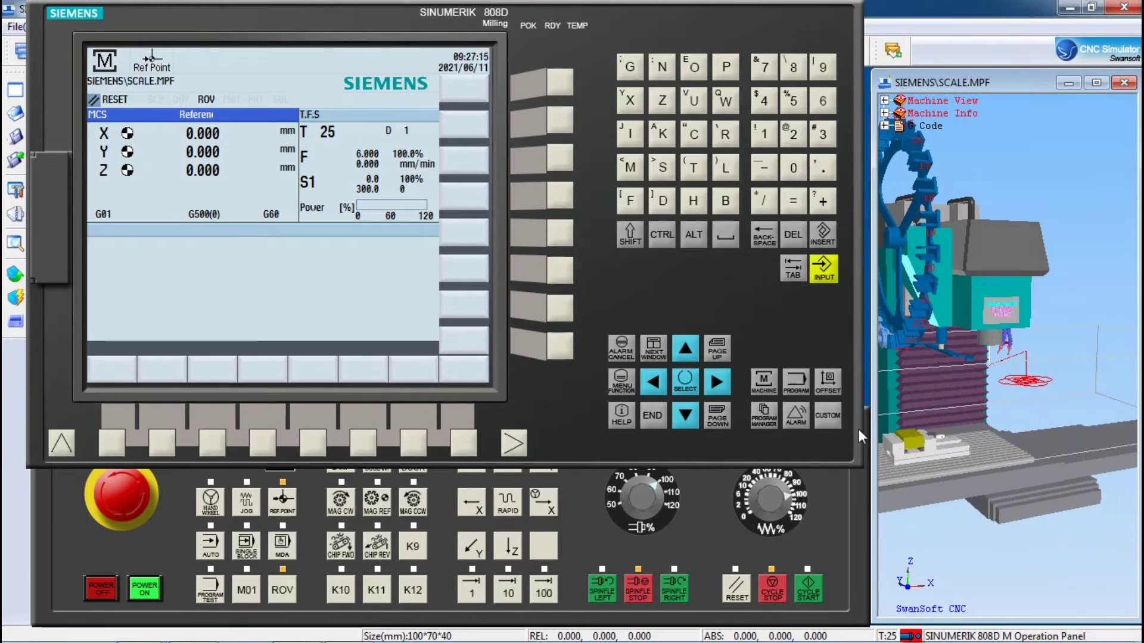
{"action": "scroll", "coordinate": [911, 441], "scroll_direction": "up", "scroll_amount": 5}
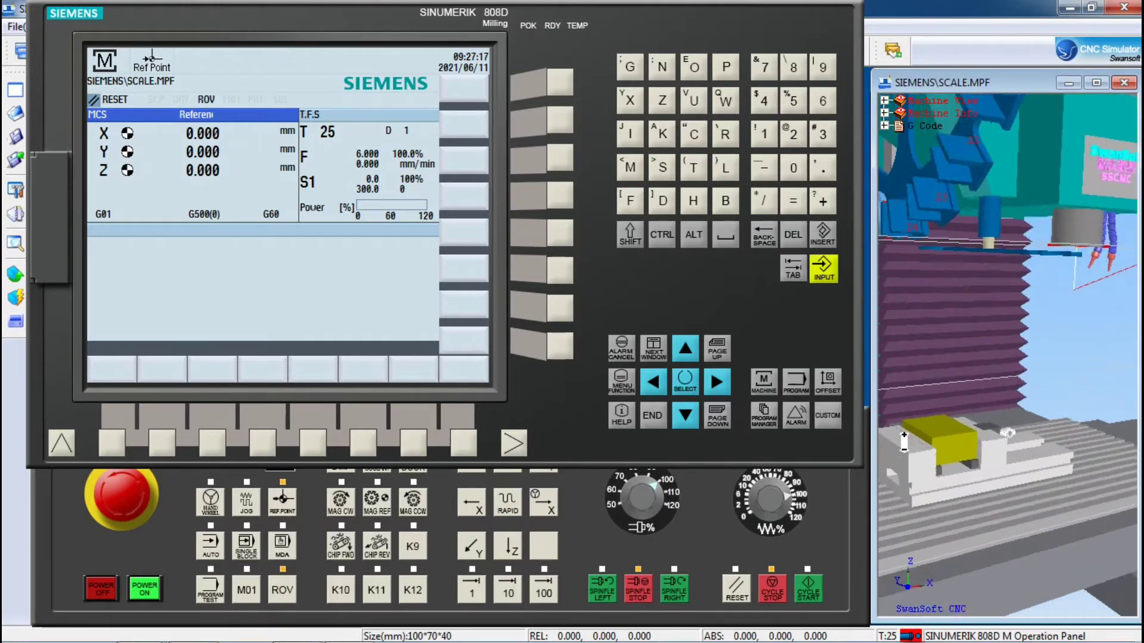
- Open the tool list in the offset area and set the radius of tool 1 to 6 mm
{"action": "scroll", "coordinate": [904, 442], "scroll_direction": "up", "scroll_amount": 2}
{"action": "middle_click_drag", "start_coordinate": [903, 442], "coordinate": [934, 466]}
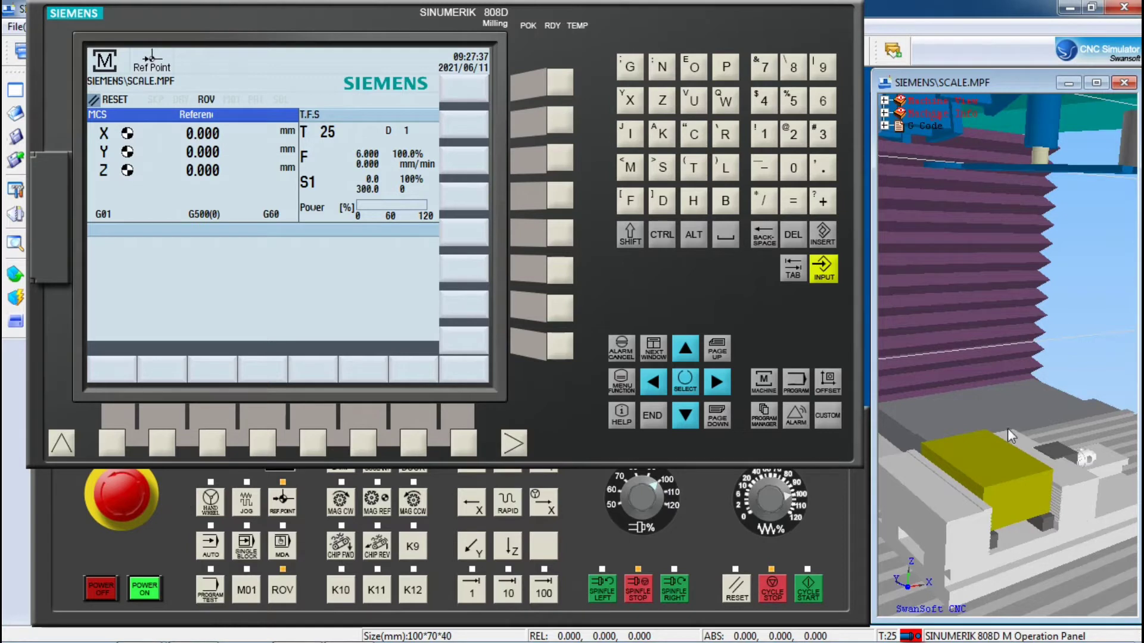
{"action": "left_click", "coordinate": [828, 384]}
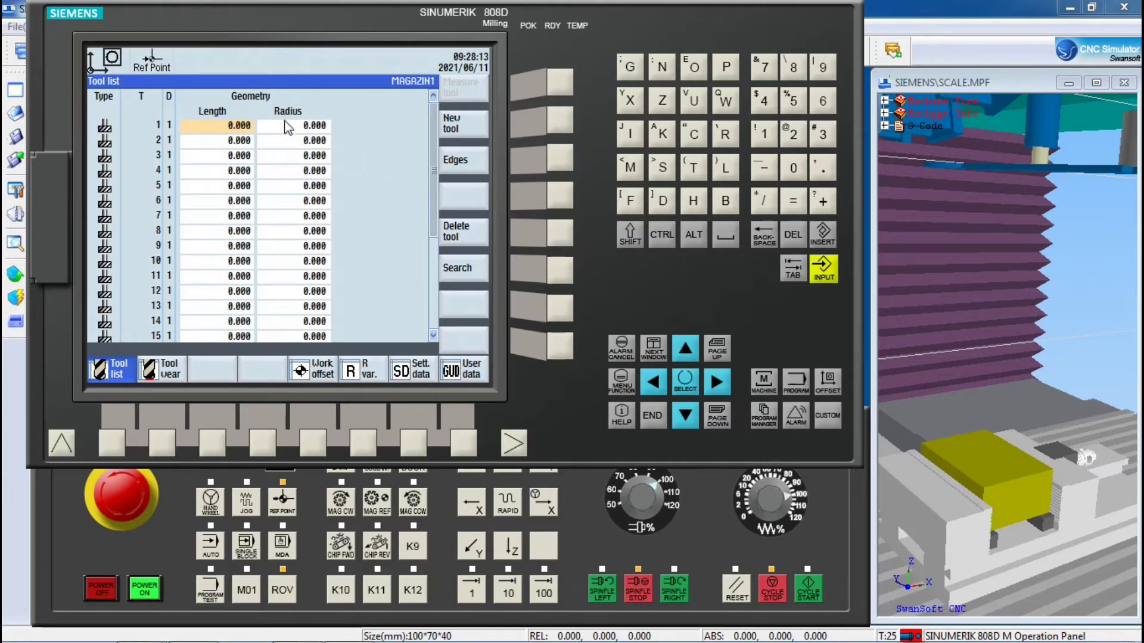
{"action": "left_click", "coordinate": [716, 383]}
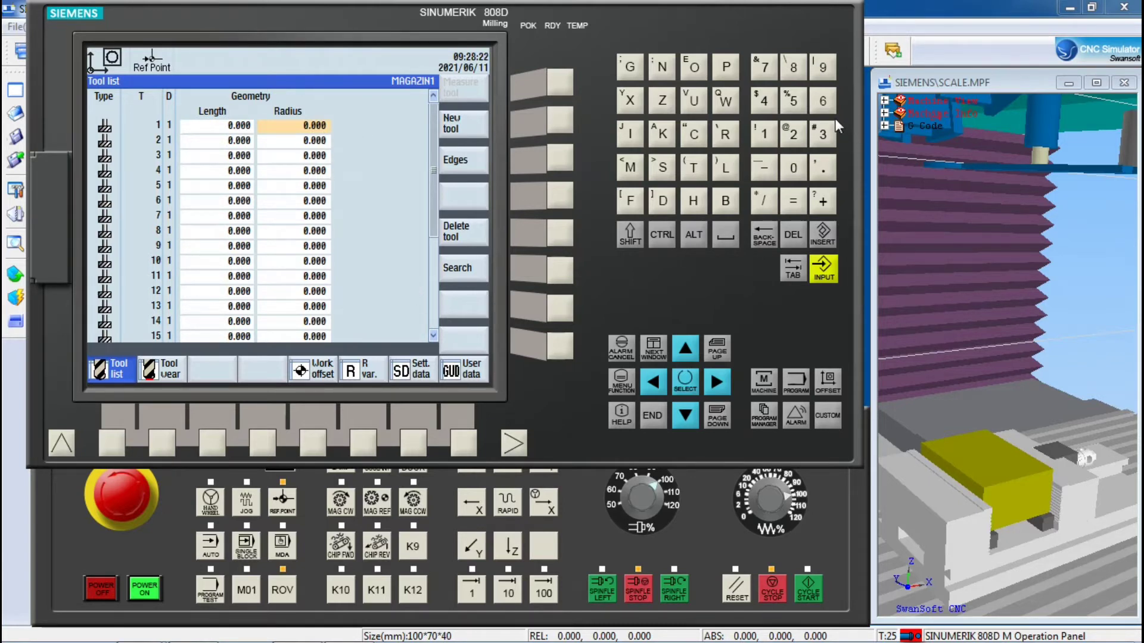
{"action": "left_click", "coordinate": [825, 105]}
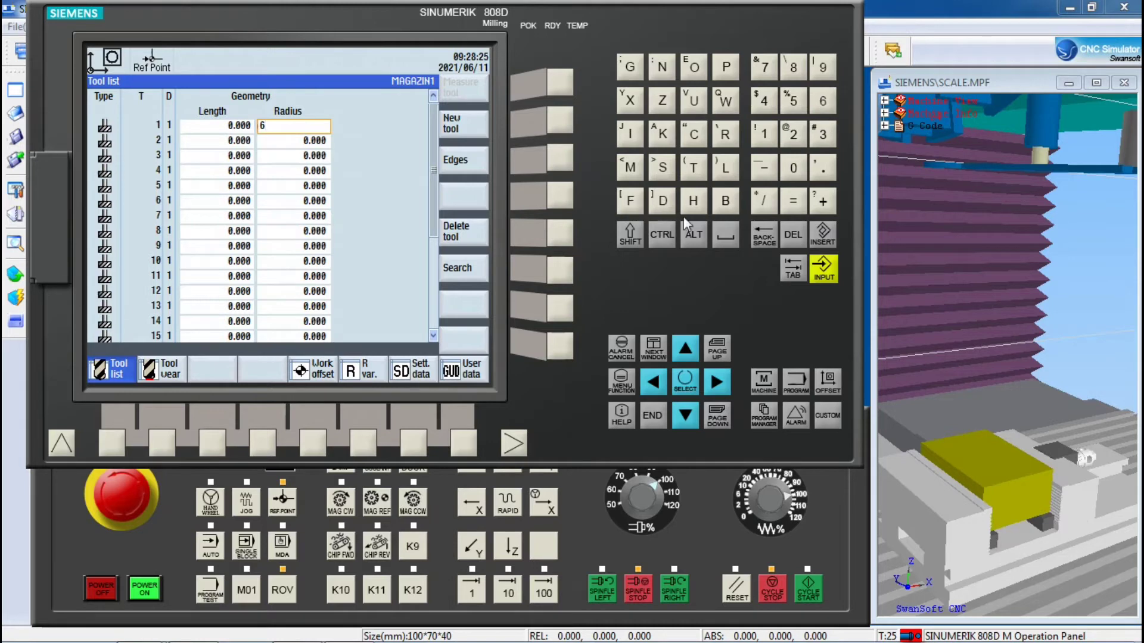
{"action": "left_click", "coordinate": [823, 268]}
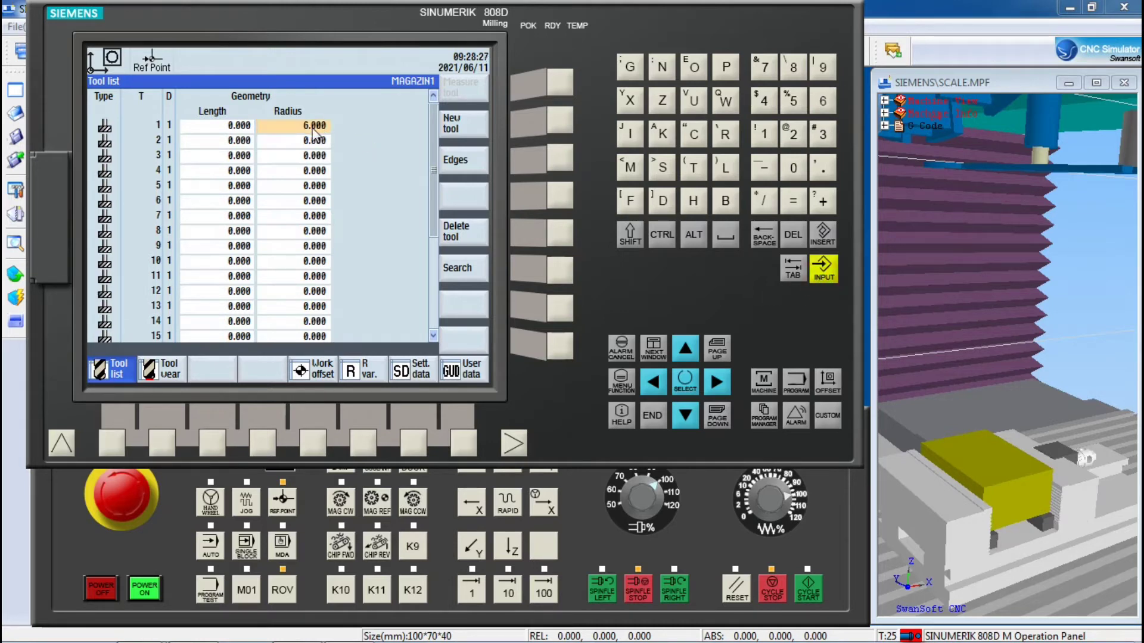
- Set the radius of tool 2 to 5 mm and the radius of tool 3 to 3 mm
{"action": "left_click", "coordinate": [684, 415]}
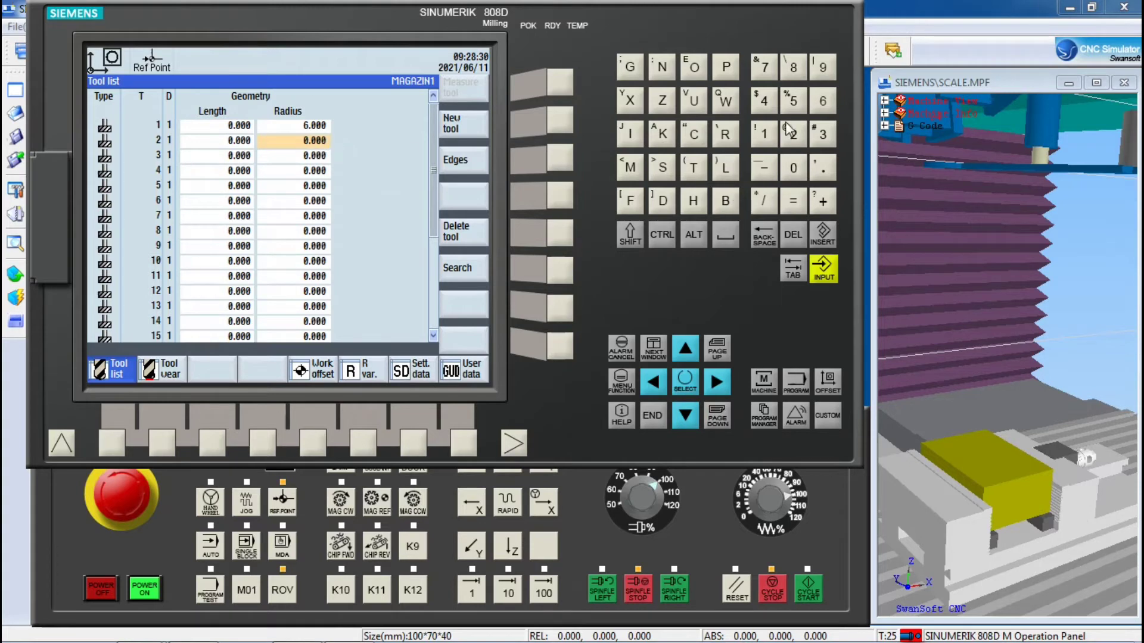
{"action": "left_click", "coordinate": [793, 101]}
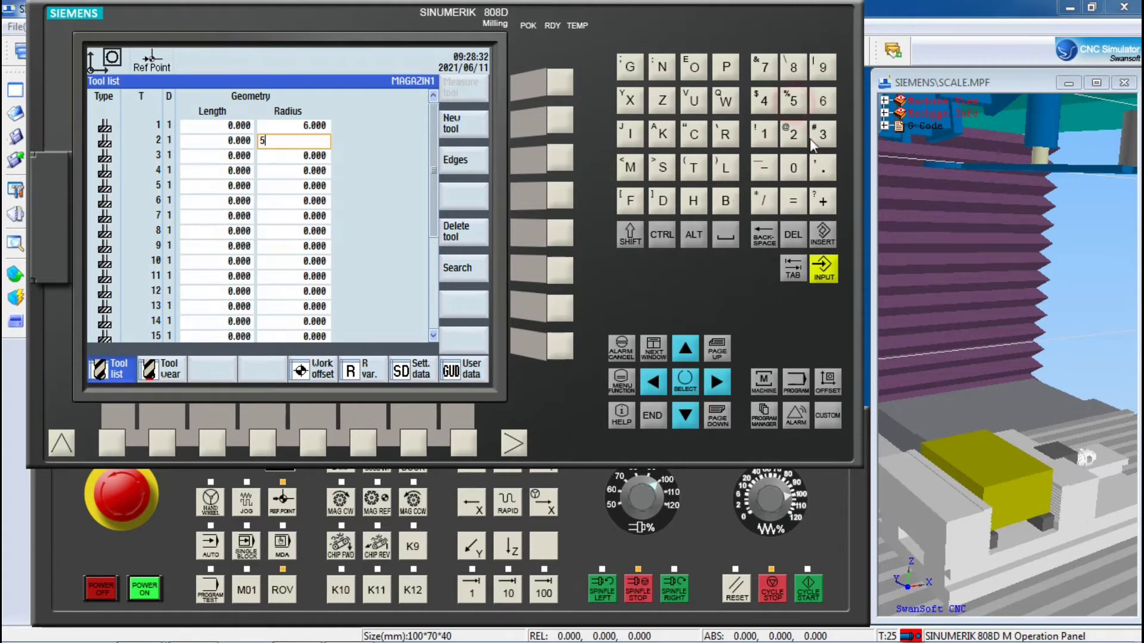
{"action": "left_click", "coordinate": [824, 274]}
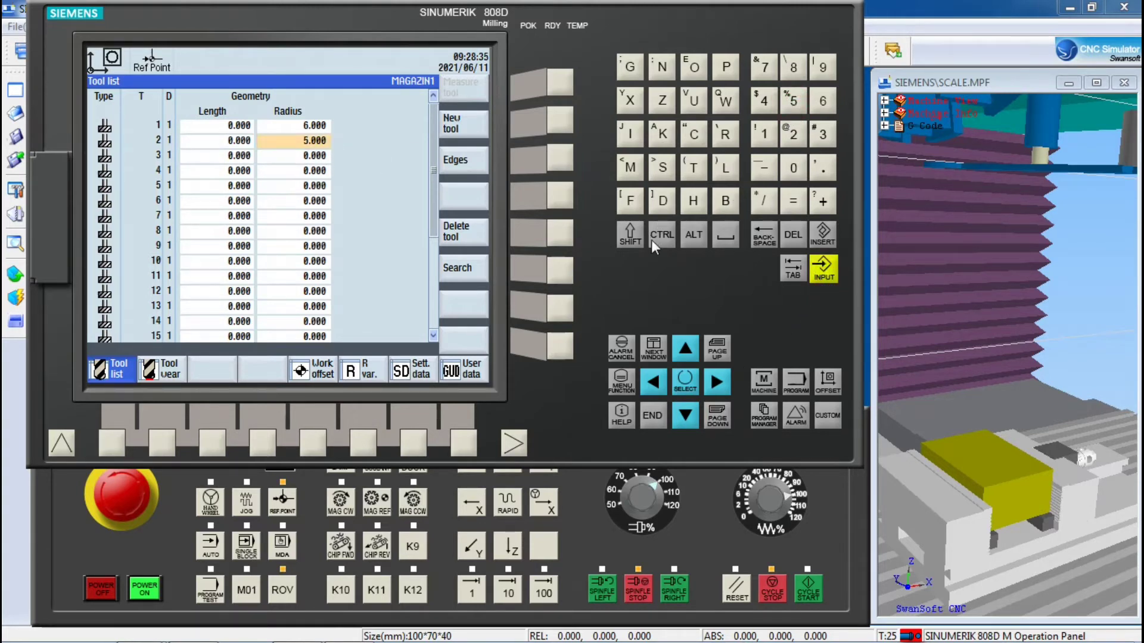
{"action": "left_click", "coordinate": [686, 417]}
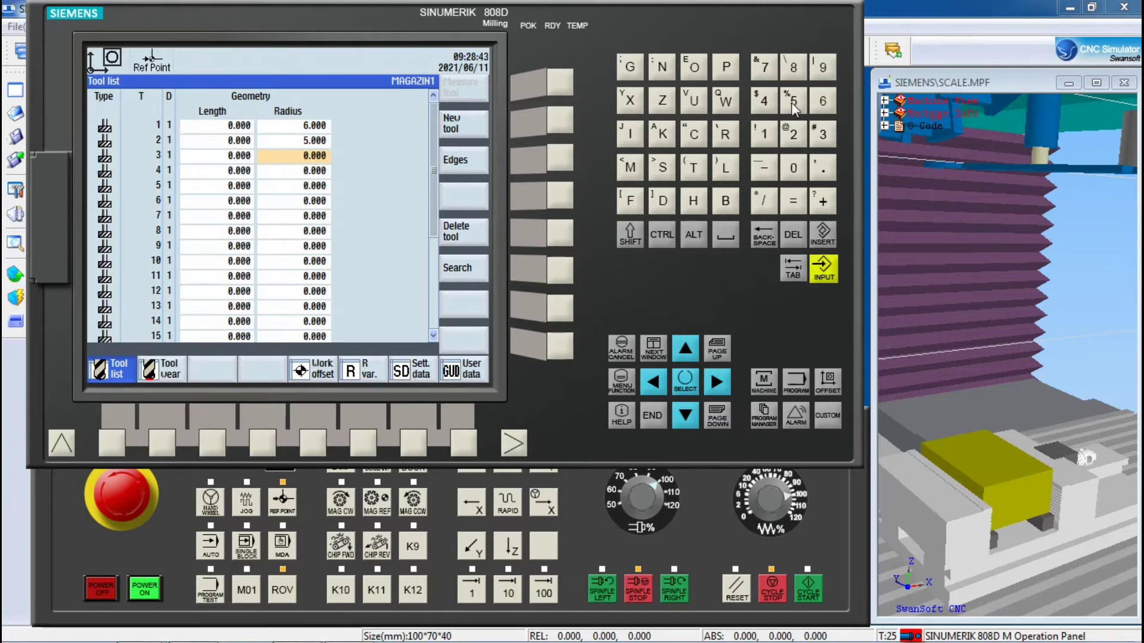
{"action": "left_click", "coordinate": [823, 137]}
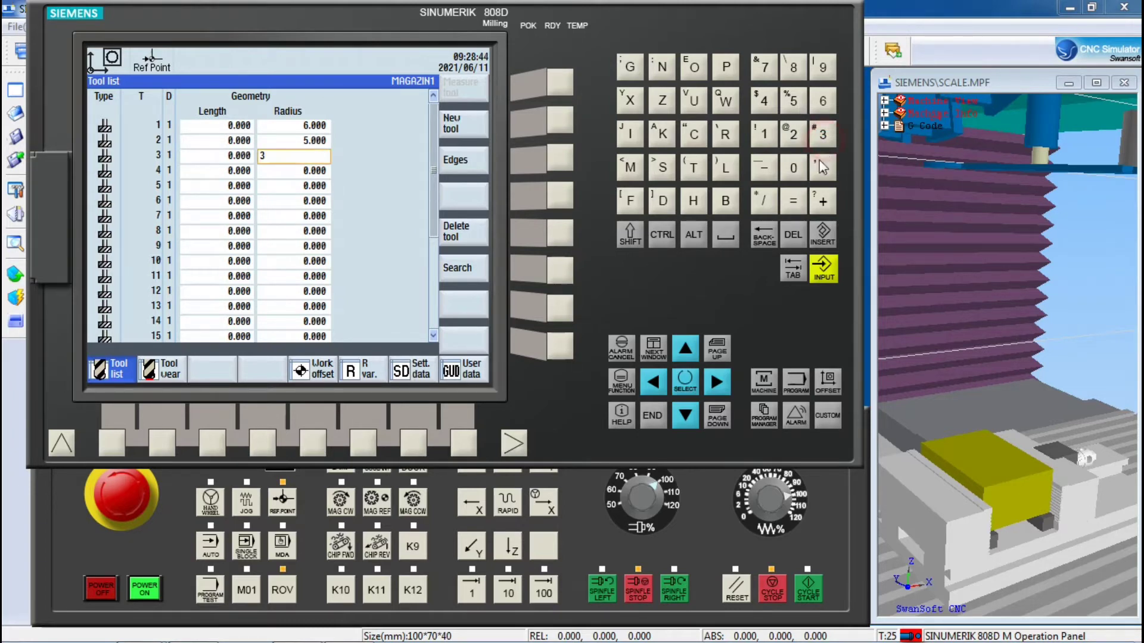
{"action": "left_click", "coordinate": [824, 273]}
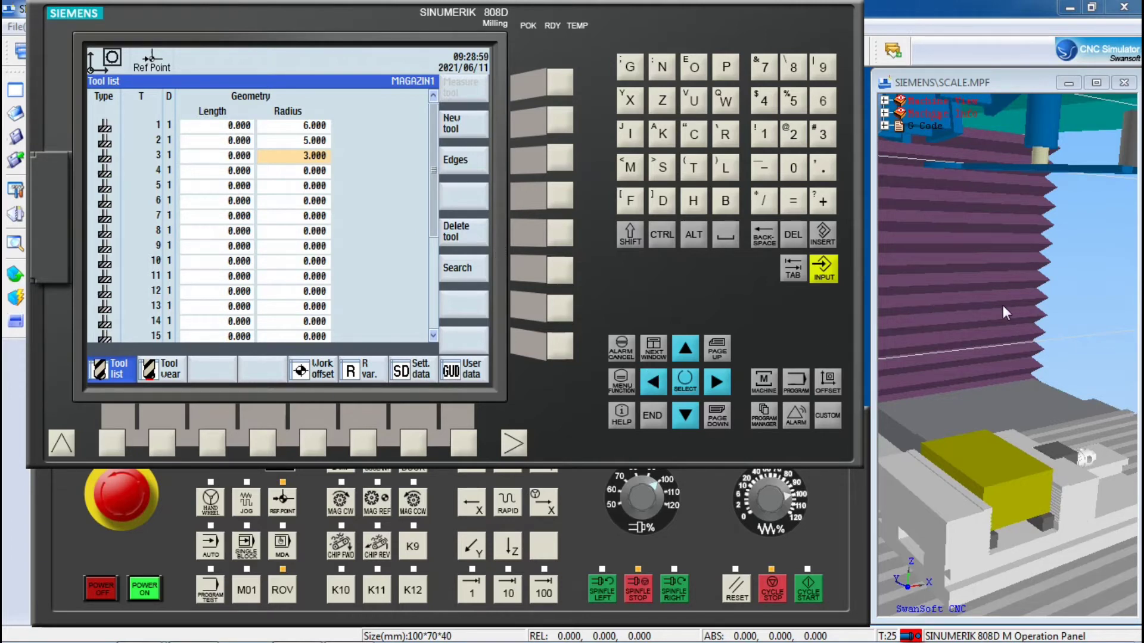
- Examine the tool magazine, the spindle and the clamped workpiece in the 3D machine view
{"action": "left_click", "coordinate": [1034, 250]}
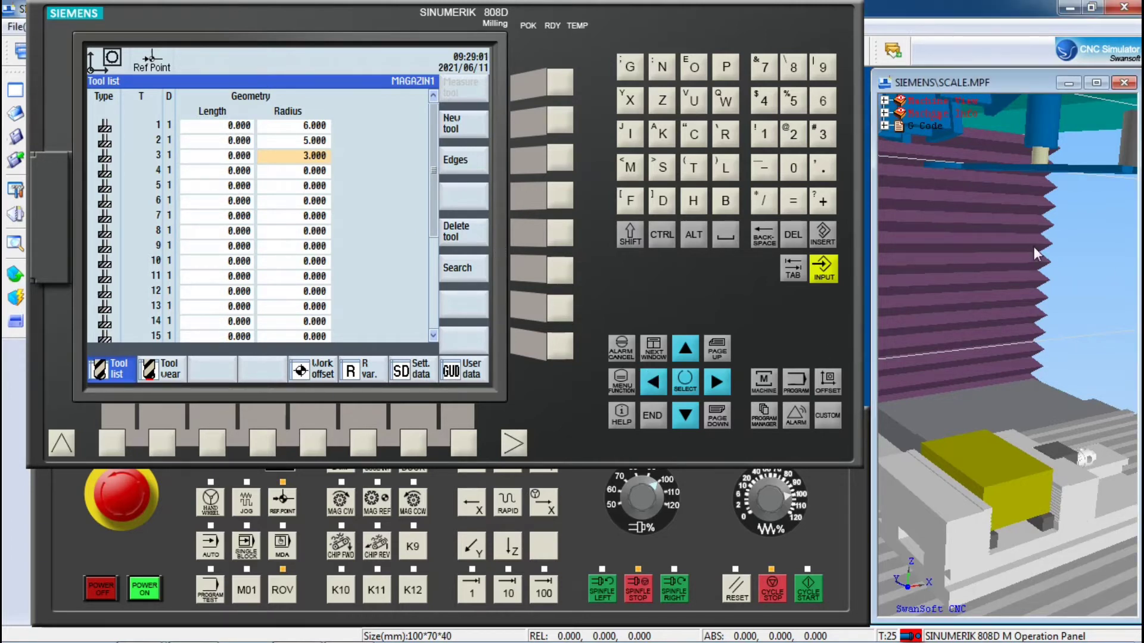
{"action": "scroll", "coordinate": [1035, 249], "scroll_direction": "up", "scroll_amount": 3}
{"action": "scroll", "coordinate": [1034, 249], "scroll_direction": "down", "scroll_amount": 8}
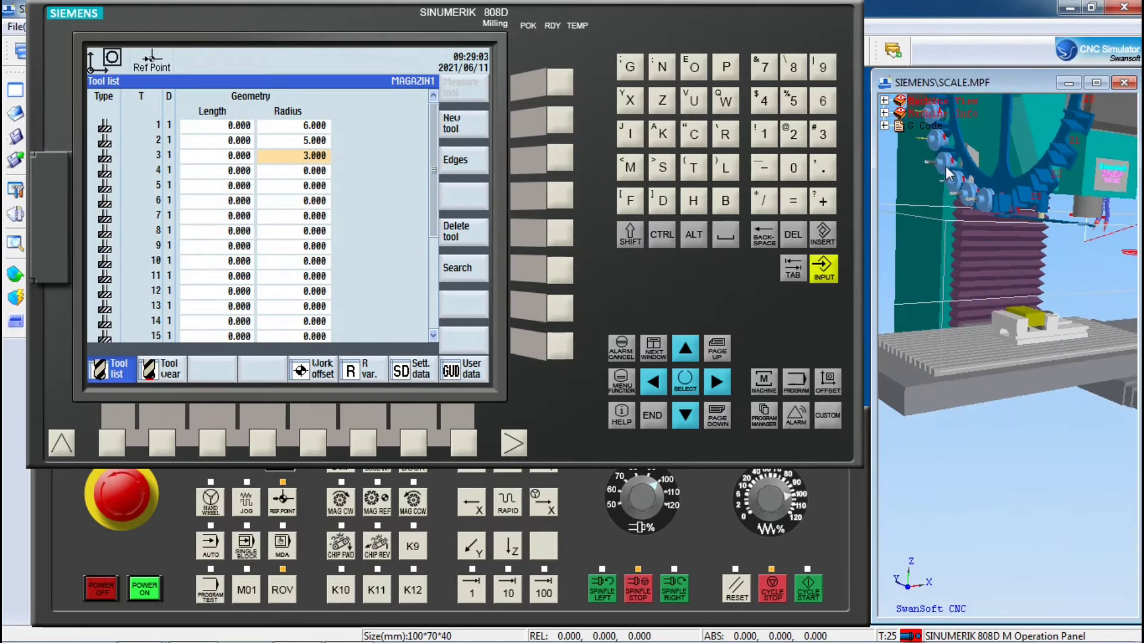
{"action": "mouse_move", "coordinate": [998, 233]}
{"action": "left_mouse_down"}
{"action": "mouse_move", "coordinate": [942, 234]}
{"action": "mouse_move", "coordinate": [991, 239]}
{"action": "left_mouse_up"}
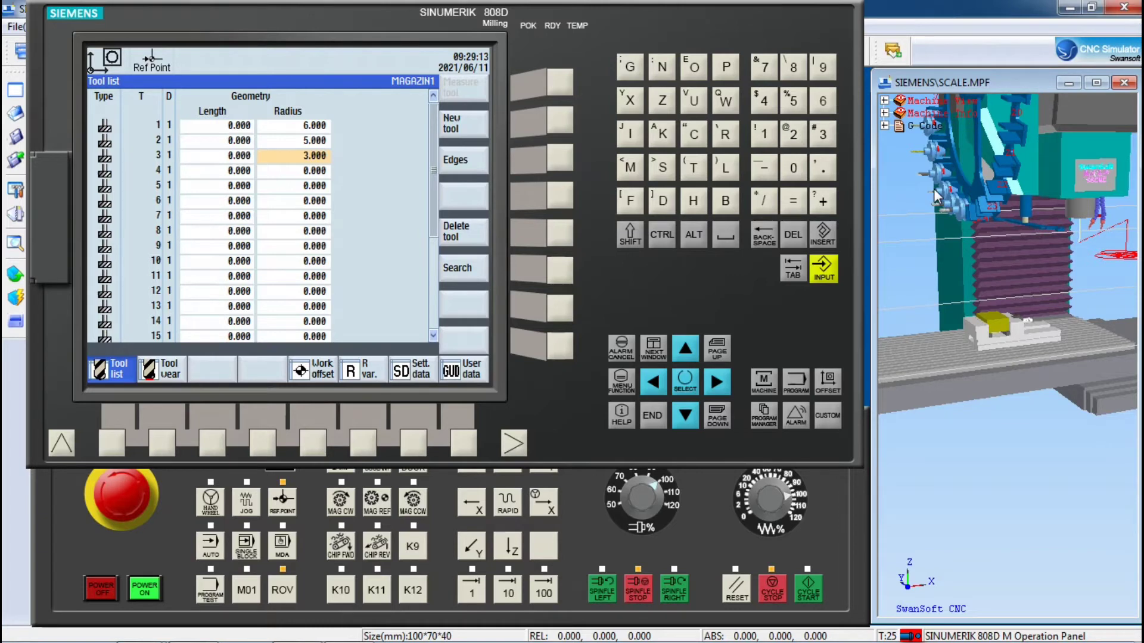
{"action": "scroll", "coordinate": [929, 158], "scroll_direction": "up", "scroll_amount": 3}
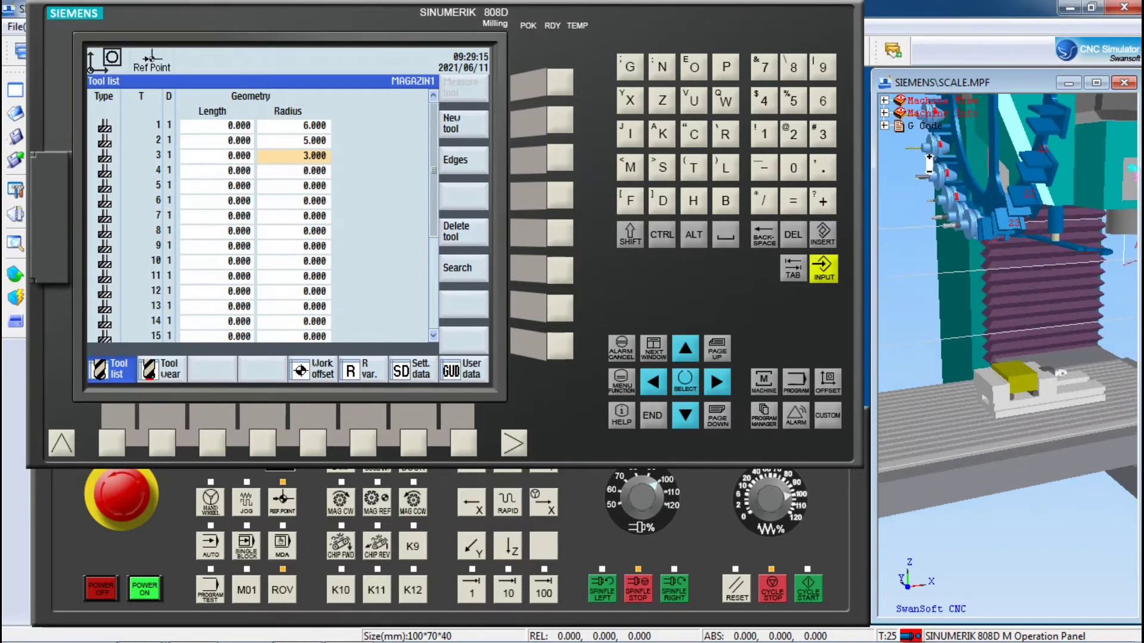
{"action": "scroll", "coordinate": [929, 161], "scroll_direction": "down", "scroll_amount": 5}
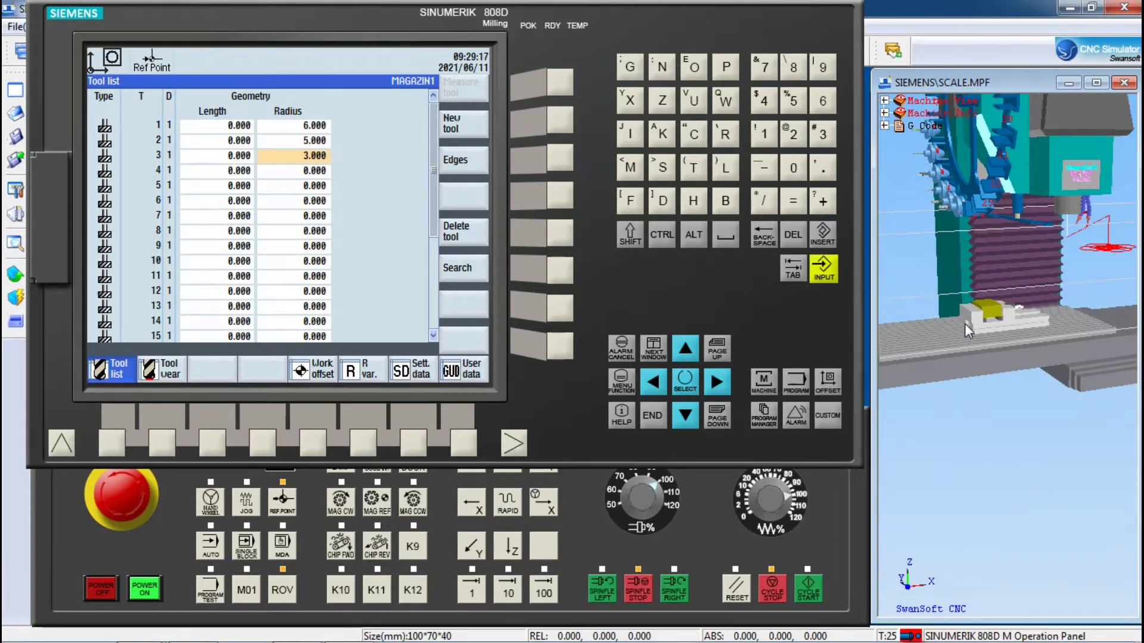
{"action": "scroll", "coordinate": [962, 312], "scroll_direction": "up", "scroll_amount": 2}
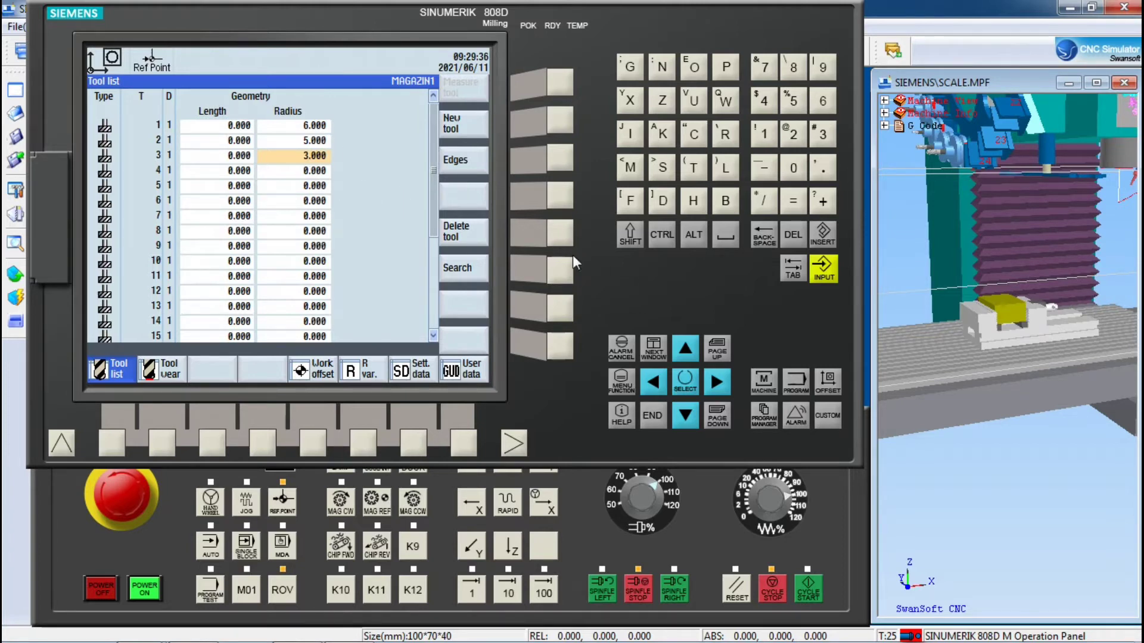
{"action": "scroll", "coordinate": [971, 268], "scroll_direction": "down", "scroll_amount": 3}
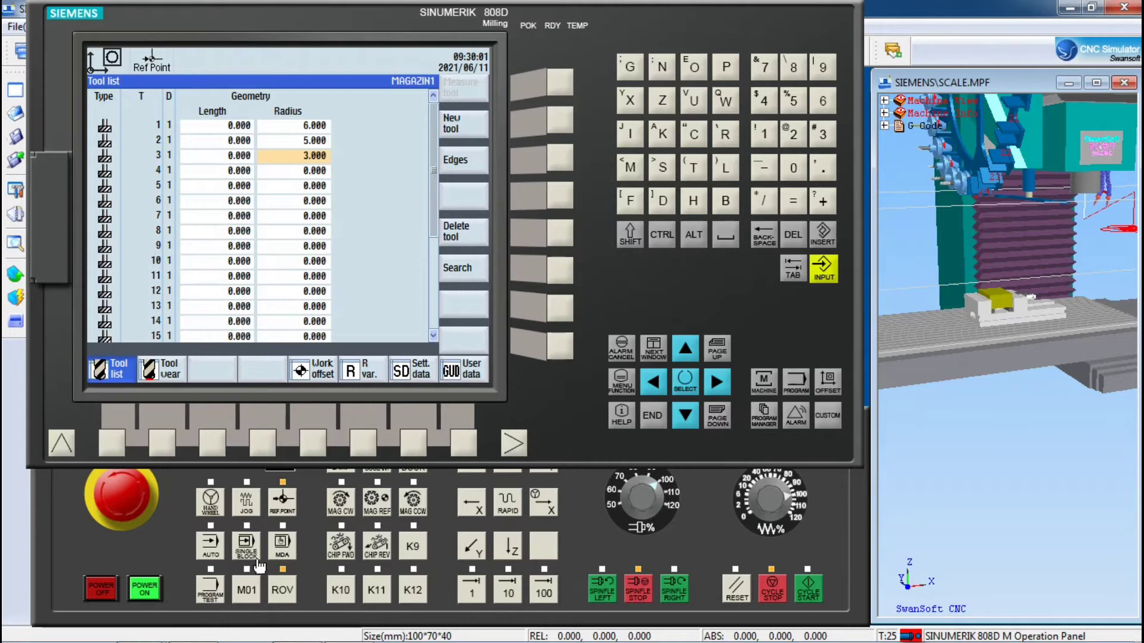
- Switch the machine to JOG mode and enter tool 1 as the tool change in the T,S,M function
{"action": "left_click", "coordinate": [246, 504]}
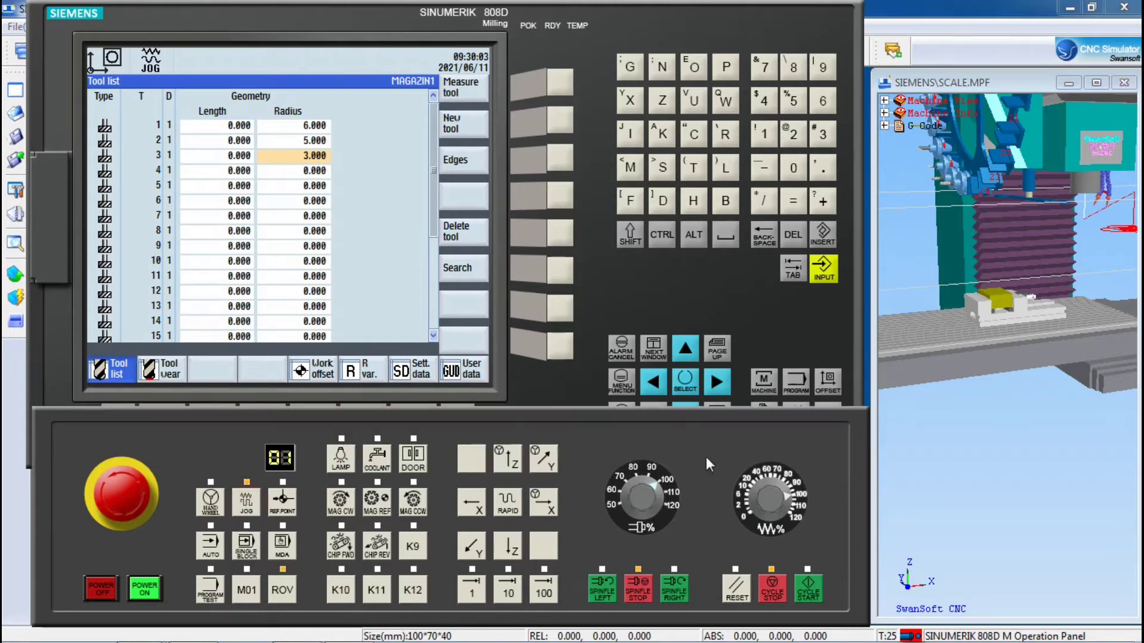
{"action": "left_click", "coordinate": [765, 386]}
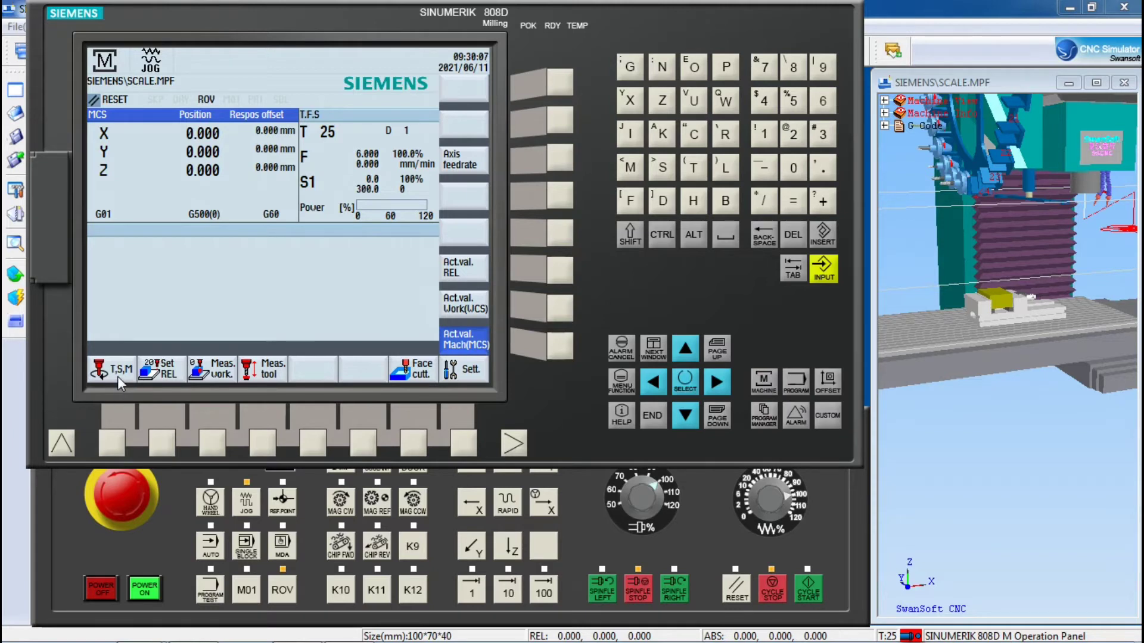
{"action": "left_click", "coordinate": [110, 444]}
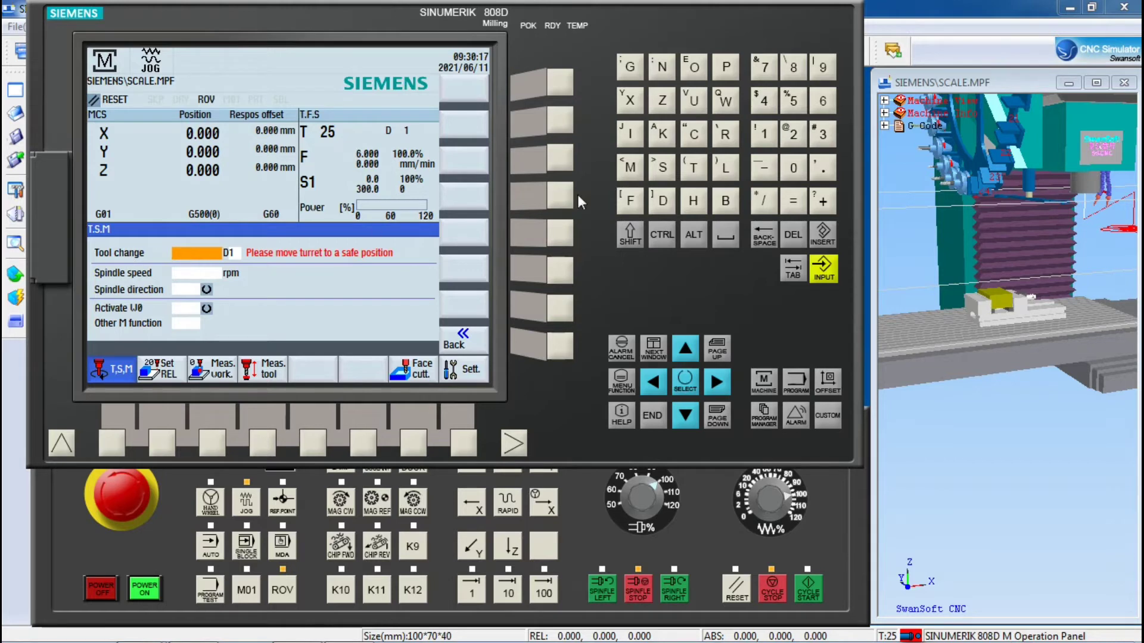
{"action": "left_click", "coordinate": [764, 134]}
{"action": "left_click", "coordinate": [830, 274]}
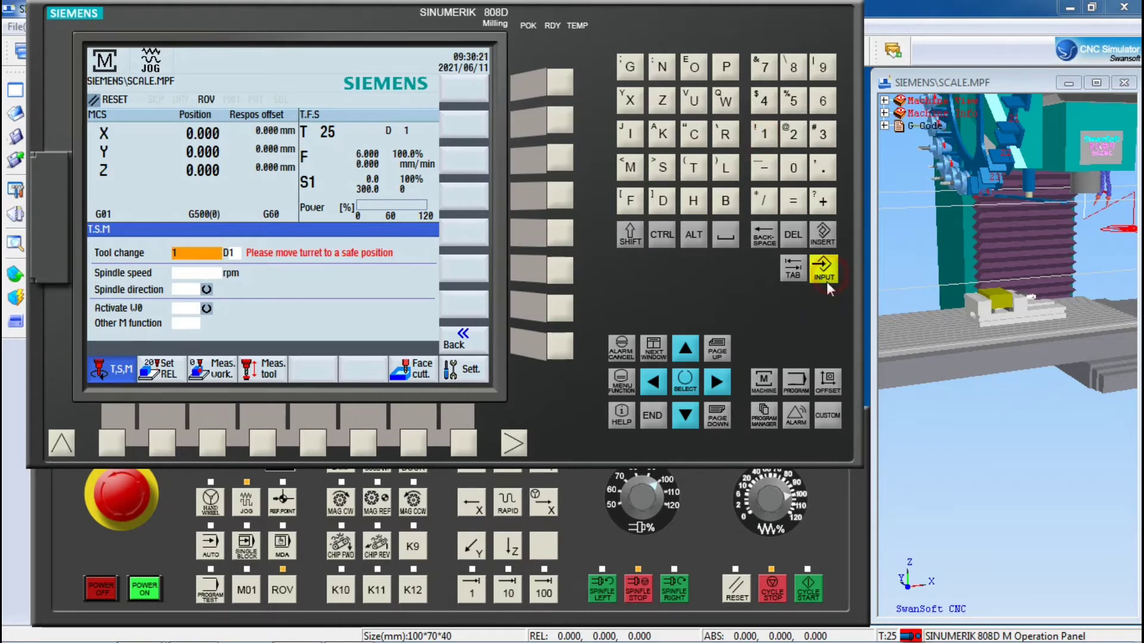
- Set the spindle speed in the T,S,M function to 1000 rpm
{"action": "left_click", "coordinate": [207, 275]}
{"action": "left_click", "coordinate": [684, 416]}
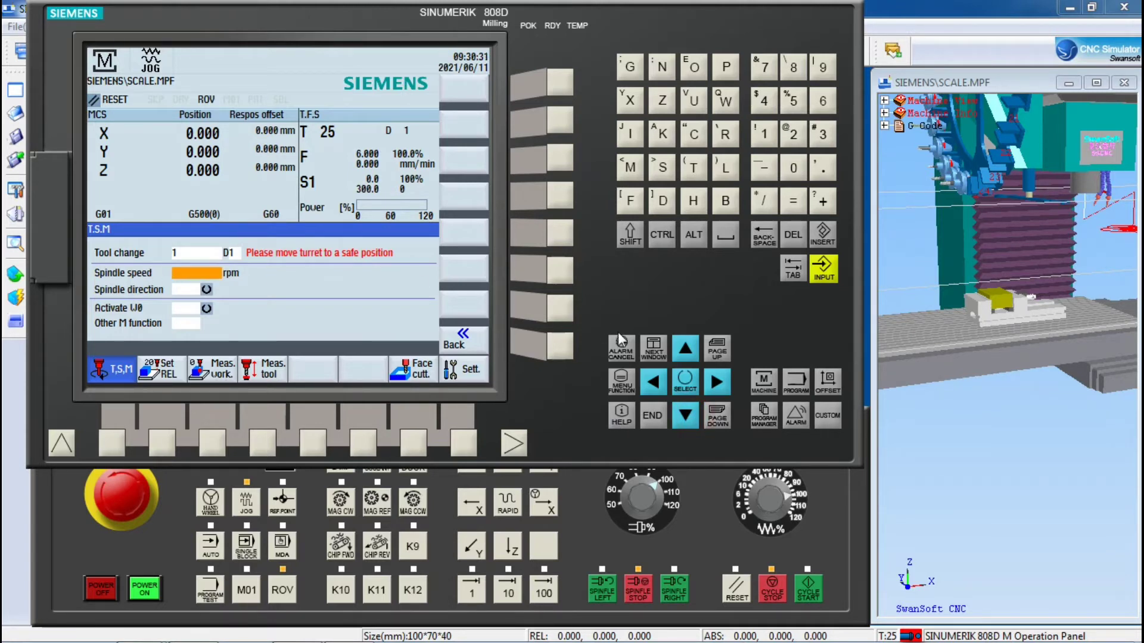
{"action": "left_click", "coordinate": [764, 134]}
{"action": "left_click", "coordinate": [792, 170]}
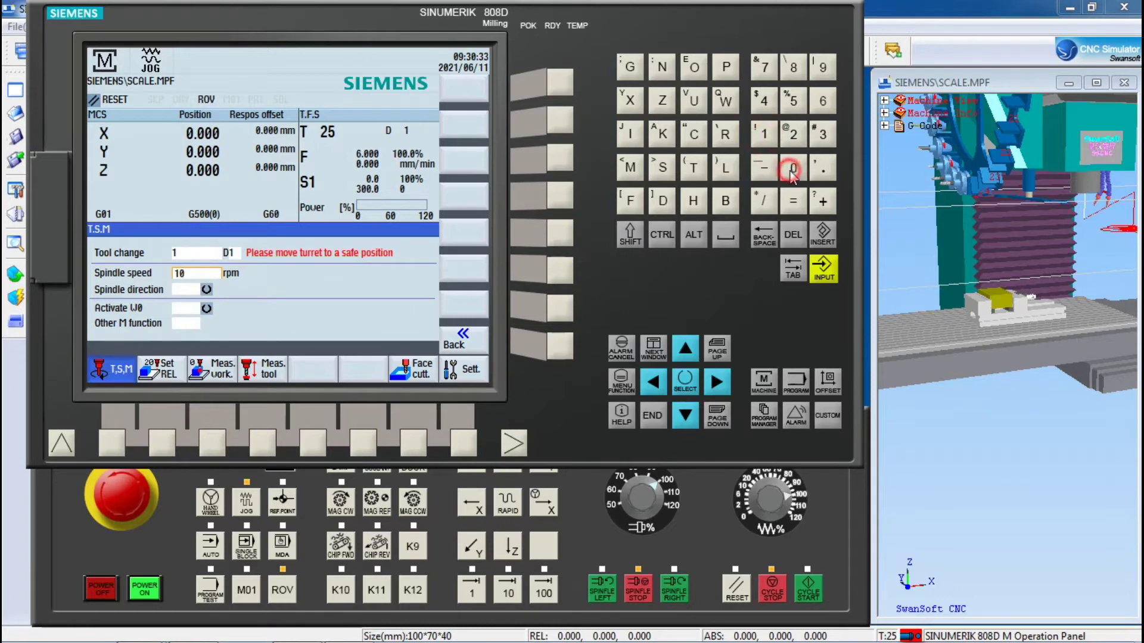
{"action": "left_click", "coordinate": [793, 169]}
{"action": "left_click", "coordinate": [792, 170]}
{"action": "left_click", "coordinate": [823, 268]}
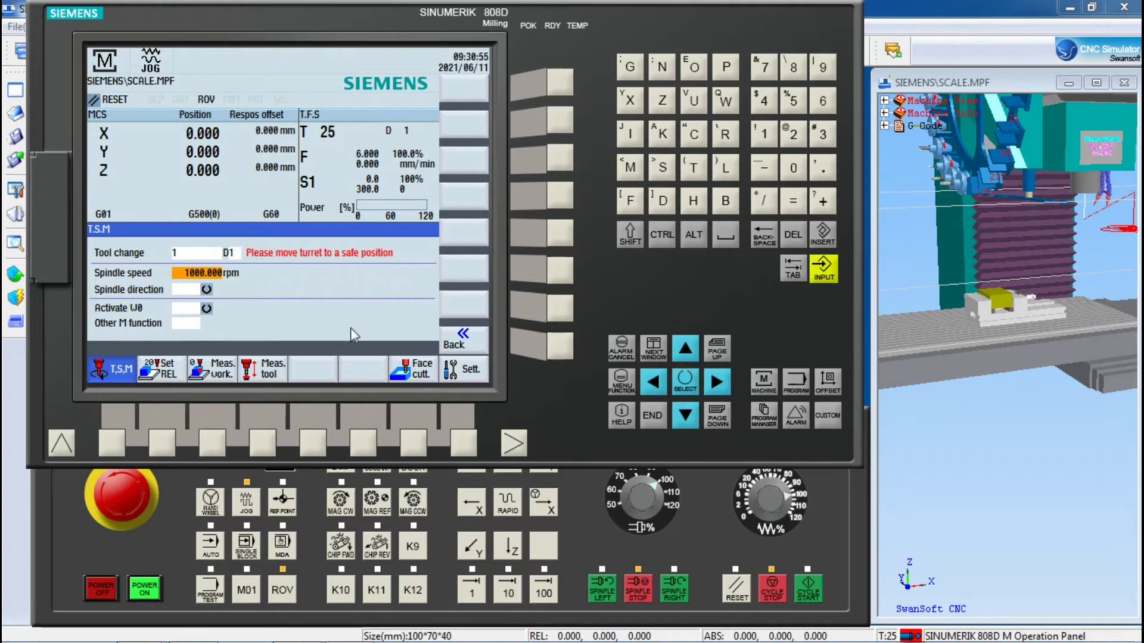
- Cycle through the spindle direction options in the T,S,M function and choose the rotation direction
{"action": "left_click", "coordinate": [685, 416]}
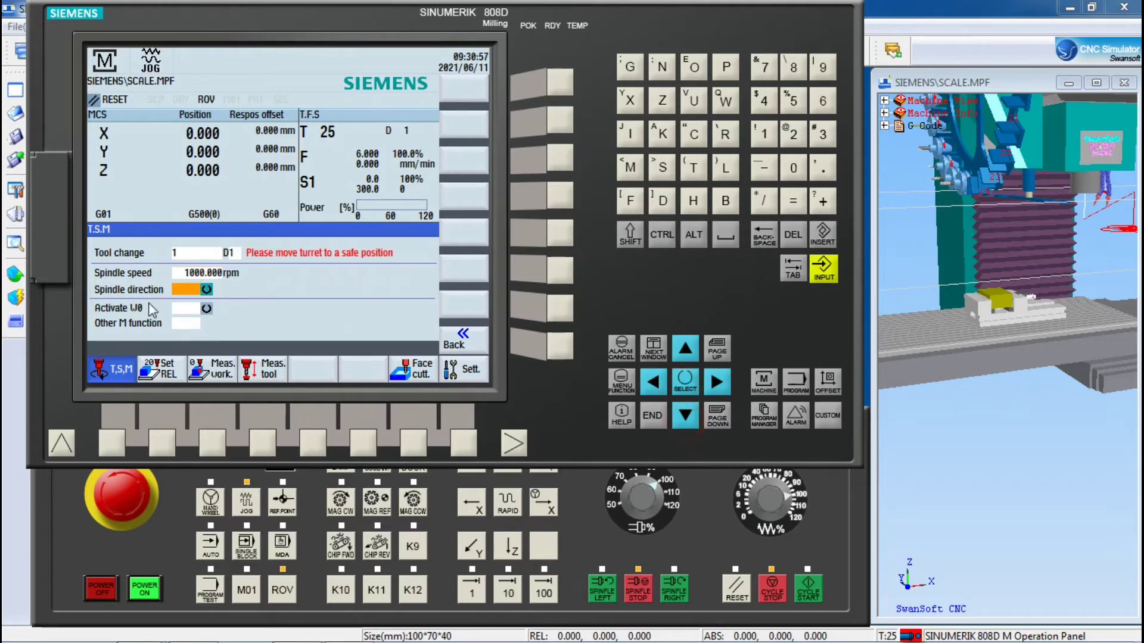
{"action": "left_click", "coordinate": [685, 381]}
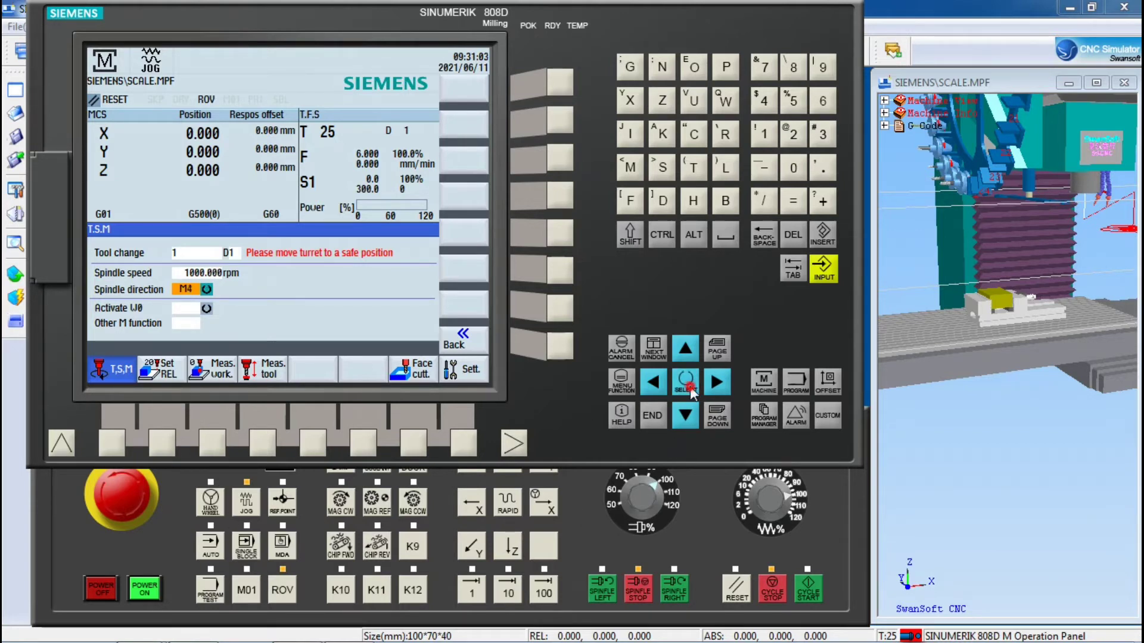
{"action": "left_click", "coordinate": [684, 381]}
{"action": "left_click", "coordinate": [686, 392]}
{"action": "left_click", "coordinate": [684, 380]}
- Run the tool 1 change with the spindle start, and stop the rotating spindle with a reset
{"action": "left_click", "coordinate": [809, 596]}
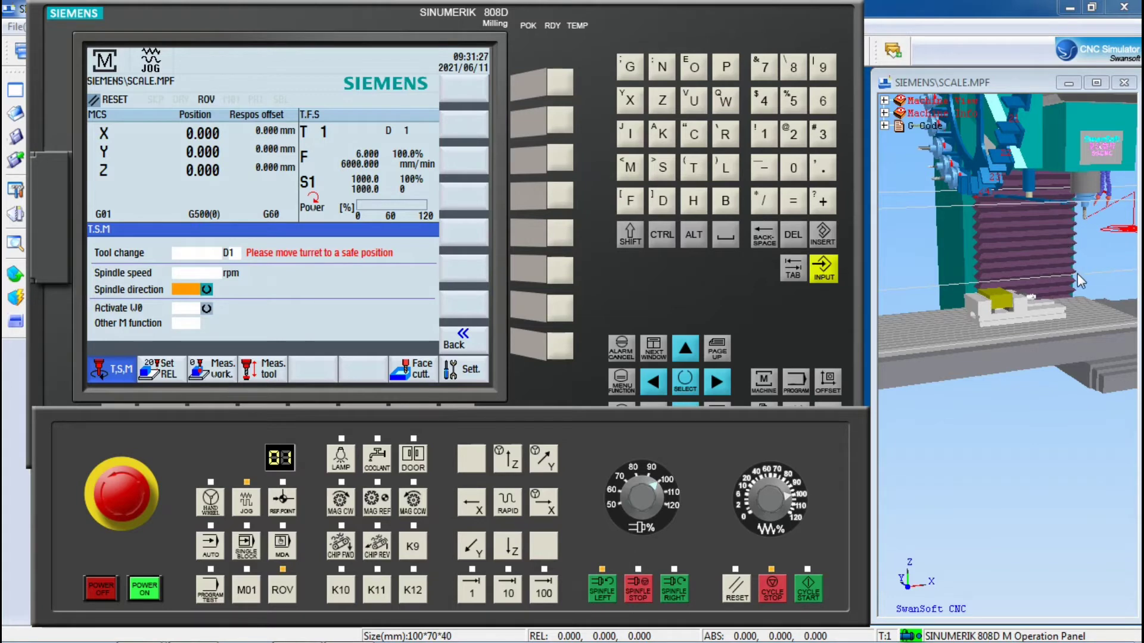
{"action": "left_click_drag", "start_coordinate": [1077, 273], "coordinate": [1059, 291]}
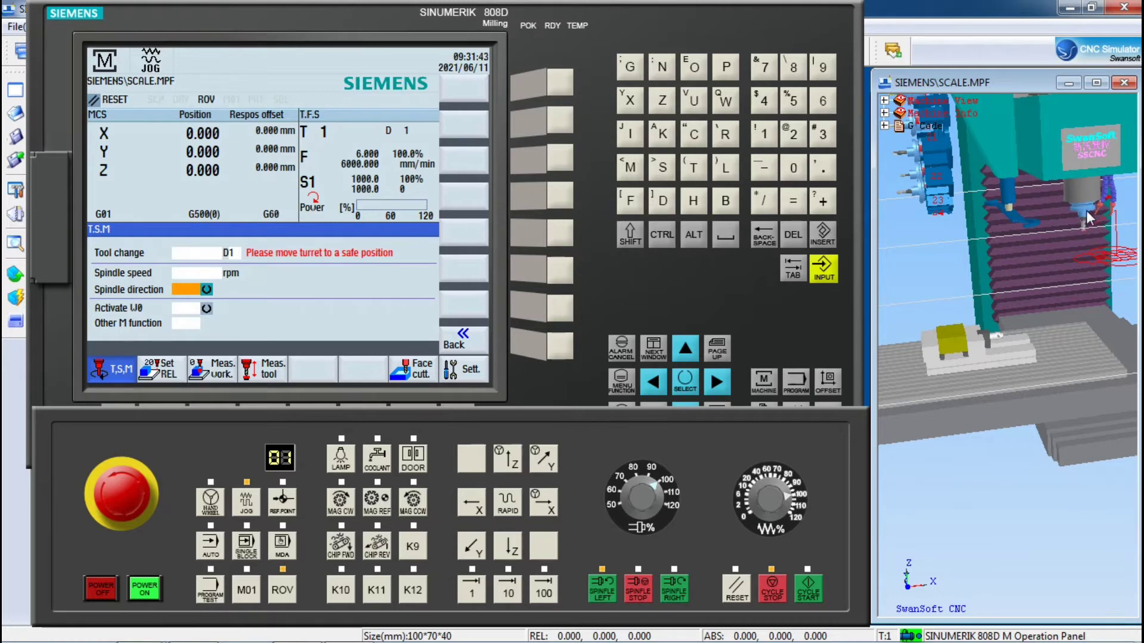
{"action": "left_click", "coordinate": [740, 593]}
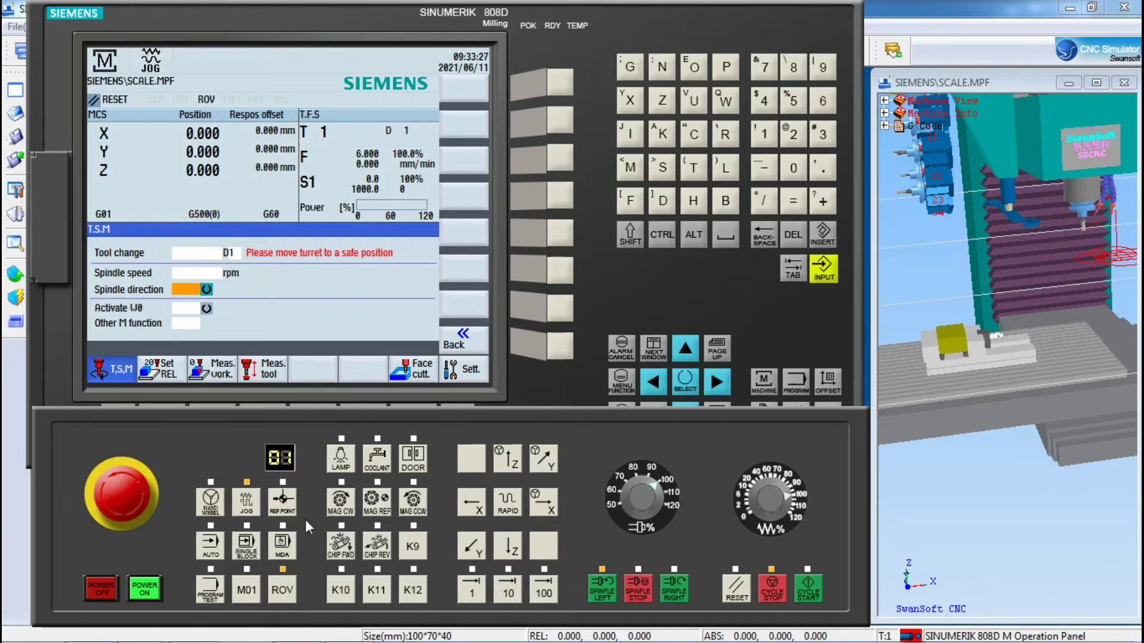
- Switch to MDA mode and enter the tool change block T2 M6 followed by the offset block D1
{"action": "left_click", "coordinate": [283, 544]}
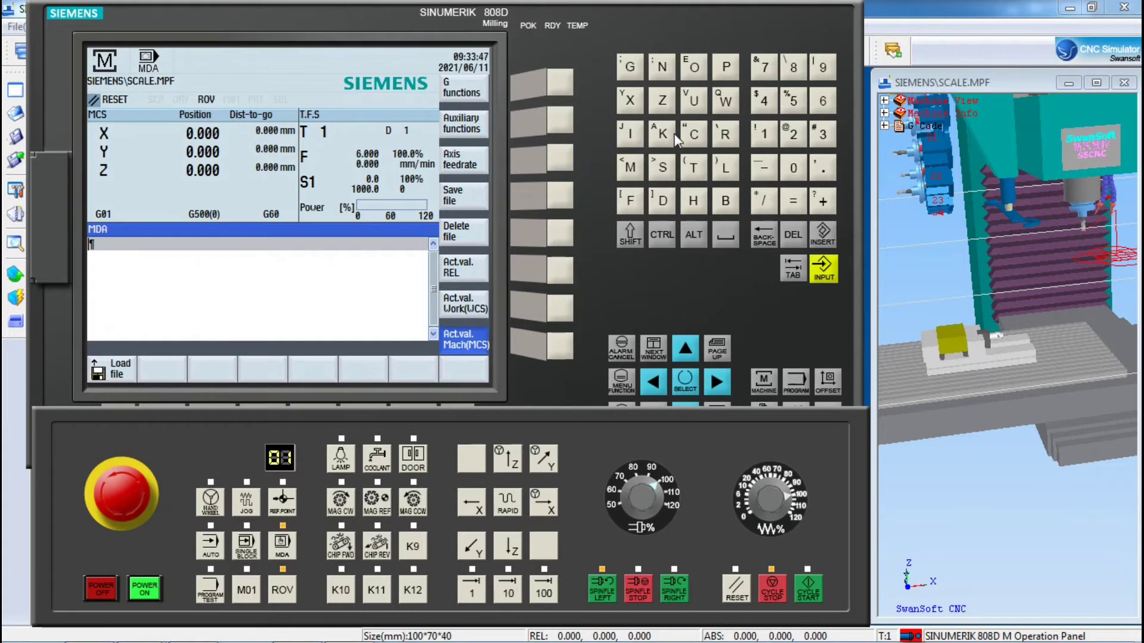
{"action": "left_click", "coordinate": [695, 171]}
{"action": "left_click", "coordinate": [792, 136]}
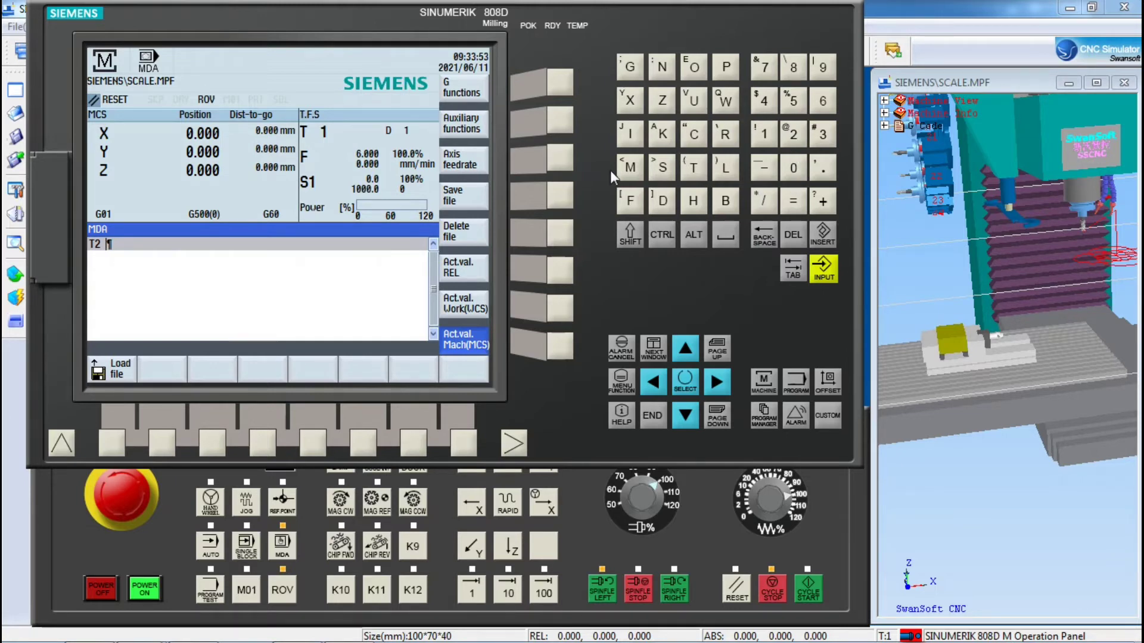
{"action": "left_click", "coordinate": [629, 168]}
{"action": "left_click", "coordinate": [822, 101]}
{"action": "left_click", "coordinate": [832, 267]}
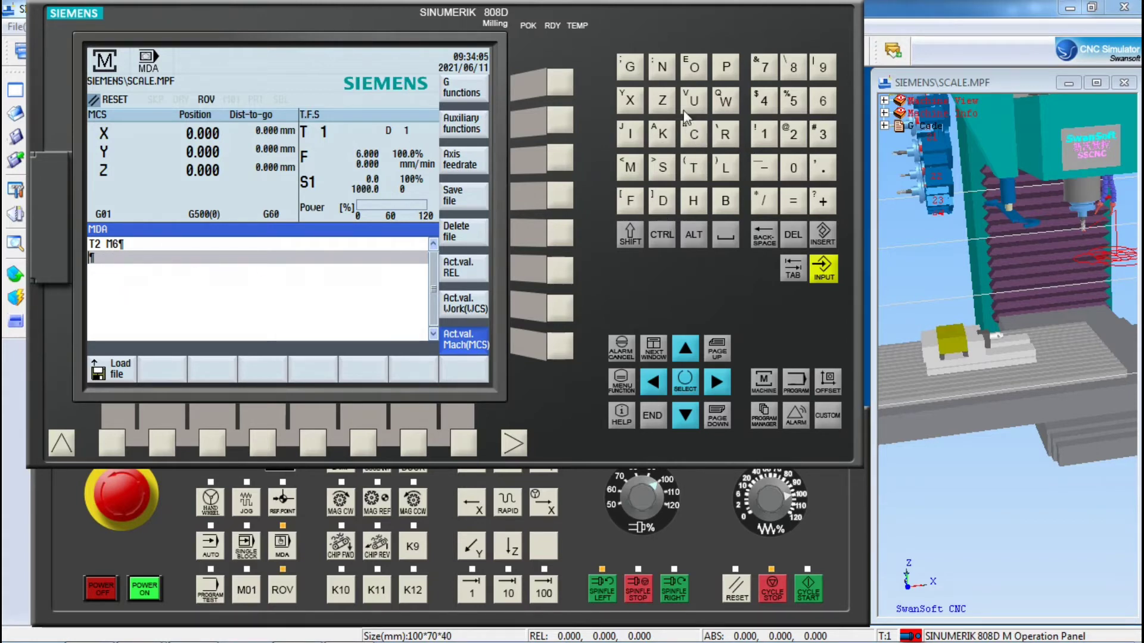
{"action": "left_click", "coordinate": [660, 202]}
{"action": "left_click", "coordinate": [823, 268]}
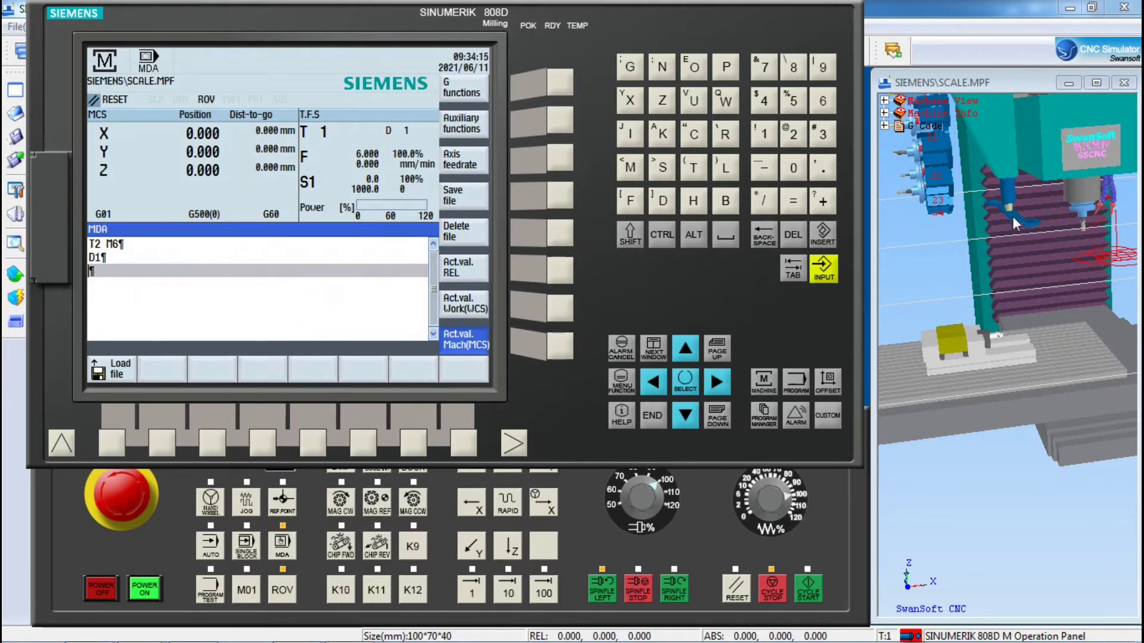
{"action": "left_click_drag", "start_coordinate": [1017, 237], "coordinate": [1065, 175]}
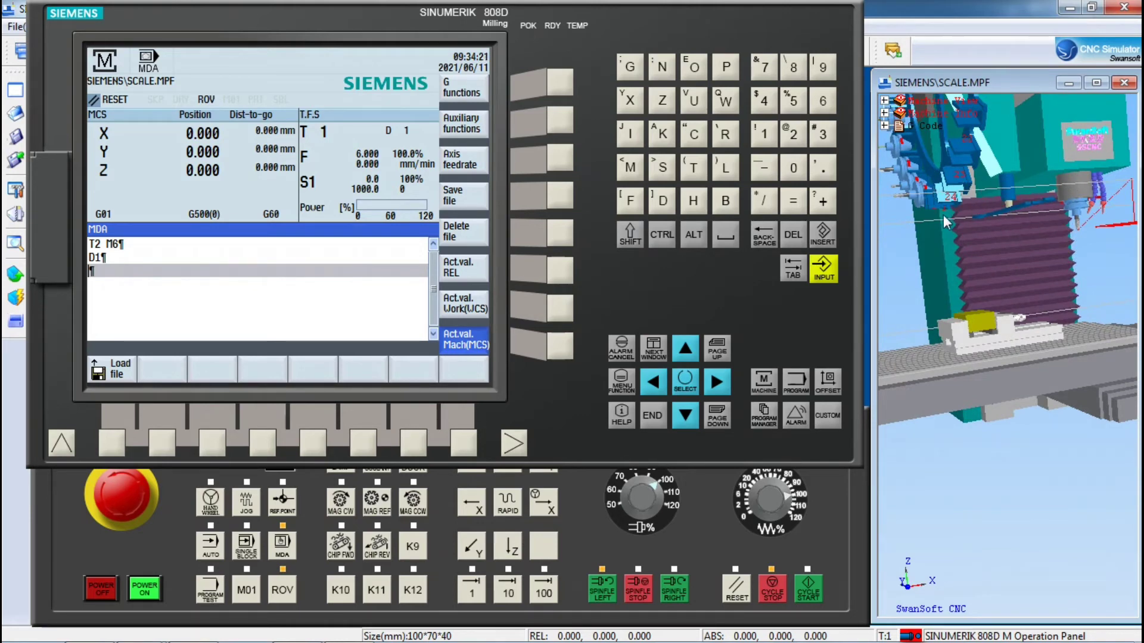
- Run the T2 M6 tool change in MDA, and edit the block to call tool T1 instead
{"action": "left_click", "coordinate": [810, 590]}
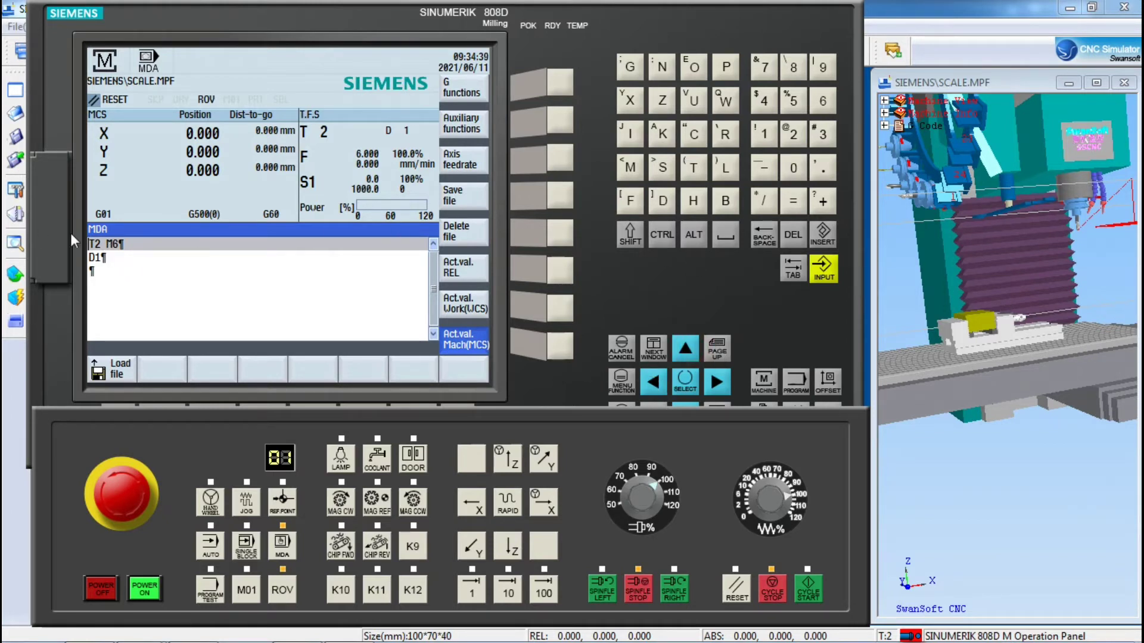
{"action": "left_click", "coordinate": [99, 250]}
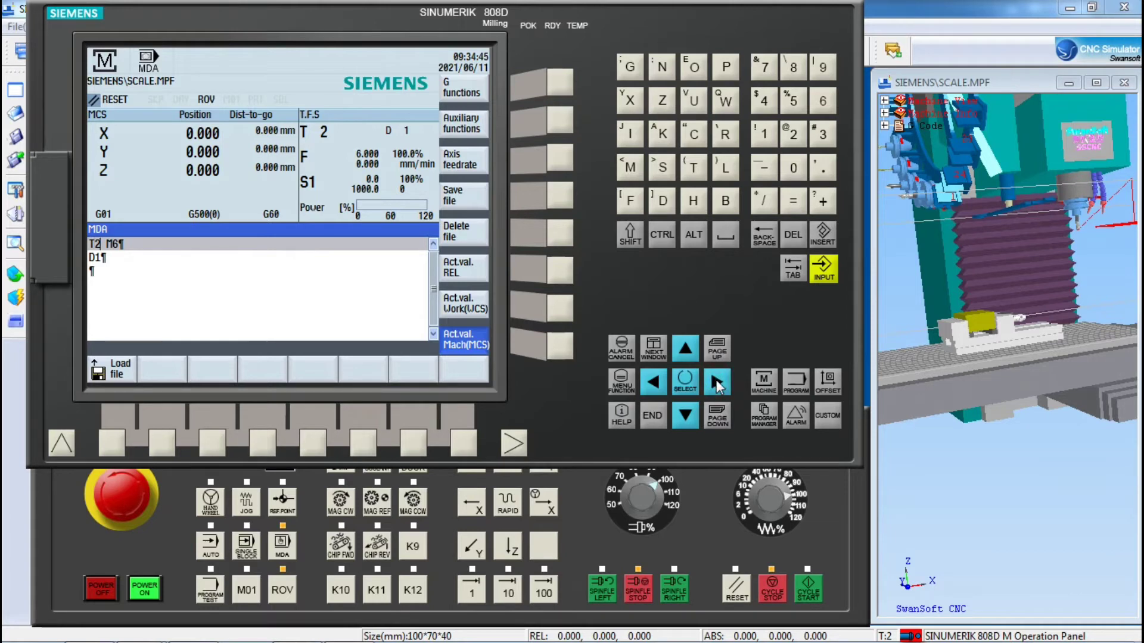
{"action": "left_click", "coordinate": [104, 244]}
{"action": "left_click", "coordinate": [791, 237]}
{"action": "left_click", "coordinate": [761, 237]}
{"action": "left_click", "coordinate": [761, 136]}
{"action": "left_click", "coordinate": [720, 238]}
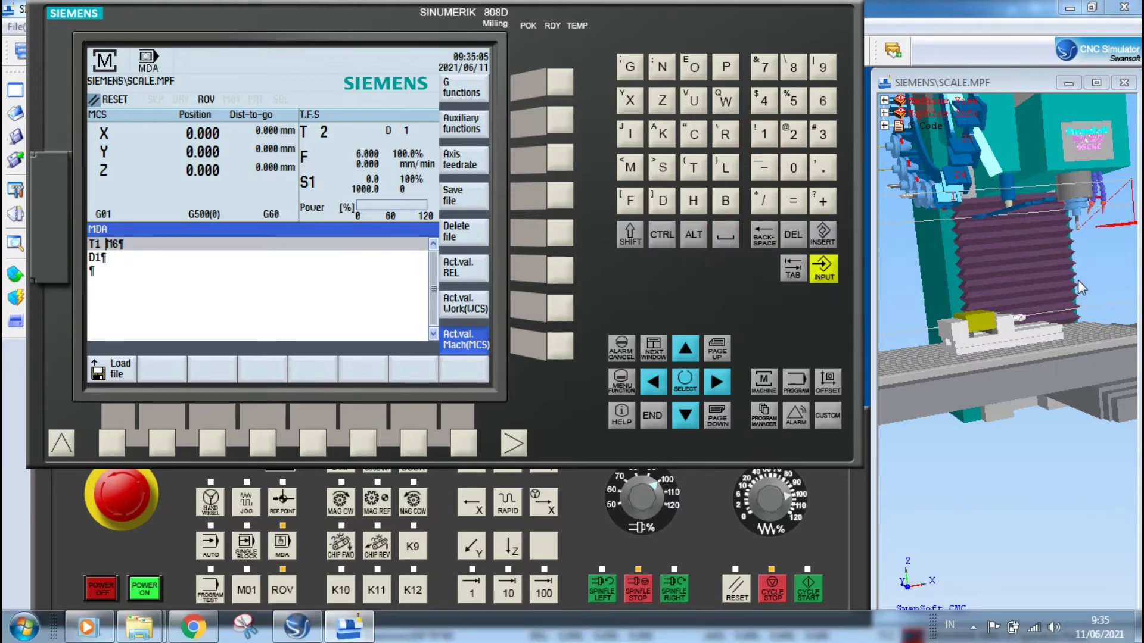
- Execute the T1 M6 tool change and start the spindle rotating
{"action": "left_click", "coordinate": [820, 581]}
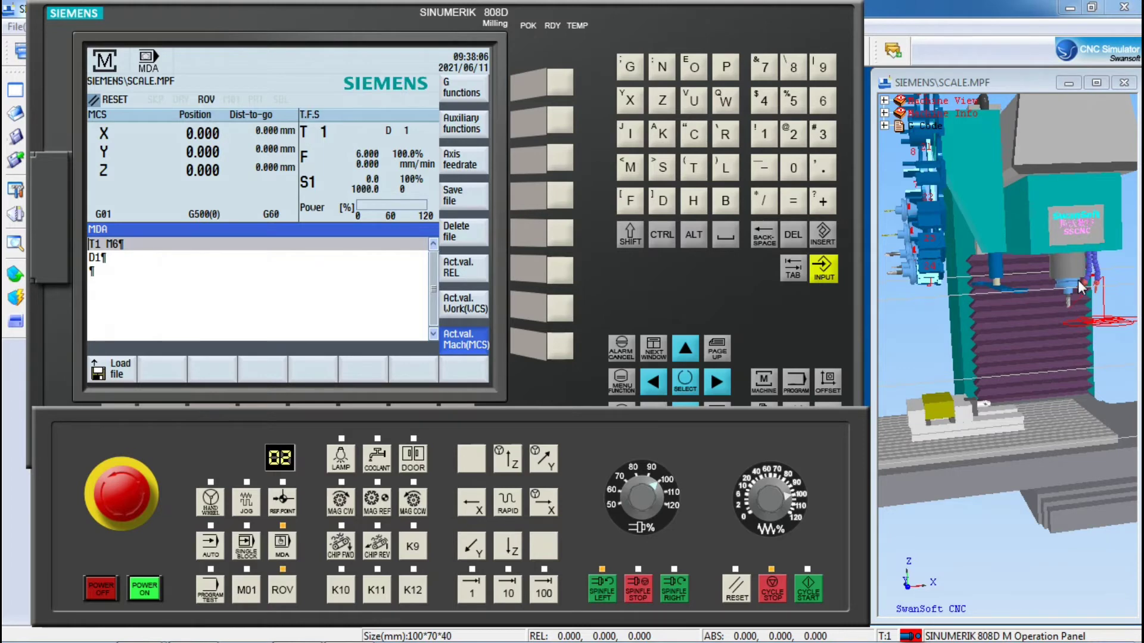
{"action": "left_click", "coordinate": [613, 586]}
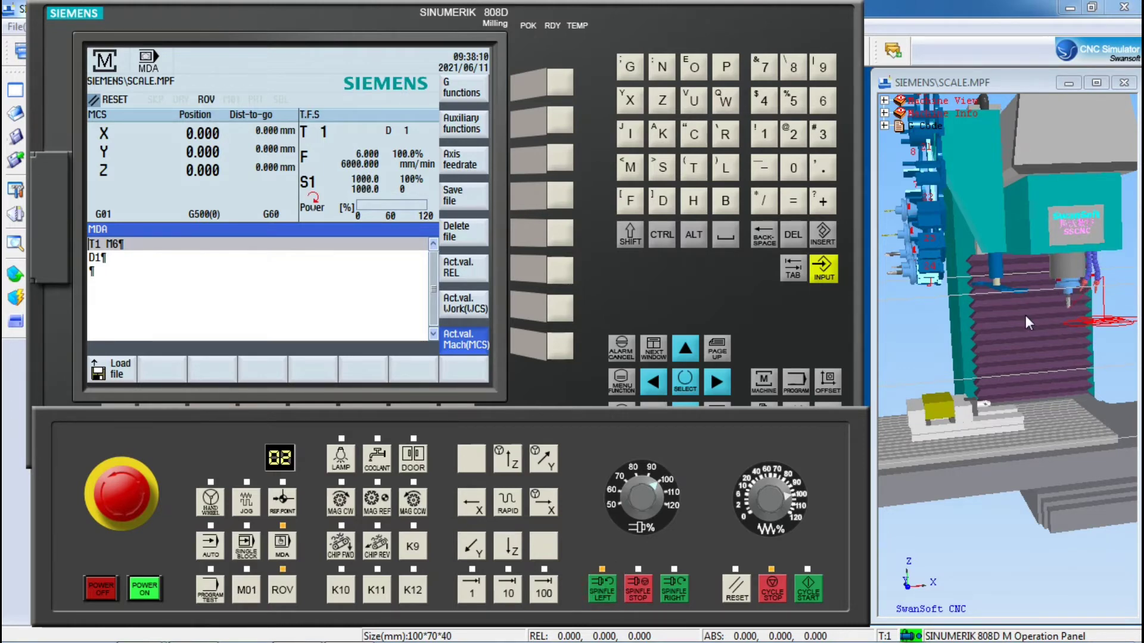
{"action": "scroll", "coordinate": [1071, 281], "scroll_direction": "up", "scroll_amount": 3}
{"action": "scroll", "coordinate": [1066, 284], "scroll_direction": "down", "scroll_amount": 2}
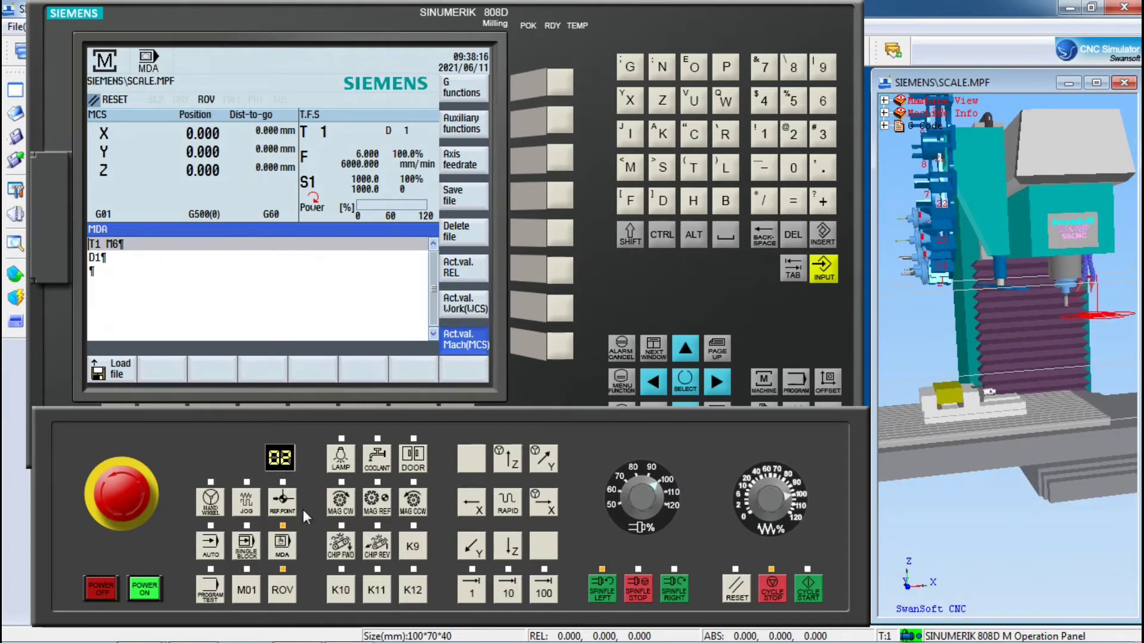
- Switch to JOG mode, set the feed override to 120%, and jog X in the negative direction to about -407.5 mm
{"action": "left_click", "coordinate": [246, 503]}
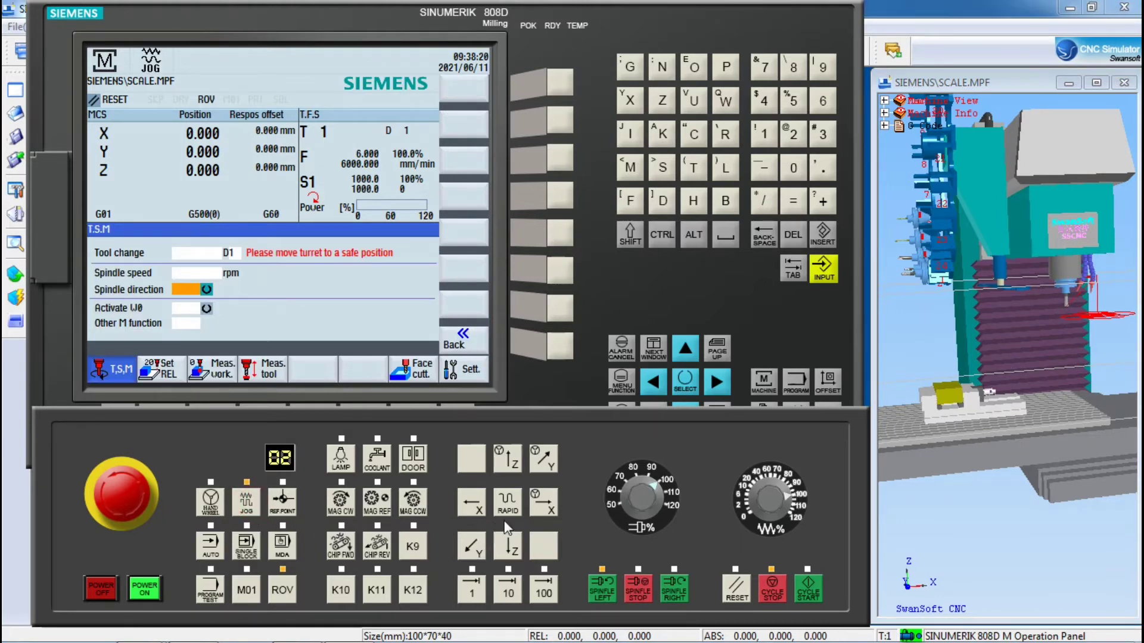
{"action": "left_click", "coordinate": [474, 511]}
{"action": "left_click", "coordinate": [473, 511]}
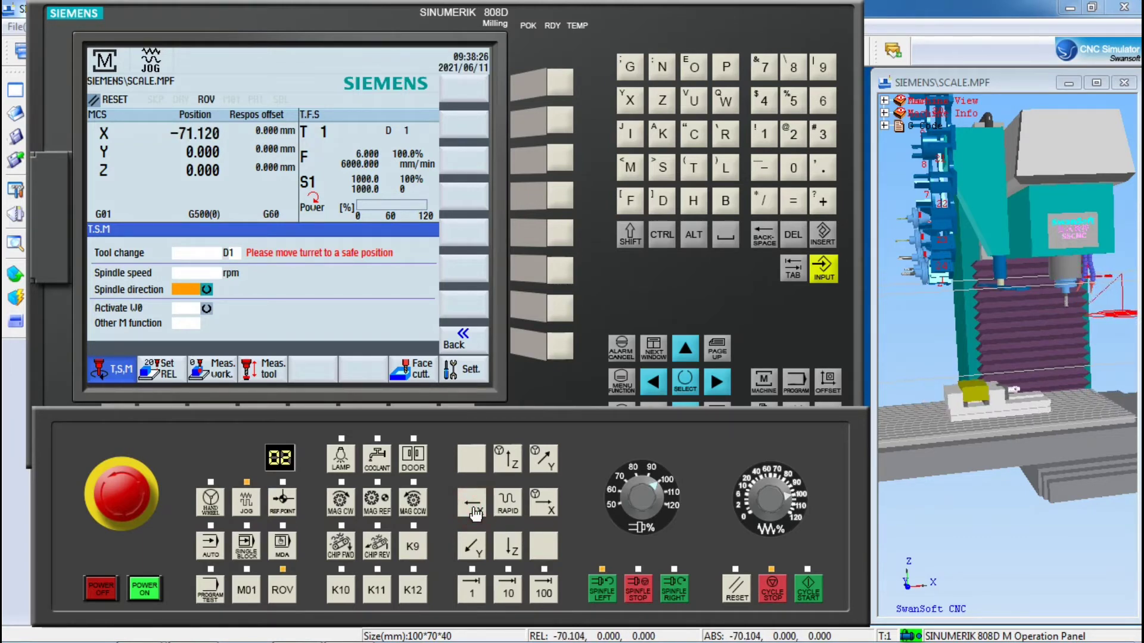
{"action": "left_click_drag", "start_coordinate": [787, 493], "coordinate": [789, 469]}
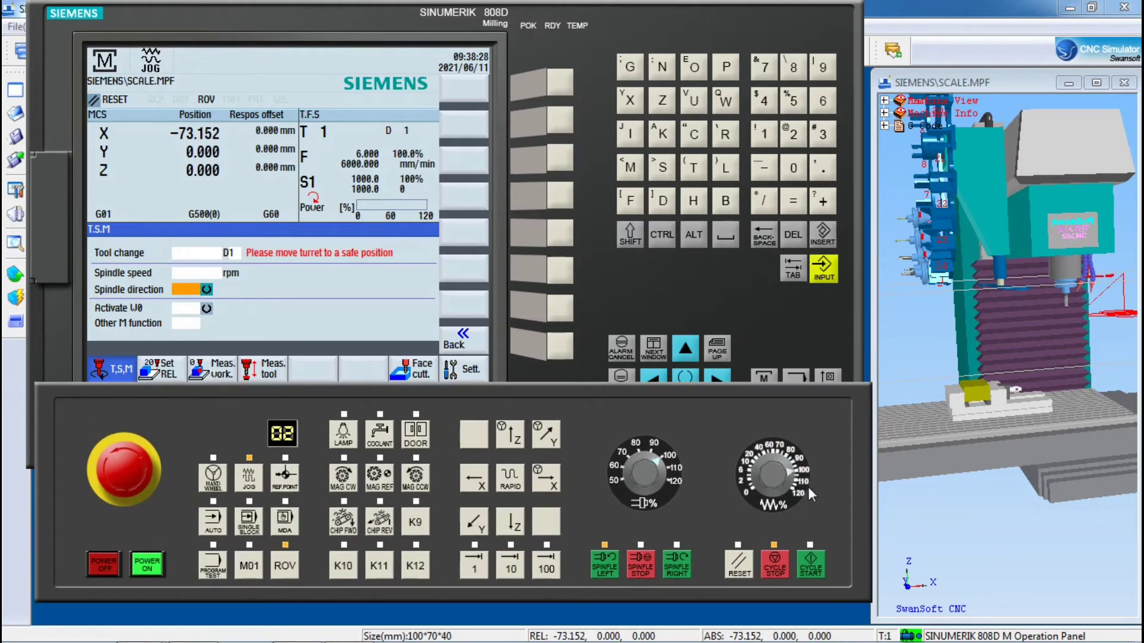
{"action": "left_click", "coordinate": [798, 492]}
{"action": "left_click", "coordinate": [475, 480]}
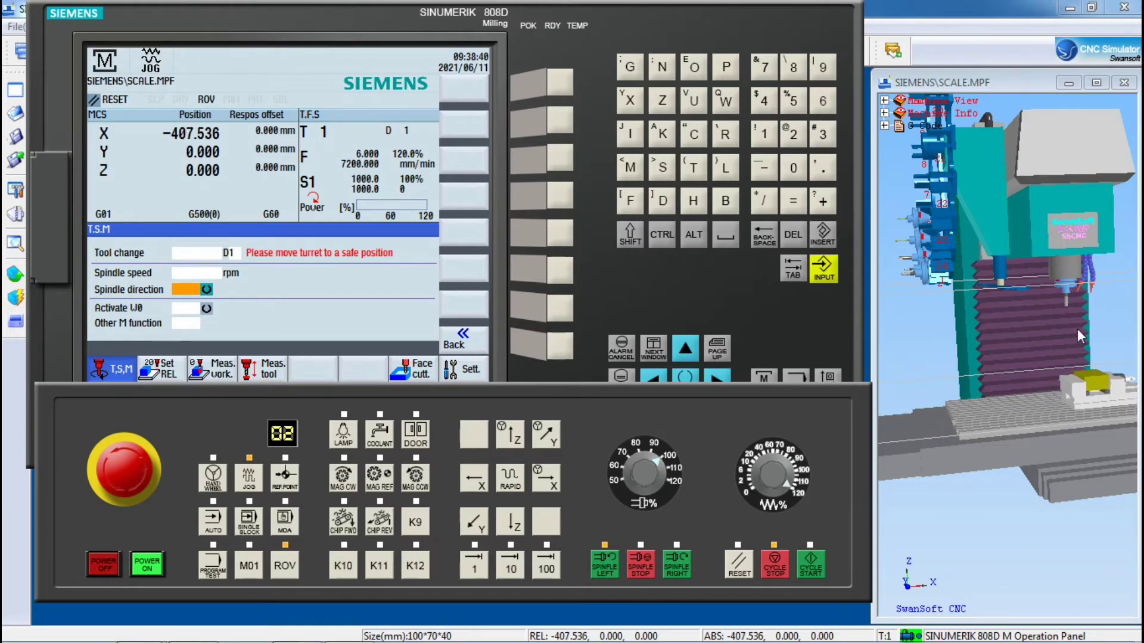
- Jog Z down to about -209 mm near the workpiece and raise it back to about -171 mm
{"action": "scroll", "coordinate": [1061, 336], "scroll_direction": "up", "scroll_amount": 5}
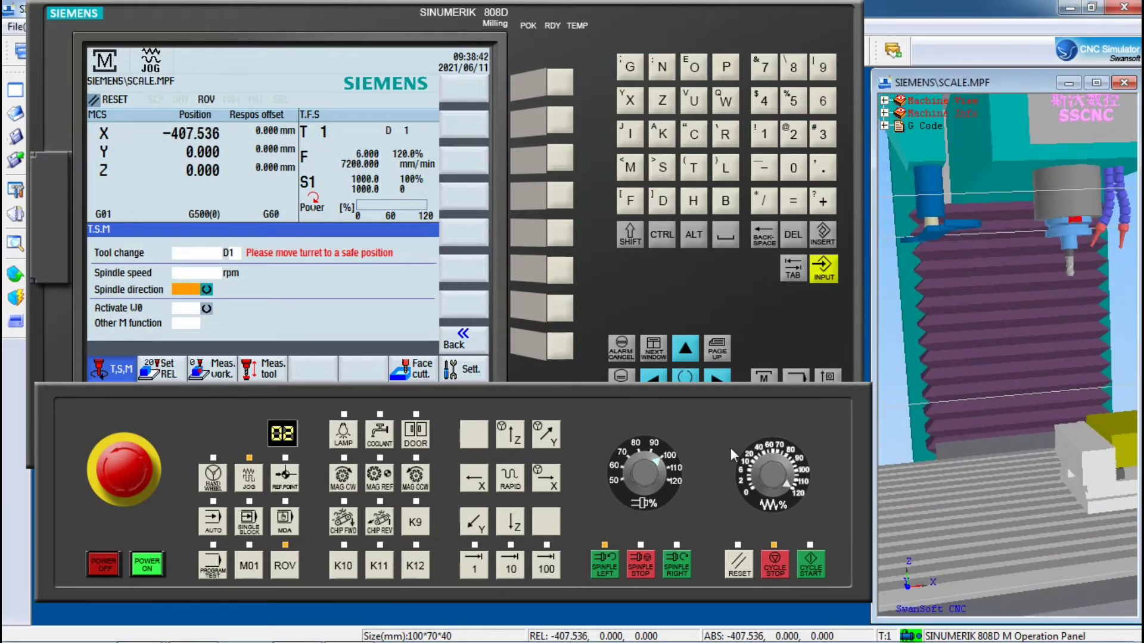
{"action": "left_click", "coordinate": [515, 527]}
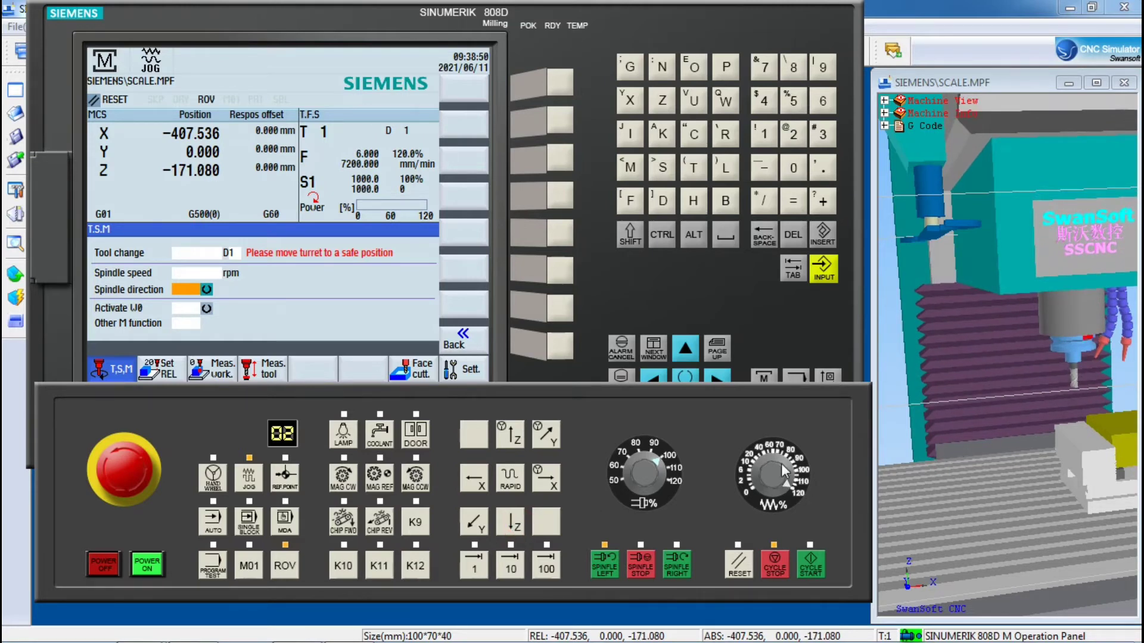
{"action": "left_click", "coordinate": [511, 523]}
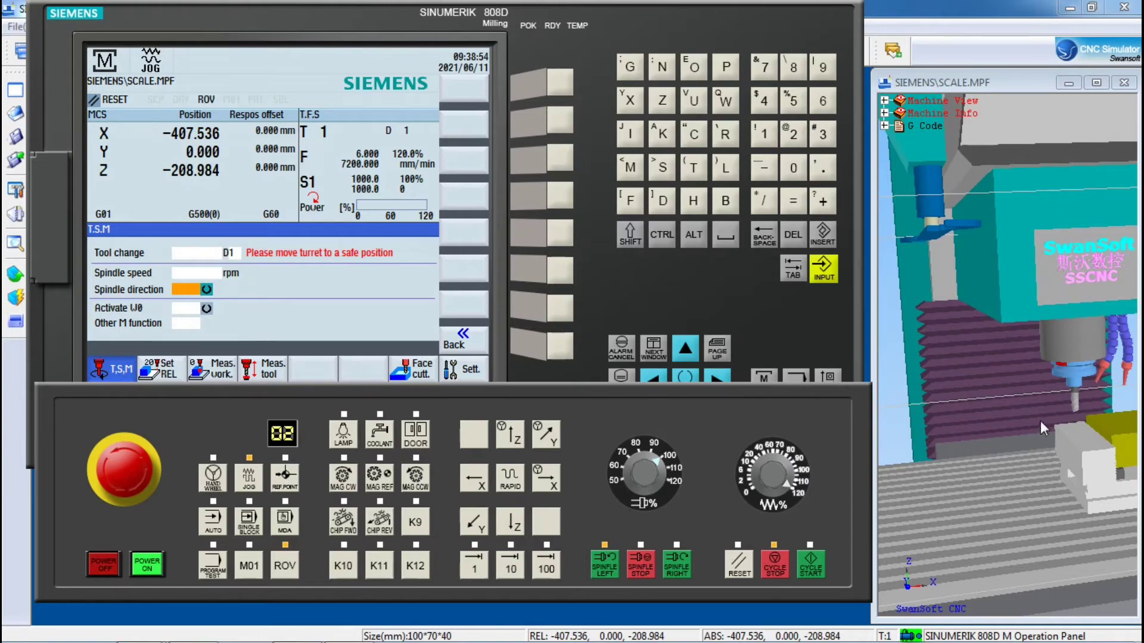
{"action": "left_click_drag", "start_coordinate": [1037, 420], "coordinate": [983, 380]}
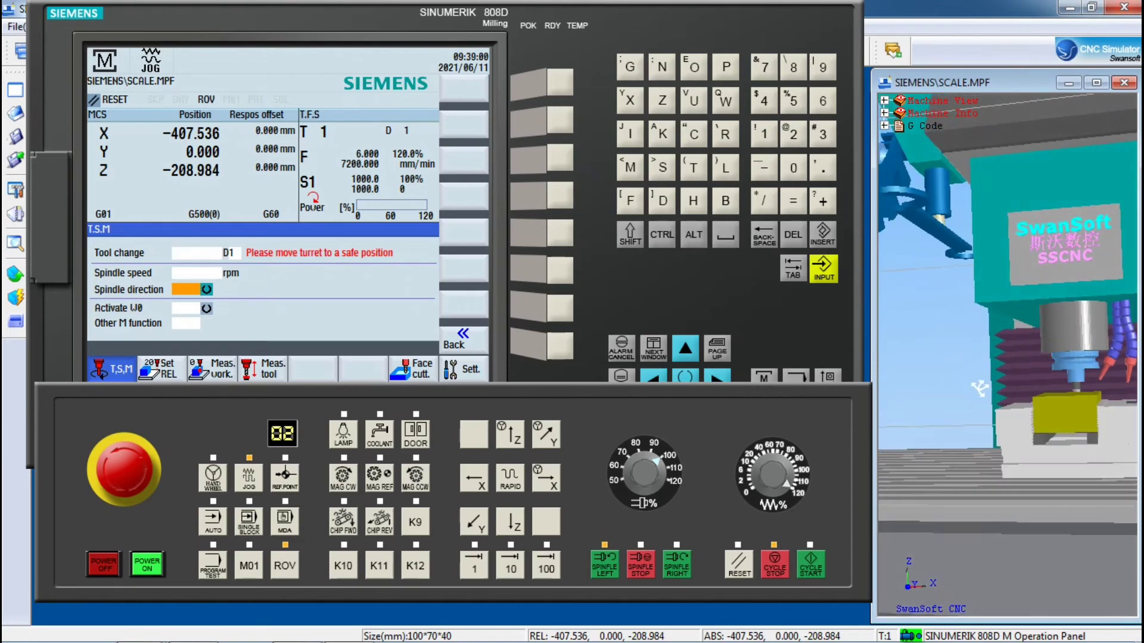
{"action": "left_click", "coordinate": [509, 430]}
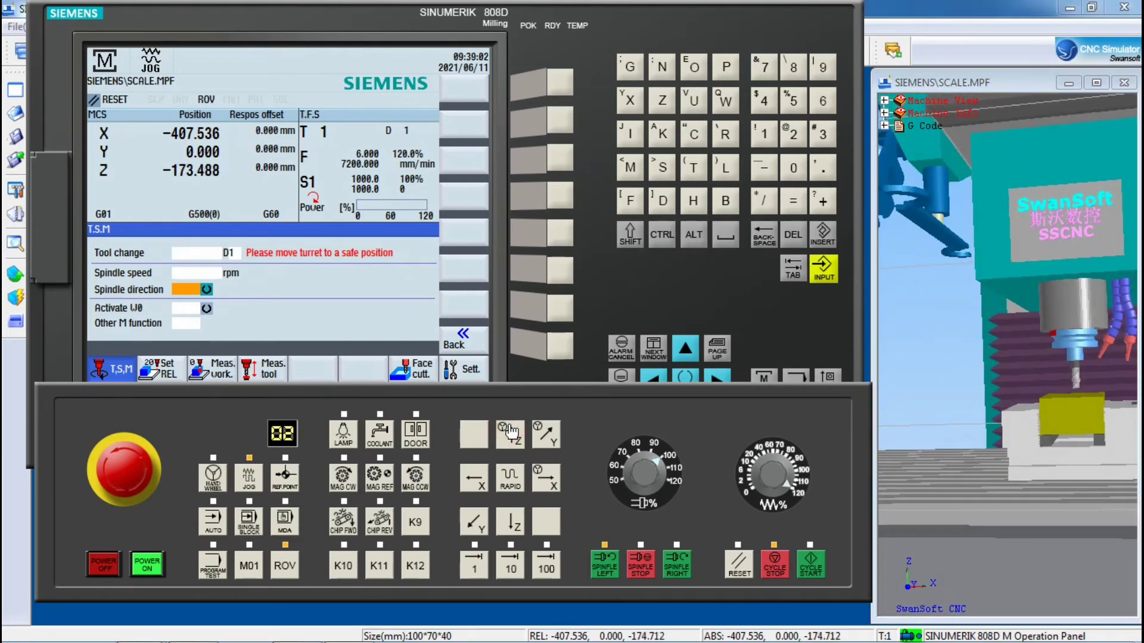
- Examine the tool's position and clearance relative to the stock and vise from several angles and distances
{"action": "left_click", "coordinate": [1005, 411]}
{"action": "left_click_drag", "start_coordinate": [1006, 412], "coordinate": [1094, 424]}
{"action": "scroll", "coordinate": [1121, 420], "scroll_direction": "down", "scroll_amount": 3}
{"action": "scroll", "coordinate": [1122, 419], "scroll_direction": "up", "scroll_amount": 3}
{"action": "scroll", "coordinate": [1121, 419], "scroll_direction": "down", "scroll_amount": 2}
{"action": "scroll", "coordinate": [1121, 419], "scroll_direction": "up", "scroll_amount": 2}
{"action": "scroll", "coordinate": [1122, 420], "scroll_direction": "down", "scroll_amount": 3}
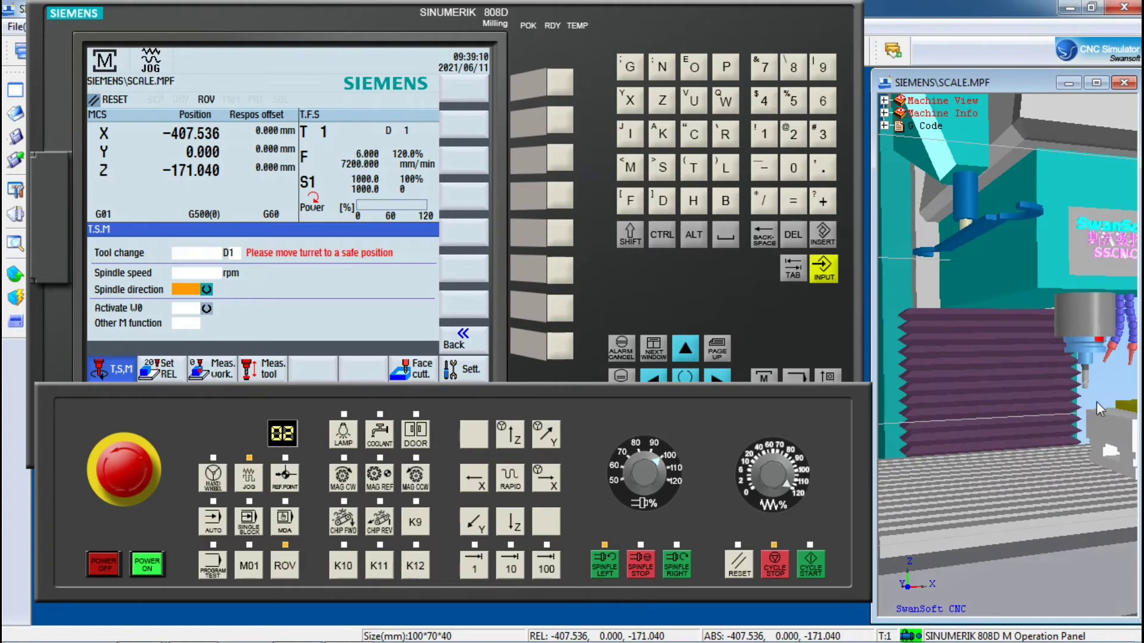
{"action": "scroll", "coordinate": [1116, 397], "scroll_direction": "up", "scroll_amount": 3}
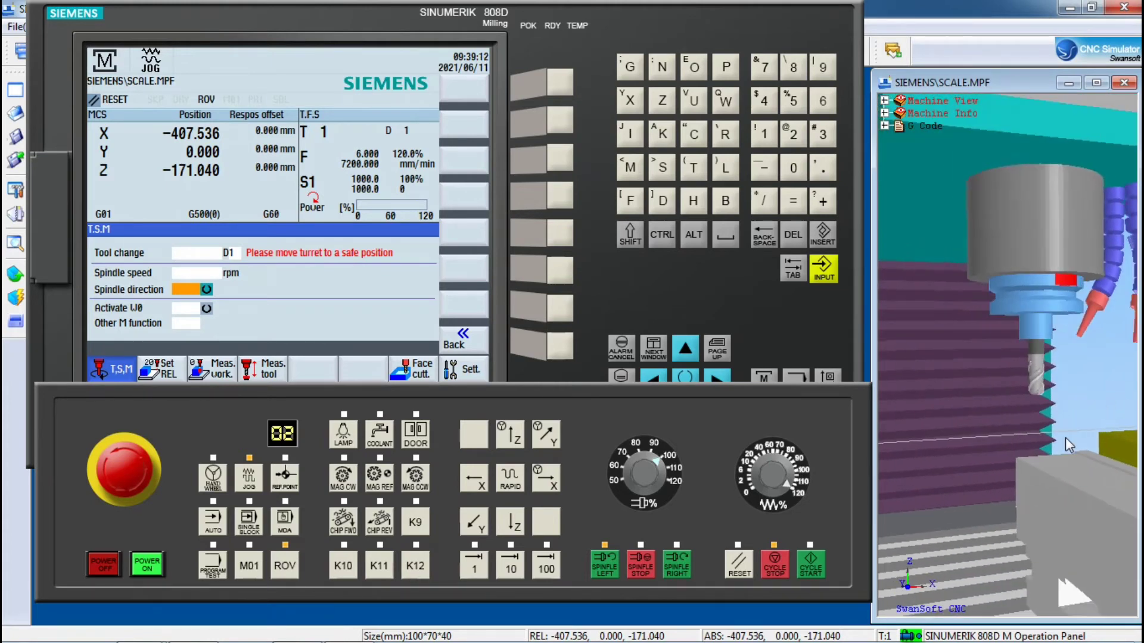
{"action": "scroll", "coordinate": [1065, 437], "scroll_direction": "down", "scroll_amount": 3}
{"action": "scroll", "coordinate": [1096, 457], "scroll_direction": "up", "scroll_amount": 3}
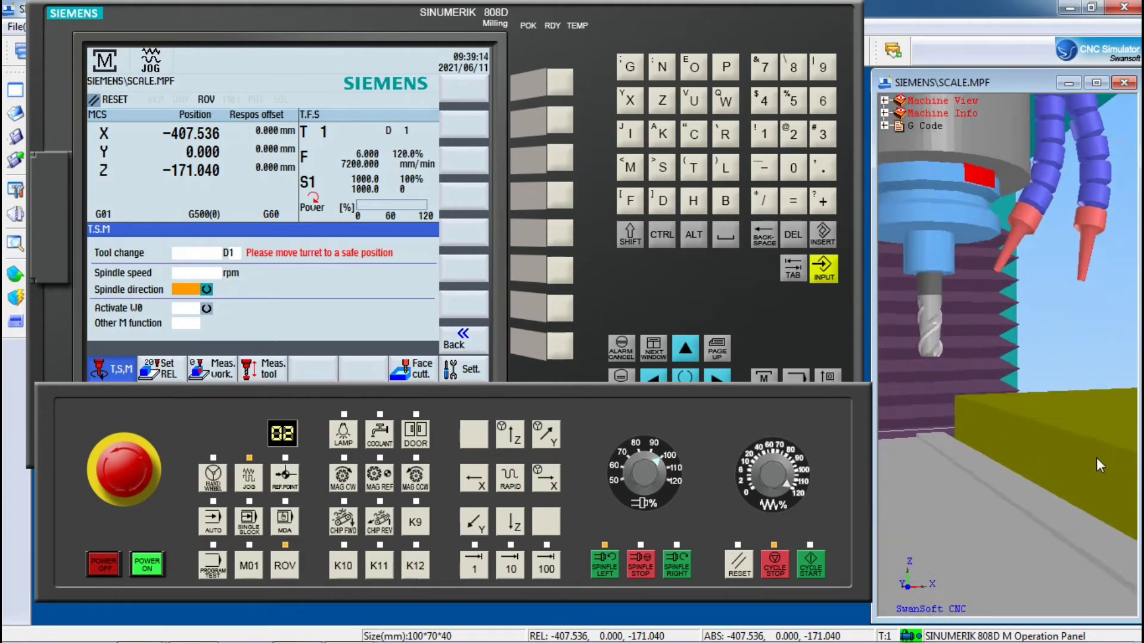
{"action": "scroll", "coordinate": [1103, 449], "scroll_direction": "down", "scroll_amount": 3}
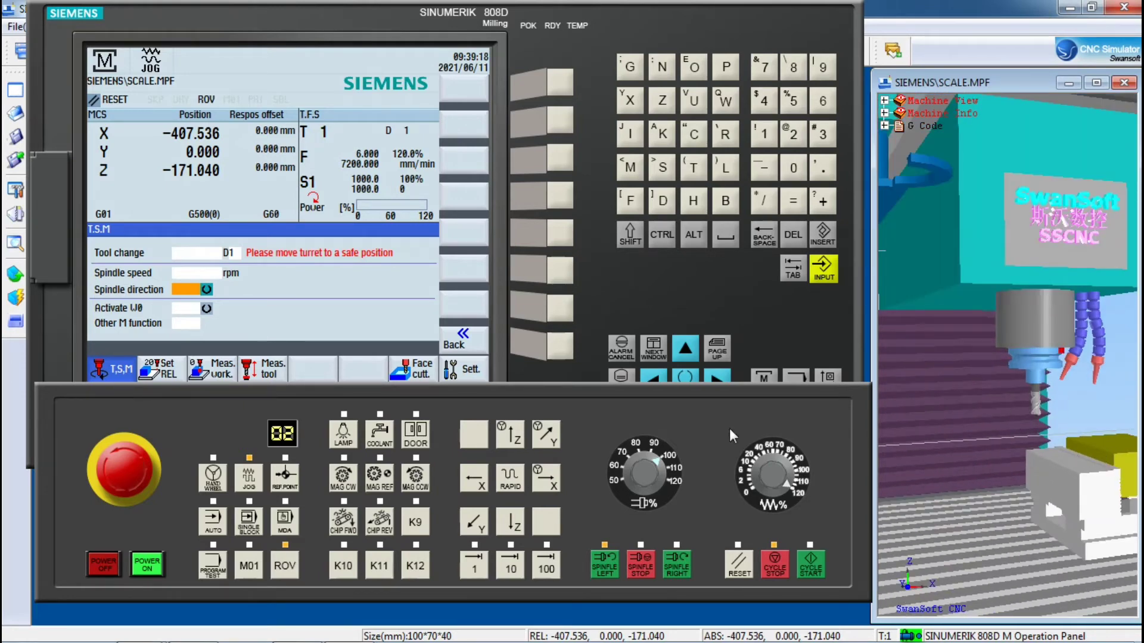
- Jog Y in the negative direction to about -197.5 mm and X to about -449.3 mm to place the tool beside the stock
{"action": "left_click_drag", "start_coordinate": [464, 522], "coordinate": [475, 528]}
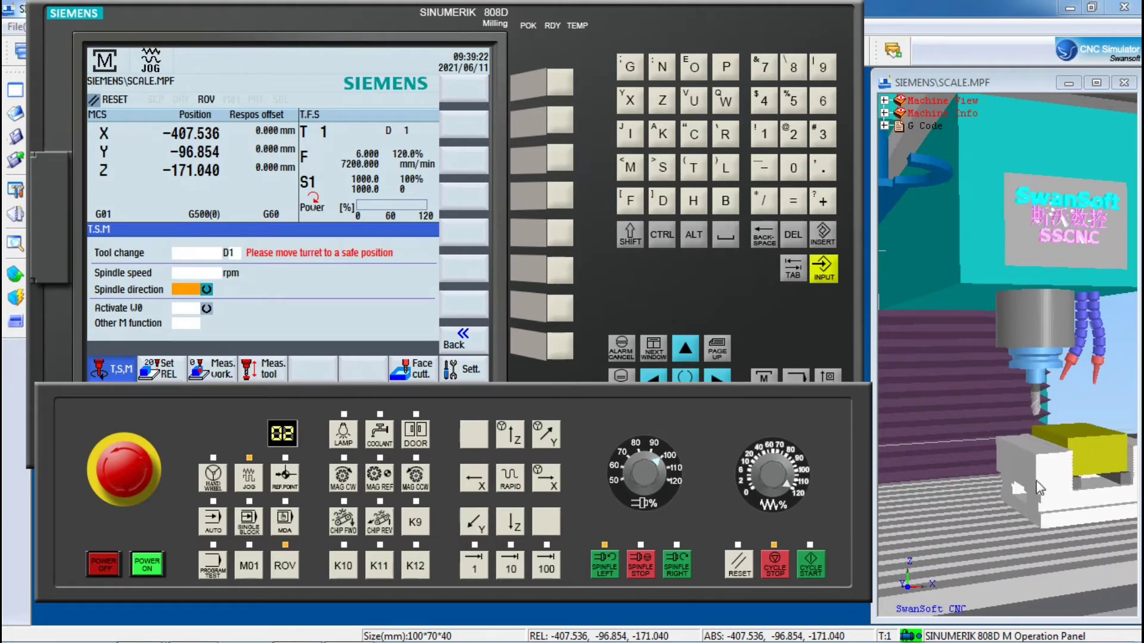
{"action": "left_click", "coordinate": [990, 461]}
{"action": "mouse_move", "coordinate": [990, 460]}
{"action": "left_mouse_down"}
{"action": "mouse_move", "coordinate": [1037, 463]}
{"action": "mouse_move", "coordinate": [989, 463]}
{"action": "left_mouse_up"}
{"action": "left_click_drag", "start_coordinate": [476, 528], "coordinate": [479, 530]}
{"action": "left_click_drag", "start_coordinate": [1055, 476], "coordinate": [911, 440]}
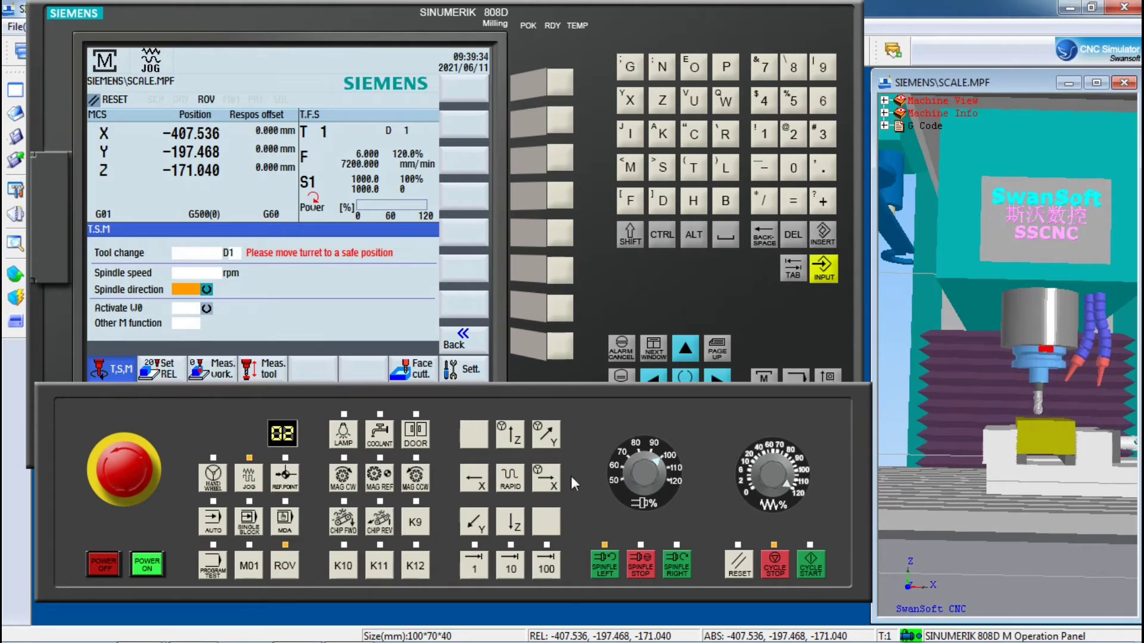
{"action": "left_click_drag", "start_coordinate": [549, 483], "coordinate": [483, 486]}
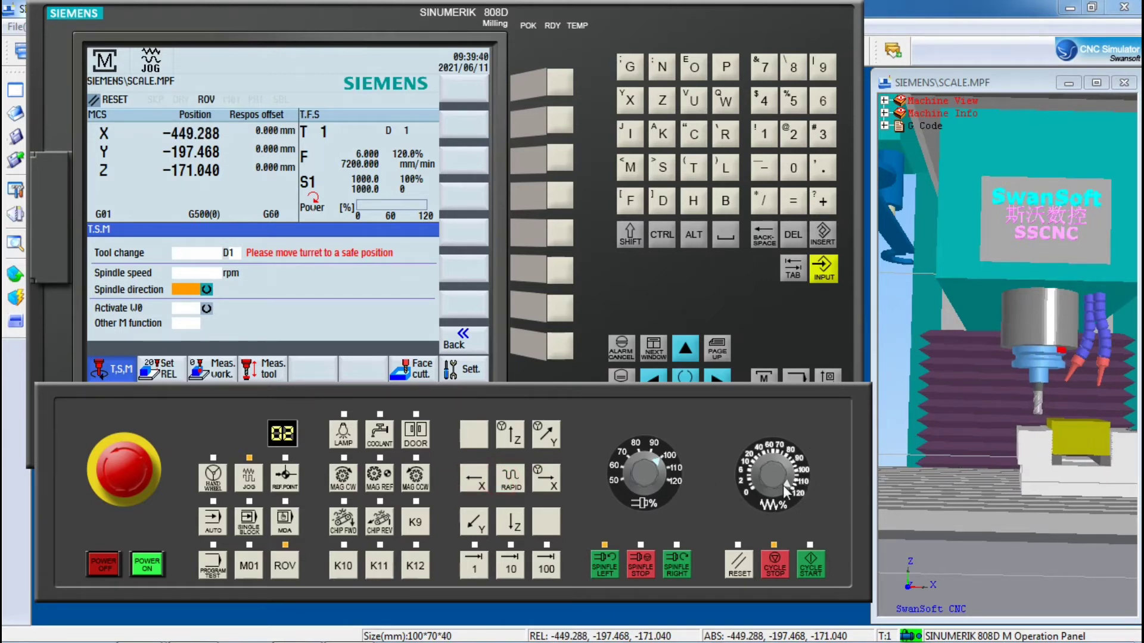
- Reduce the feed override to 1% and jog Z down to about -180.2 mm, just above the vise jaw
{"action": "scroll", "coordinate": [783, 485], "scroll_direction": "down", "scroll_amount": 1}
{"action": "left_click", "coordinate": [758, 455]}
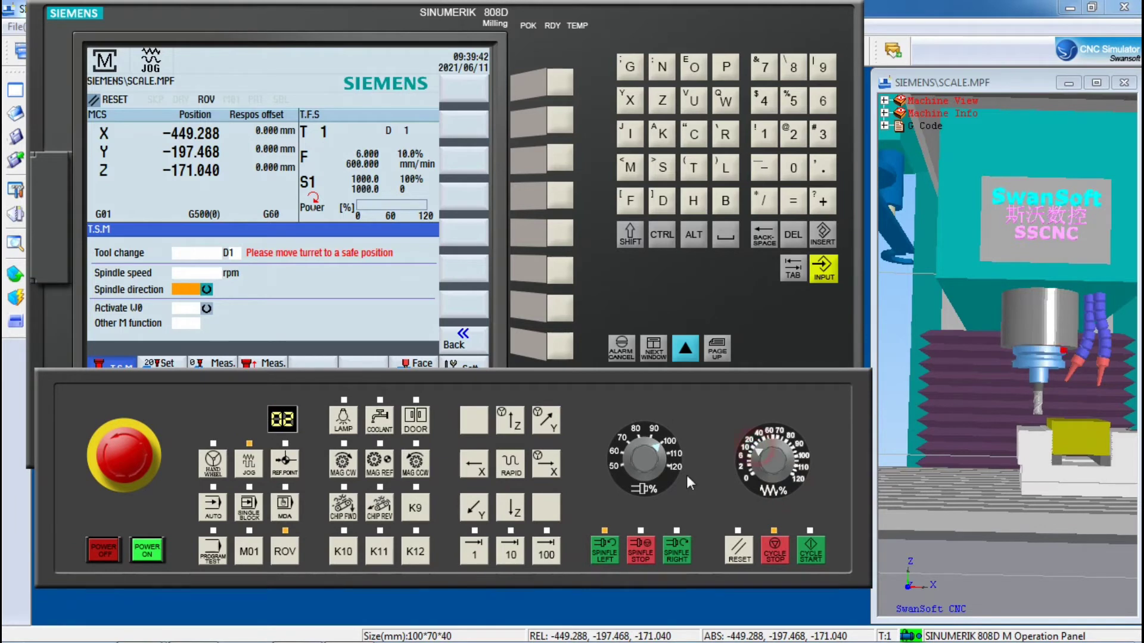
{"action": "left_click_drag", "start_coordinate": [519, 513], "coordinate": [519, 513]}
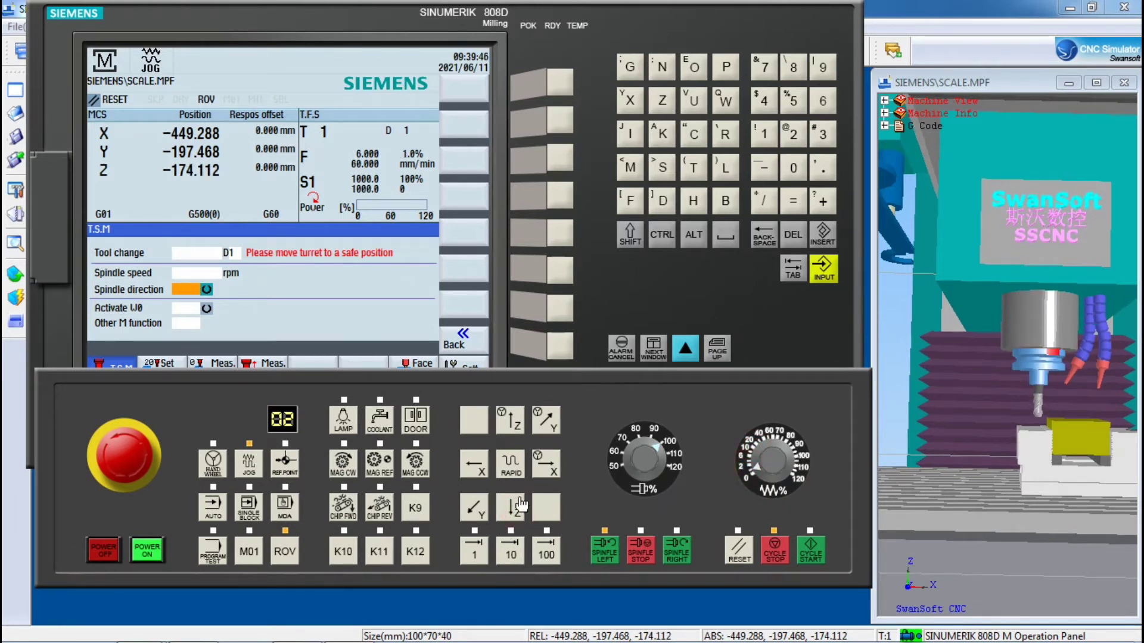
{"action": "left_click_drag", "start_coordinate": [515, 509], "coordinate": [517, 510]}
{"action": "left_click_drag", "start_coordinate": [910, 475], "coordinate": [1124, 441]}
{"action": "scroll", "coordinate": [1057, 439], "scroll_direction": "up", "scroll_amount": 10}
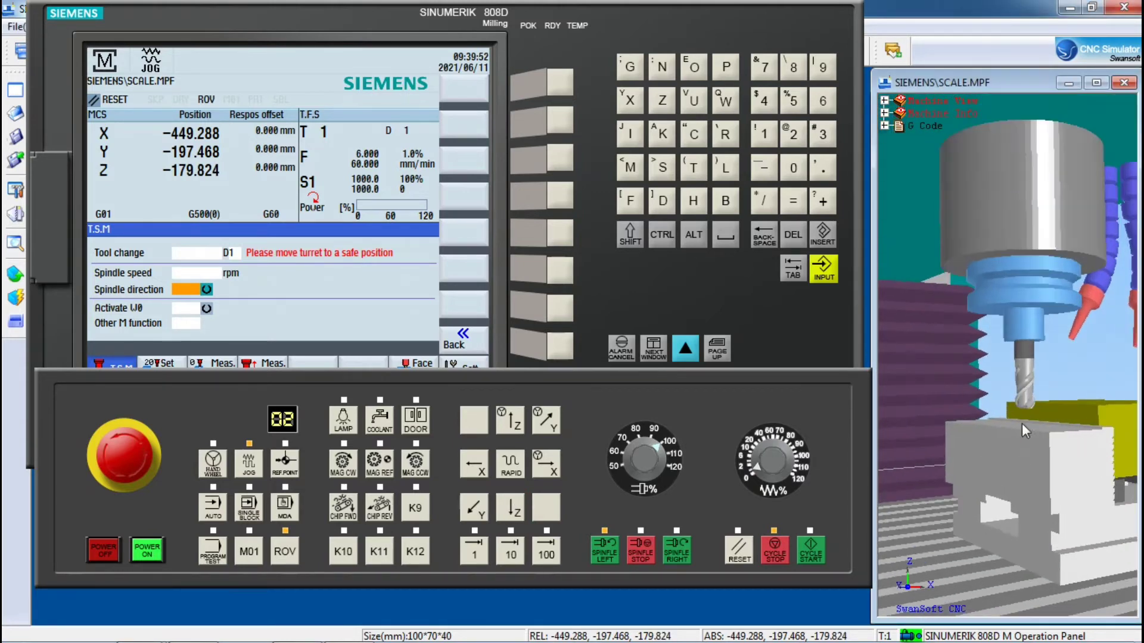
{"action": "left_click_drag", "start_coordinate": [1032, 422], "coordinate": [912, 416]}
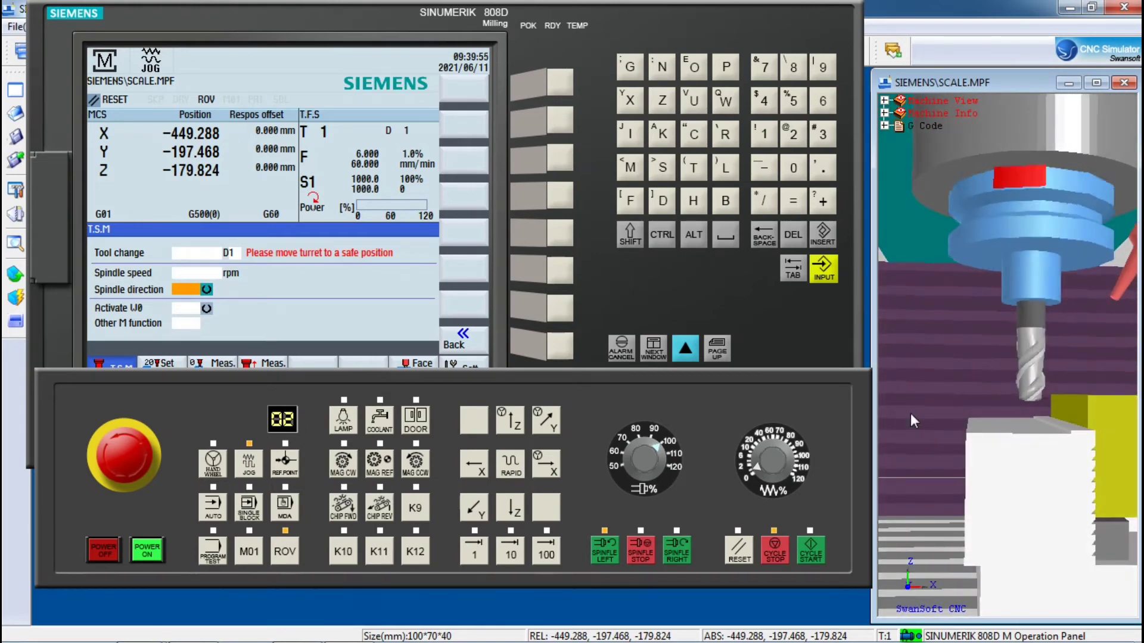
{"action": "left_click", "coordinate": [509, 509]}
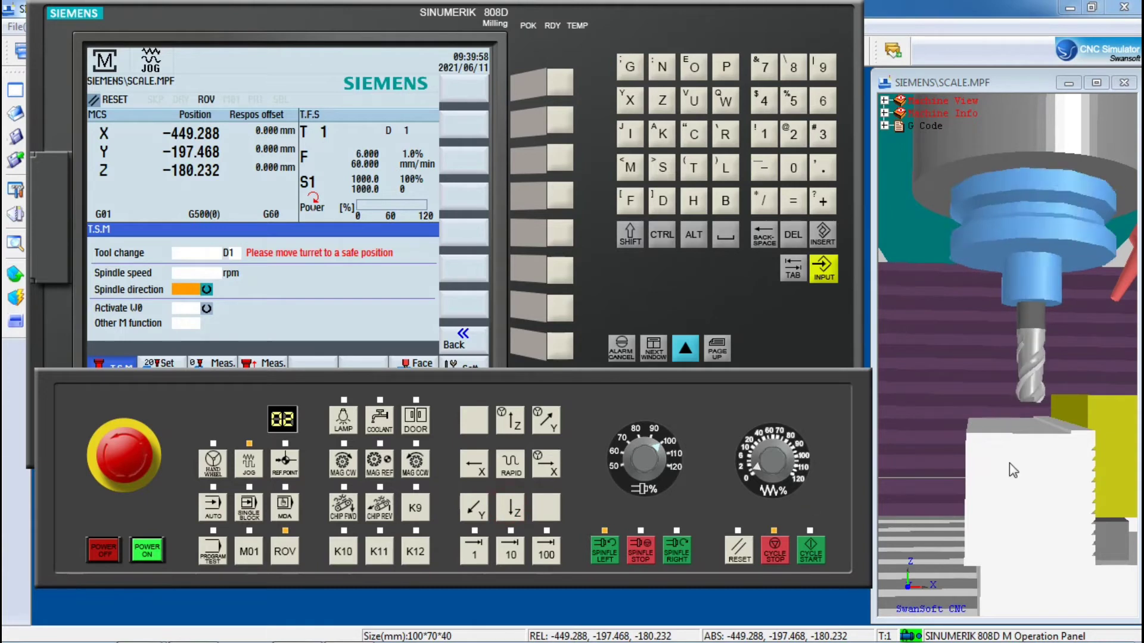
{"action": "left_click_drag", "start_coordinate": [1008, 467], "coordinate": [1081, 397]}
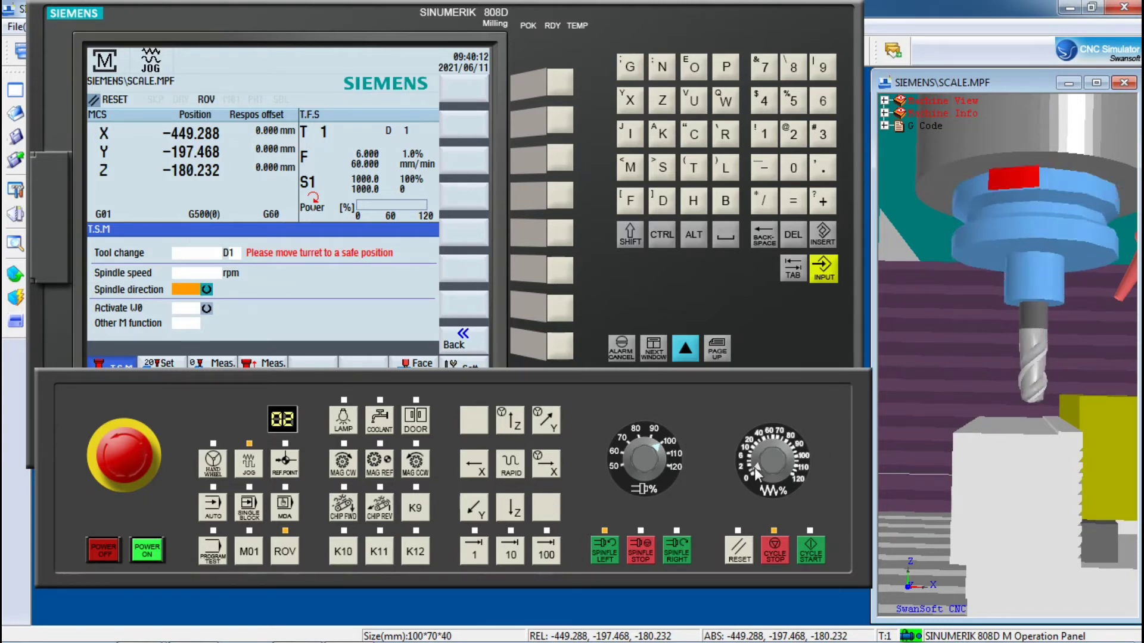
- Jog X in small positive increments to about -440.8 mm until the tool touches the side edge of the stock
{"action": "left_click", "coordinate": [485, 474]}
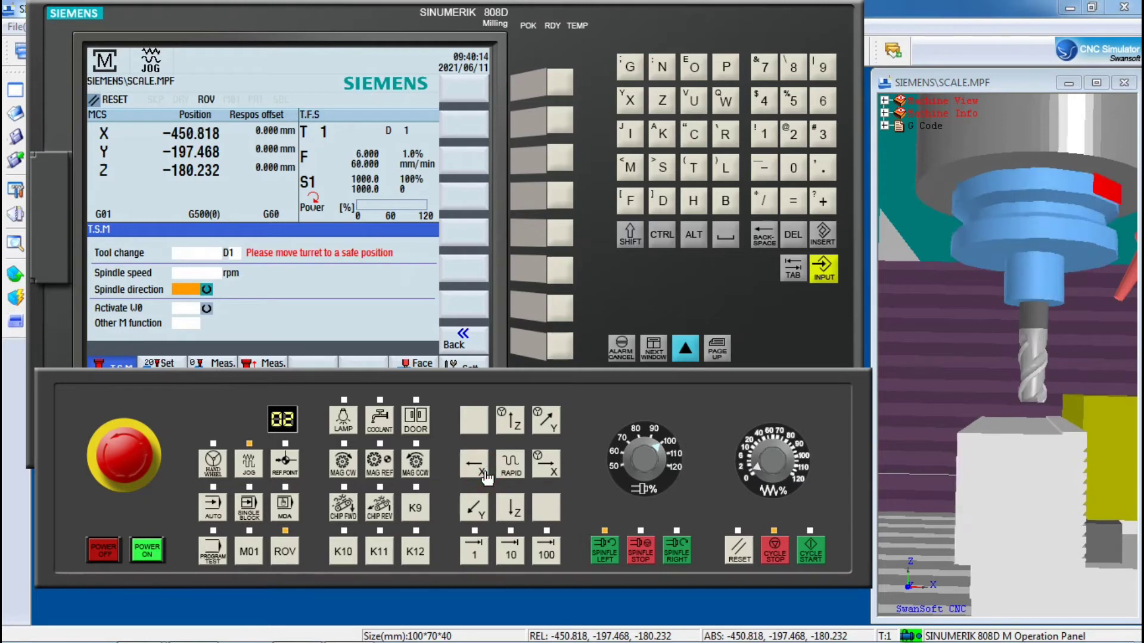
{"action": "left_click", "coordinate": [545, 468]}
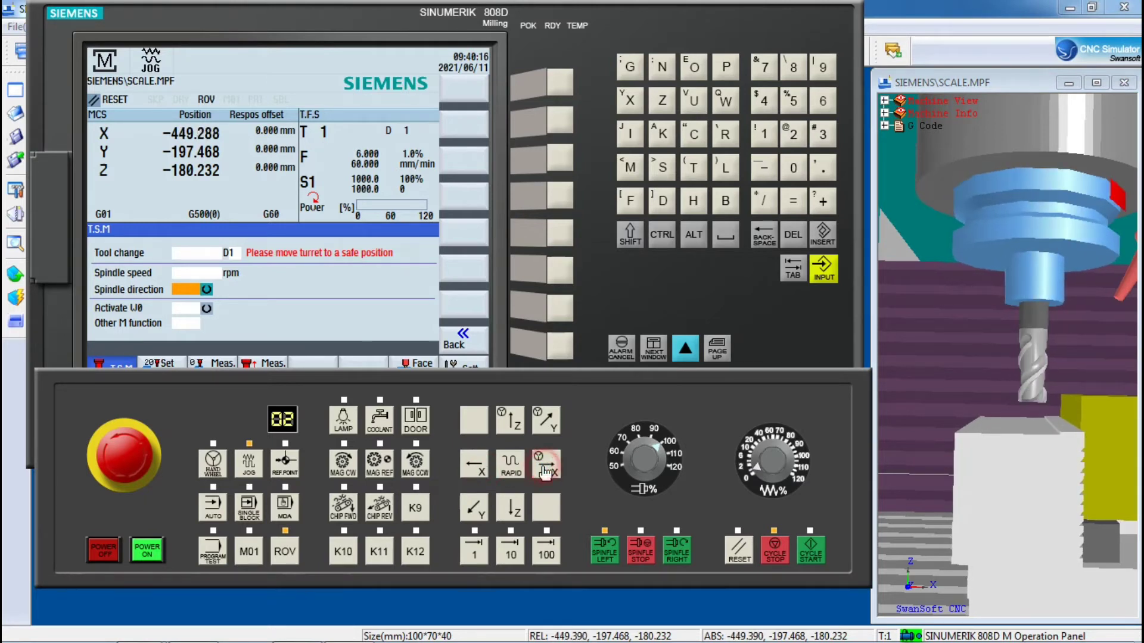
{"action": "left_click", "coordinate": [542, 467]}
{"action": "left_click", "coordinate": [542, 467]}
{"action": "left_click", "coordinate": [543, 467]}
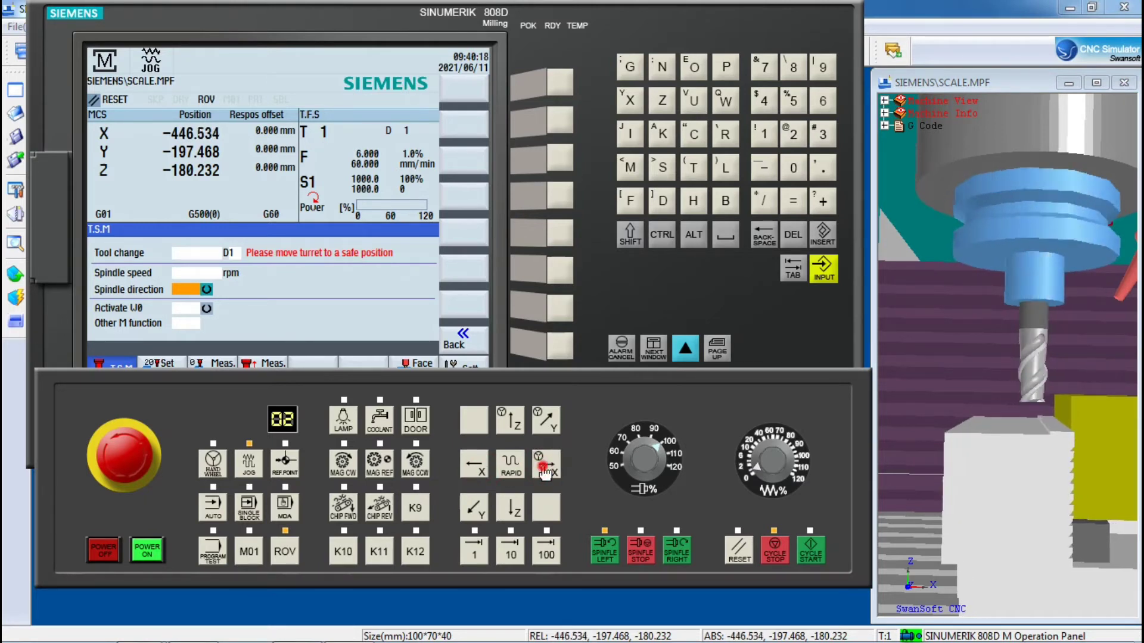
{"action": "left_click", "coordinate": [542, 467]}
{"action": "left_click", "coordinate": [545, 468]}
{"action": "left_click", "coordinate": [548, 468]}
{"action": "left_click", "coordinate": [554, 469]}
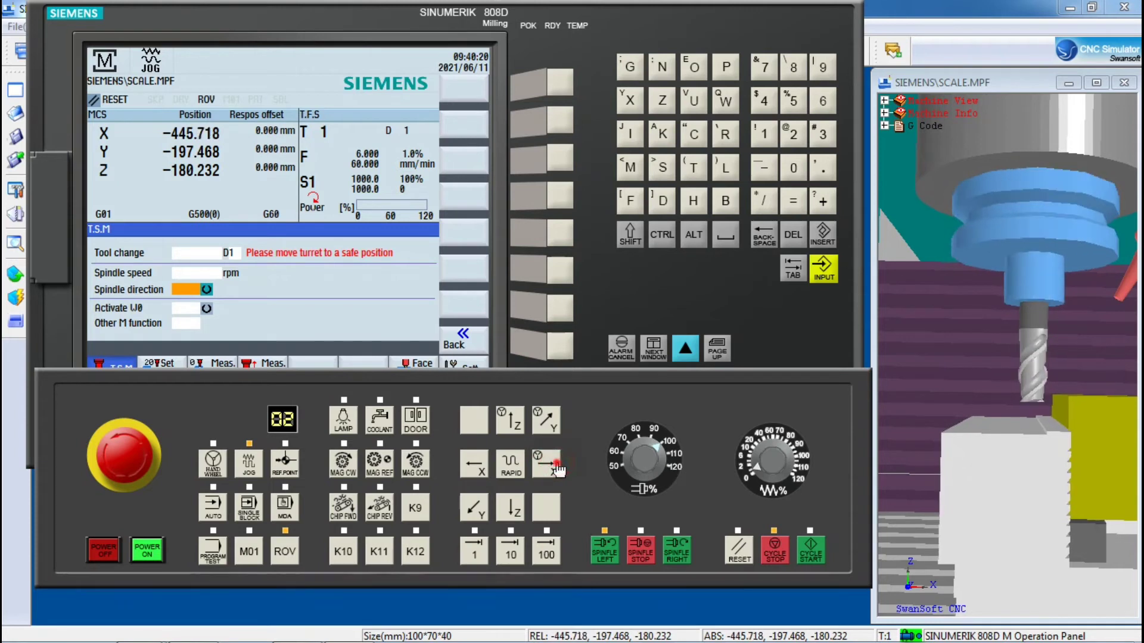
{"action": "left_click", "coordinate": [555, 468]}
{"action": "left_click", "coordinate": [555, 469]}
{"action": "left_click", "coordinate": [556, 468]}
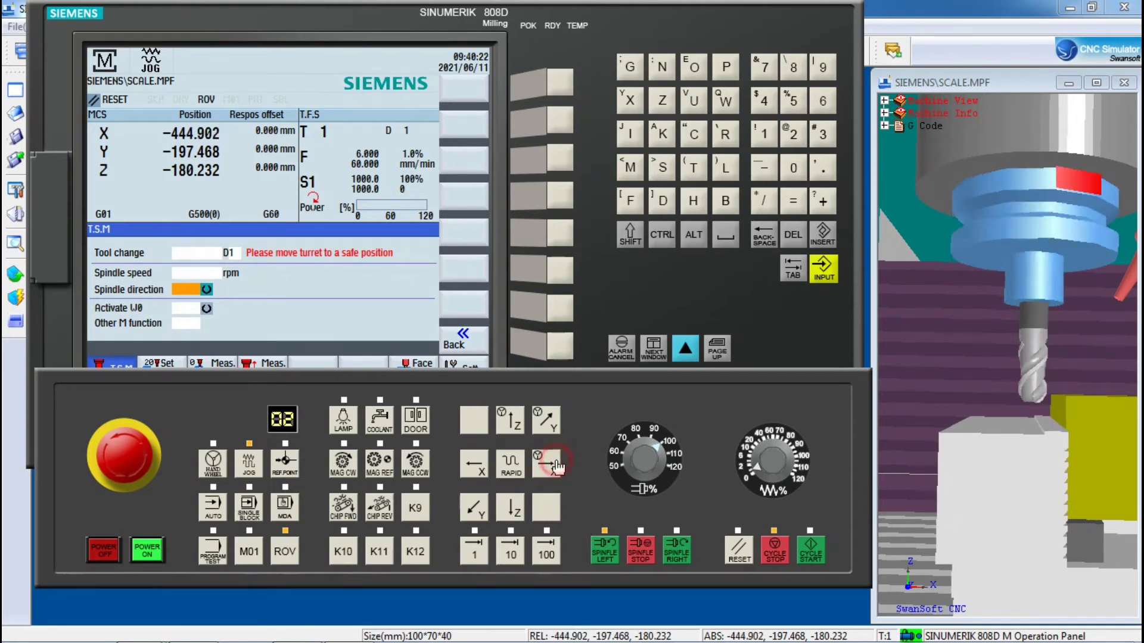
{"action": "left_click", "coordinate": [555, 467]}
{"action": "left_click", "coordinate": [555, 467]}
{"action": "left_click", "coordinate": [554, 468]}
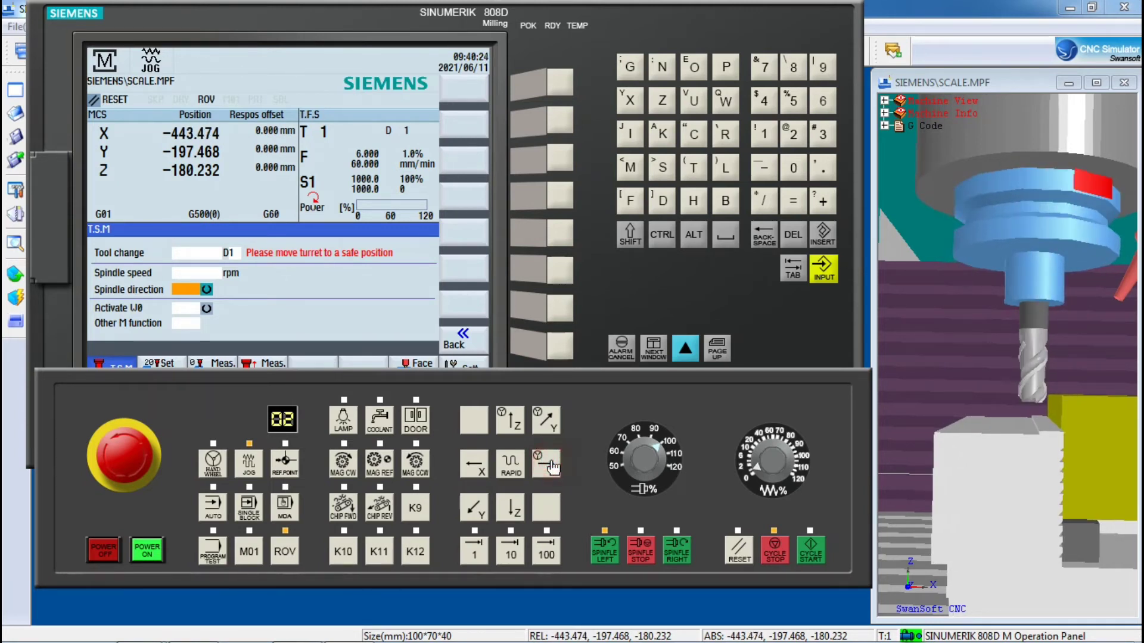
{"action": "left_click", "coordinate": [553, 468]}
{"action": "left_click", "coordinate": [554, 468]}
{"action": "left_click", "coordinate": [553, 467]}
{"action": "left_click", "coordinate": [553, 467]}
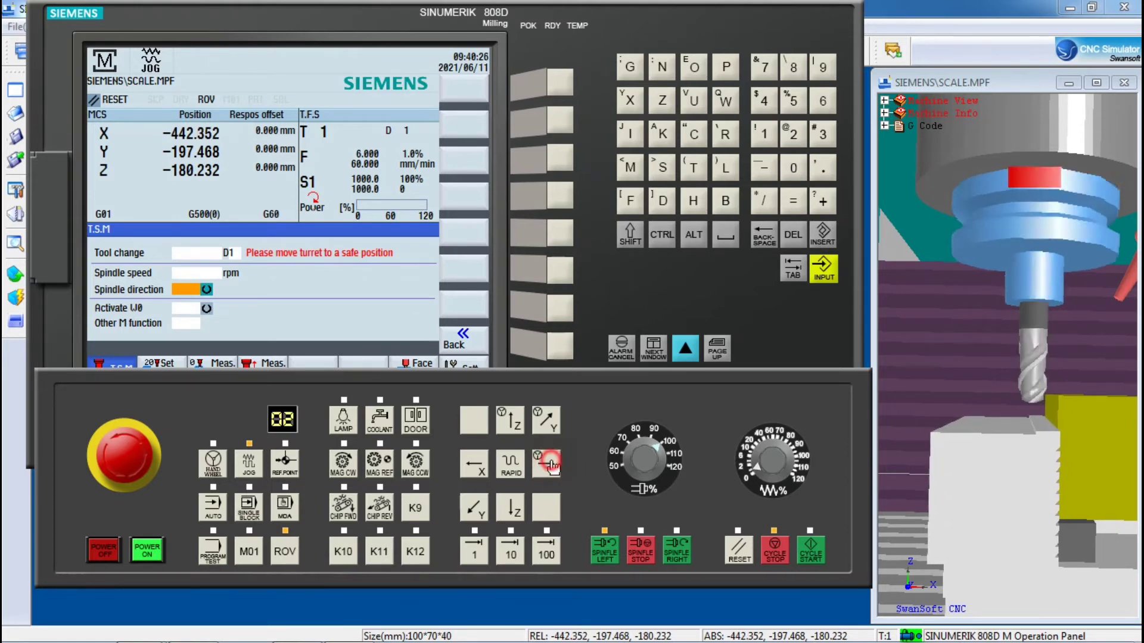
{"action": "left_click", "coordinate": [553, 467]}
{"action": "left_click", "coordinate": [552, 468]}
{"action": "left_click", "coordinate": [554, 468]}
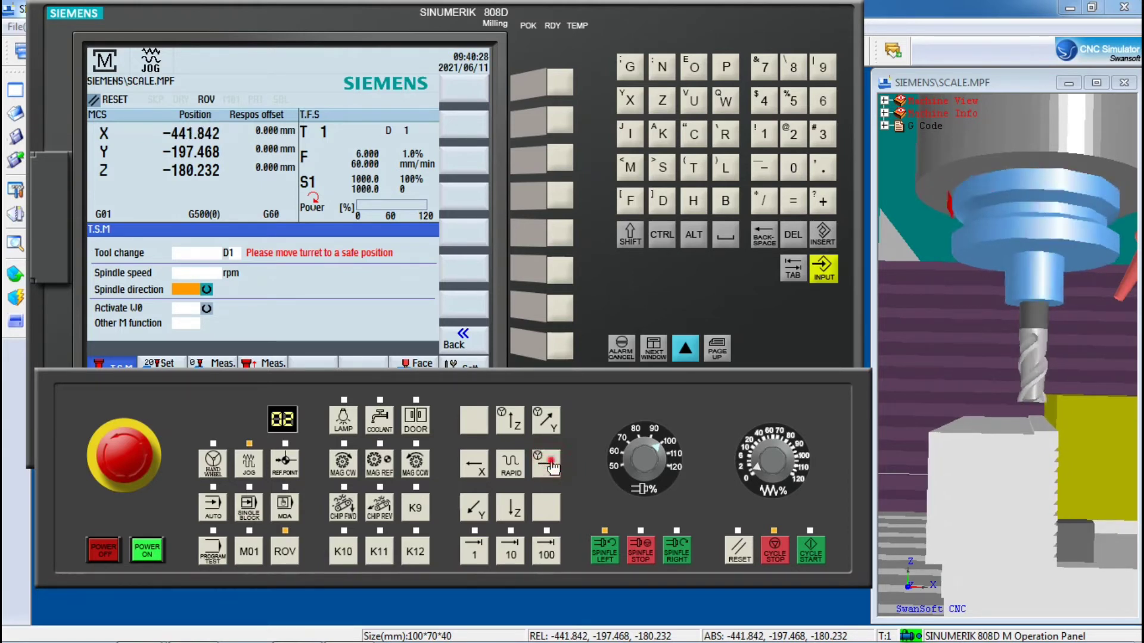
{"action": "left_click", "coordinate": [554, 468]}
{"action": "left_click", "coordinate": [554, 468]}
{"action": "left_click", "coordinate": [553, 467]}
{"action": "left_click", "coordinate": [554, 467]}
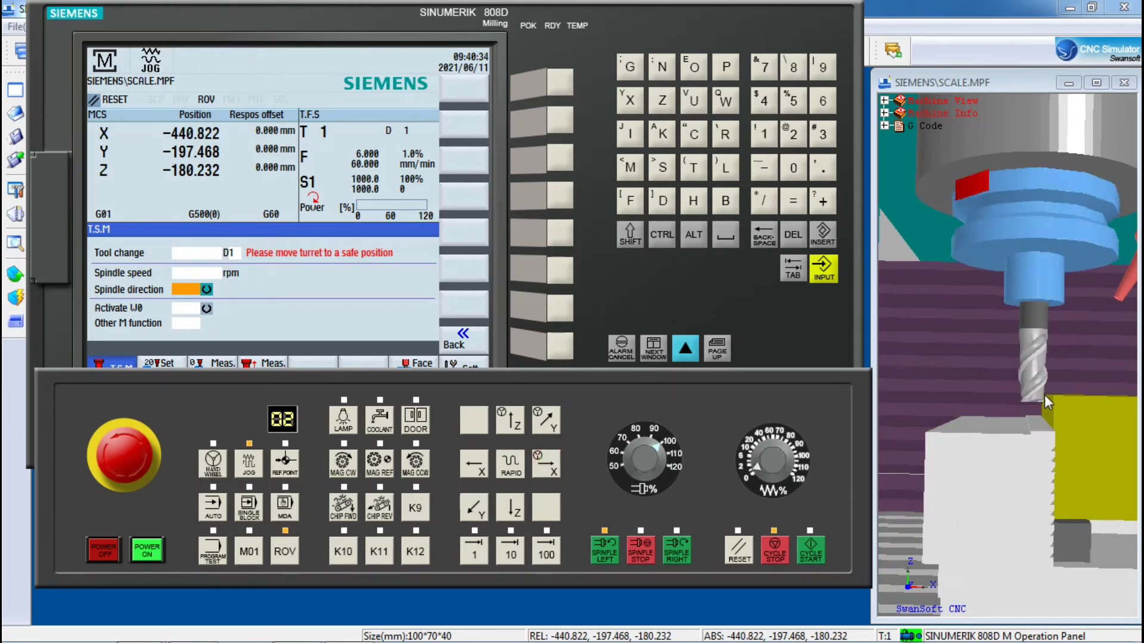
- Start a workpiece edge measurement for the X axis and choose G54 as the work offset to save in
{"action": "left_click", "coordinate": [642, 297]}
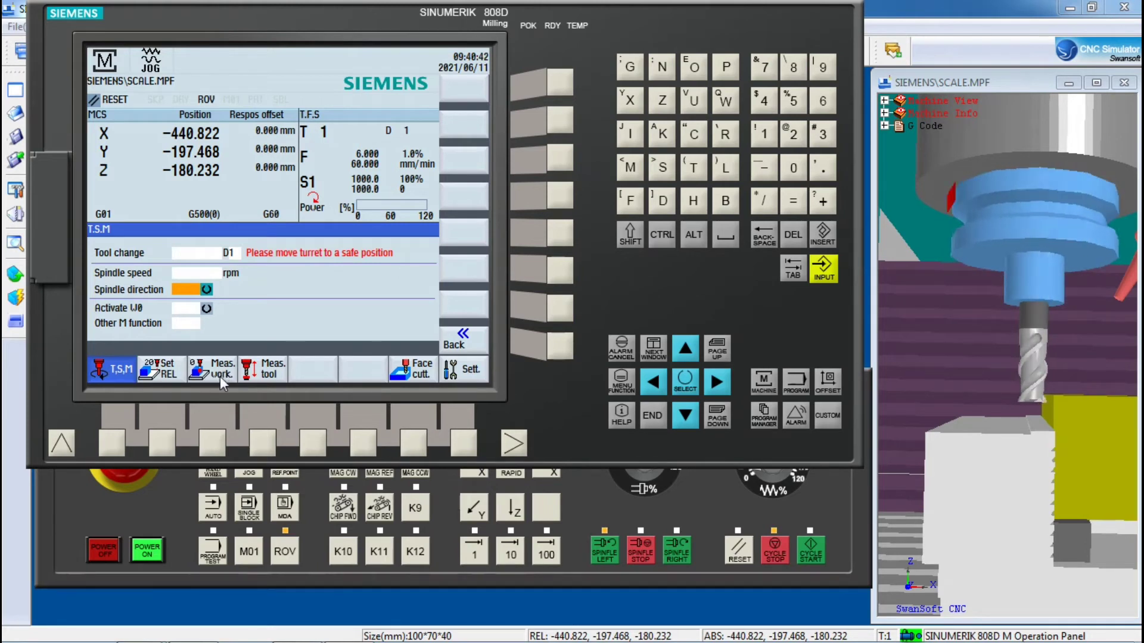
{"action": "left_click", "coordinate": [212, 446]}
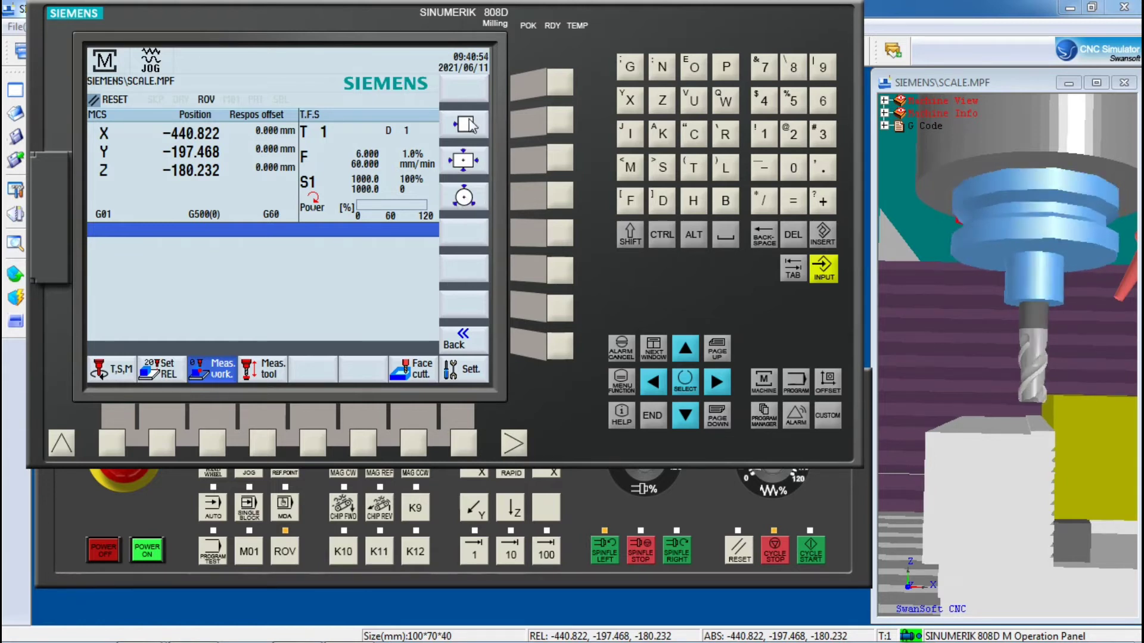
{"action": "left_click", "coordinate": [562, 120]}
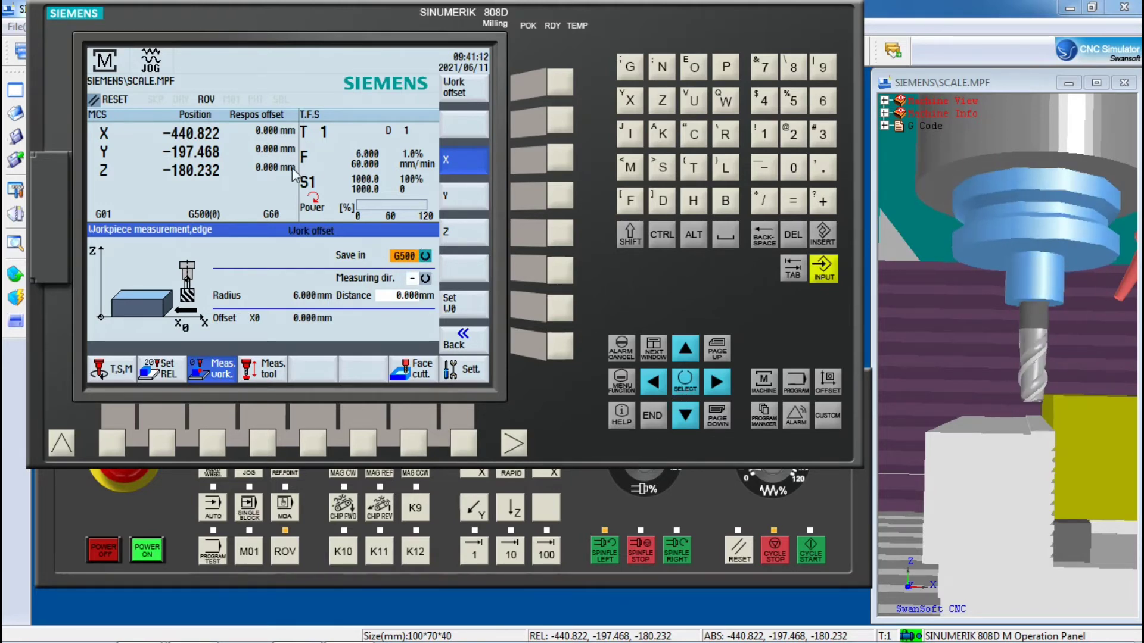
{"action": "left_click", "coordinate": [694, 384]}
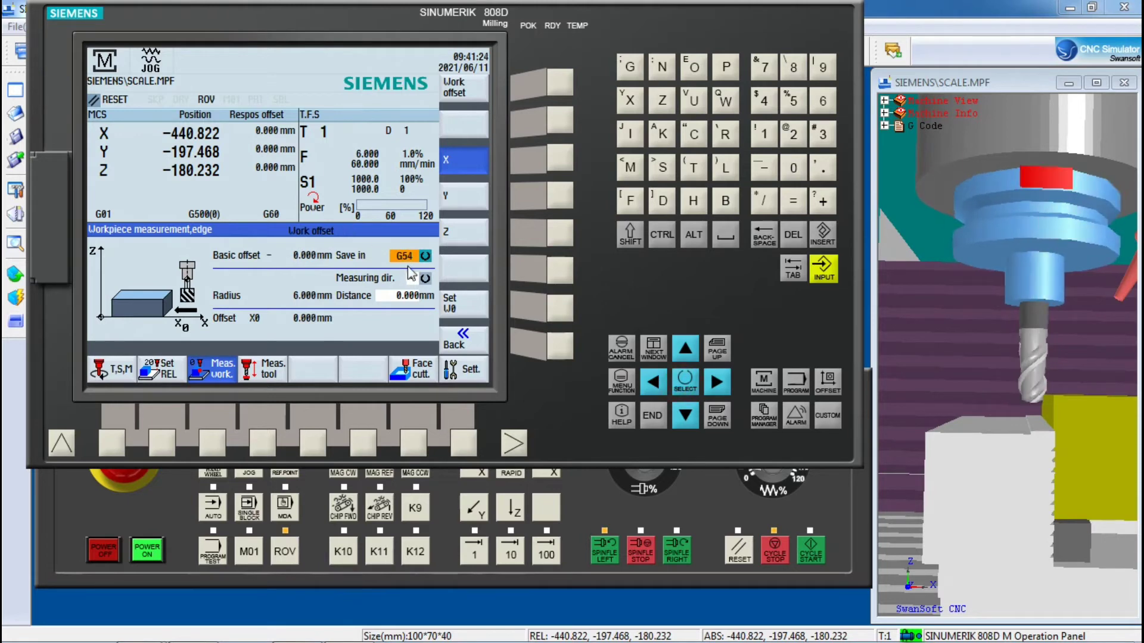
- Set the X measuring direction to + and set the X work offset from the current tool position
{"action": "left_click", "coordinate": [680, 424]}
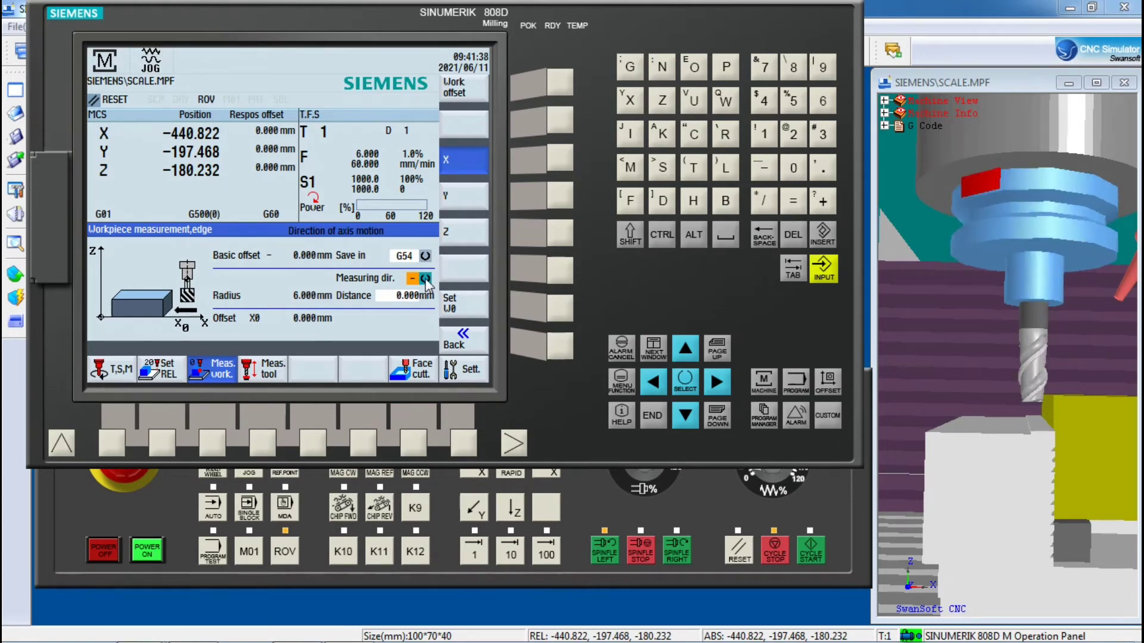
{"action": "left_click", "coordinate": [685, 384]}
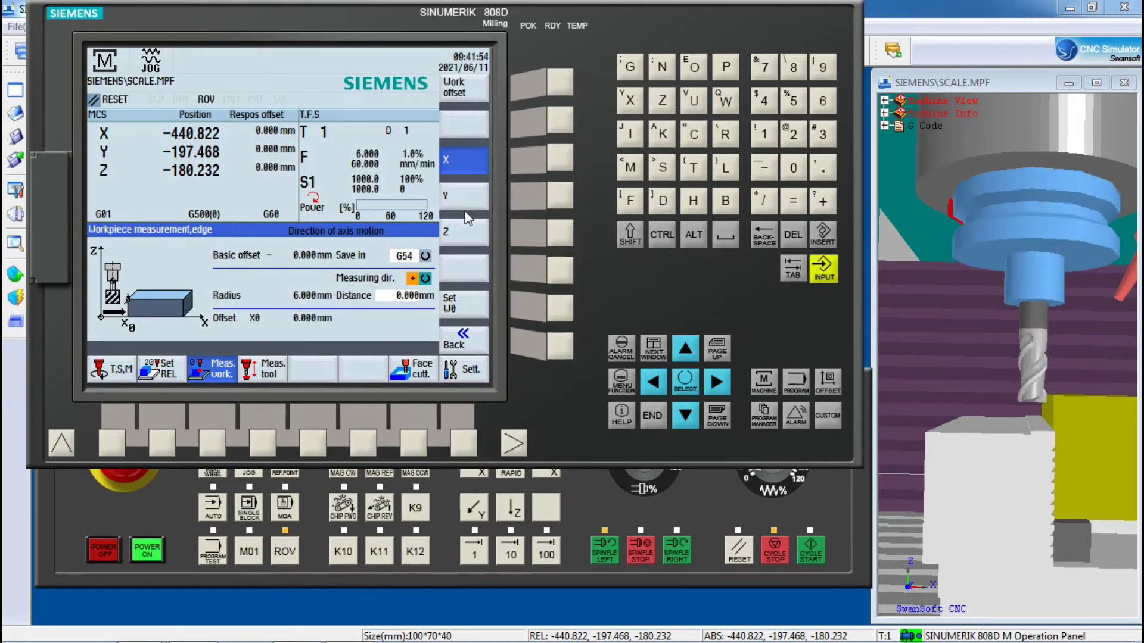
{"action": "left_click", "coordinate": [558, 161]}
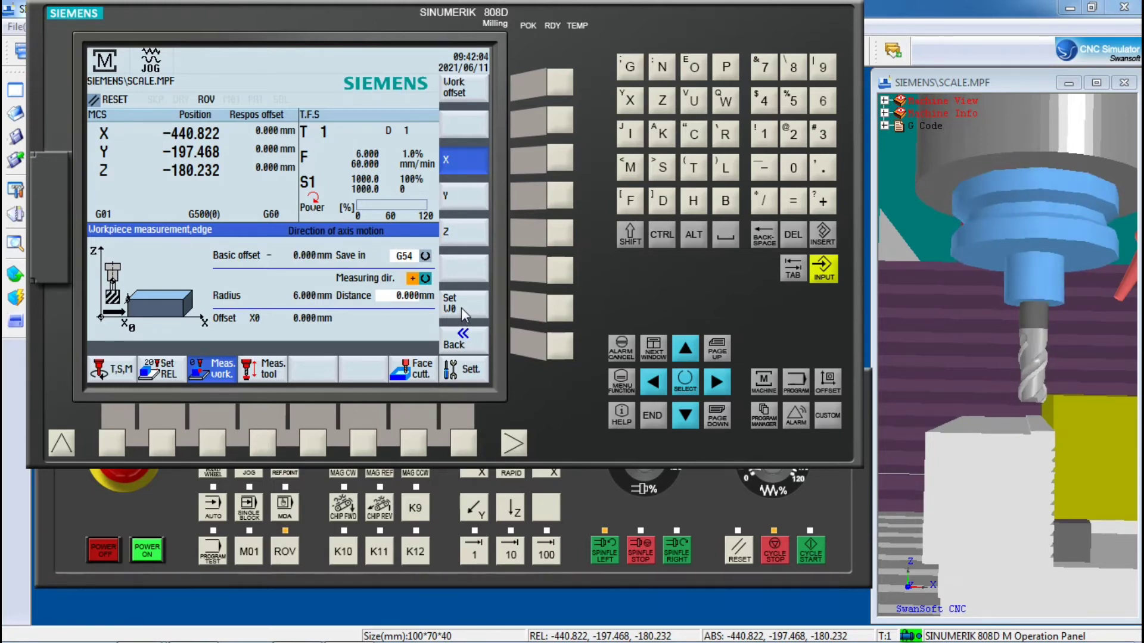
{"action": "left_click", "coordinate": [556, 309]}
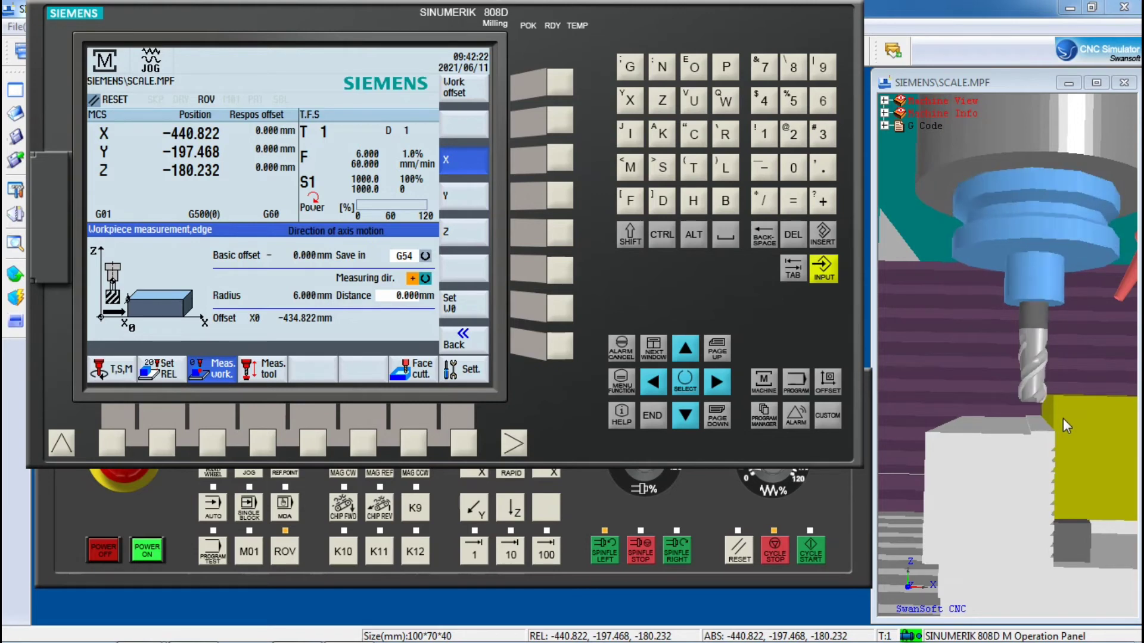
- Raise the feed override to 100% and retract Z to about -159.4 mm, clear of the stock
{"action": "scroll", "coordinate": [1063, 423], "scroll_direction": "up", "scroll_amount": 3}
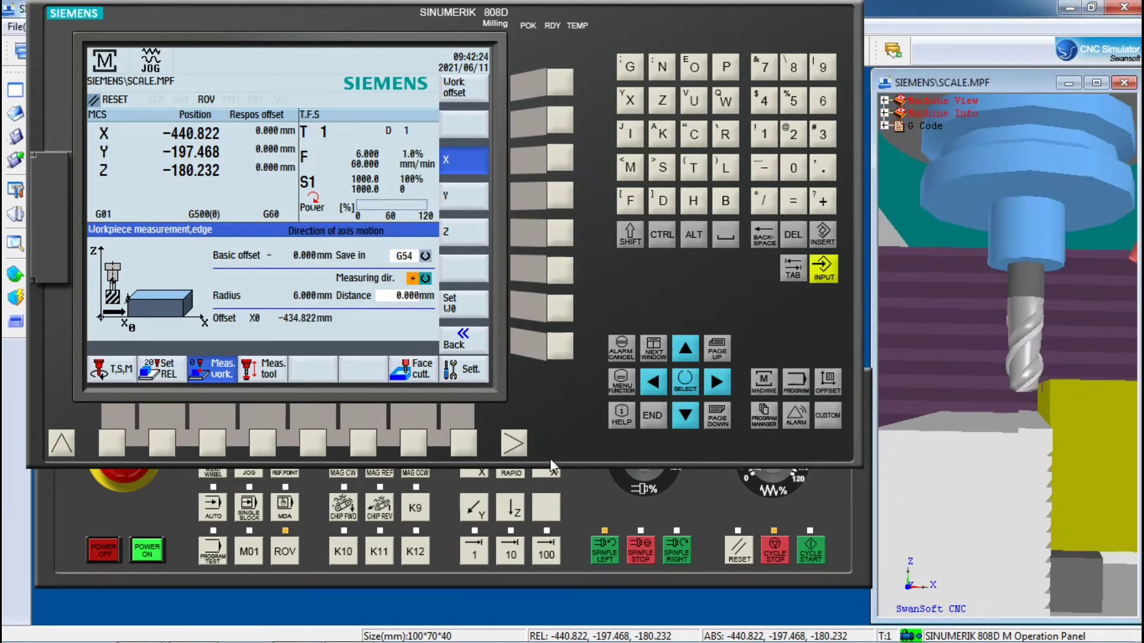
{"action": "left_click", "coordinate": [731, 492]}
{"action": "left_click_drag", "start_coordinate": [638, 393], "coordinate": [635, 431]}
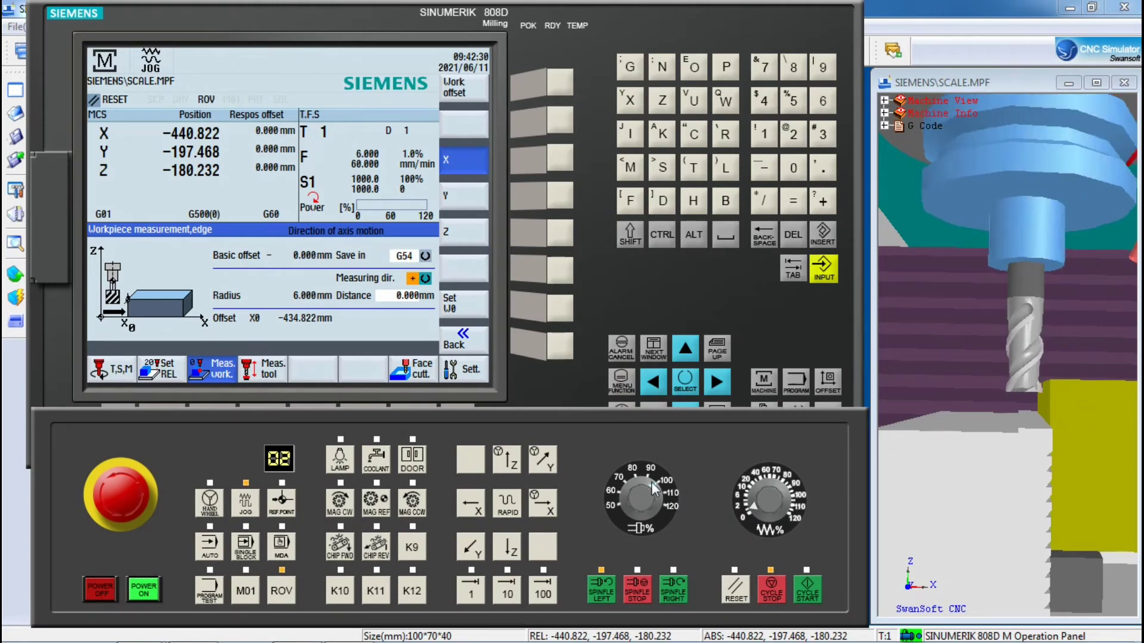
{"action": "left_click", "coordinate": [797, 495]}
{"action": "left_click", "coordinate": [502, 464]}
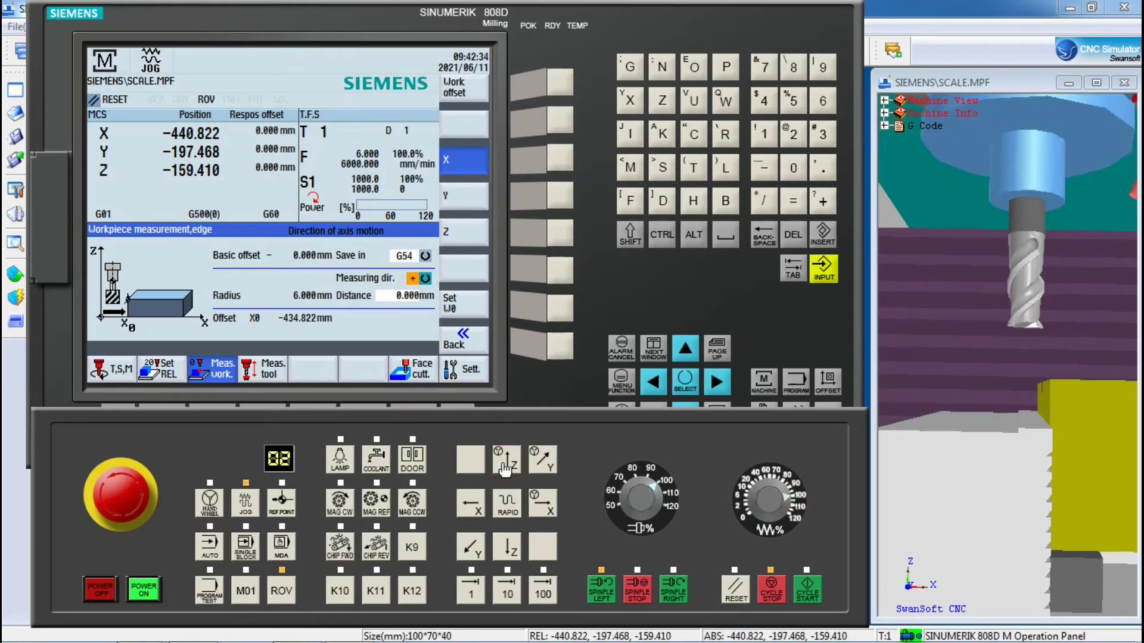
- Jog Y in the negative direction to about -291.3 mm and X in the positive direction to about -409.5 mm, placing the tool in front of the stock
{"action": "left_click_drag", "start_coordinate": [1037, 474], "coordinate": [1068, 483]}
{"action": "left_click_drag", "start_coordinate": [1070, 484], "coordinate": [1128, 483]}
{"action": "scroll", "coordinate": [1071, 464], "scroll_direction": "up", "scroll_amount": 1}
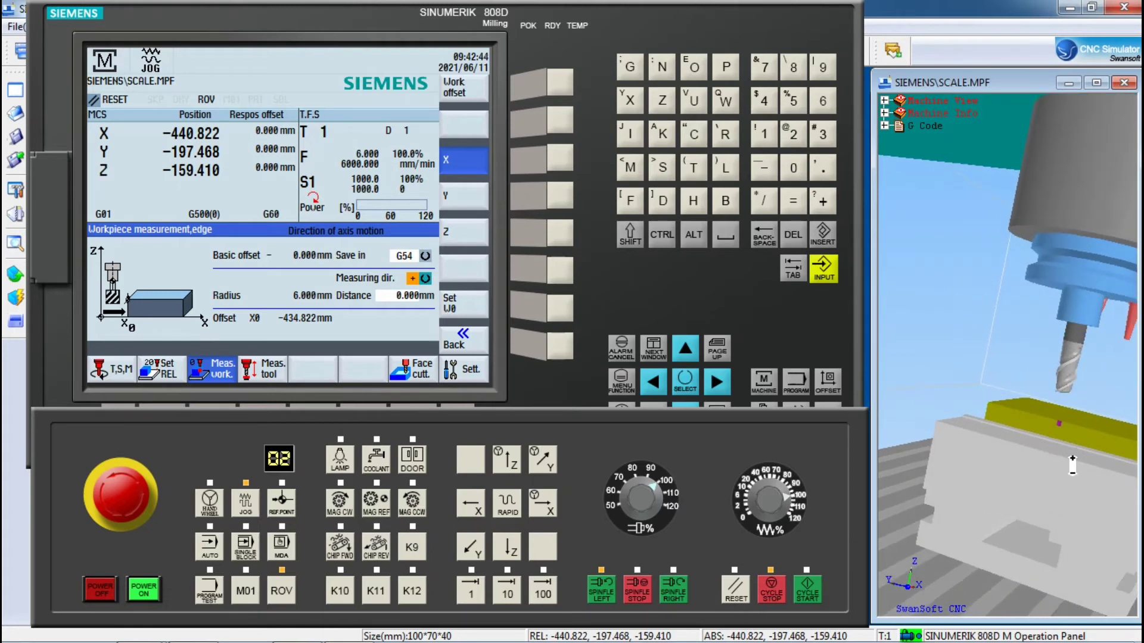
{"action": "scroll", "coordinate": [1078, 462], "scroll_direction": "down", "scroll_amount": 3}
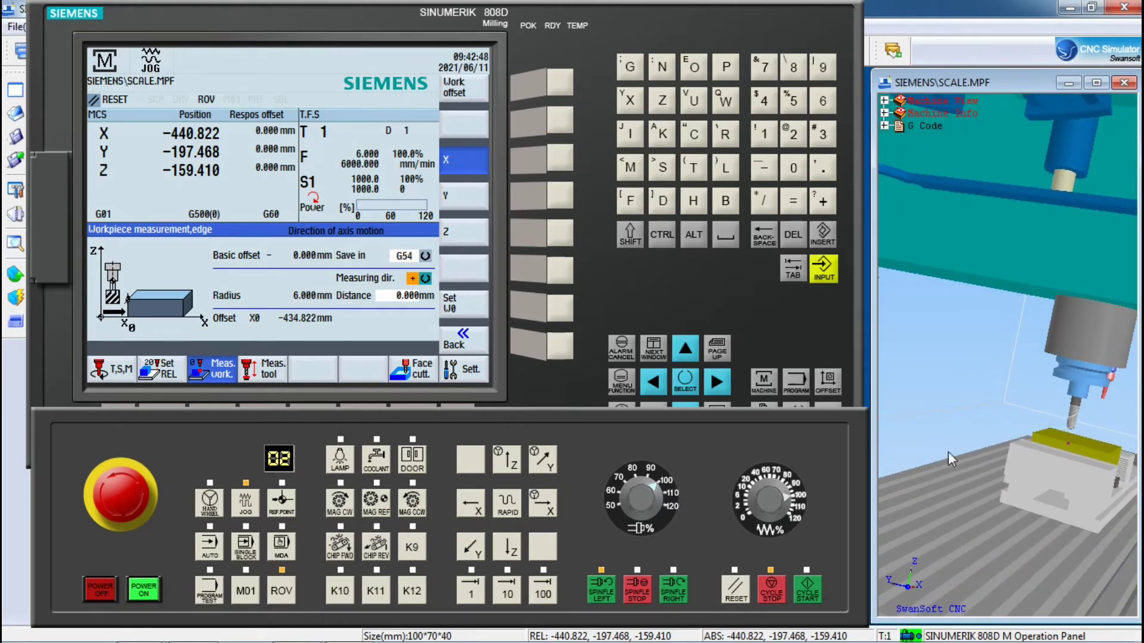
{"action": "left_click", "coordinate": [470, 548]}
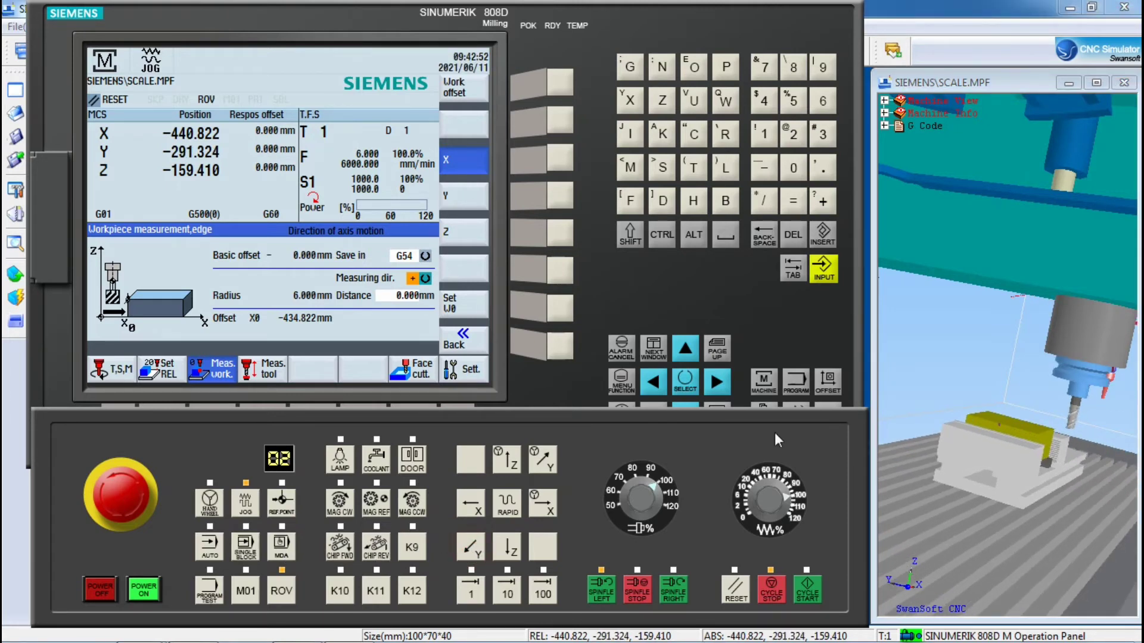
{"action": "left_click_drag", "start_coordinate": [974, 491], "coordinate": [928, 407]}
{"action": "left_click_drag", "start_coordinate": [1035, 443], "coordinate": [881, 451]}
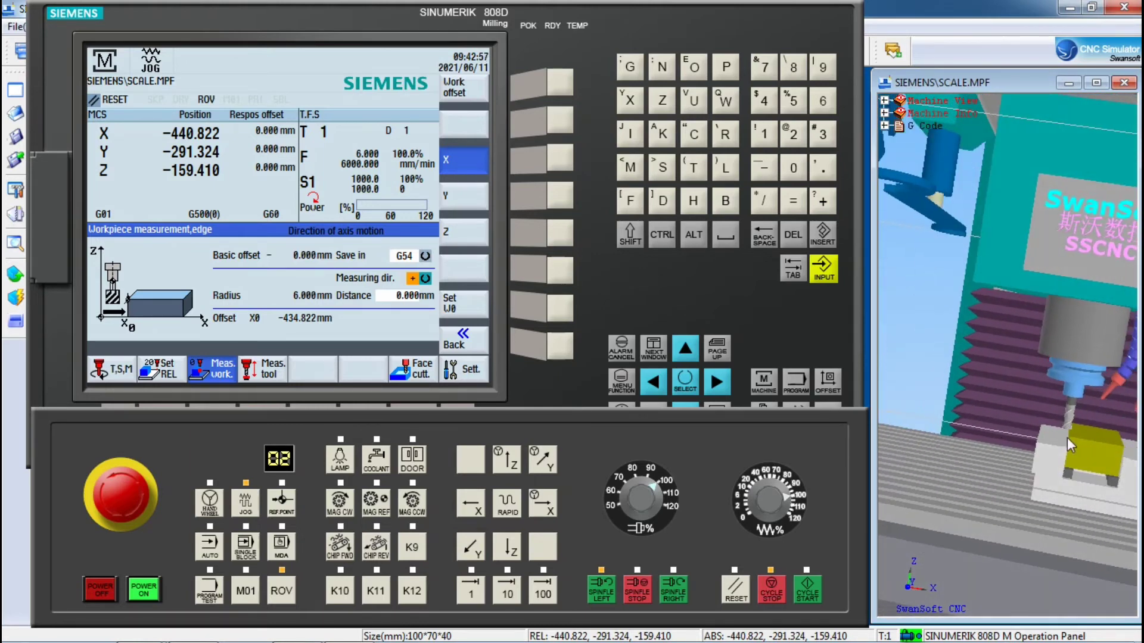
{"action": "left_click", "coordinate": [543, 511]}
{"action": "left_click", "coordinate": [541, 509]}
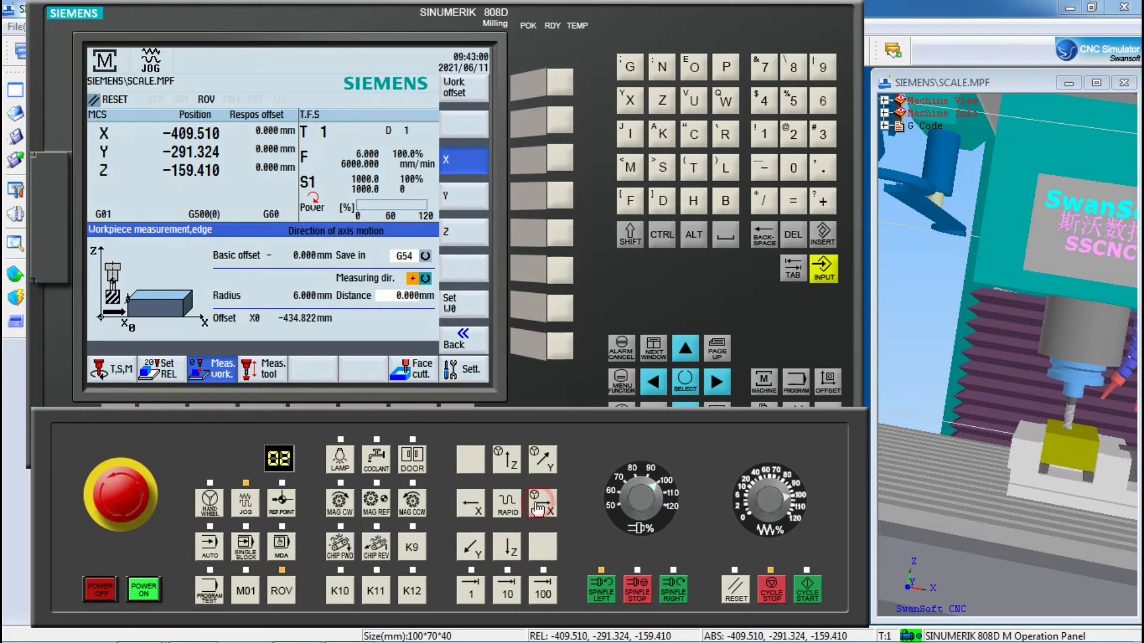
- Lower Z in front of the stock and settle it at about -189.9 mm with the feed override at 60%
{"action": "left_click_drag", "start_coordinate": [1035, 479], "coordinate": [1133, 513]}
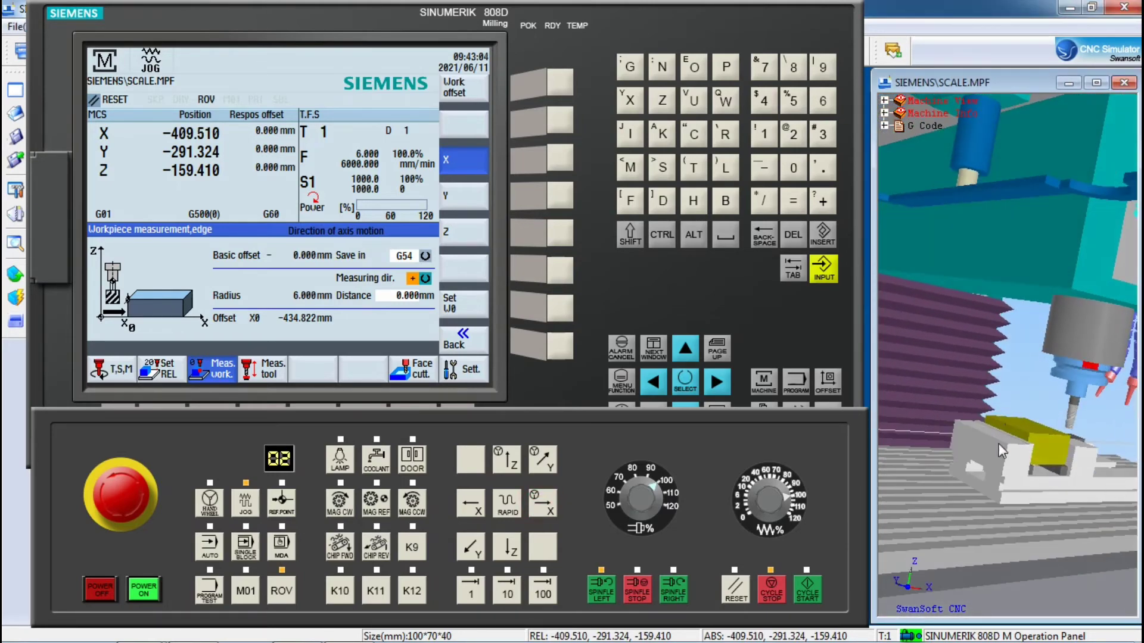
{"action": "left_click_drag", "start_coordinate": [1000, 451], "coordinate": [1080, 463]}
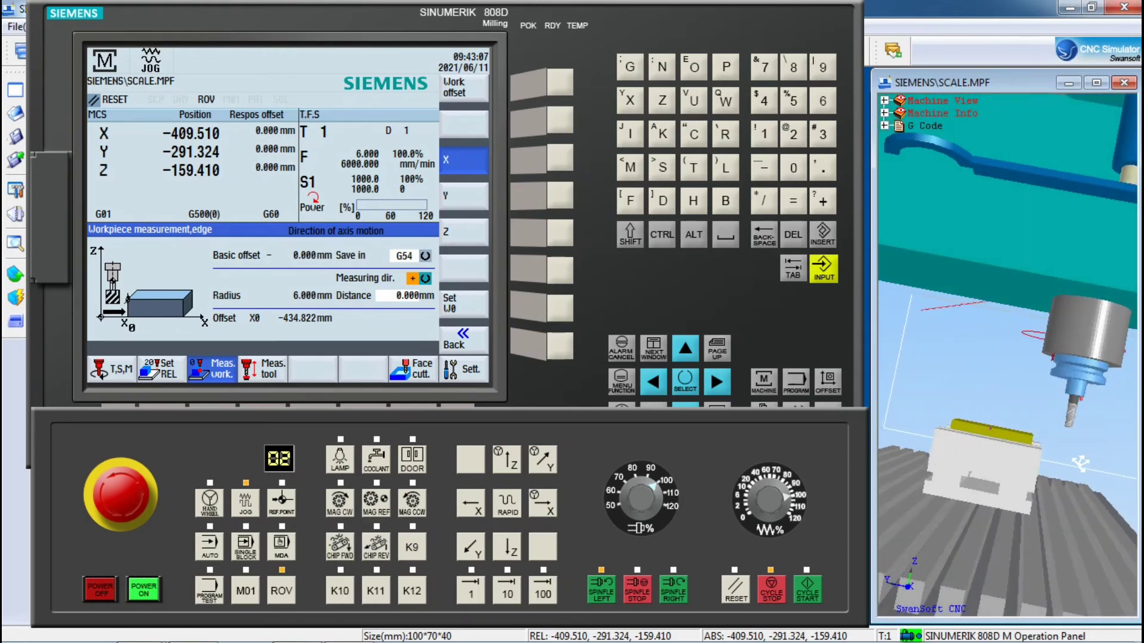
{"action": "left_click", "coordinate": [510, 548]}
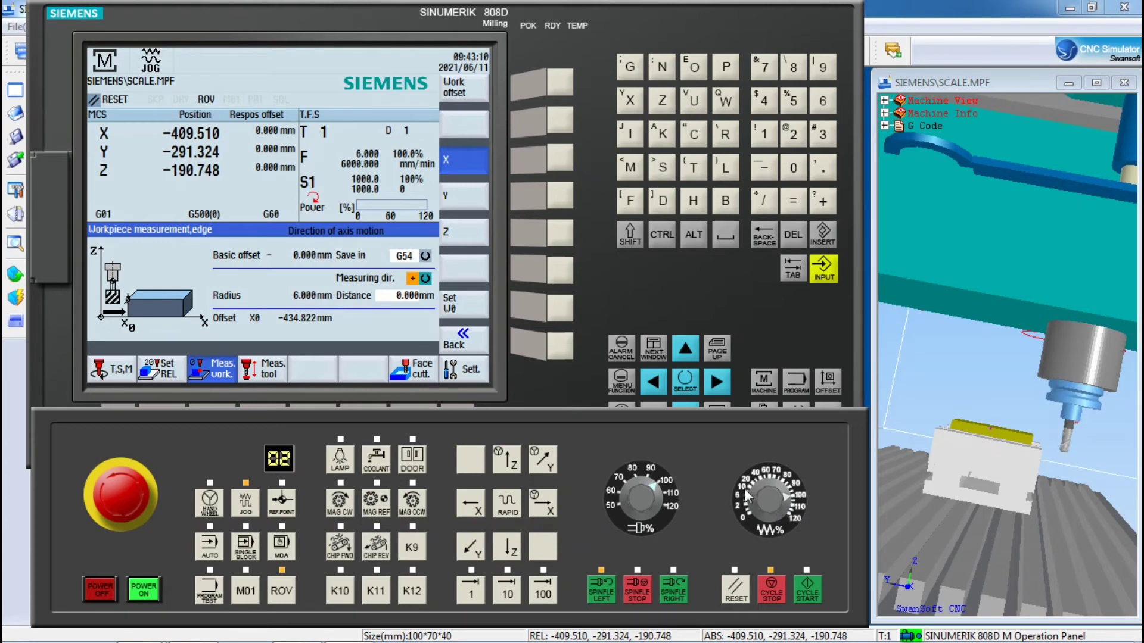
{"action": "left_click", "coordinate": [507, 471]}
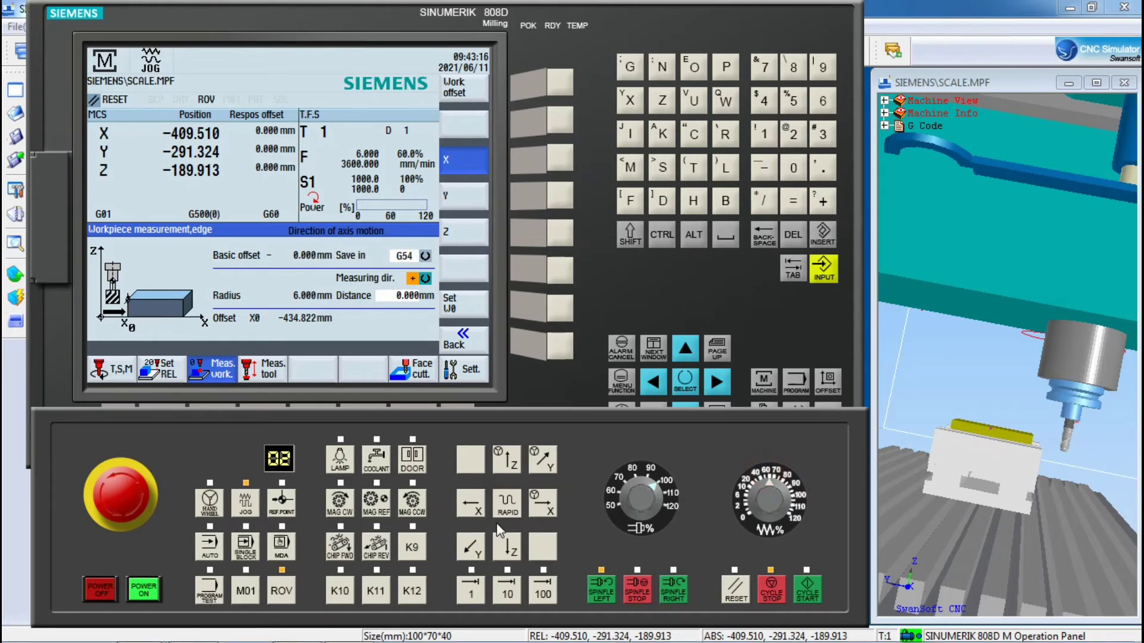
- Jog Y back in the positive direction to about -266.2 mm to bring the tool close to the stock's front face
{"action": "left_click", "coordinate": [476, 546]}
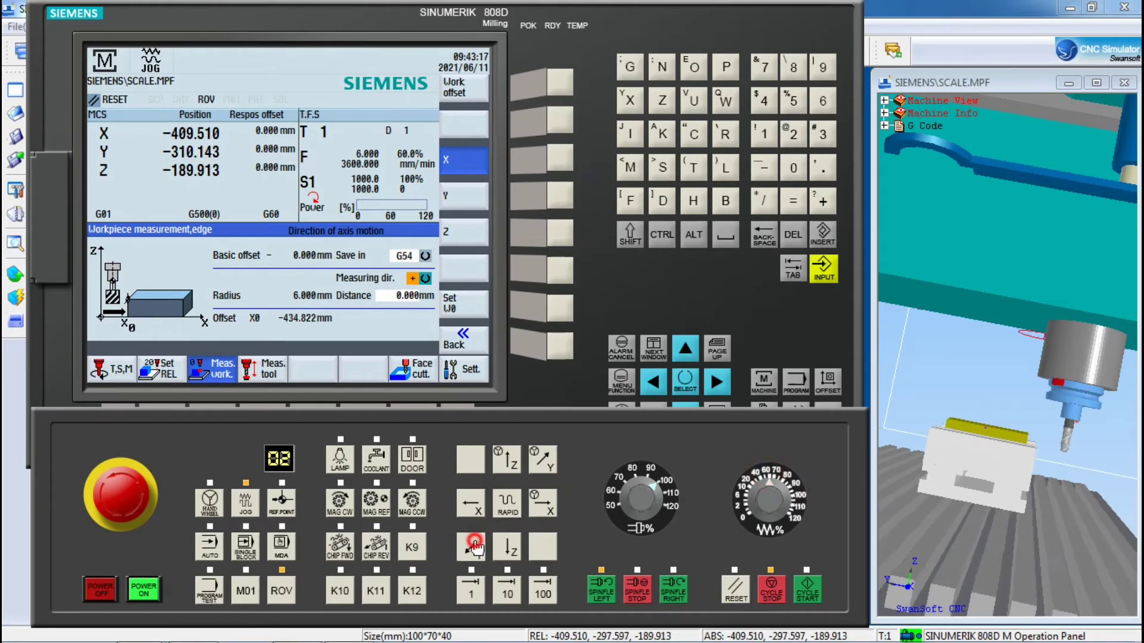
{"action": "left_click", "coordinate": [545, 455]}
{"action": "left_click", "coordinate": [542, 455]}
{"action": "left_click", "coordinate": [539, 455]}
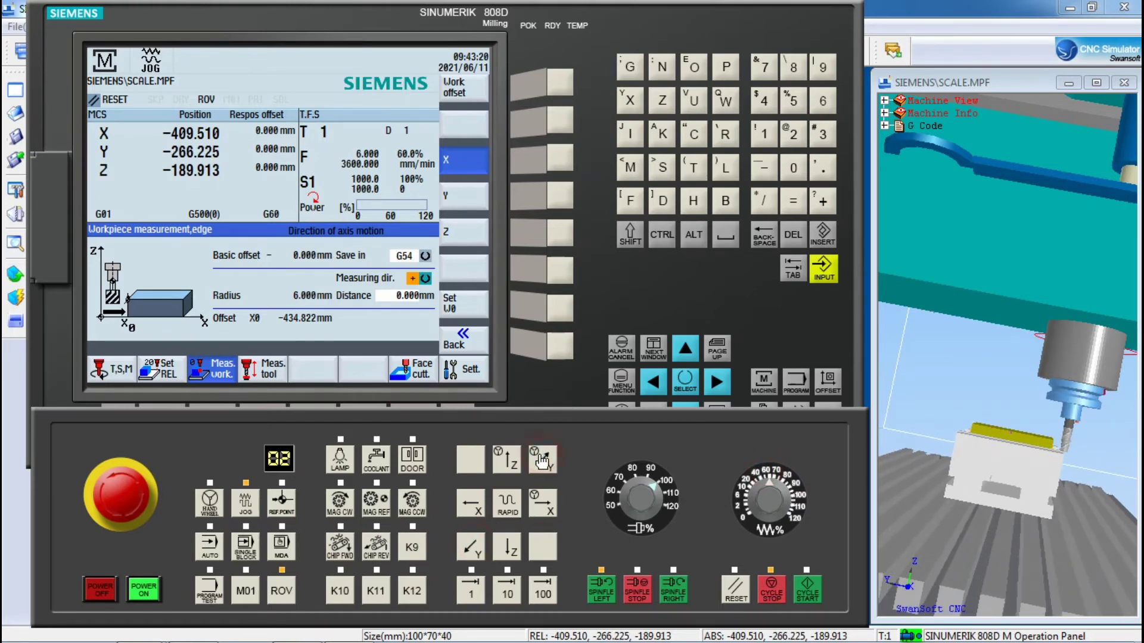
- Reduce the feed override to 6% and jog Y in the positive direction to about -261.8 mm, closer to the stock's front face
{"action": "left_click", "coordinate": [1061, 445]}
{"action": "scroll", "coordinate": [1062, 446], "scroll_direction": "down", "scroll_amount": 2}
{"action": "scroll", "coordinate": [1060, 447], "scroll_direction": "up", "scroll_amount": 3}
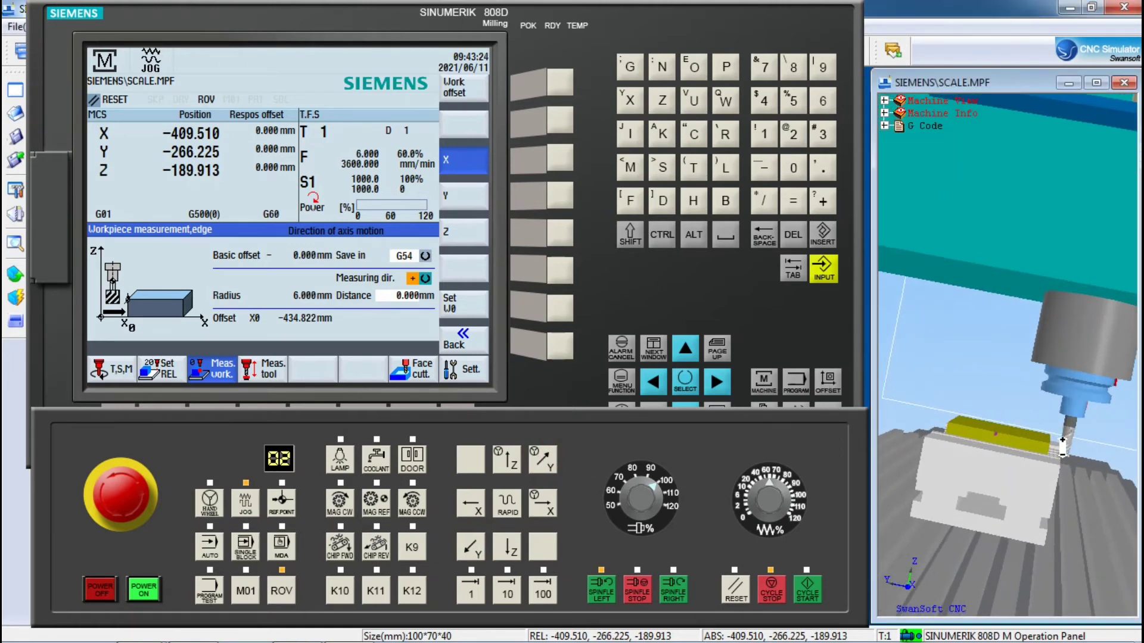
{"action": "scroll", "coordinate": [1031, 476], "scroll_direction": "up", "scroll_amount": 2}
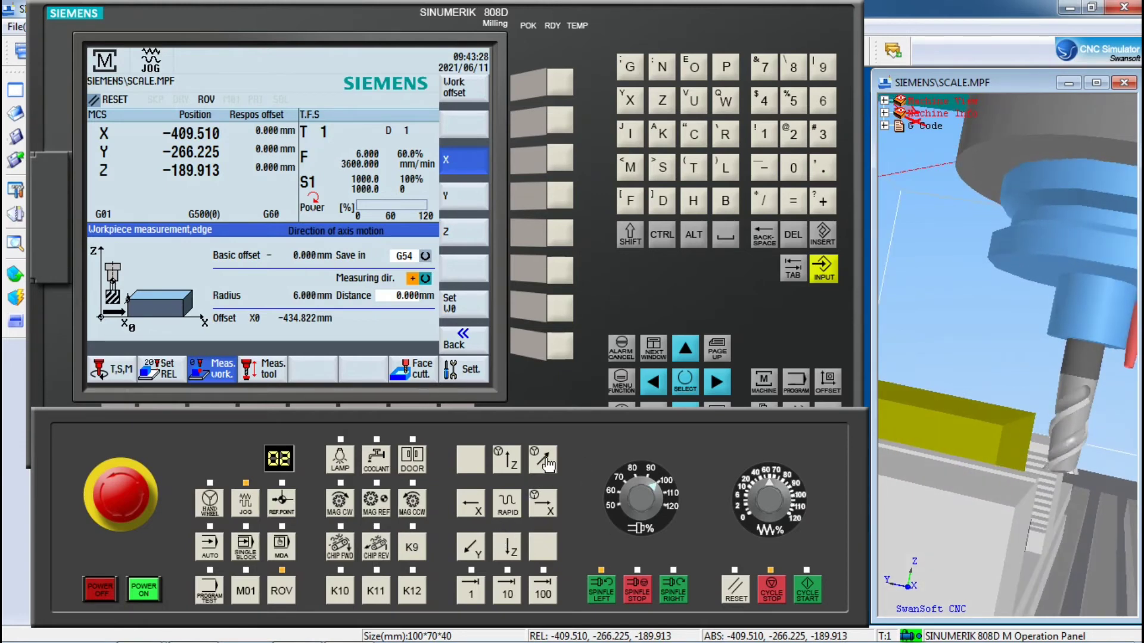
{"action": "left_click", "coordinate": [756, 496]}
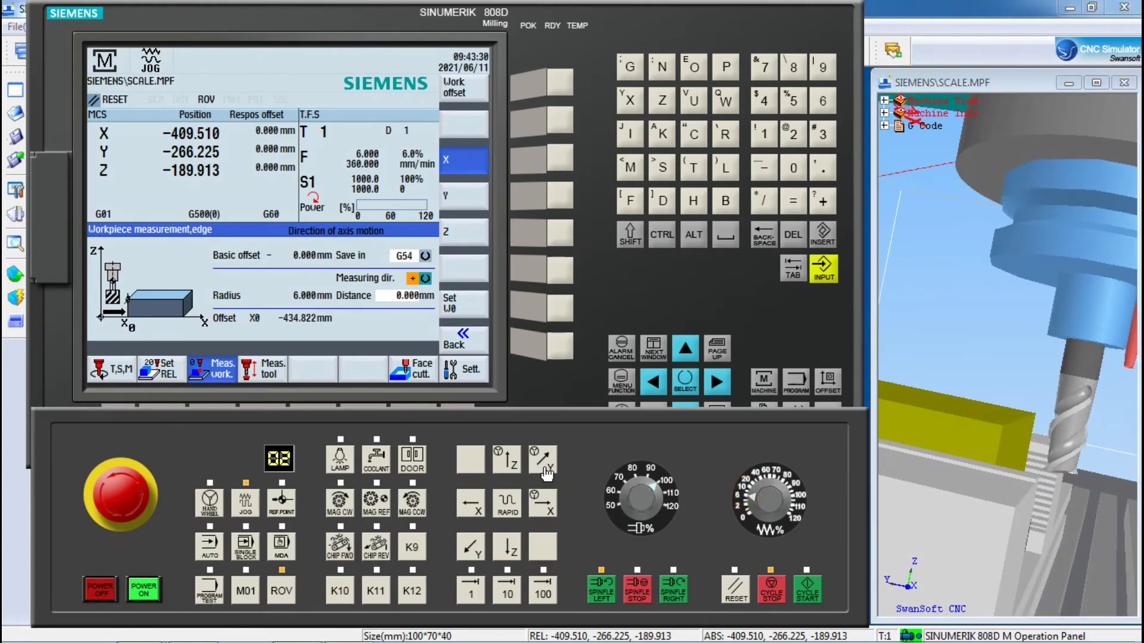
{"action": "left_click", "coordinate": [546, 468]}
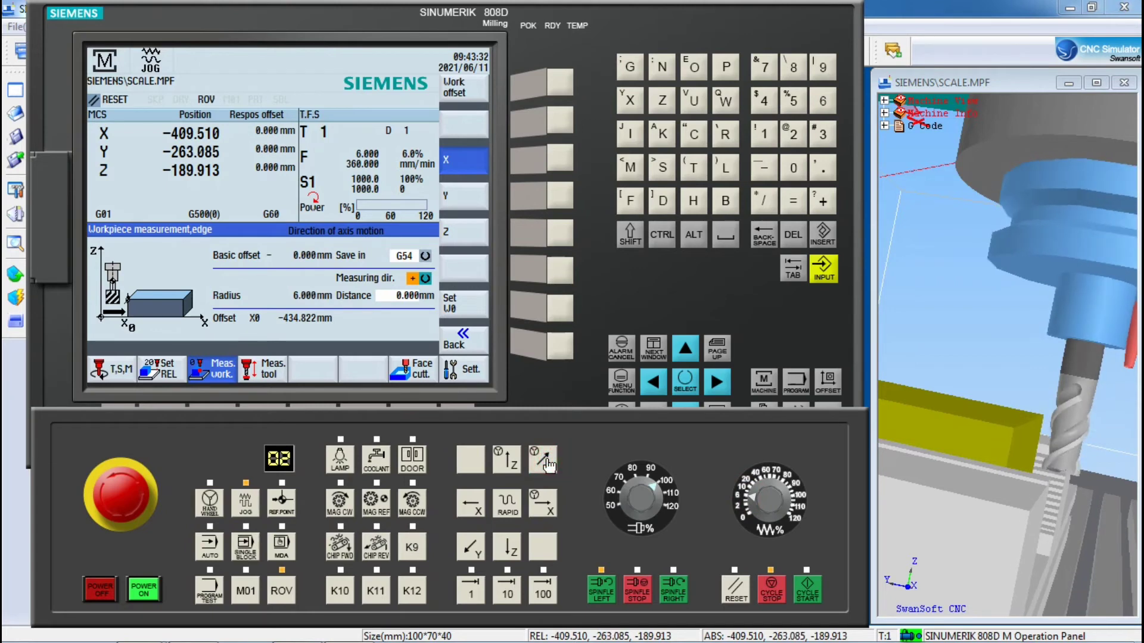
- Lower the feed override to 1% and nudge Y in the positive direction to about -255.9 mm, bringing the tool against the stock's front face
{"action": "left_click", "coordinate": [748, 504]}
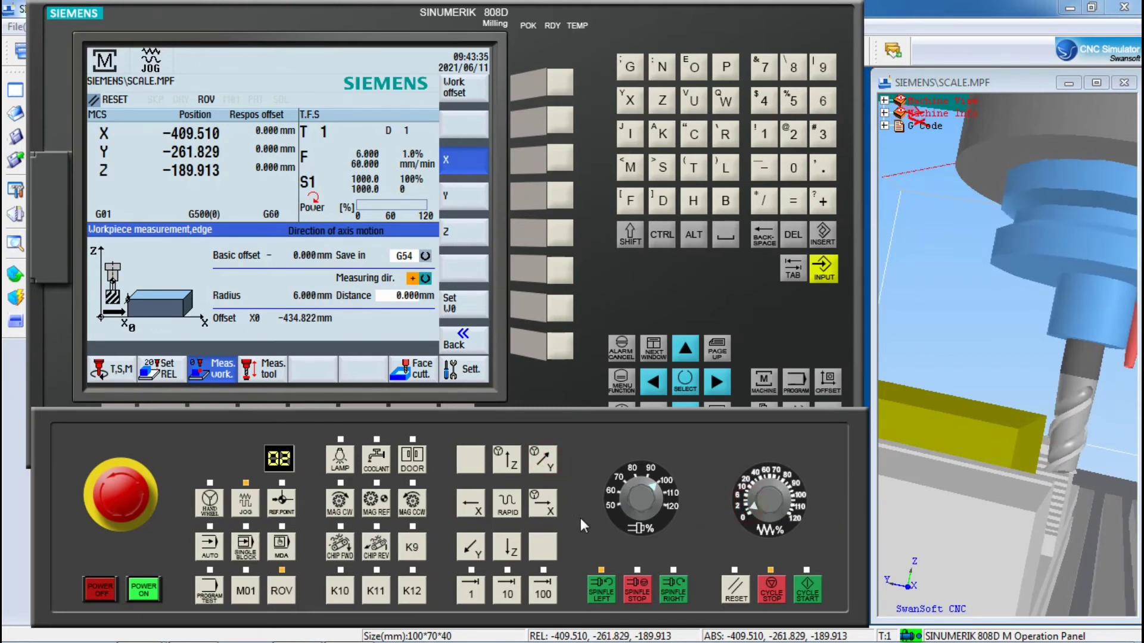
{"action": "left_click", "coordinate": [539, 462]}
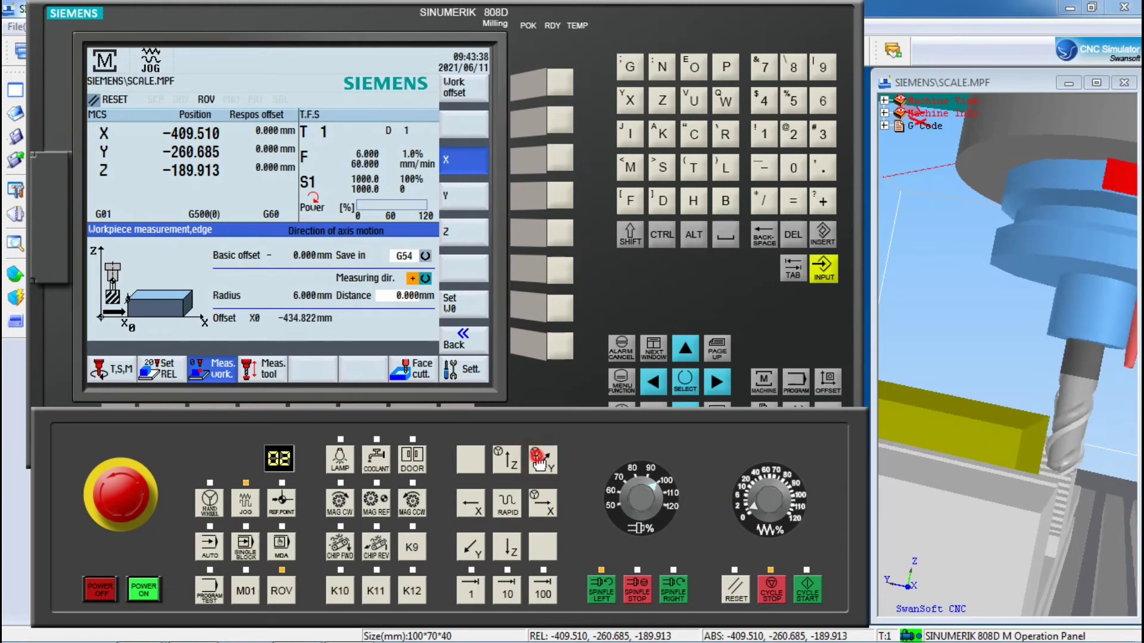
{"action": "left_click", "coordinate": [536, 456]}
{"action": "left_click", "coordinate": [536, 457]}
{"action": "left_click", "coordinate": [537, 457]}
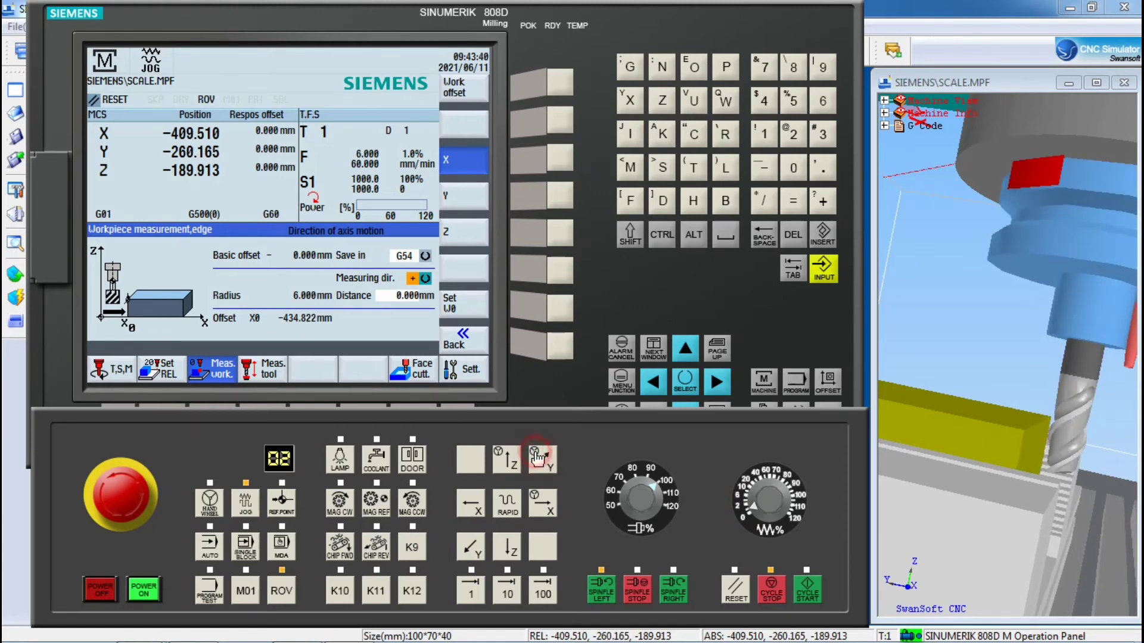
{"action": "left_click", "coordinate": [536, 456]}
{"action": "left_click", "coordinate": [537, 457]}
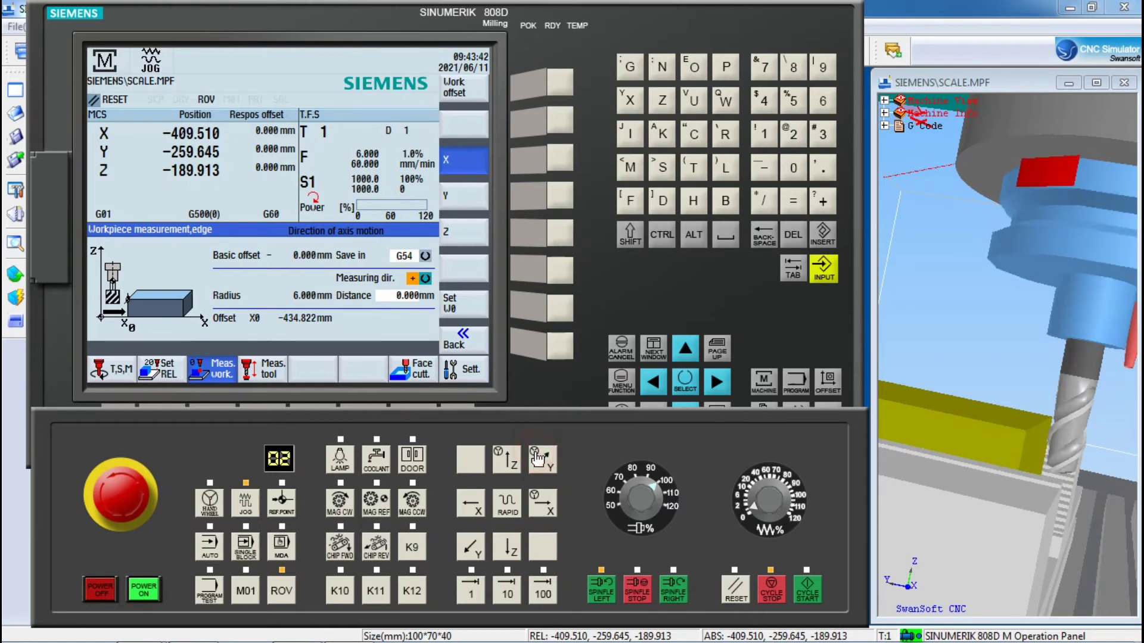
{"action": "left_click", "coordinate": [538, 457]}
{"action": "left_click", "coordinate": [537, 456]}
{"action": "left_click", "coordinate": [537, 457]}
{"action": "left_click", "coordinate": [538, 457]}
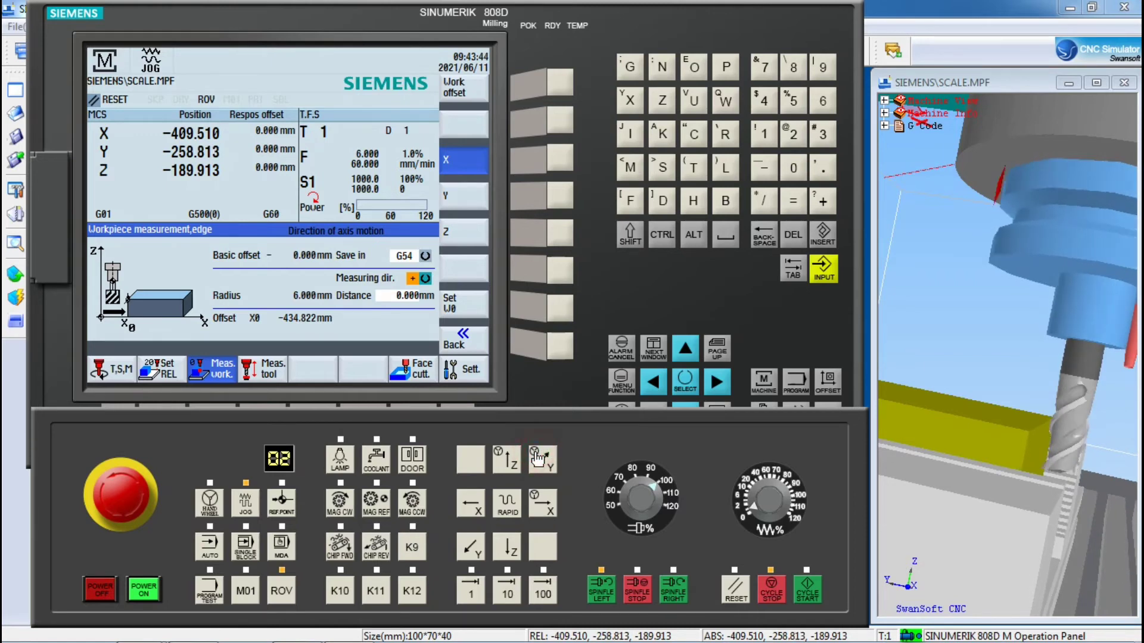
{"action": "left_click", "coordinate": [538, 457]}
{"action": "left_click", "coordinate": [537, 457]}
{"action": "left_click", "coordinate": [537, 458]}
{"action": "left_click", "coordinate": [537, 457]}
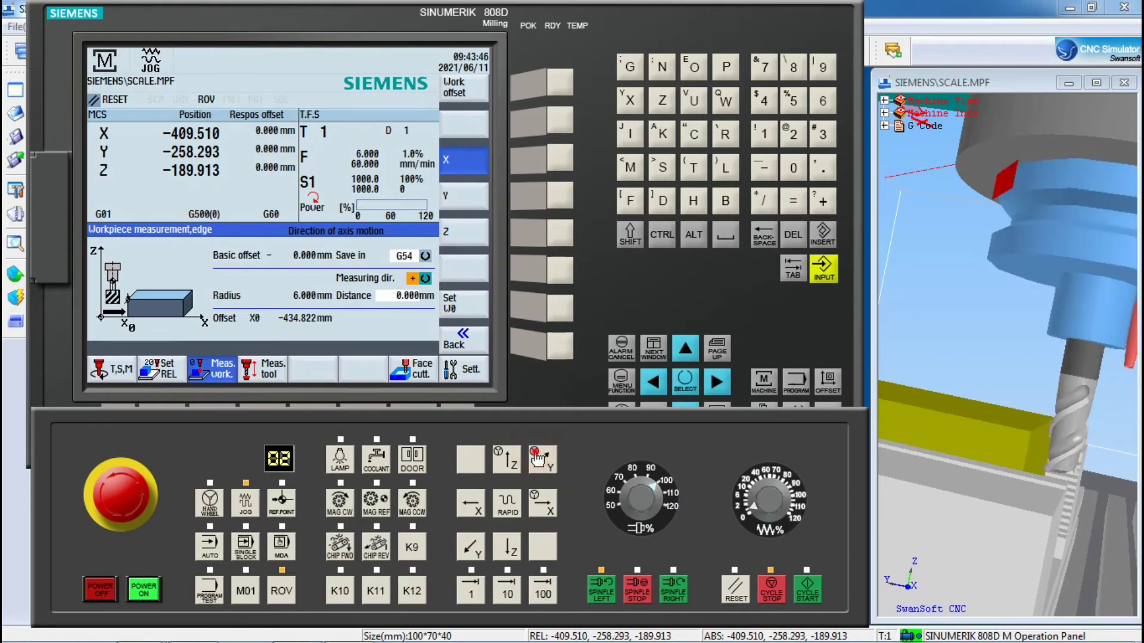
{"action": "left_click", "coordinate": [537, 458]}
{"action": "left_click", "coordinate": [537, 457]}
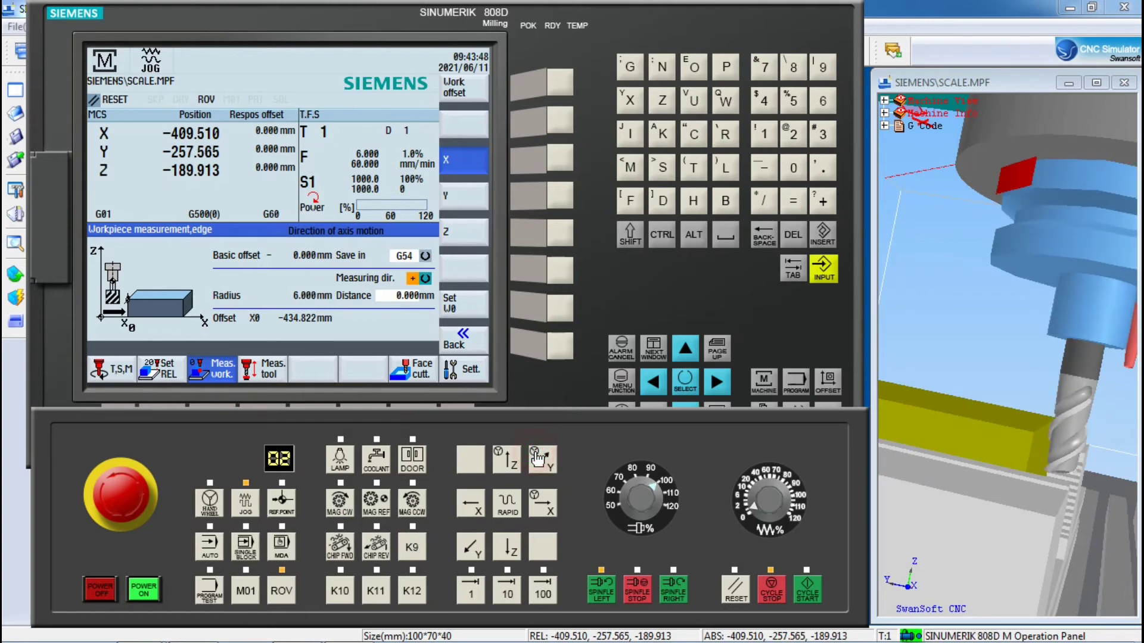
{"action": "left_click", "coordinate": [536, 456]}
{"action": "left_click", "coordinate": [542, 458]}
{"action": "left_click", "coordinate": [545, 460]}
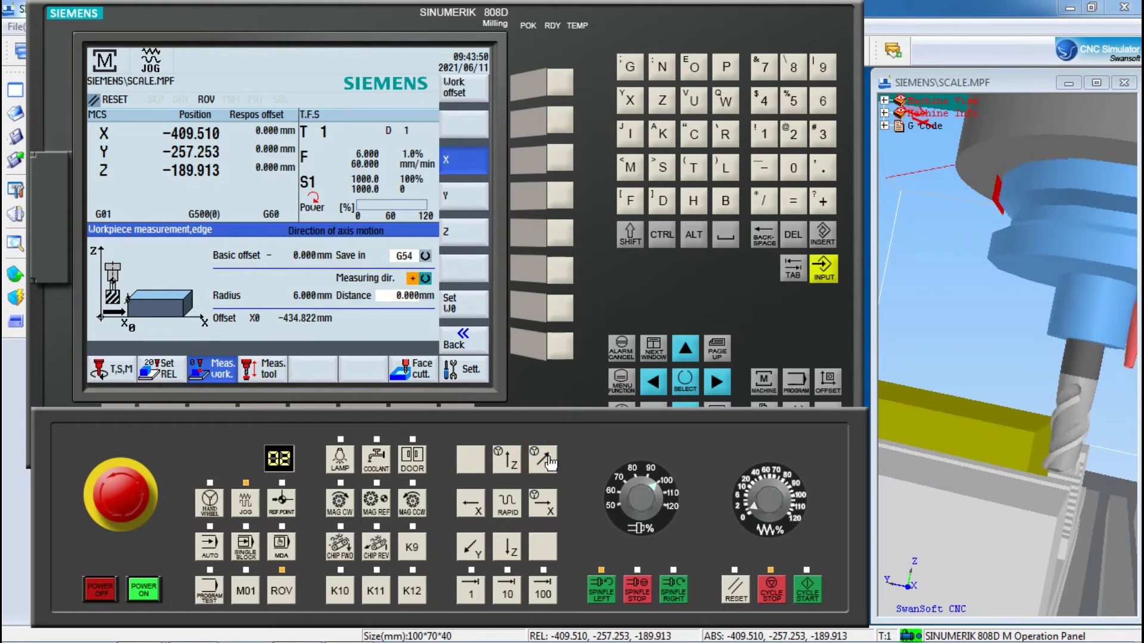
{"action": "left_click", "coordinate": [547, 463]}
{"action": "left_click", "coordinate": [548, 464]}
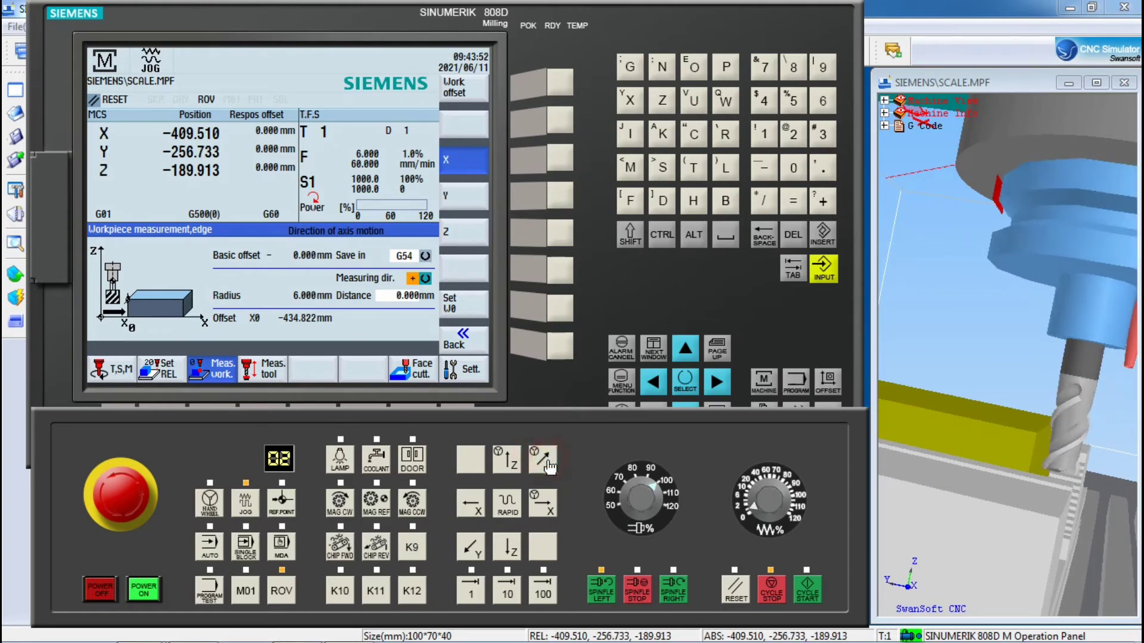
{"action": "left_click", "coordinate": [549, 467]}
{"action": "left_click", "coordinate": [547, 468]}
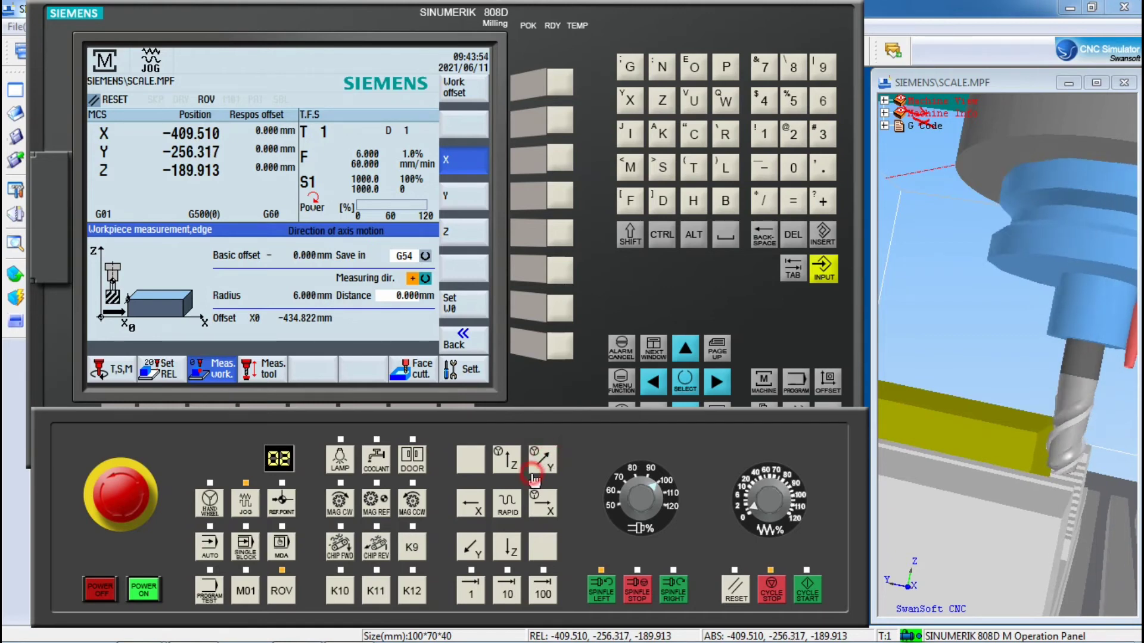
{"action": "left_click", "coordinate": [539, 470]}
{"action": "left_click", "coordinate": [539, 469]}
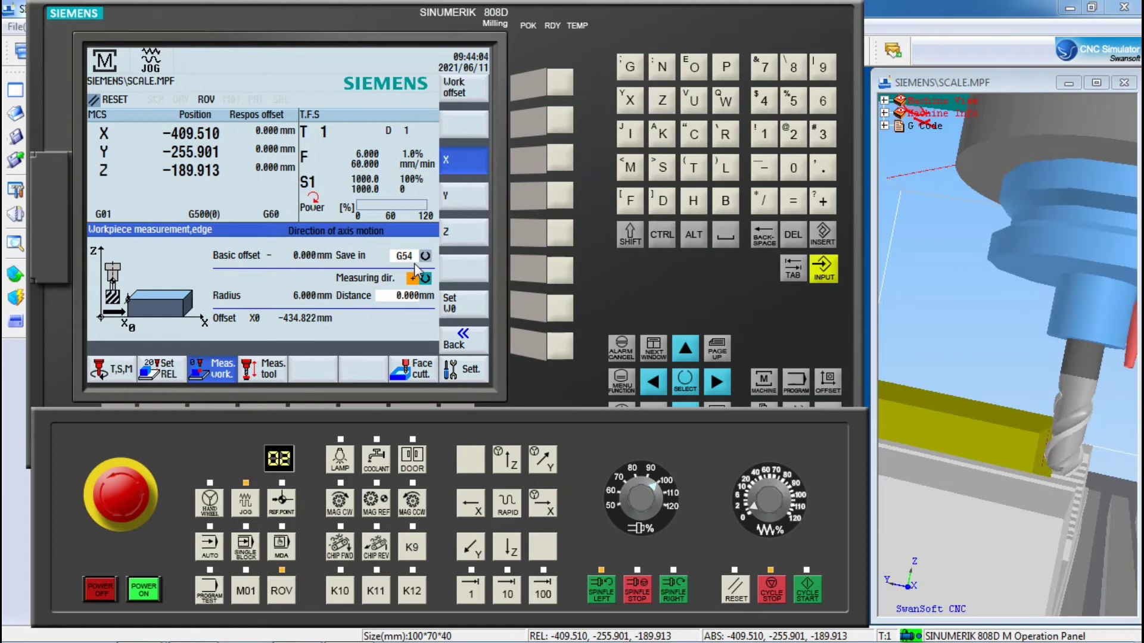
- Switch the edge measurement to Y and set the Y0 work offset in G54 with distance 0 and positive measuring direction
{"action": "left_click", "coordinate": [558, 199]}
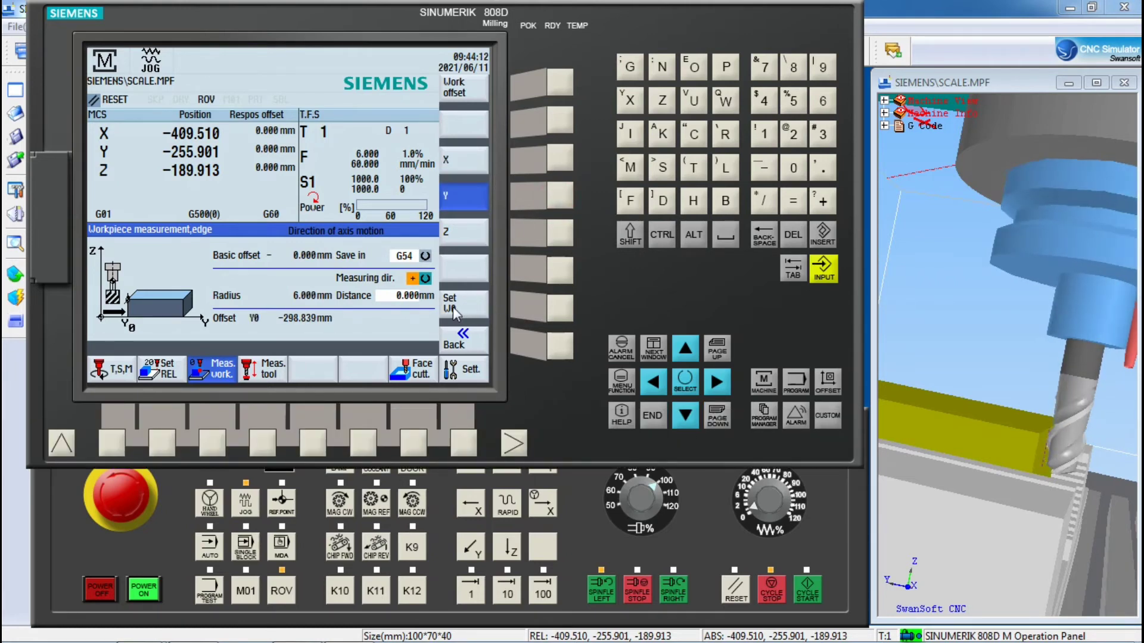
{"action": "left_click", "coordinate": [562, 312]}
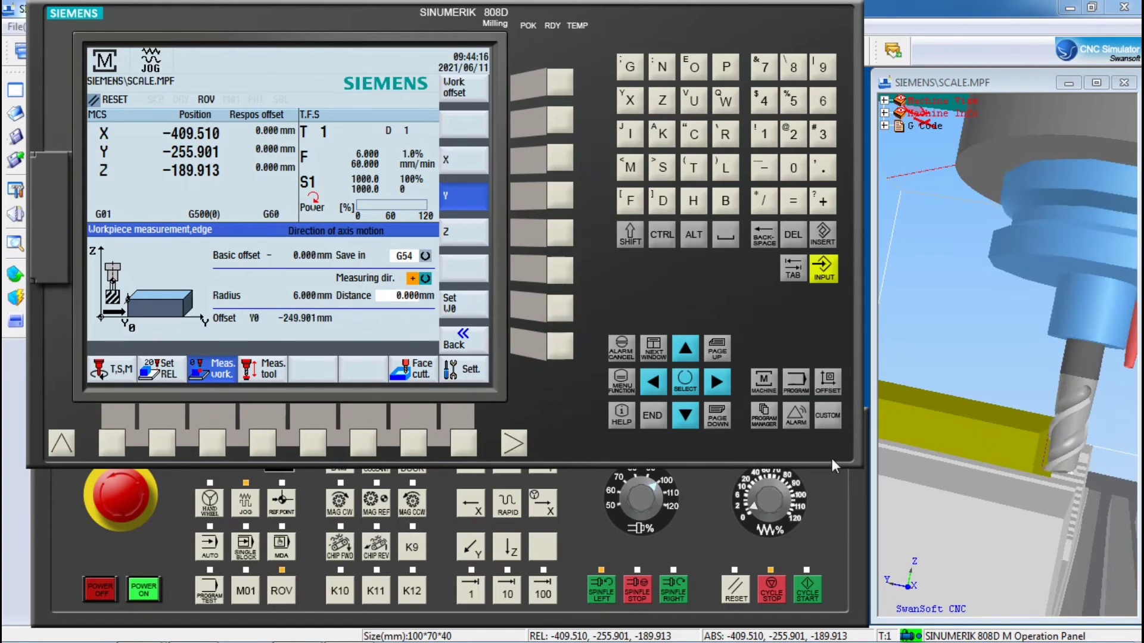
- Set the spindle and feed overrides to 90% and retract Z to about -118.9 mm, clear of the stock
{"action": "left_click", "coordinate": [612, 522]}
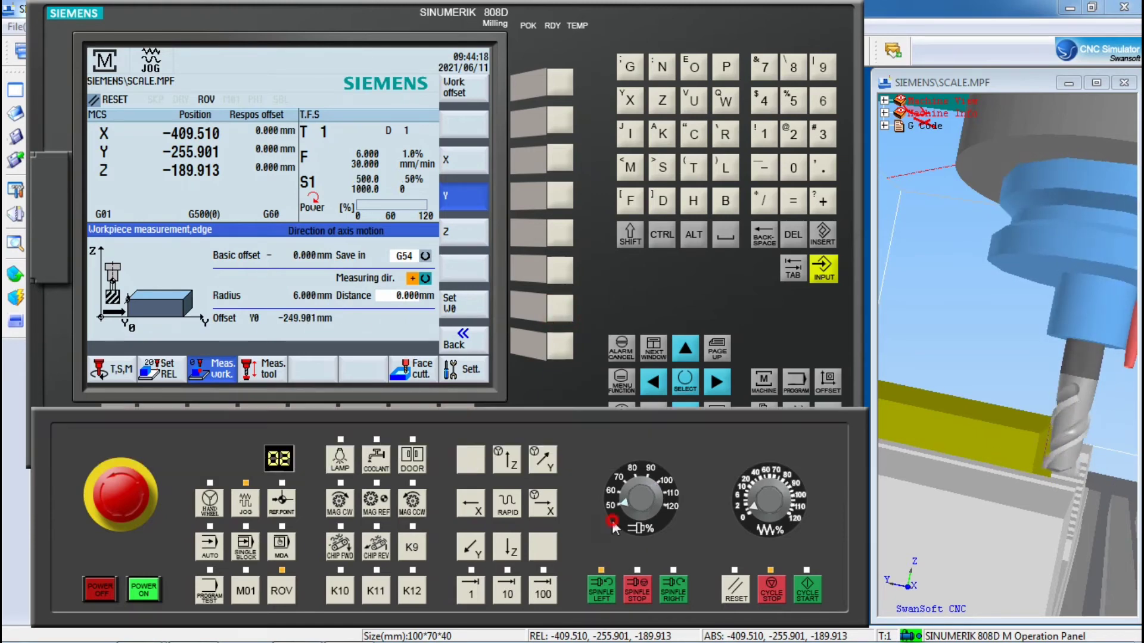
{"action": "left_click", "coordinate": [619, 494]}
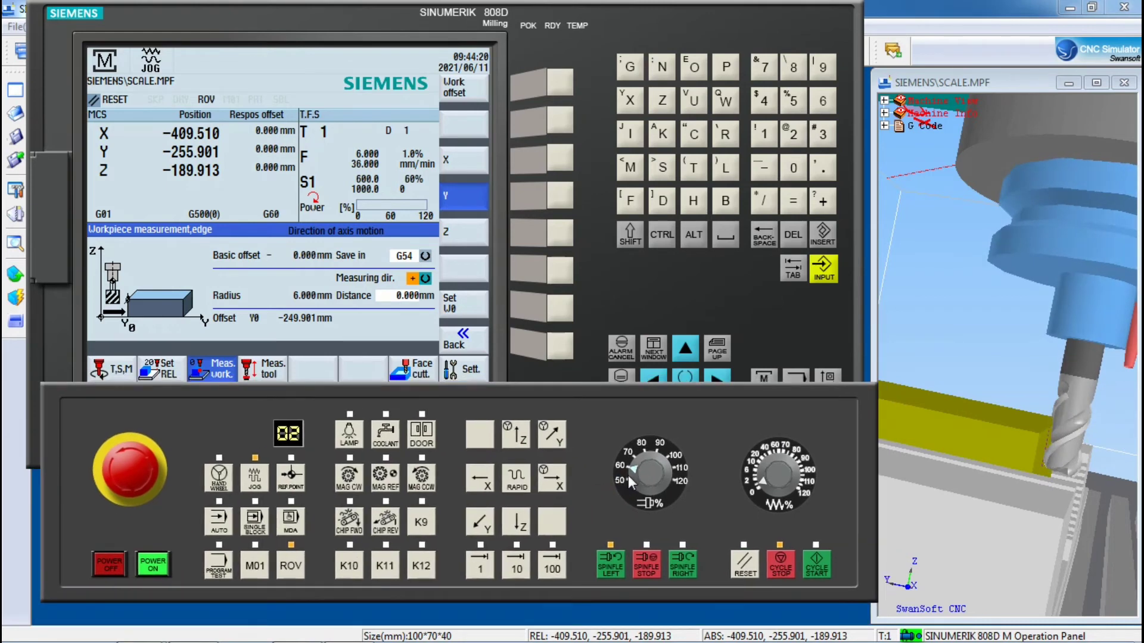
{"action": "left_click", "coordinate": [631, 455]}
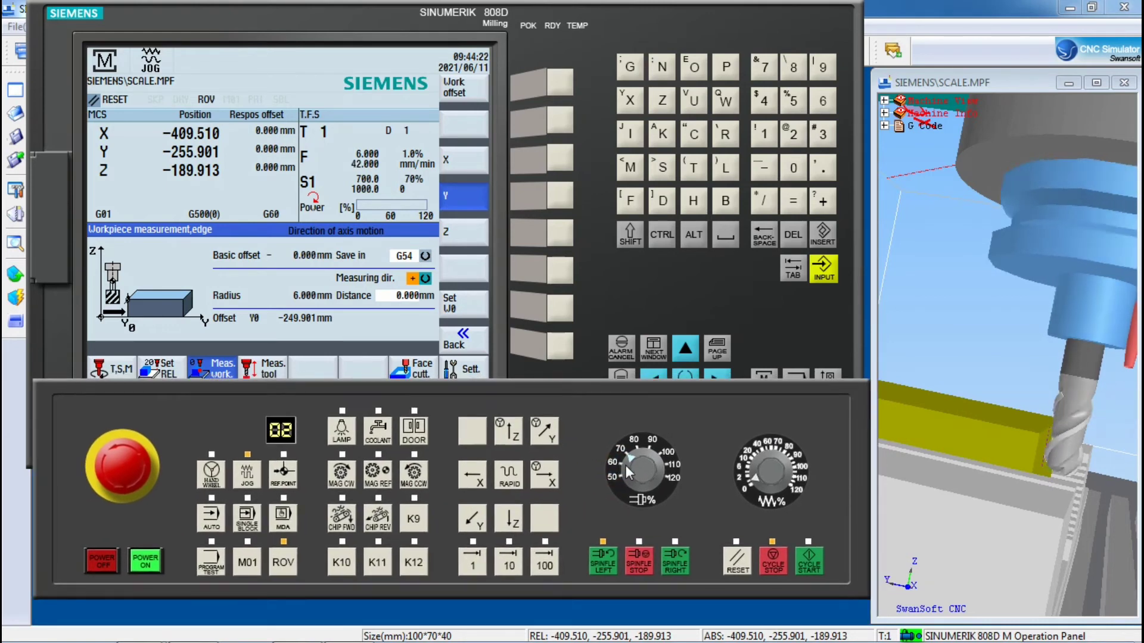
{"action": "left_click", "coordinate": [649, 451]}
{"action": "left_click", "coordinate": [507, 433]}
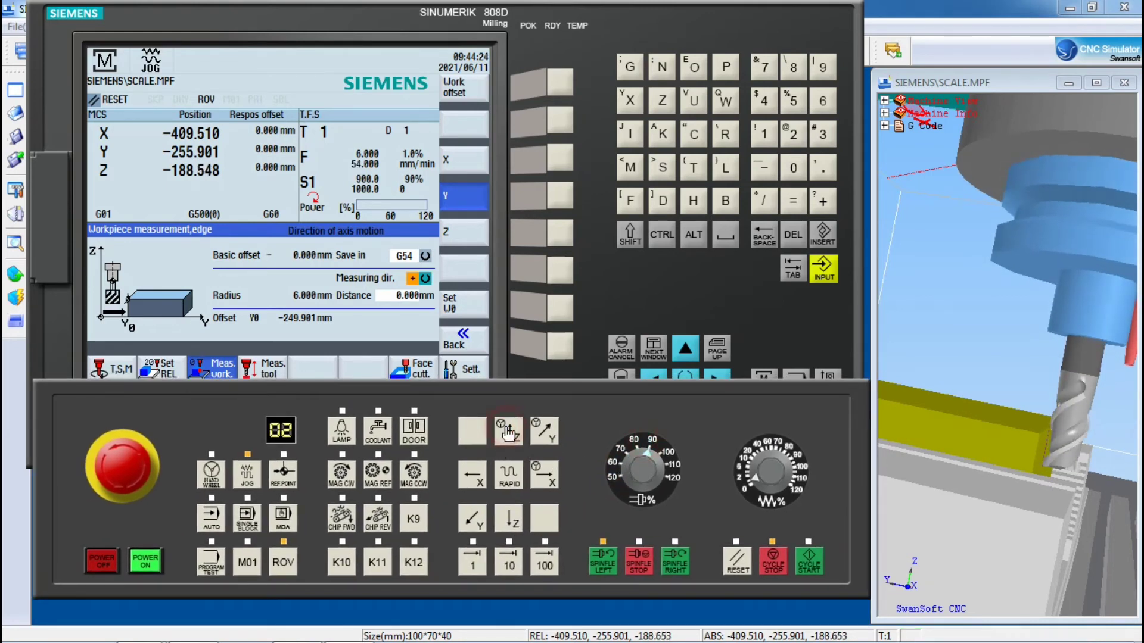
{"action": "left_click", "coordinate": [795, 451]}
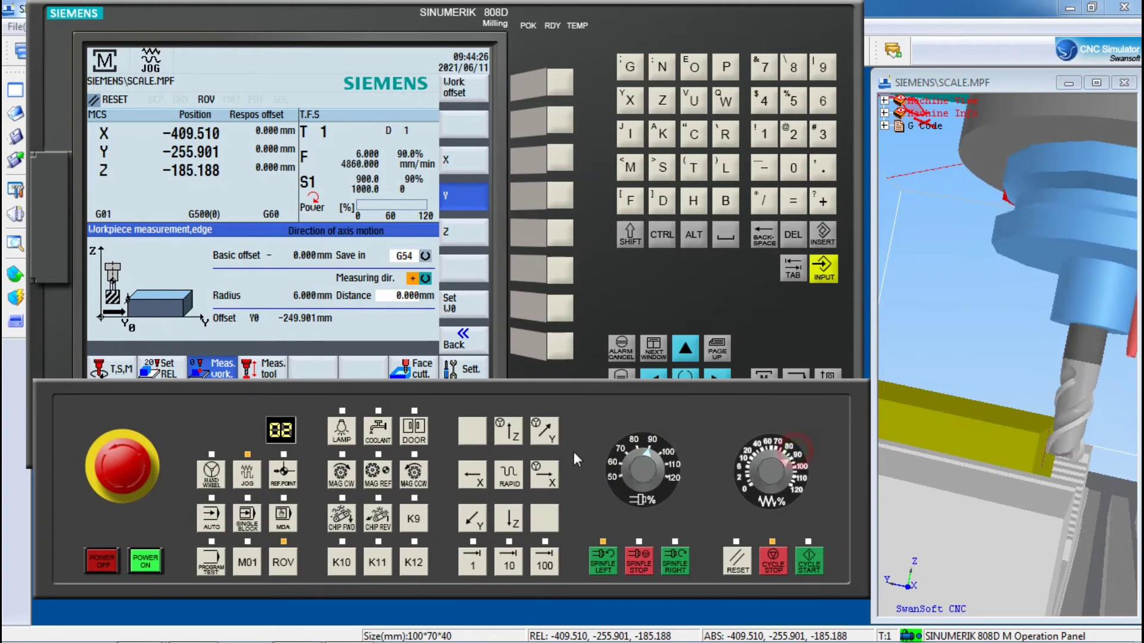
{"action": "left_click", "coordinate": [514, 440]}
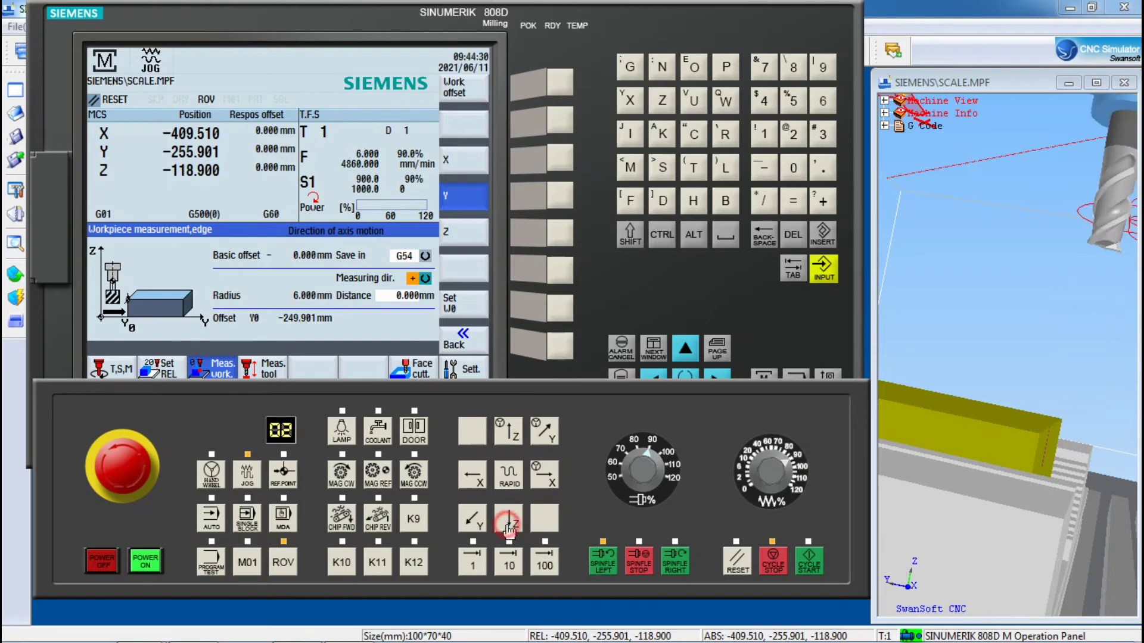
- Jog Y in the positive direction to about -217.95 mm to place the raised tool above the stock's top face
{"action": "left_click_drag", "start_coordinate": [1061, 411], "coordinate": [906, 415]}
{"action": "scroll", "coordinate": [1015, 419], "scroll_direction": "down", "scroll_amount": 3}
{"action": "scroll", "coordinate": [1014, 418], "scroll_direction": "down", "scroll_amount": 2}
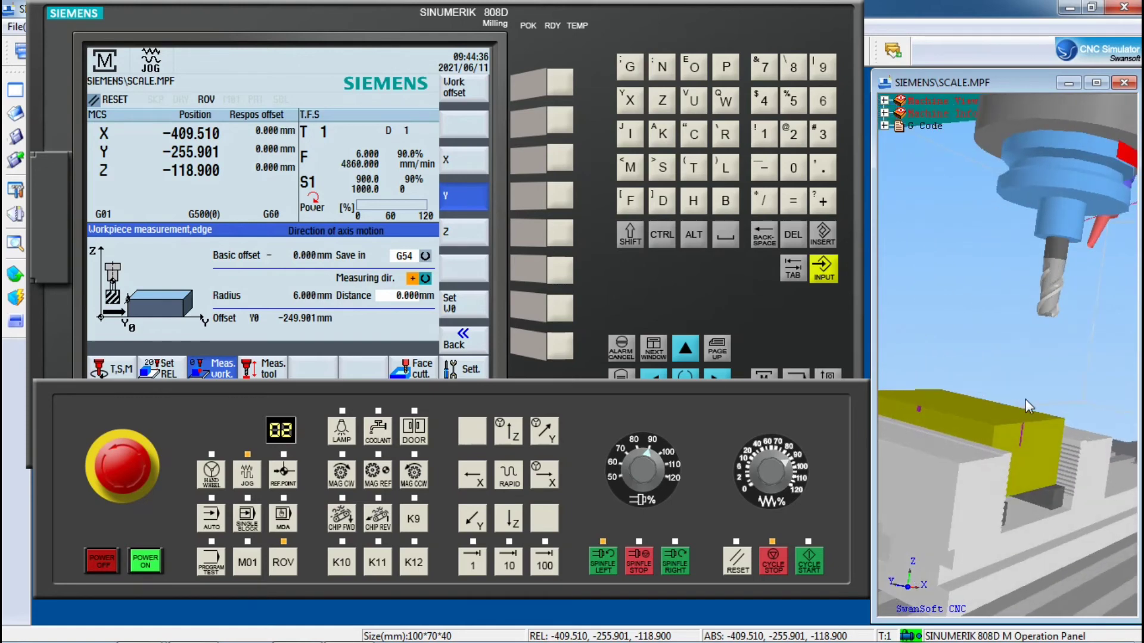
{"action": "scroll", "coordinate": [1034, 375], "scroll_direction": "up", "scroll_amount": 1}
{"action": "scroll", "coordinate": [991, 423], "scroll_direction": "up", "scroll_amount": 2}
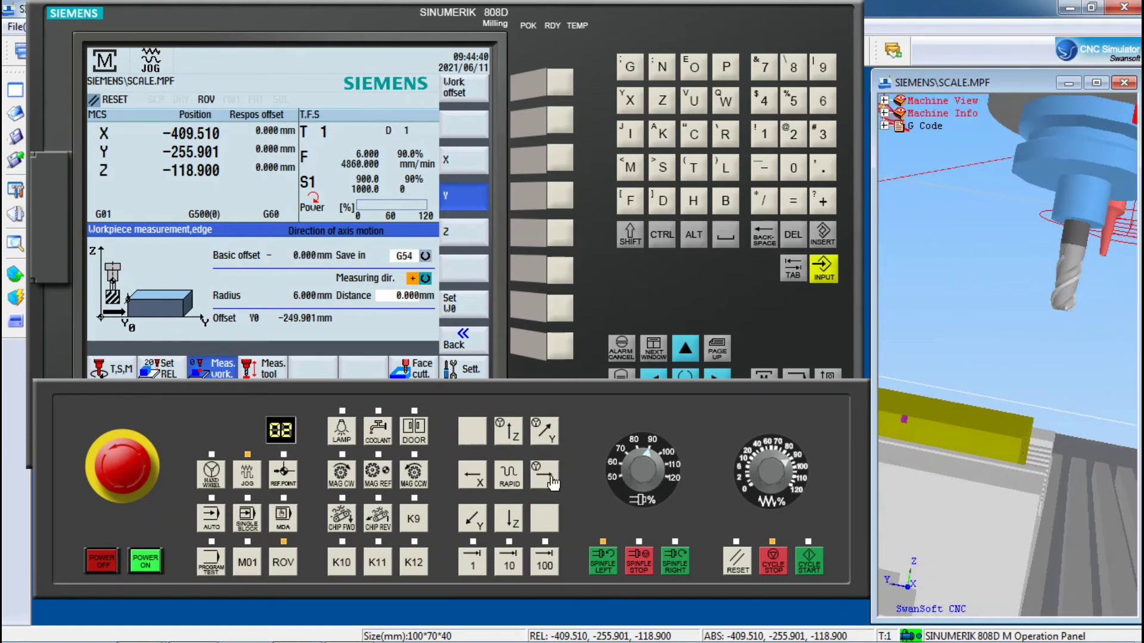
{"action": "left_click", "coordinate": [541, 430]}
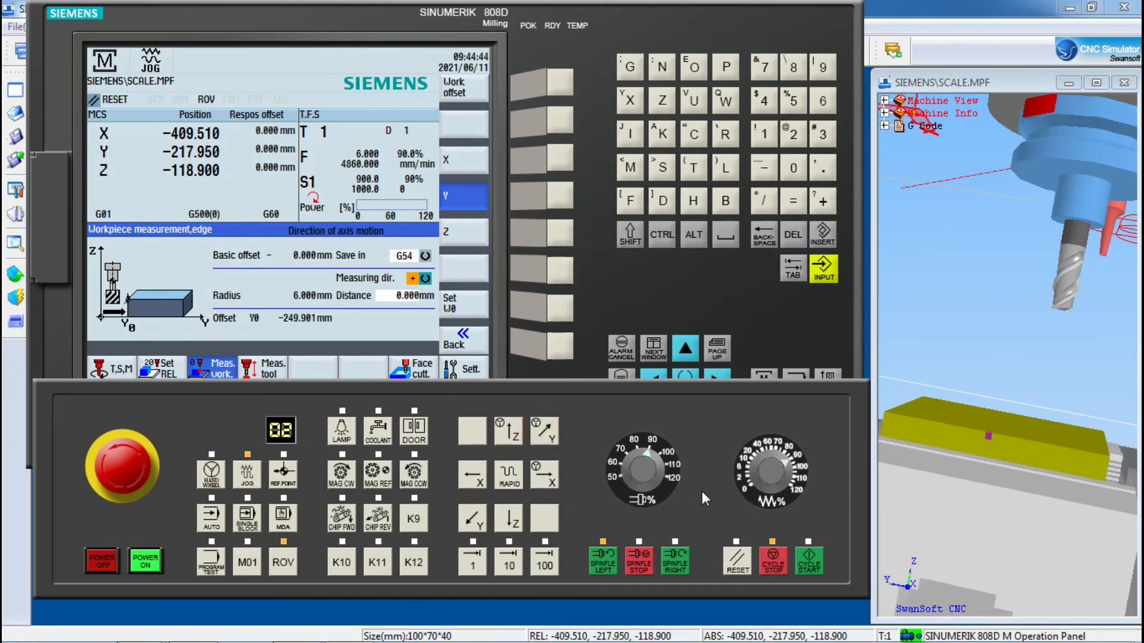
- Lower Z over the stock to about -156.9 mm, then continue down to about -158.1 mm with the feed override at 4%
{"action": "left_click", "coordinate": [513, 521]}
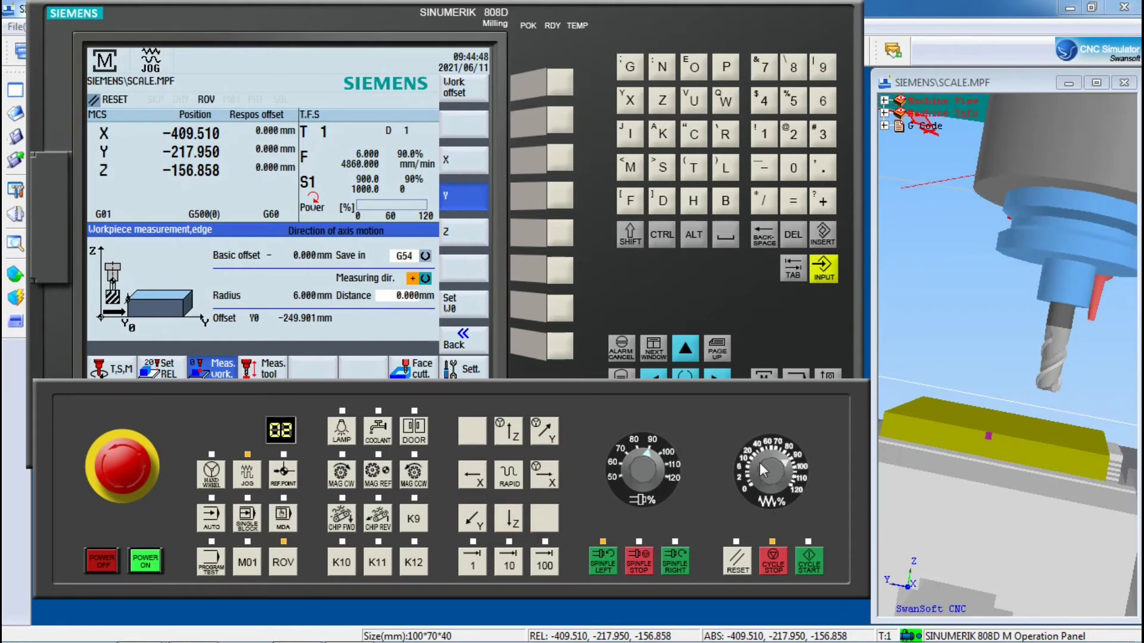
{"action": "left_click_drag", "start_coordinate": [1010, 419], "coordinate": [1037, 429]}
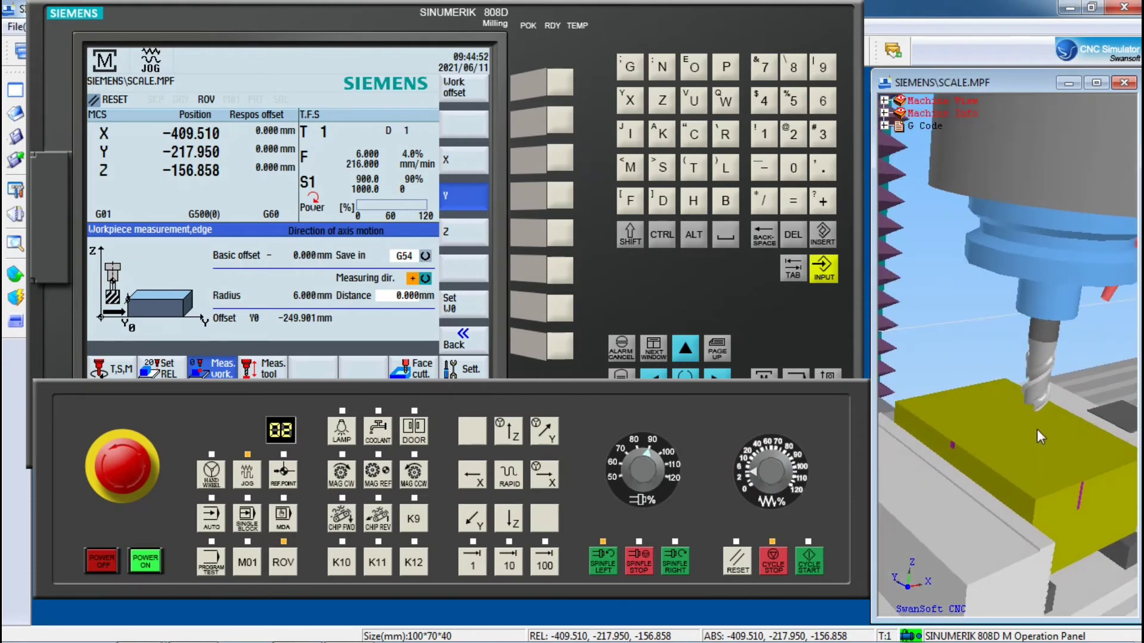
{"action": "left_click", "coordinate": [513, 521]}
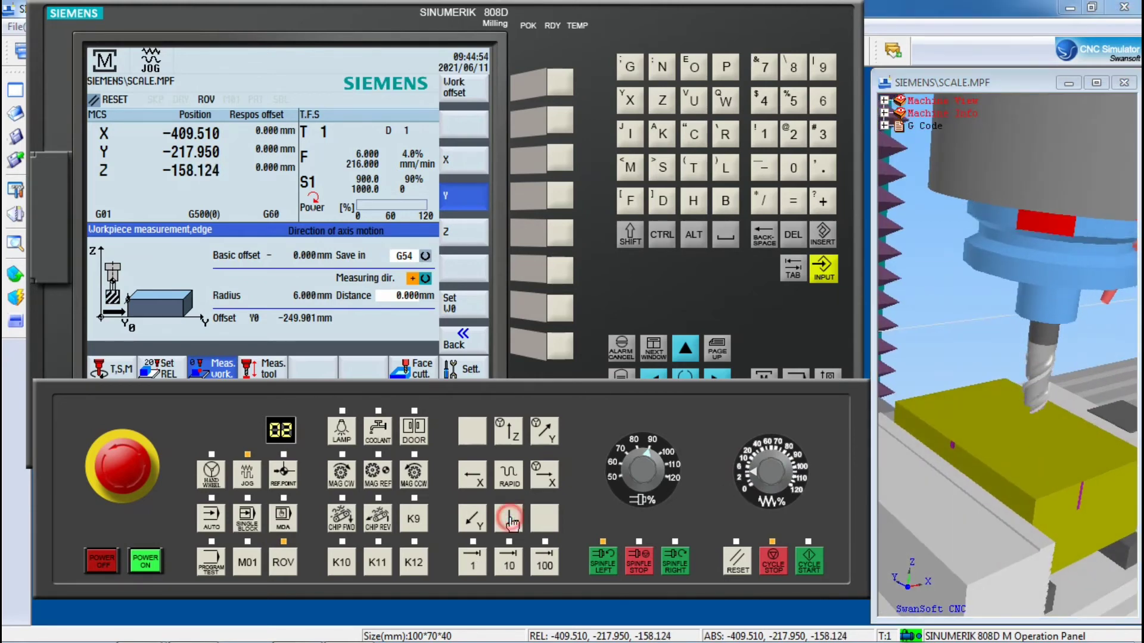
- Raise the feed override to 30% and lower Z to about -177.1 mm, bringing the tool down to the stock's top face
{"action": "left_click_drag", "start_coordinate": [1082, 426], "coordinate": [1012, 347]}
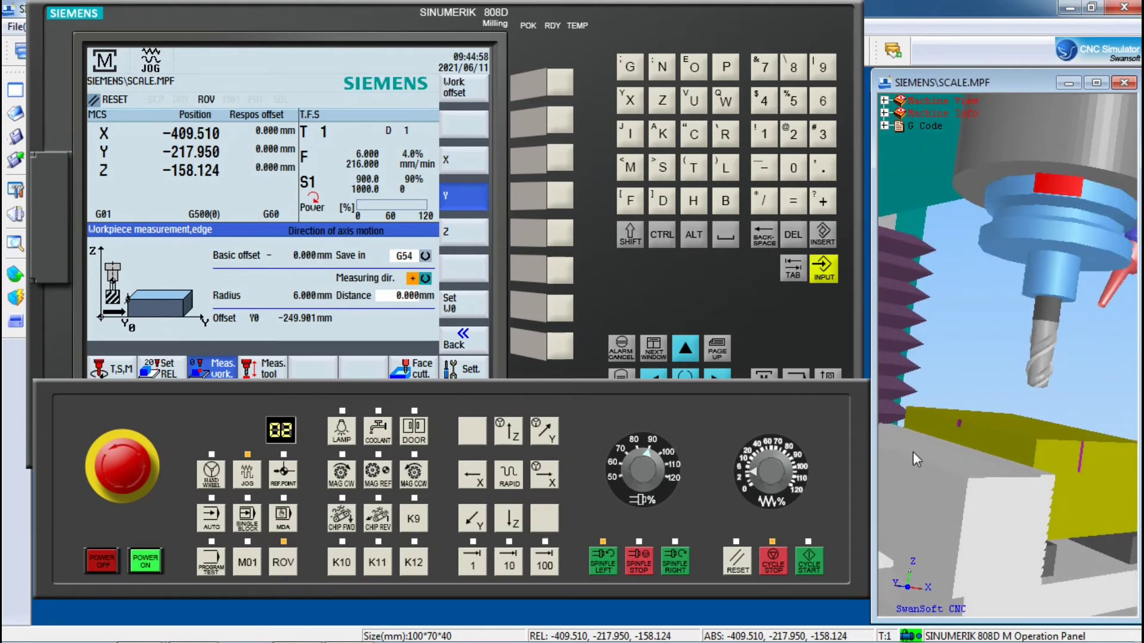
{"action": "left_click", "coordinate": [758, 459]}
{"action": "left_click", "coordinate": [758, 460]}
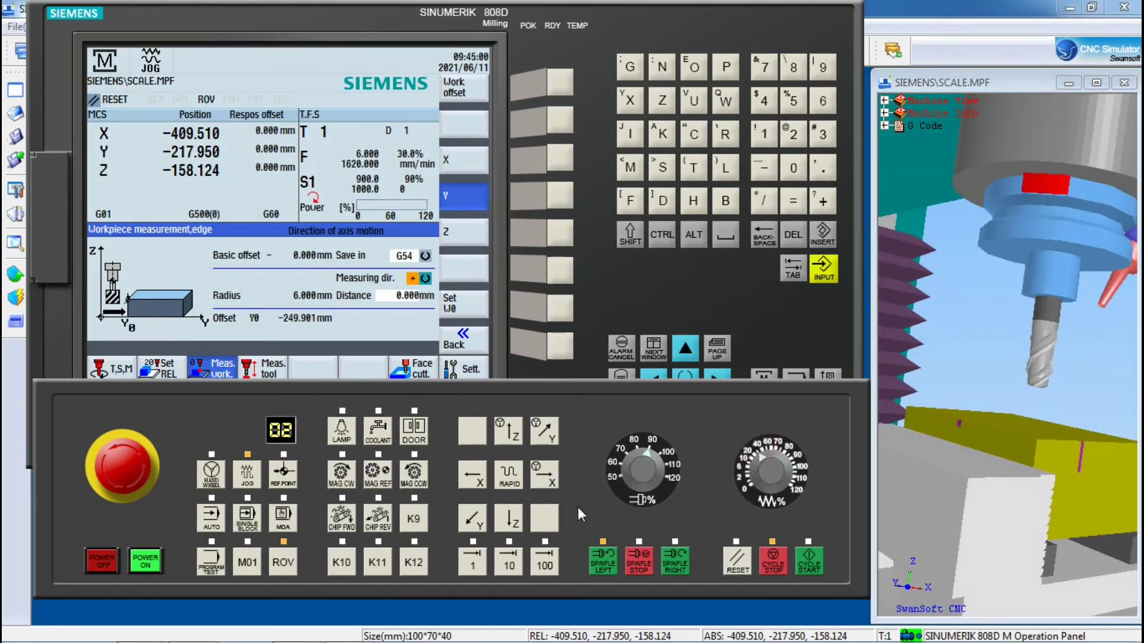
{"action": "left_click", "coordinate": [512, 521]}
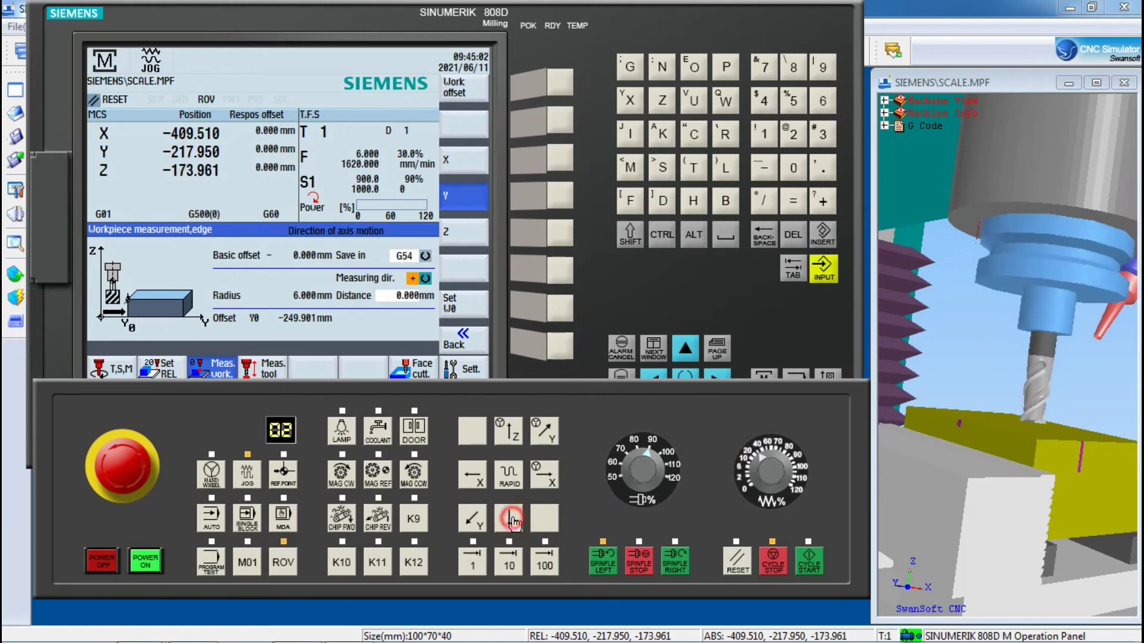
{"action": "left_click_drag", "start_coordinate": [512, 521], "coordinate": [512, 521]}
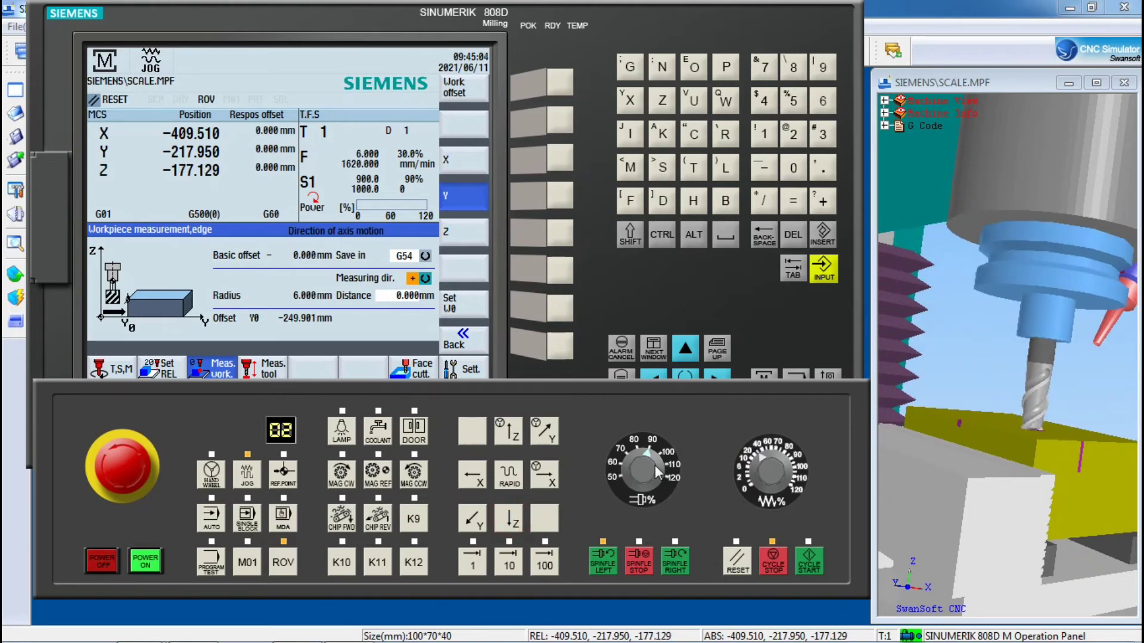
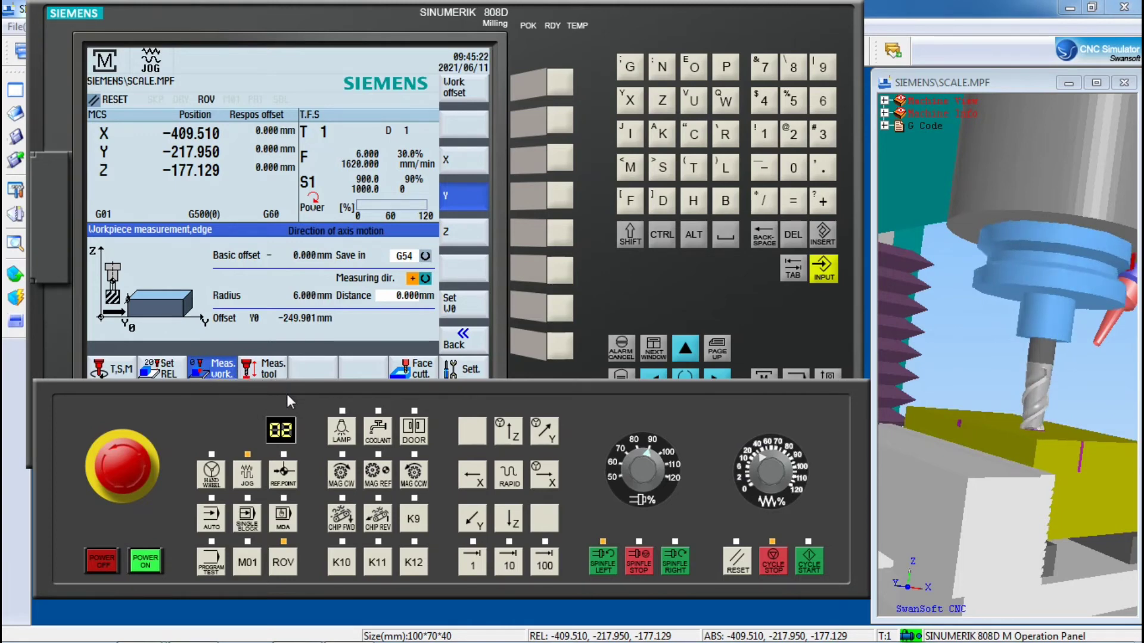
{"action": "mouse_move", "coordinate": [271, 406]}
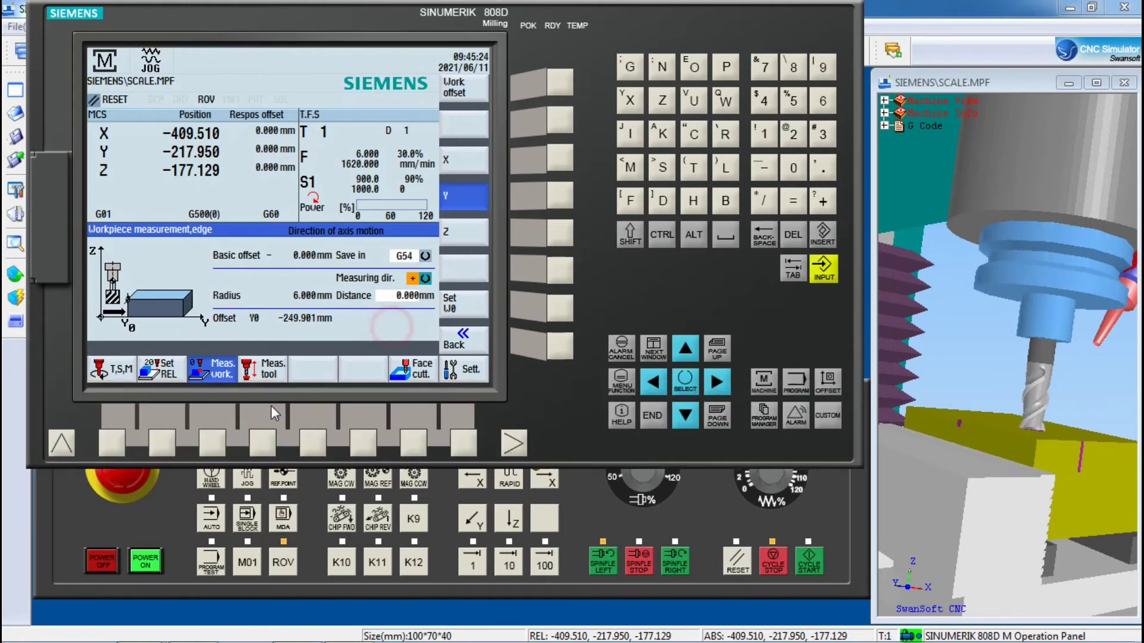
- Measure tool 1's length manually at the fixed point with Z0 at 0, then review the tool list and work offsets
{"action": "left_click", "coordinate": [267, 446]}
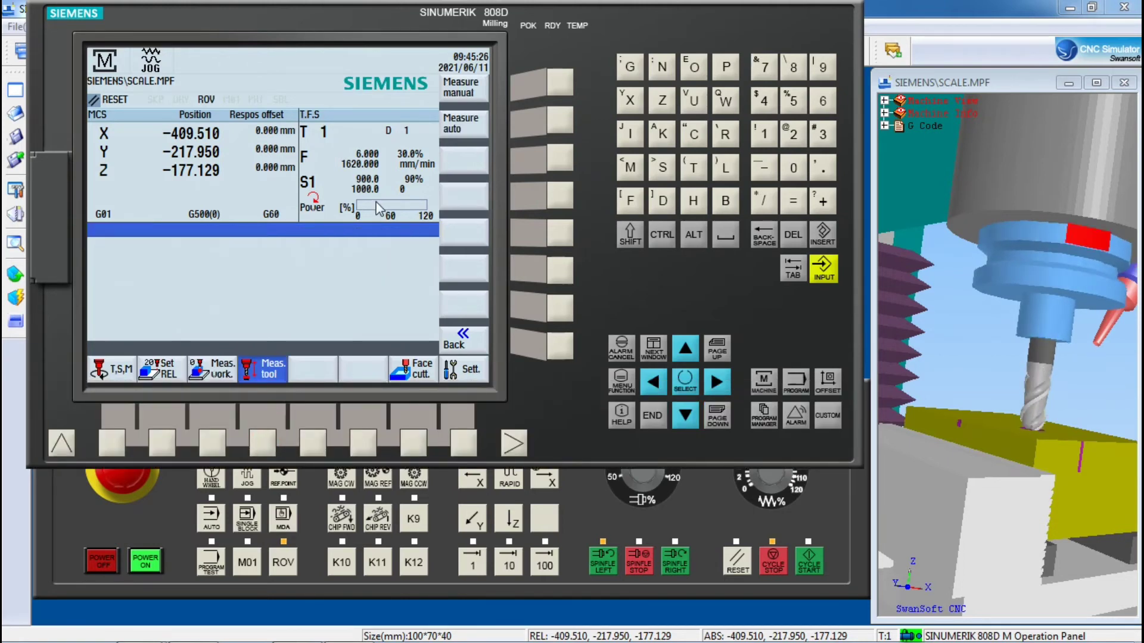
{"action": "left_click", "coordinate": [563, 81]}
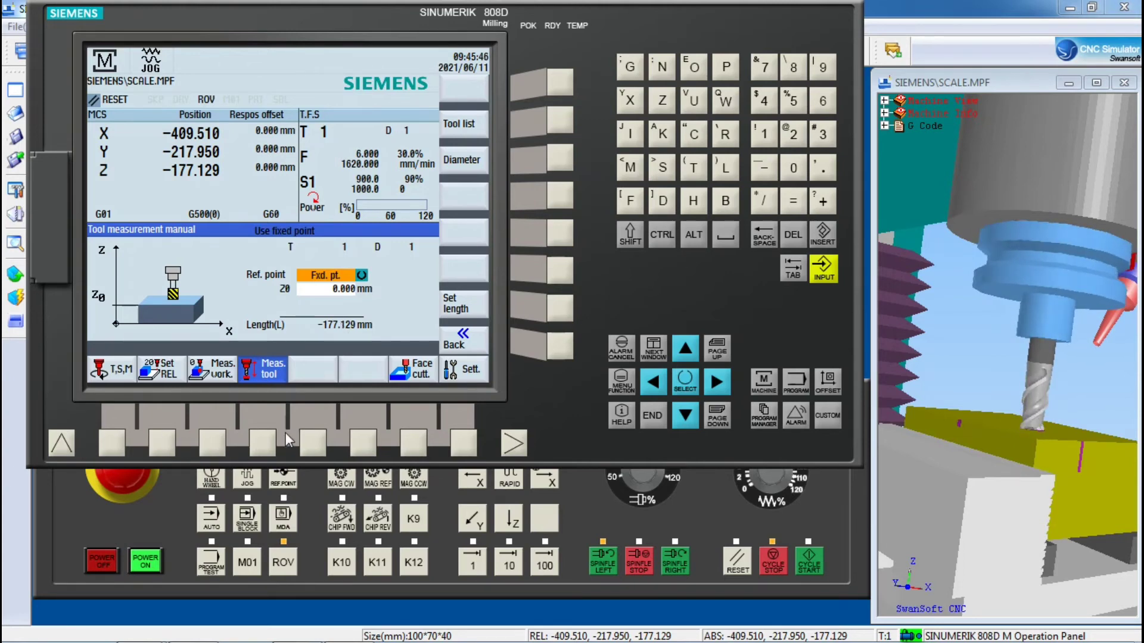
{"action": "left_click", "coordinate": [826, 387]}
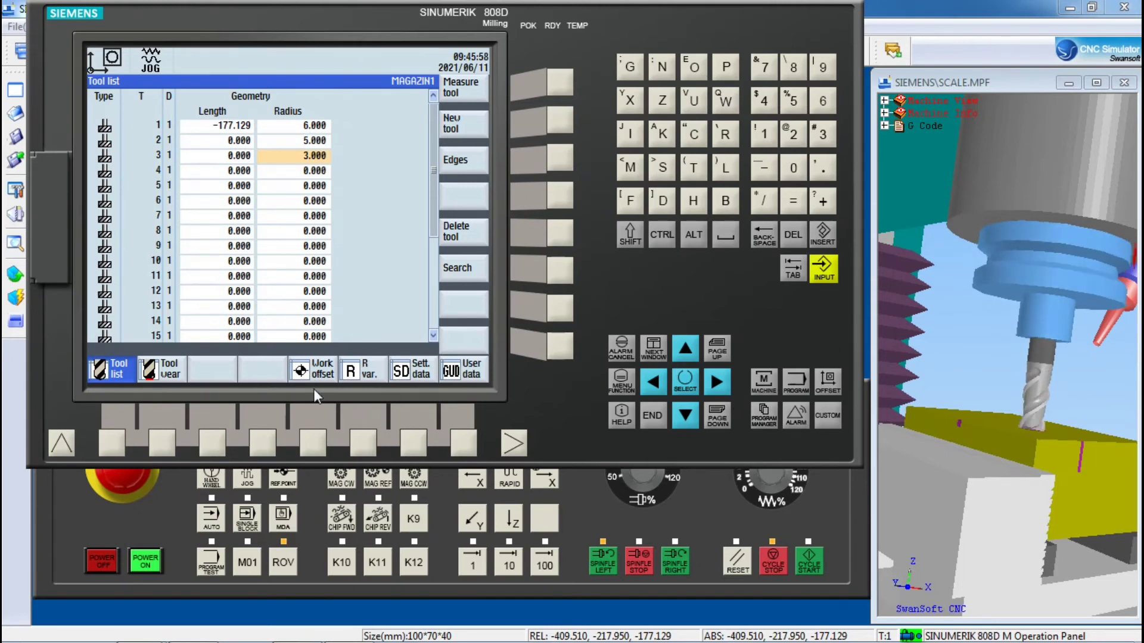
{"action": "left_click", "coordinate": [313, 444]}
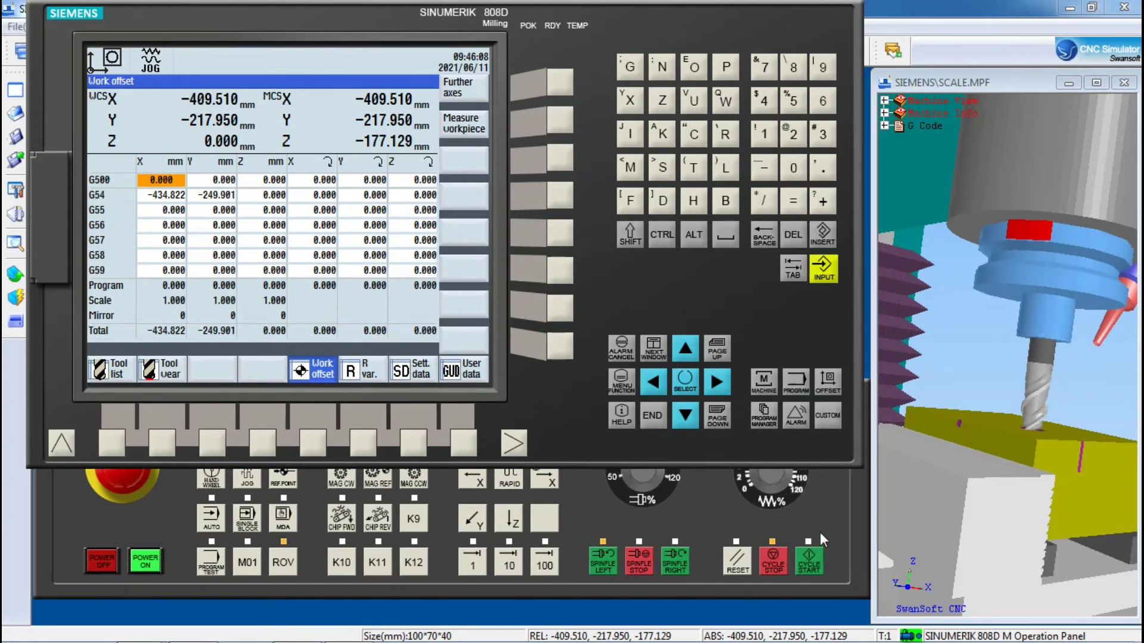
- Retract Z to about -8.1 mm, well above the stock, and reset the control to stop the spindle
{"action": "mouse_move", "coordinate": [789, 557]}
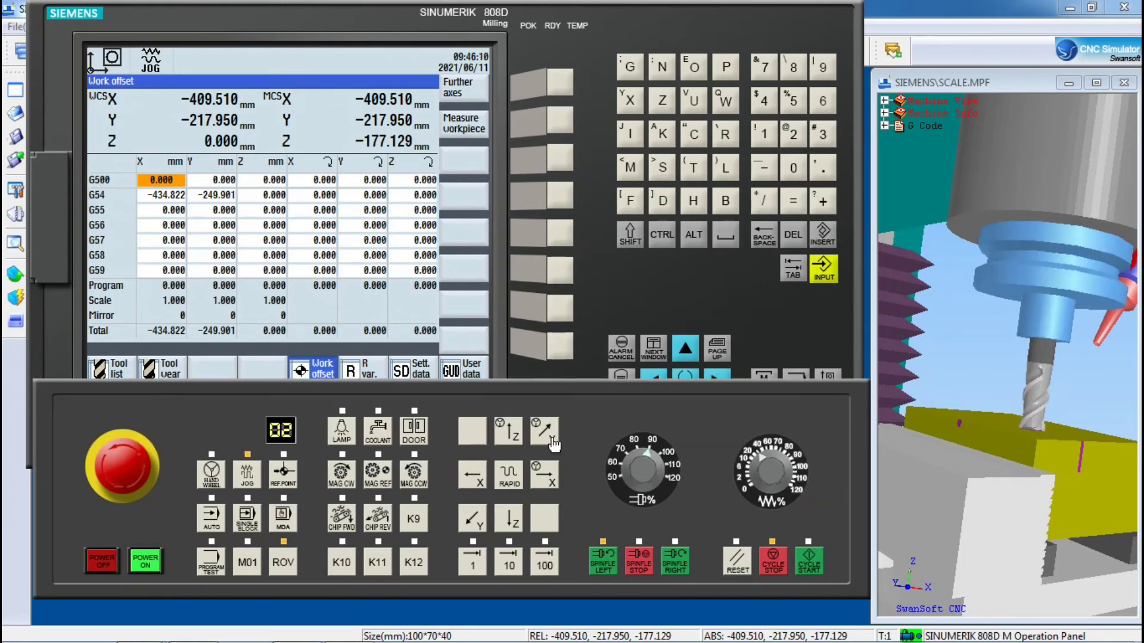
{"action": "left_click", "coordinate": [511, 429]}
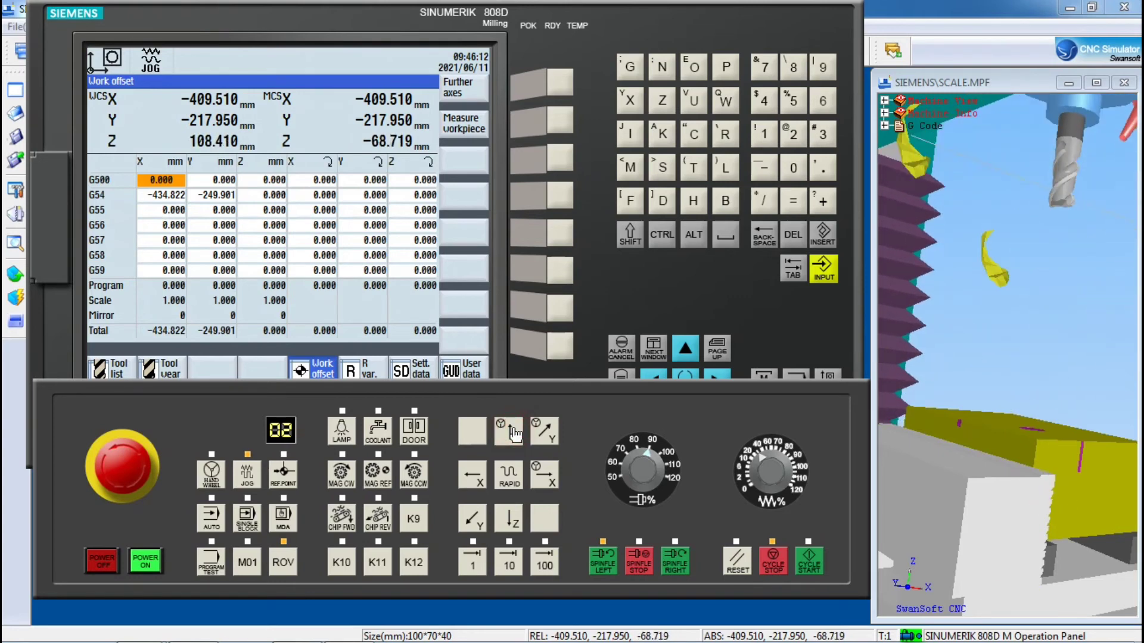
{"action": "left_click", "coordinate": [736, 566]}
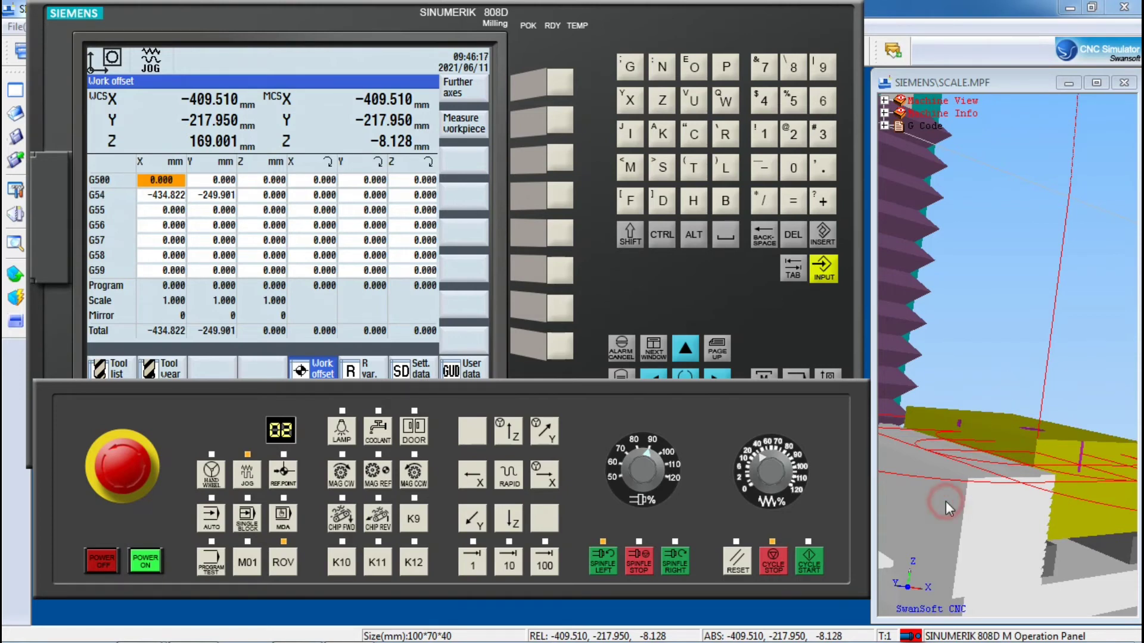
{"action": "scroll", "coordinate": [945, 502], "scroll_direction": "down", "scroll_amount": 5}
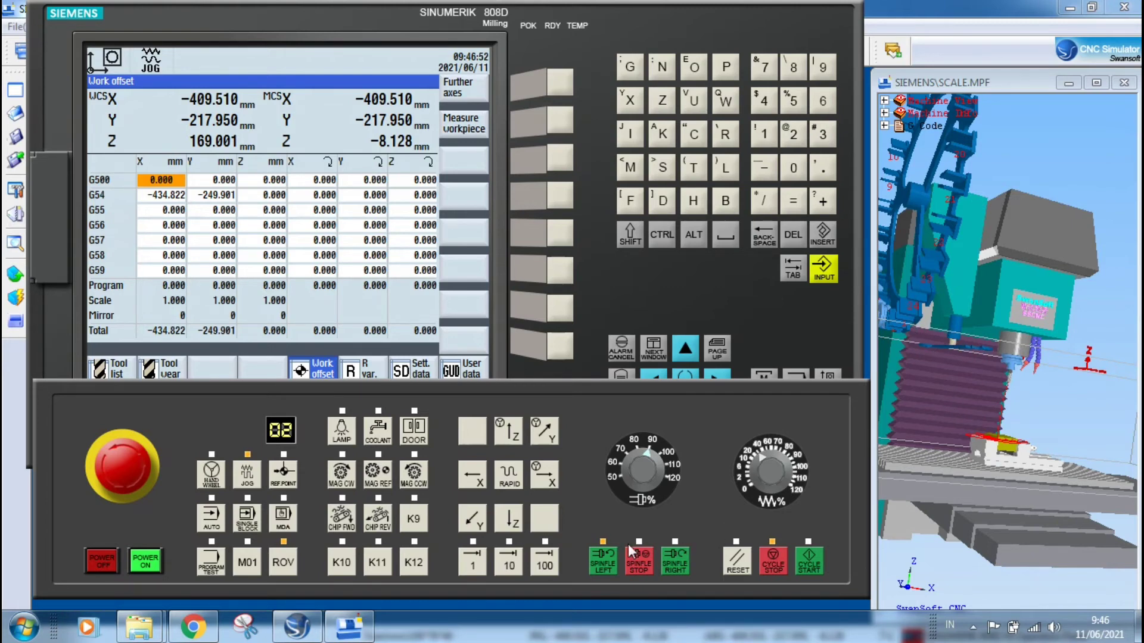
- In MDA mode, change the tool call to T2 M6, keep D1, and run the block to load tool 2
{"action": "left_click", "coordinate": [284, 517]}
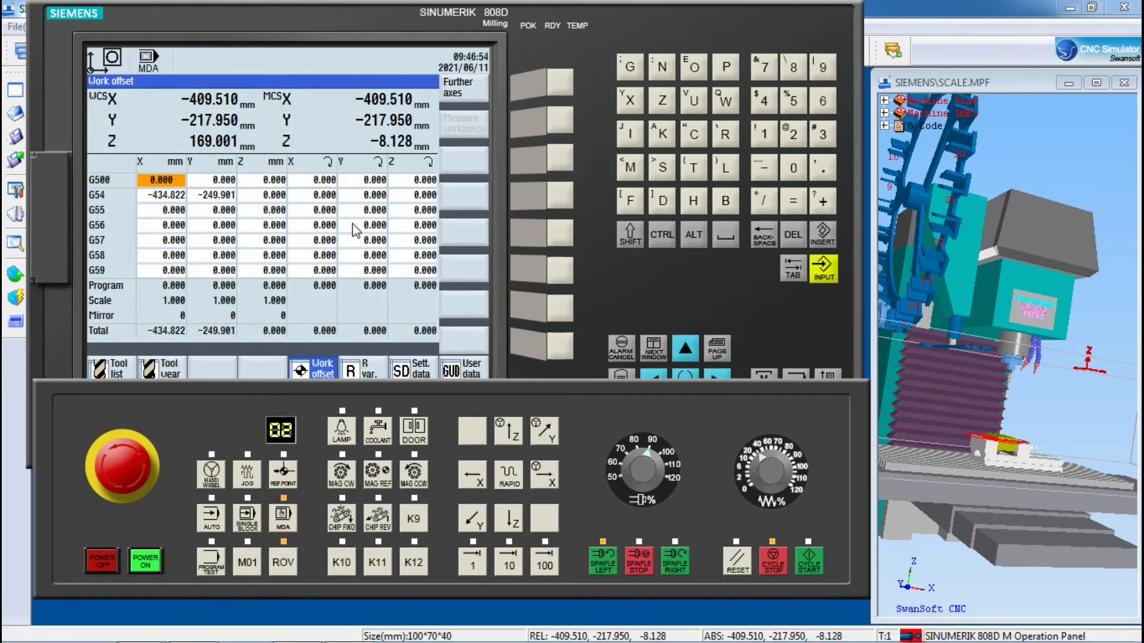
{"action": "left_click", "coordinate": [759, 378]}
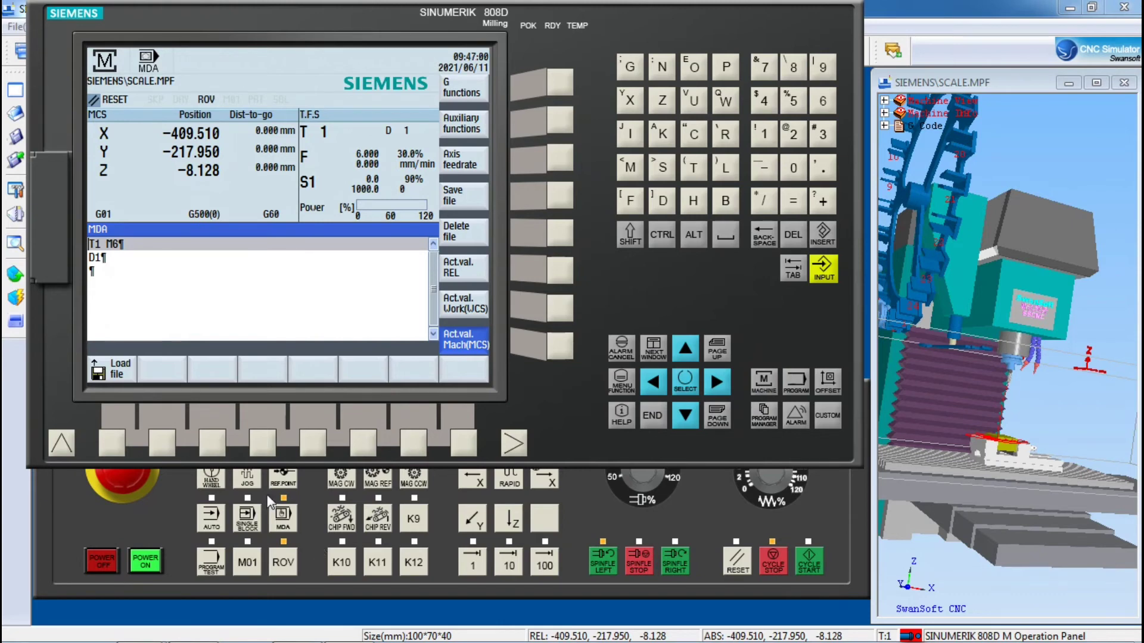
{"action": "left_click_drag", "start_coordinate": [581, 493], "coordinate": [582, 543]}
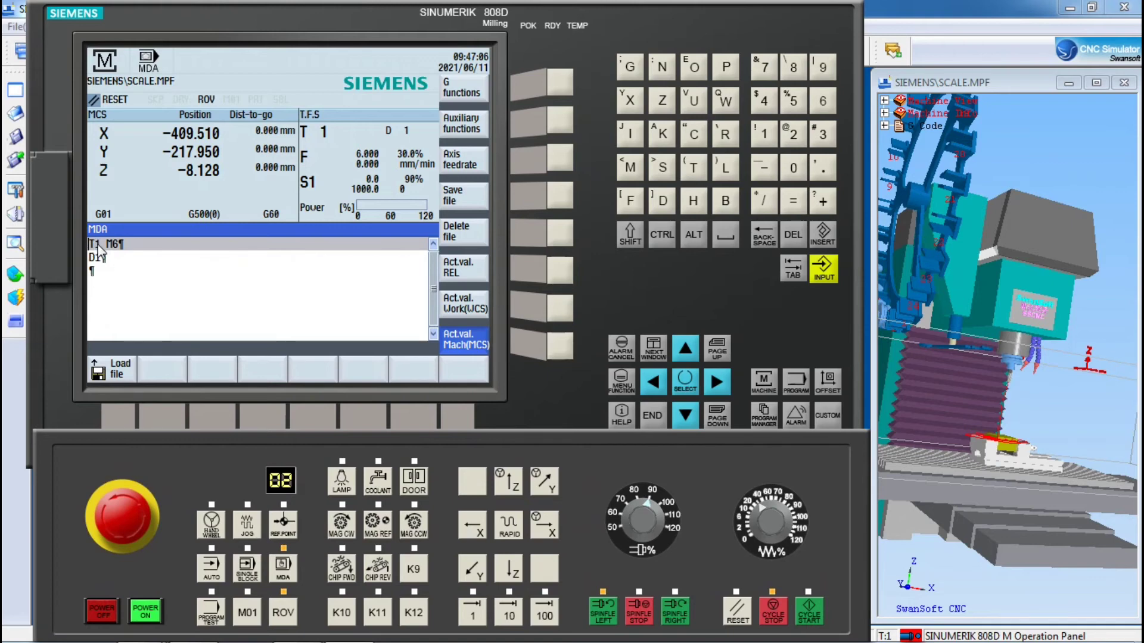
{"action": "left_click", "coordinate": [718, 380]}
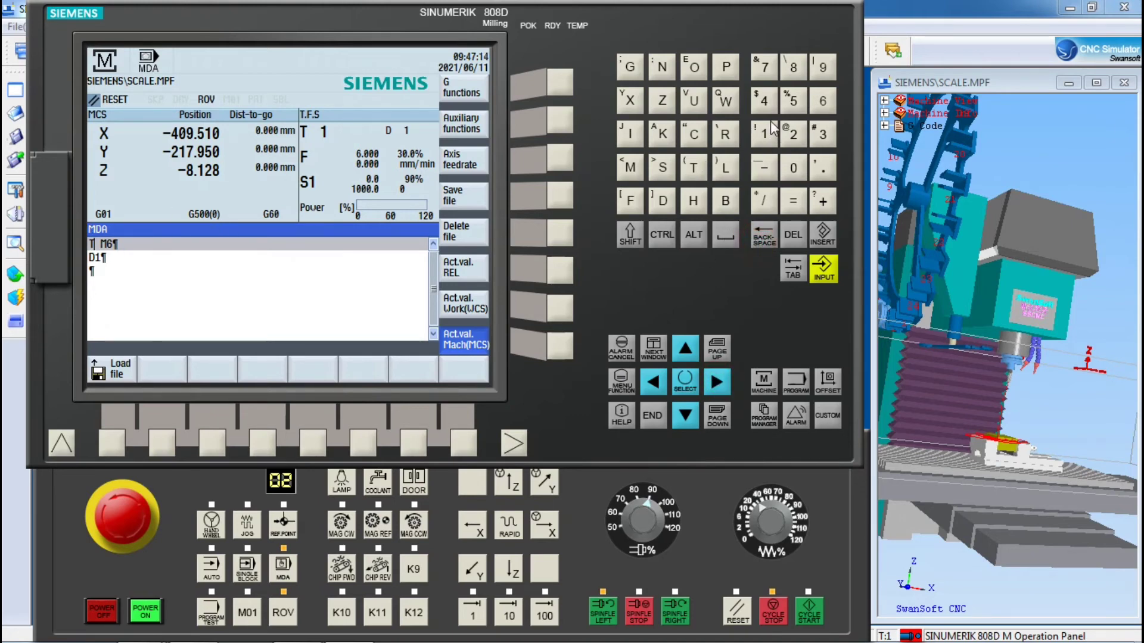
{"action": "left_click", "coordinate": [794, 137]}
{"action": "left_click", "coordinate": [822, 271]}
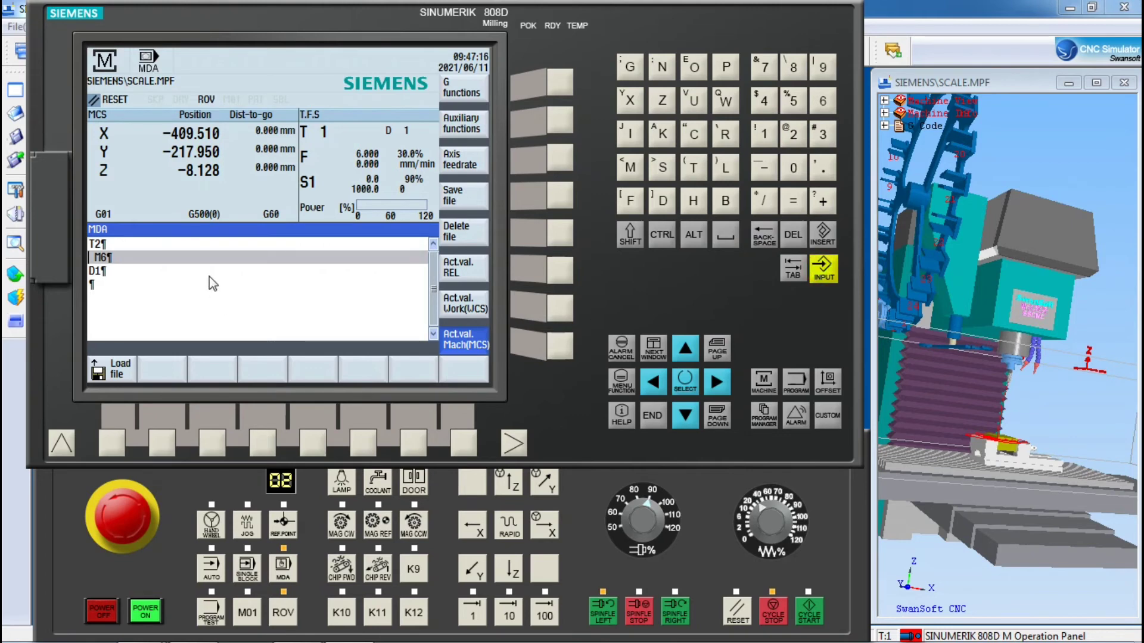
{"action": "left_click", "coordinate": [764, 235]}
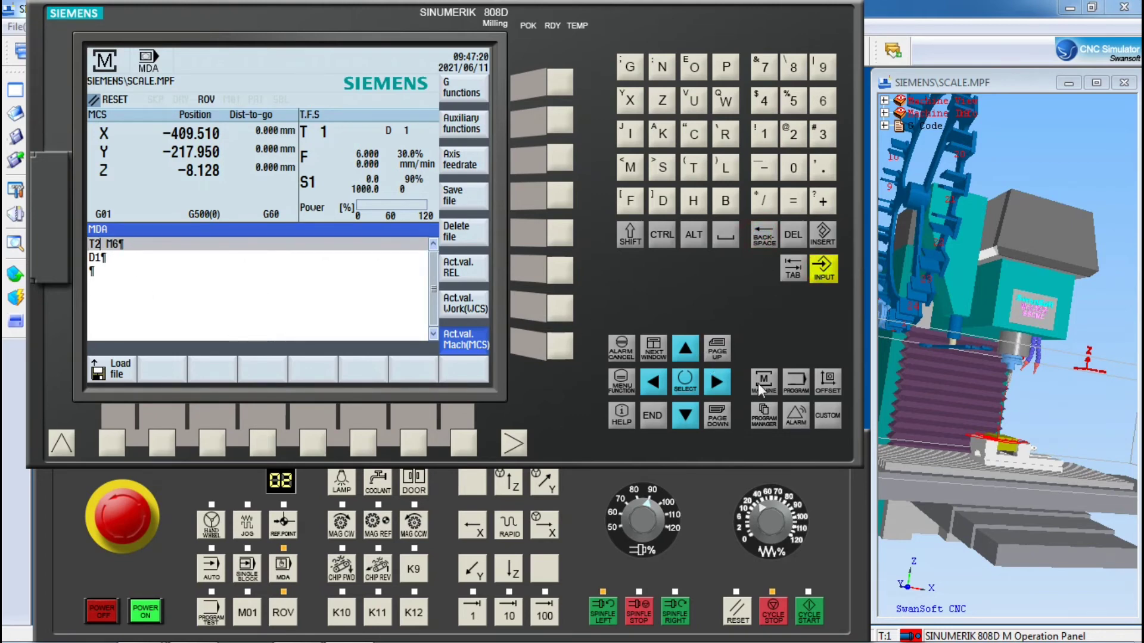
{"action": "left_click", "coordinate": [689, 414]}
{"action": "left_click", "coordinate": [689, 416]}
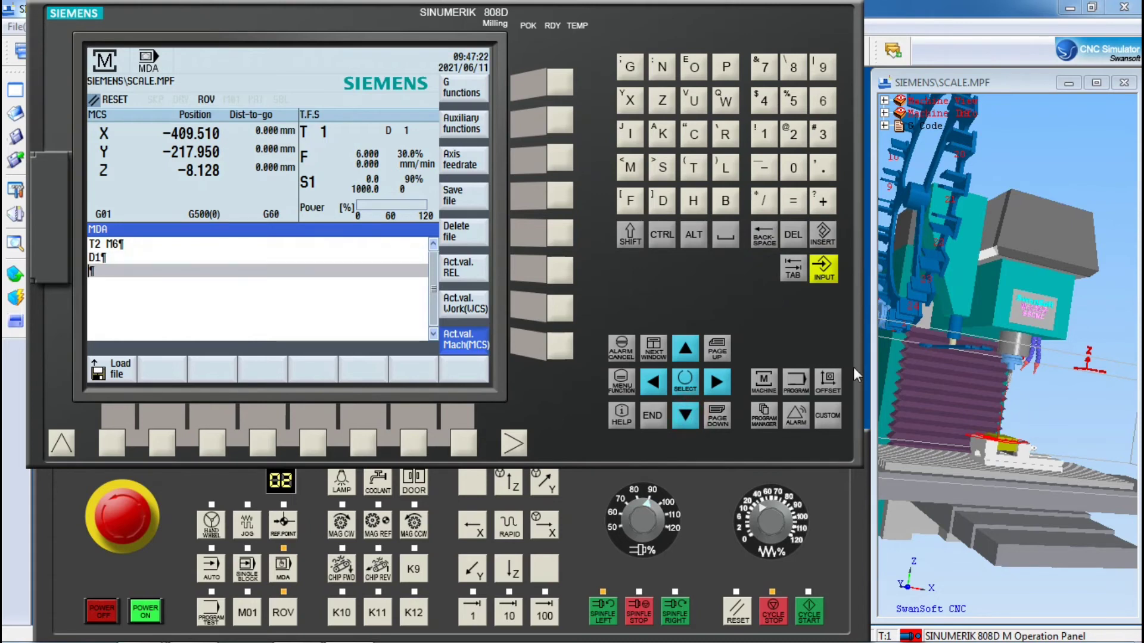
{"action": "left_click", "coordinate": [810, 611]}
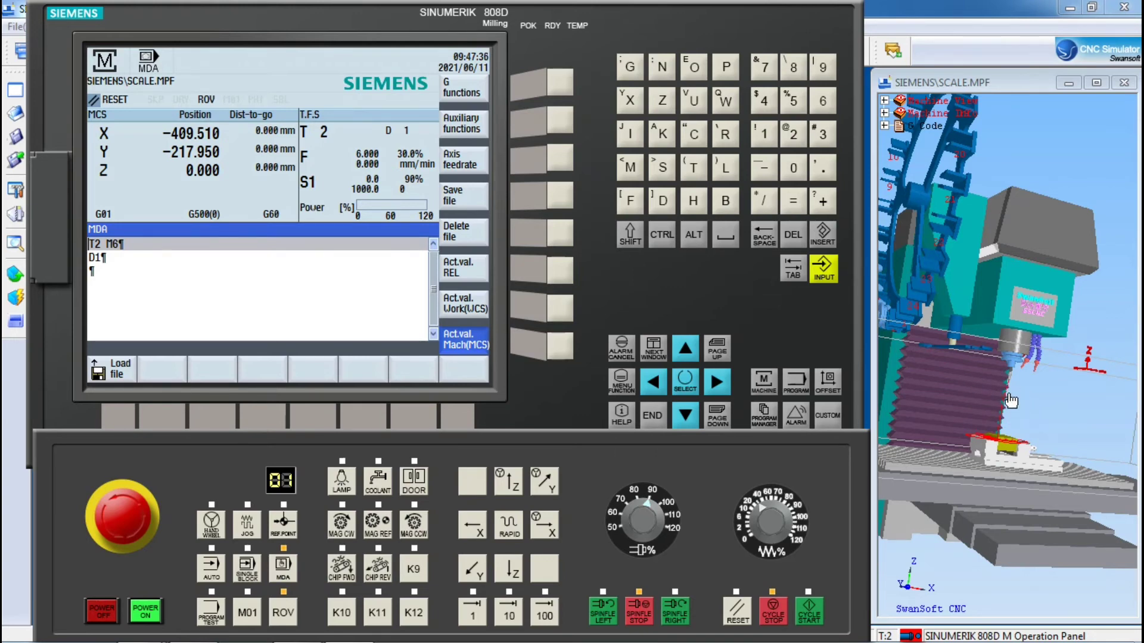
- Start the spindle in the left rotation direction with tool 2 loaded
{"action": "left_click_drag", "start_coordinate": [1026, 420], "coordinate": [972, 397]}
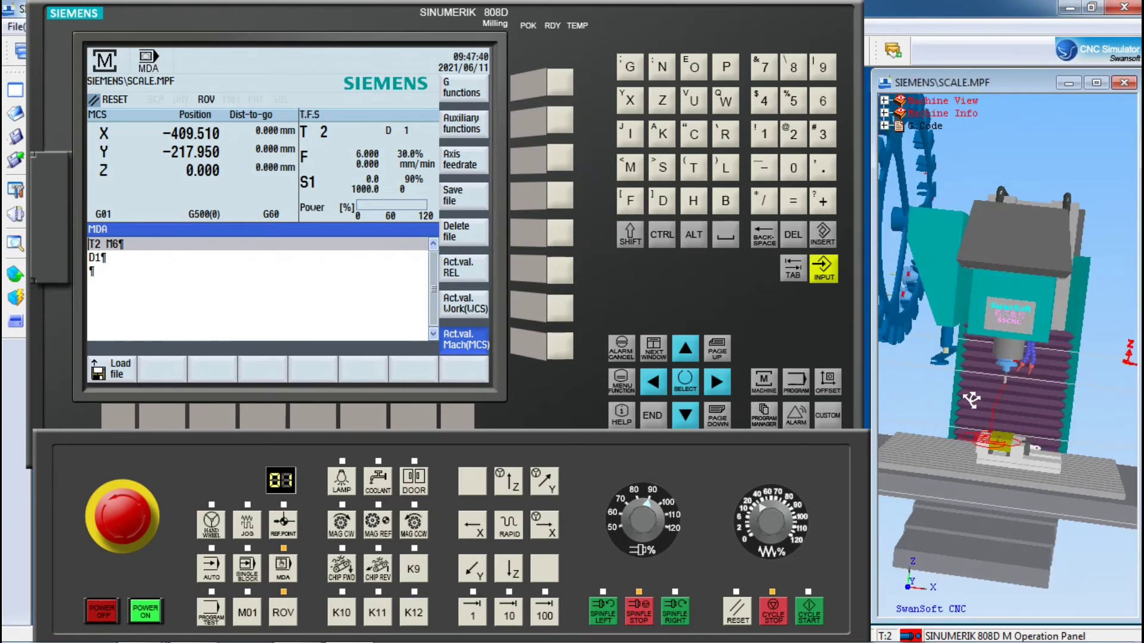
{"action": "scroll", "coordinate": [1004, 401], "scroll_direction": "down", "scroll_amount": 1}
{"action": "scroll", "coordinate": [1007, 402], "scroll_direction": "up", "scroll_amount": 5}
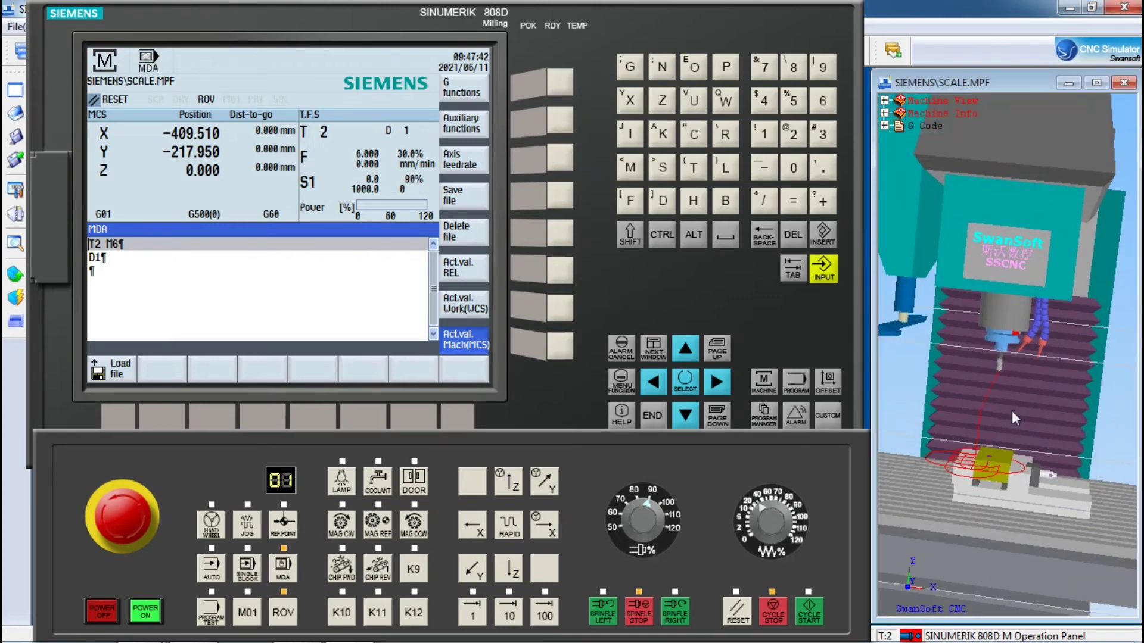
{"action": "left_click_drag", "start_coordinate": [984, 385], "coordinate": [1006, 461]}
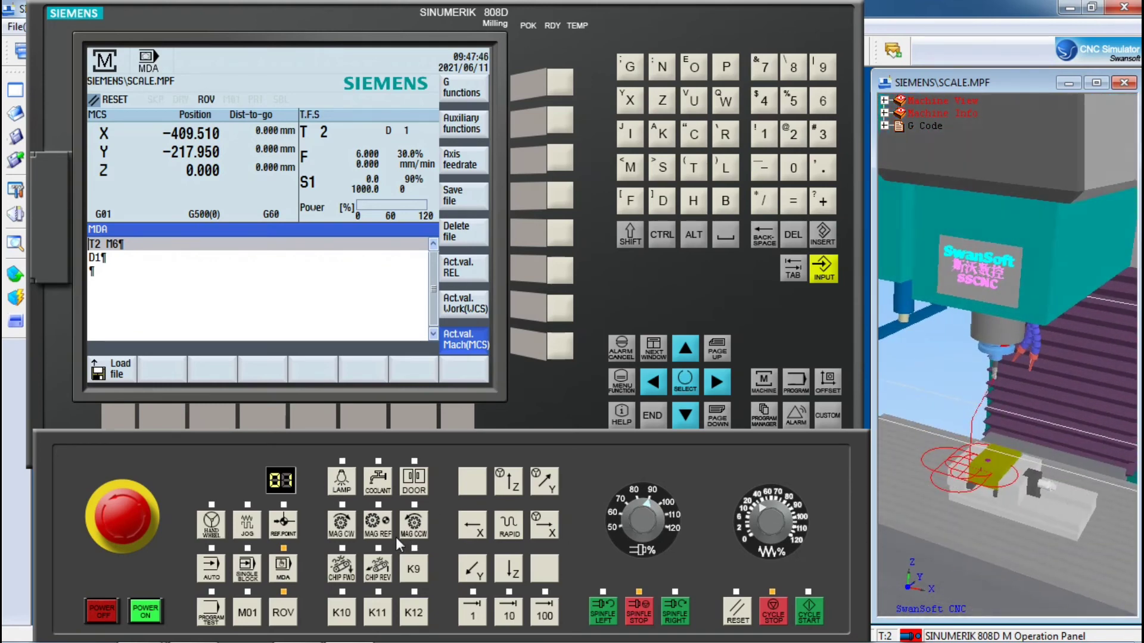
{"action": "left_click", "coordinate": [606, 624]}
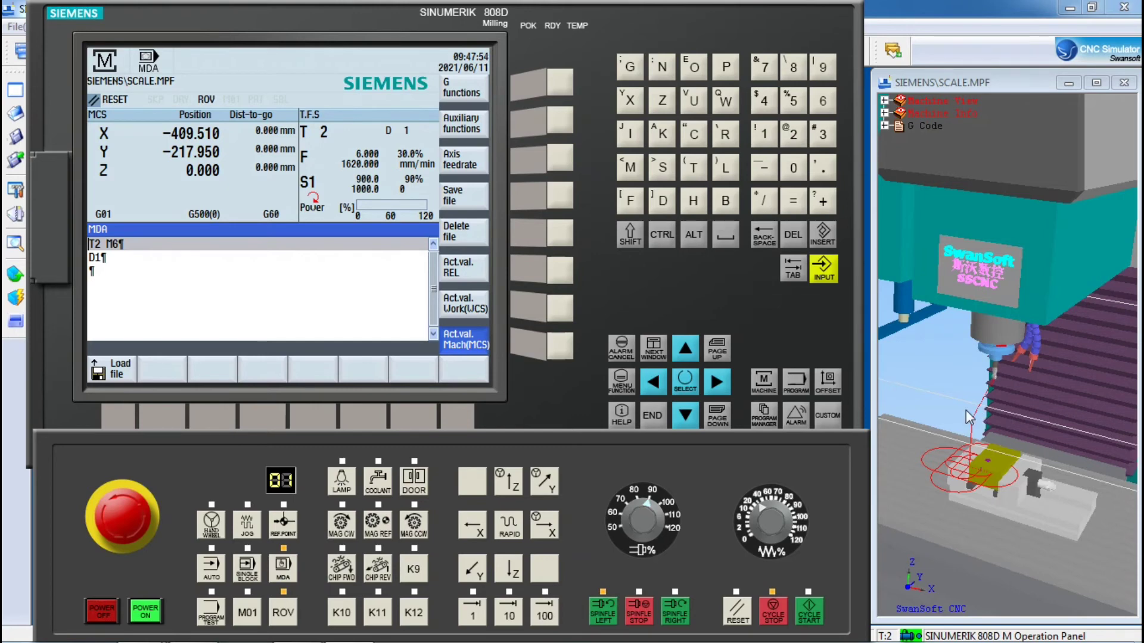
{"action": "left_click_drag", "start_coordinate": [981, 449], "coordinate": [996, 431]}
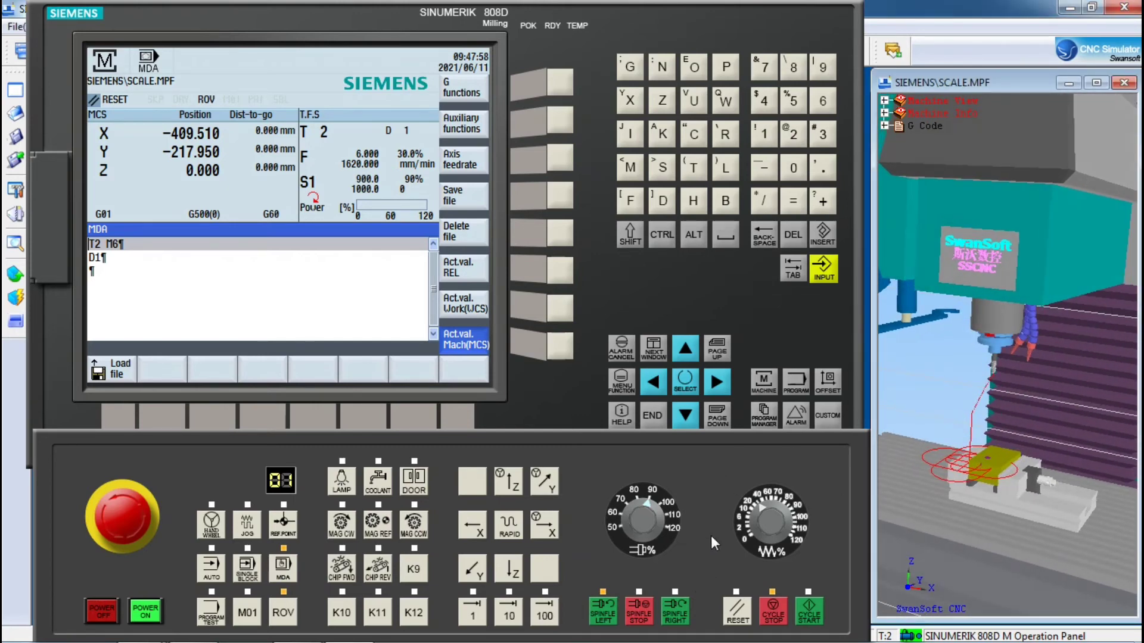
{"action": "left_click", "coordinate": [686, 415]}
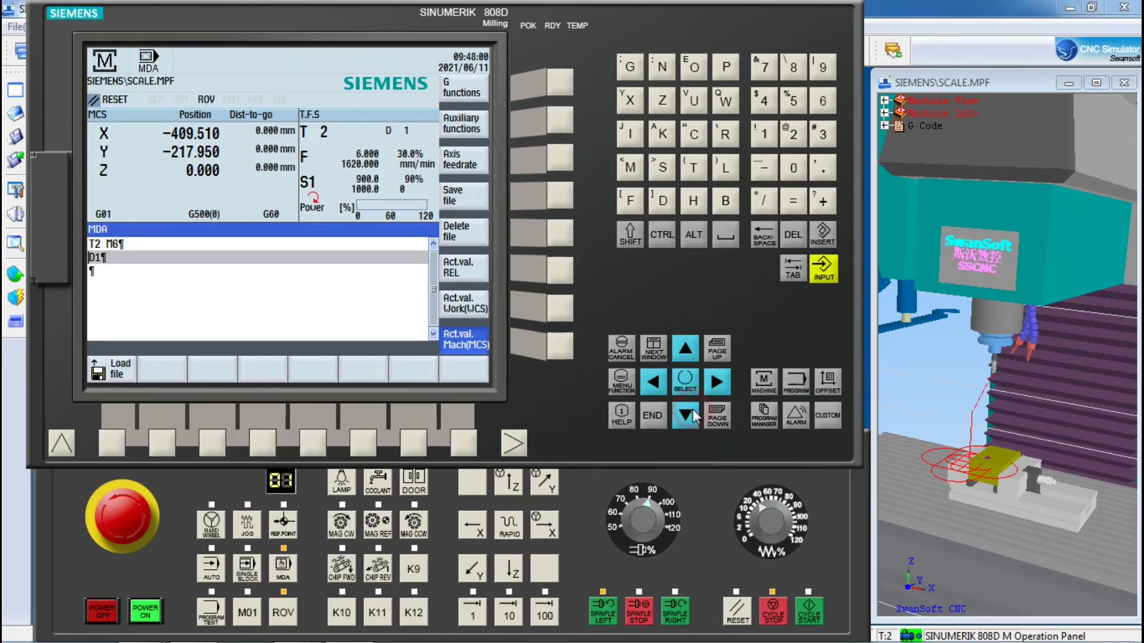
{"action": "left_click", "coordinate": [686, 415]}
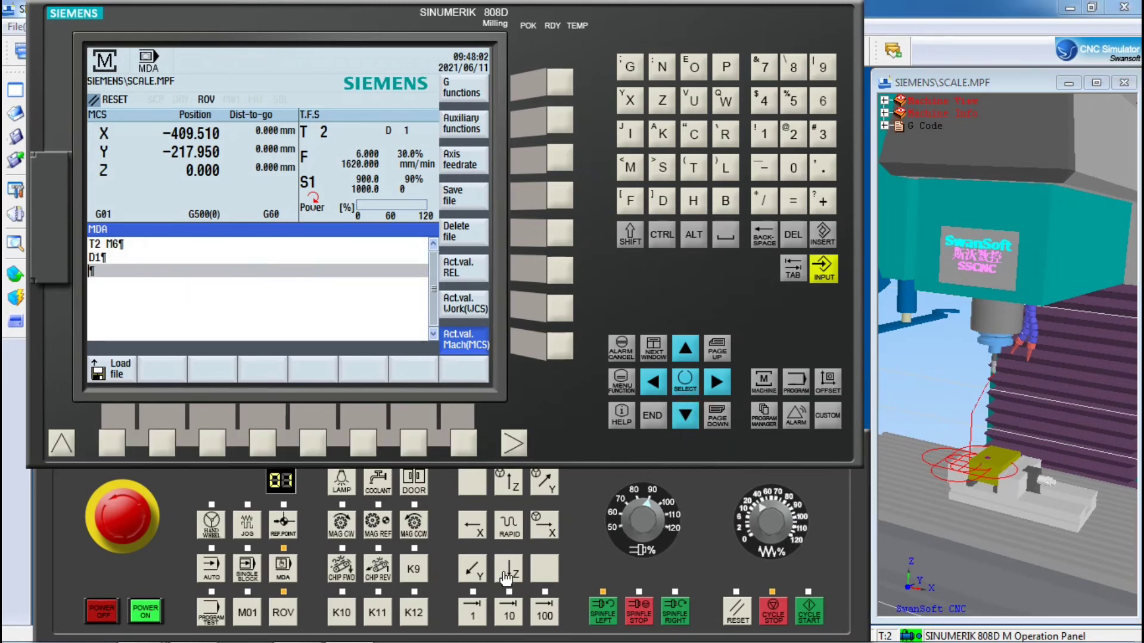
{"action": "left_click", "coordinate": [506, 574]}
{"action": "left_click", "coordinate": [538, 476]}
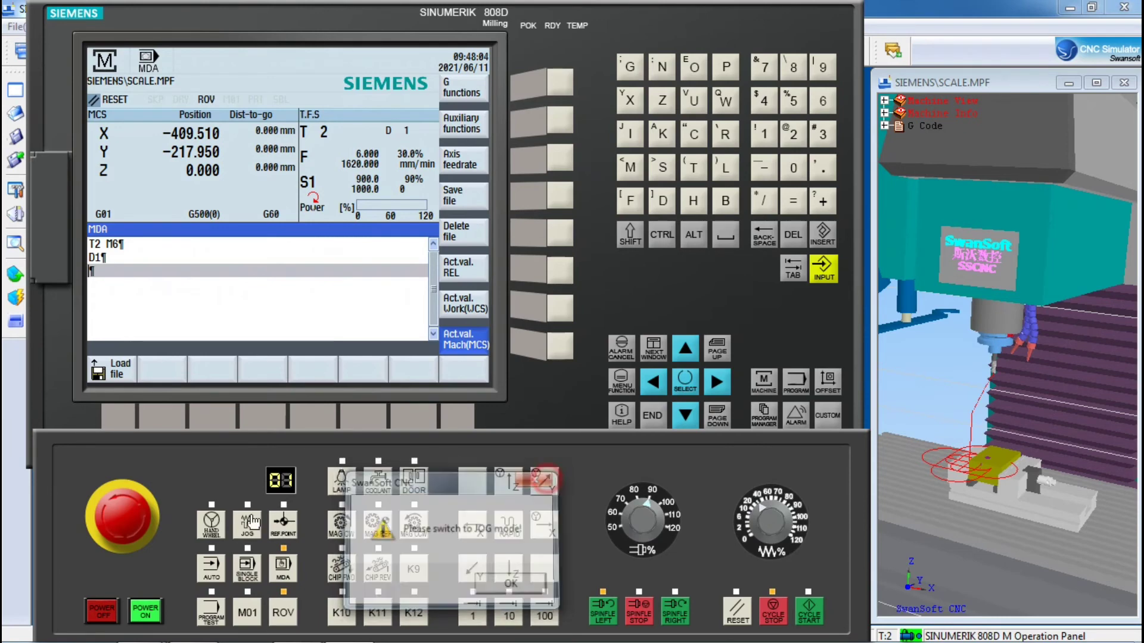
- Switch to JOG mode and lower Z to about -128.9 mm to bring tool 2 nearer the stock
{"action": "left_click", "coordinate": [247, 522]}
{"action": "left_click", "coordinate": [509, 570]}
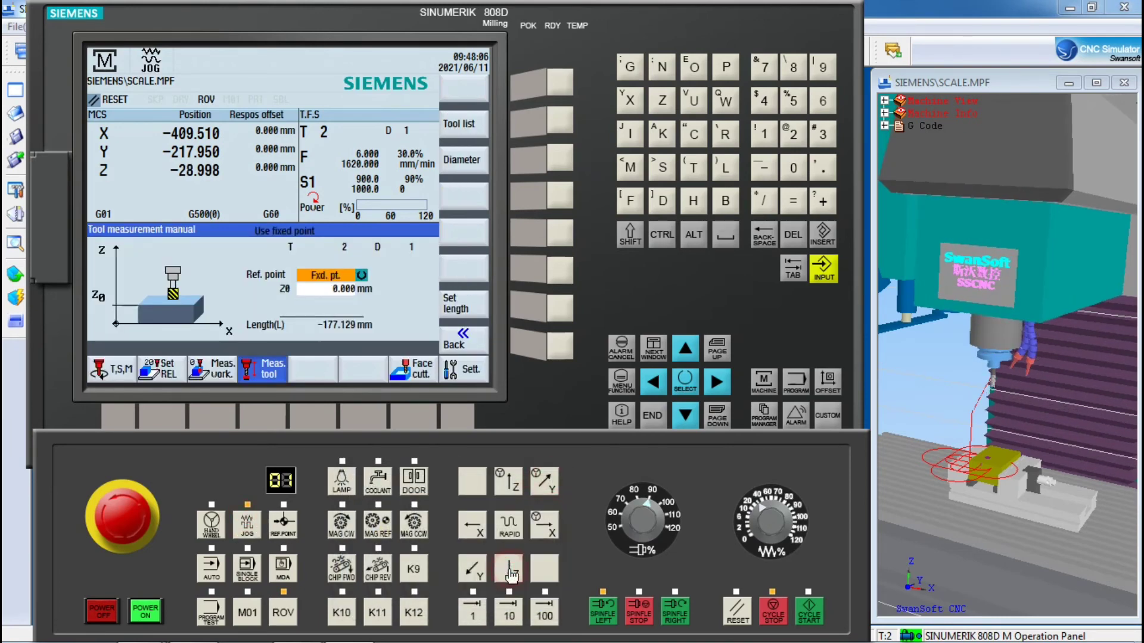
{"action": "left_click", "coordinate": [510, 571]}
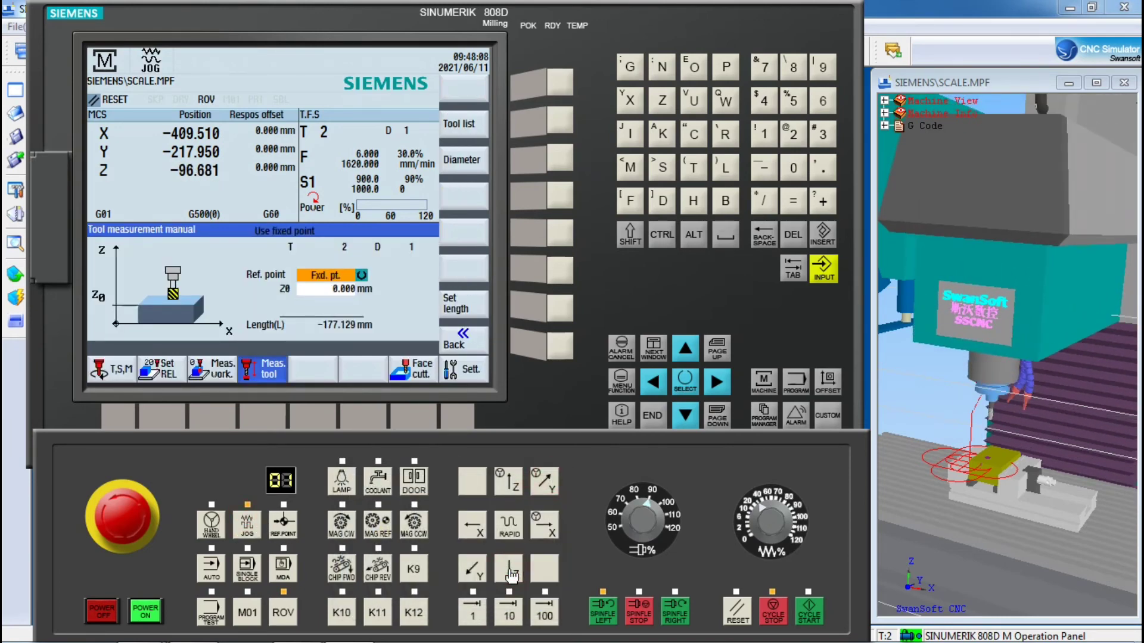
{"action": "left_click", "coordinate": [510, 570]}
- Jog X in the positive direction to about -390.2 mm to place tool 2 over an unmarked area of the stock
{"action": "left_click", "coordinate": [1011, 444]}
{"action": "scroll", "coordinate": [993, 440], "scroll_direction": "down", "scroll_amount": 3}
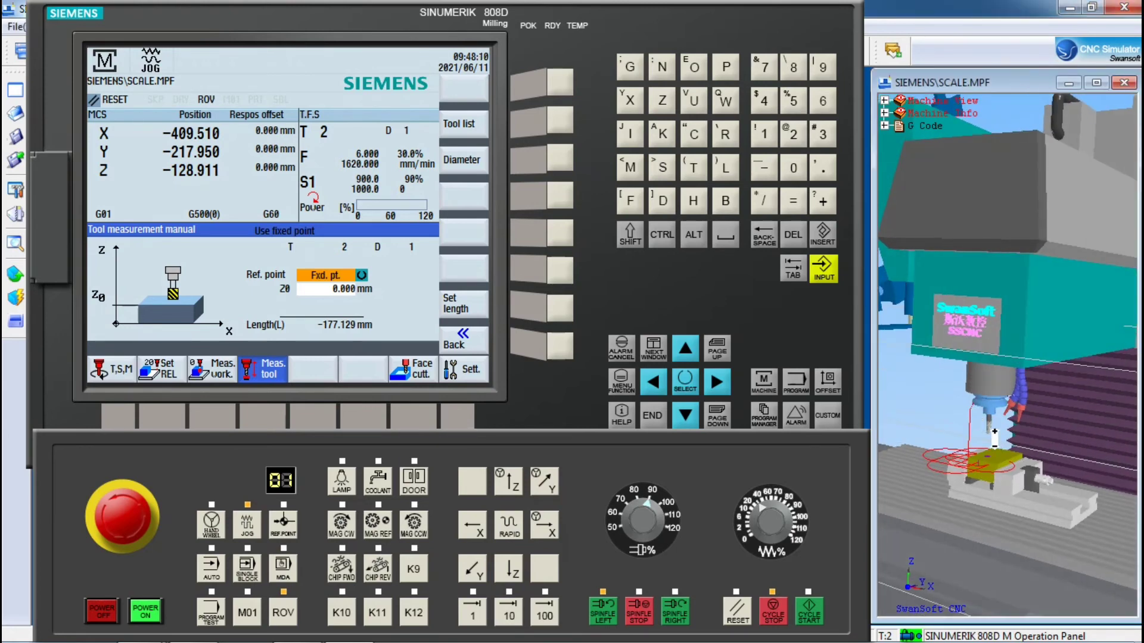
{"action": "scroll", "coordinate": [995, 432], "scroll_direction": "up", "scroll_amount": 5}
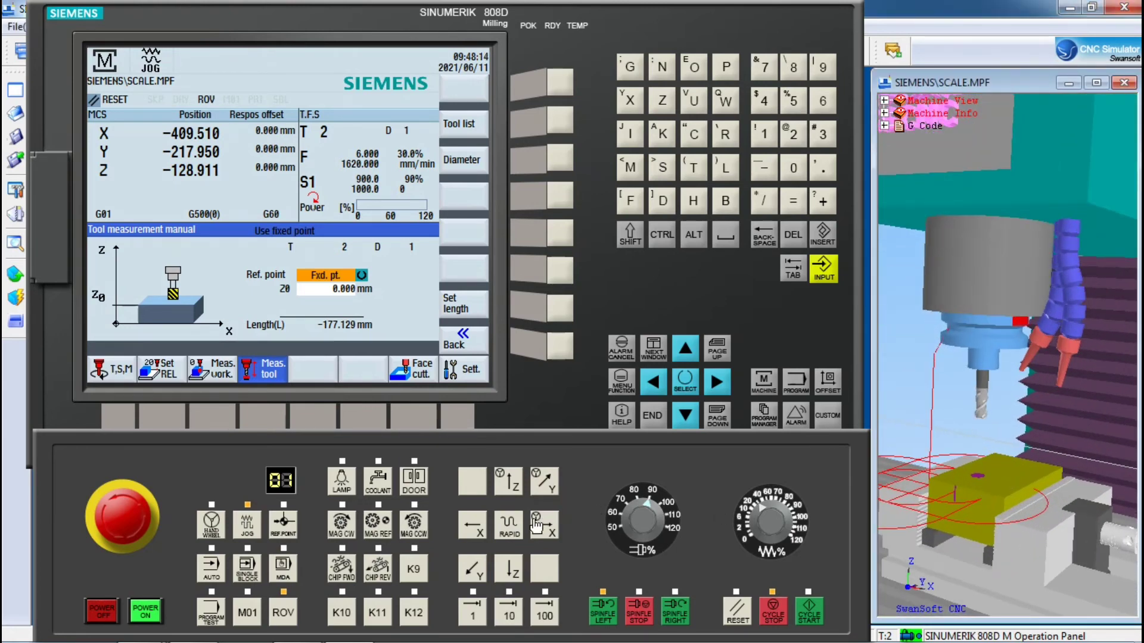
{"action": "left_click", "coordinate": [551, 526]}
{"action": "left_click", "coordinate": [552, 523]}
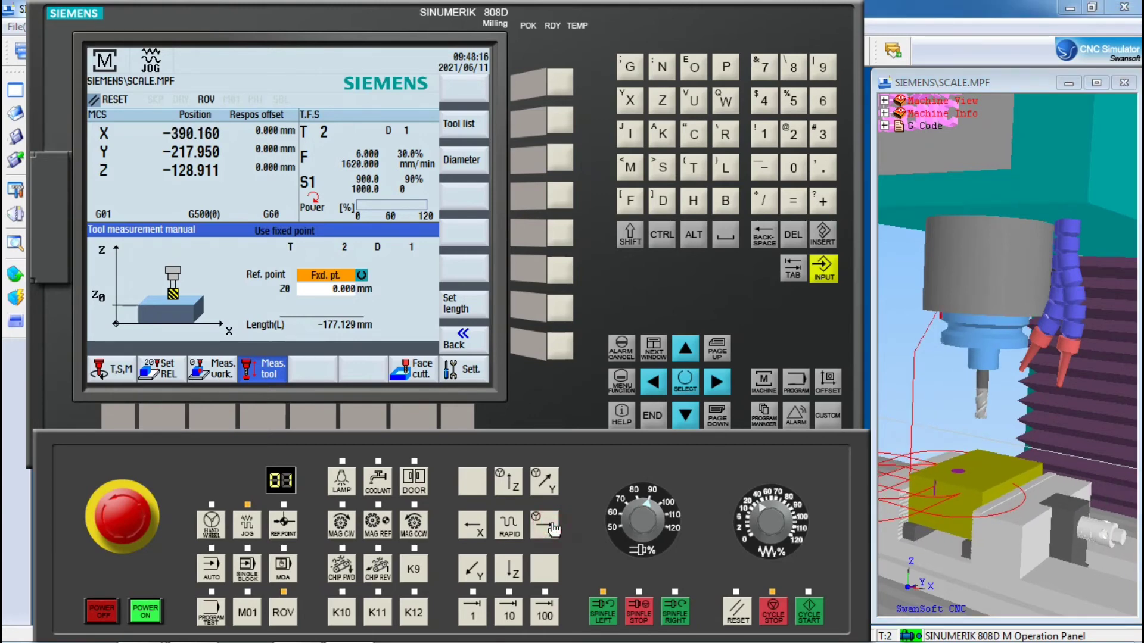
- Lower Z to about -170.9 mm, stopping tool 2 just above the stock's top face
{"action": "left_click_drag", "start_coordinate": [1006, 448], "coordinate": [1002, 409]}
{"action": "left_click", "coordinate": [511, 569]}
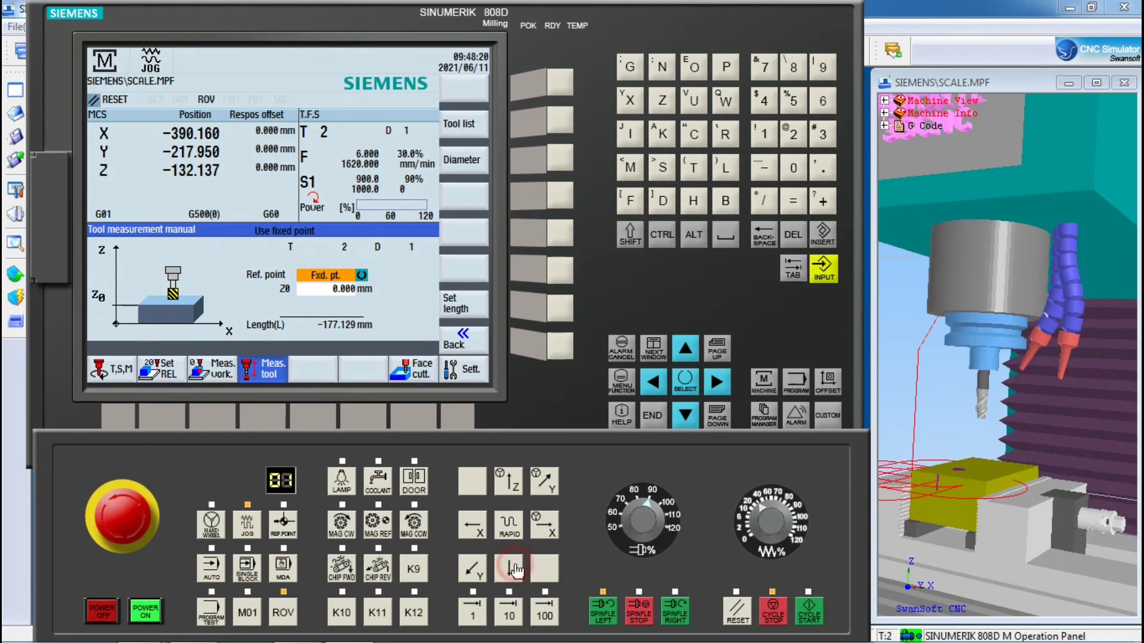
{"action": "left_click", "coordinate": [509, 568]}
{"action": "left_click", "coordinate": [510, 567]}
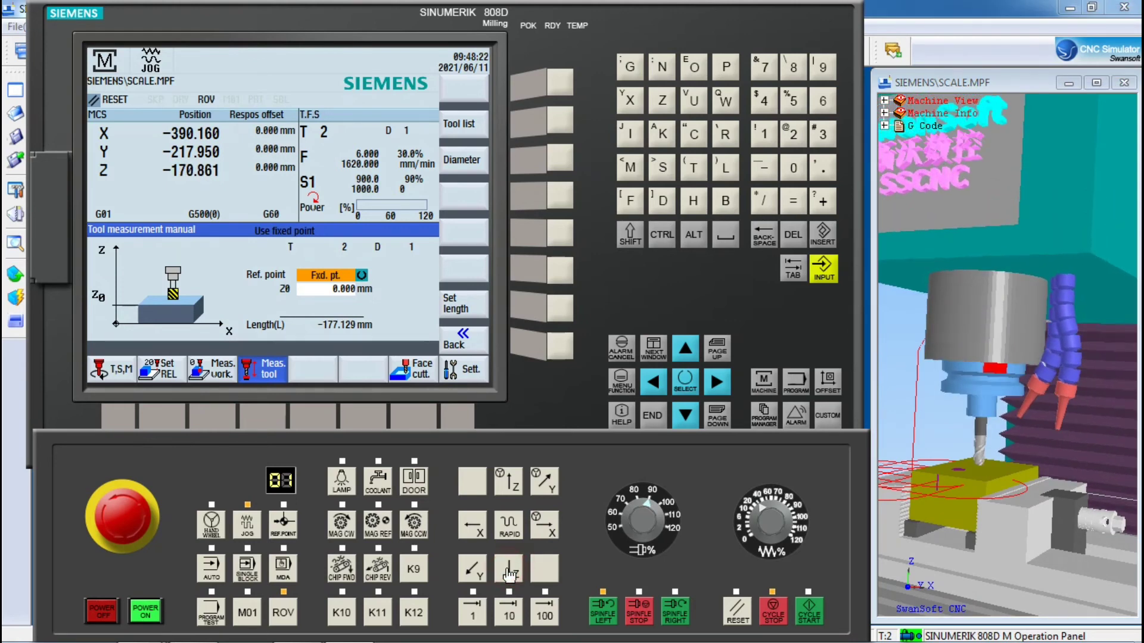
- Reduce the feed override to 2% and lower Z in small moves to about -174.1 mm, approaching the stock's top face
{"action": "left_click", "coordinate": [981, 467]}
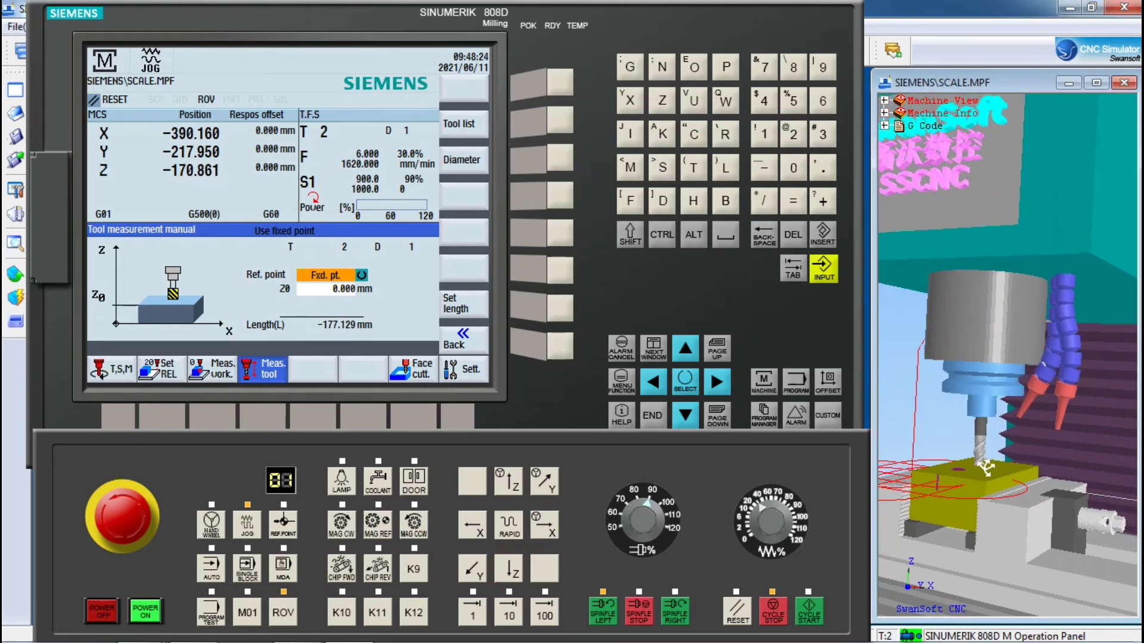
{"action": "scroll", "coordinate": [983, 467], "scroll_direction": "down", "scroll_amount": 2}
{"action": "scroll", "coordinate": [984, 468], "scroll_direction": "up", "scroll_amount": 5}
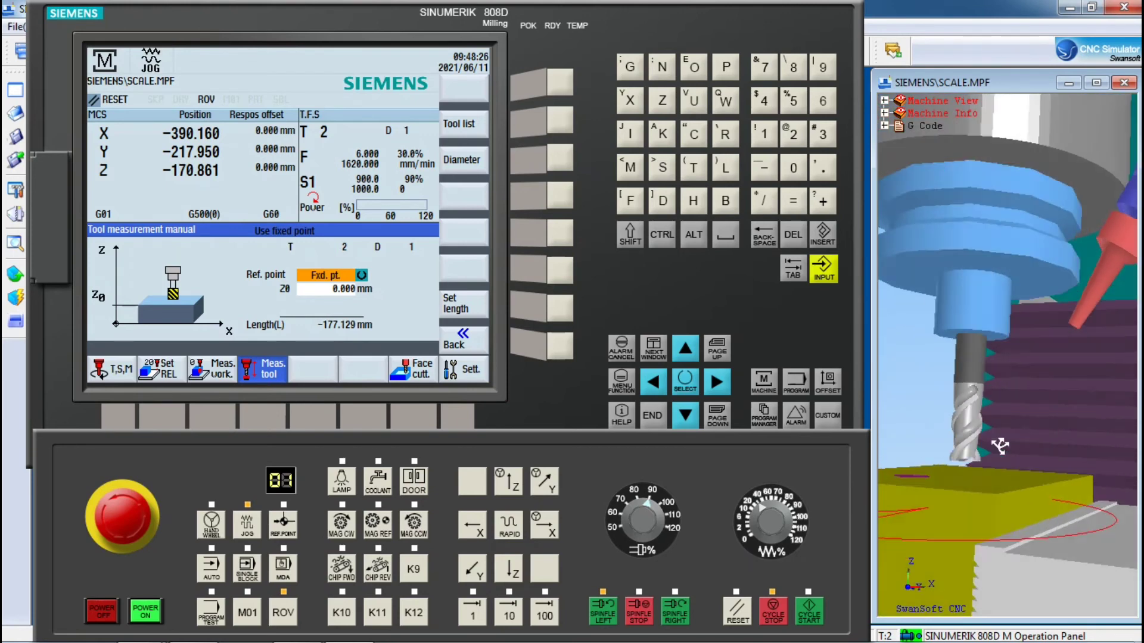
{"action": "left_click_drag", "start_coordinate": [1017, 447], "coordinate": [1006, 453]}
{"action": "left_click", "coordinate": [740, 524]}
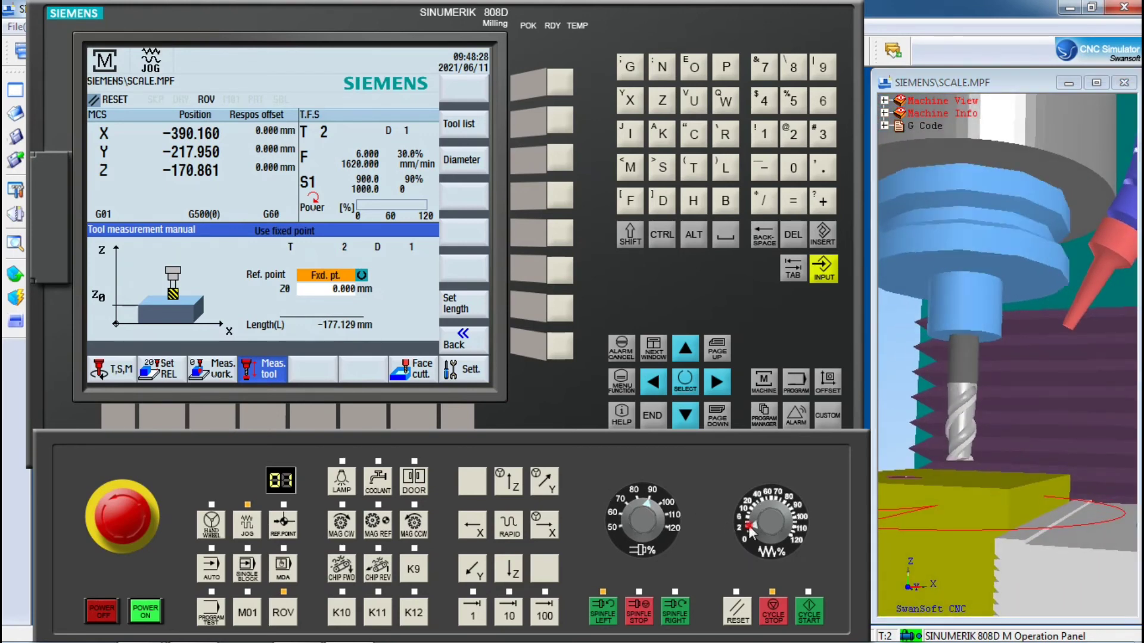
{"action": "left_click", "coordinate": [512, 572]}
{"action": "left_click_drag", "start_coordinate": [513, 575], "coordinate": [514, 573]}
{"action": "left_click", "coordinate": [515, 573]}
{"action": "left_click", "coordinate": [515, 572]}
{"action": "left_click", "coordinate": [515, 572]}
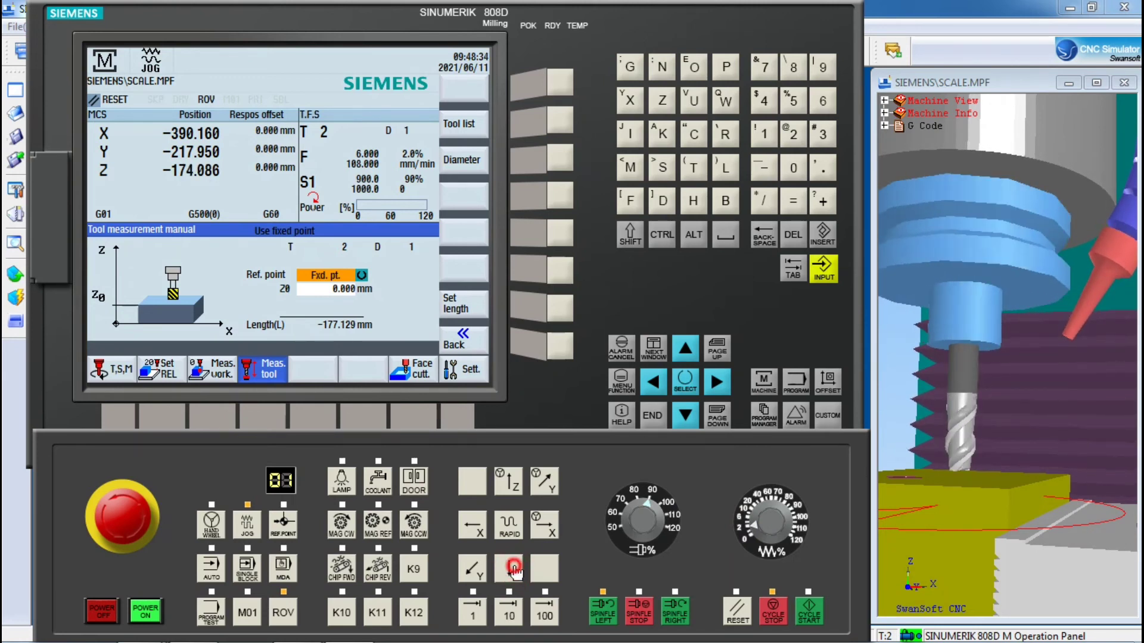
- Lower Z in small moves to about -177.3 mm until tool 2 touches the stock's top face
{"action": "left_click", "coordinate": [514, 569]}
{"action": "left_click", "coordinate": [515, 568]}
{"action": "left_click", "coordinate": [515, 569]}
{"action": "left_click", "coordinate": [515, 567]}
{"action": "left_click", "coordinate": [514, 566]}
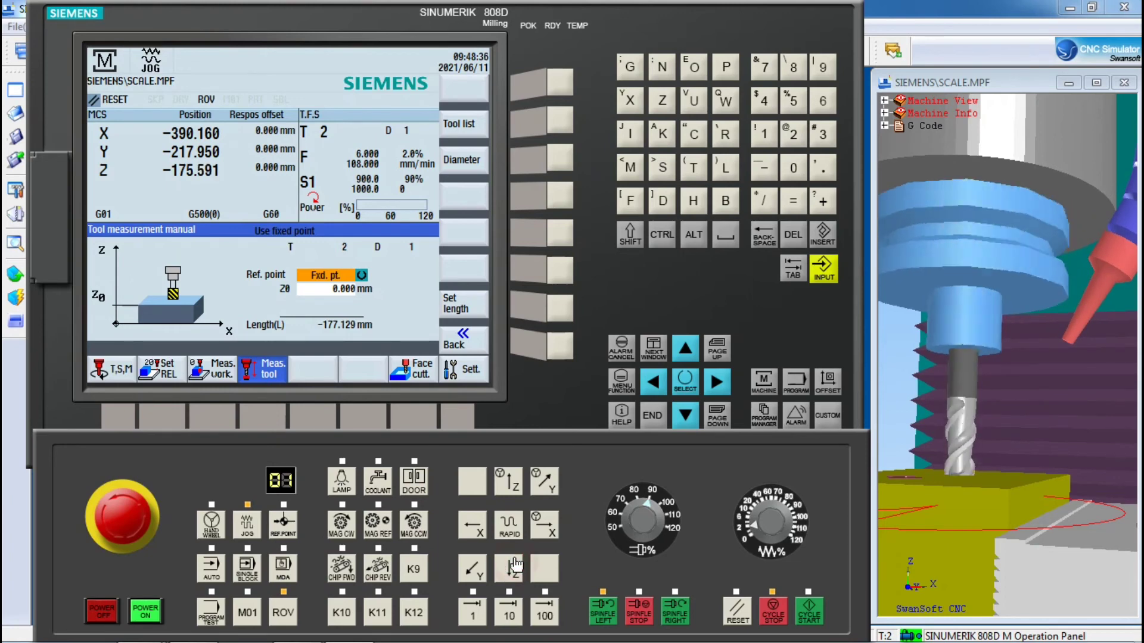
{"action": "left_click", "coordinate": [514, 564]}
{"action": "left_click", "coordinate": [514, 563]}
{"action": "left_click", "coordinate": [515, 563]}
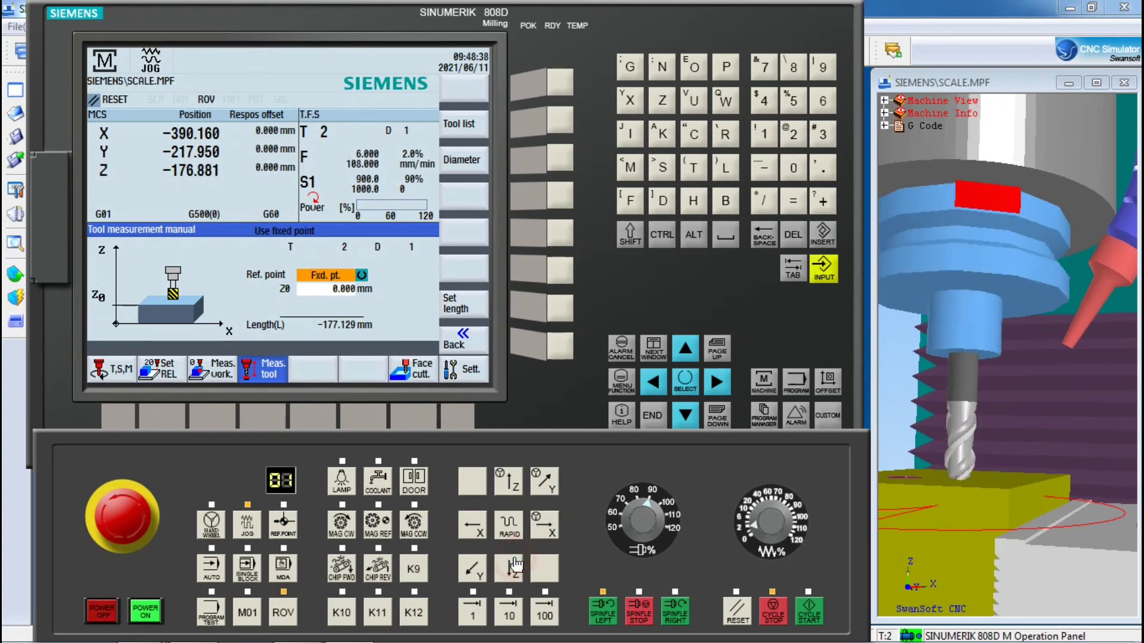
{"action": "left_click", "coordinate": [515, 563]}
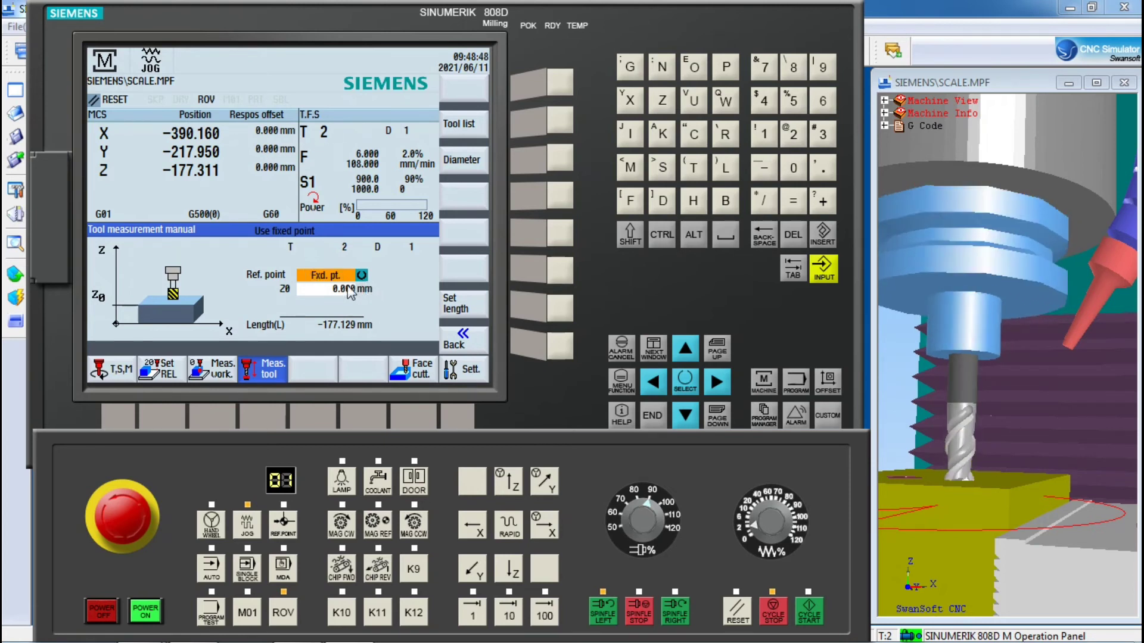
- Store the length of tool 2 with Z0 at 0 mm and check it in the tool list
{"action": "left_click", "coordinate": [569, 308]}
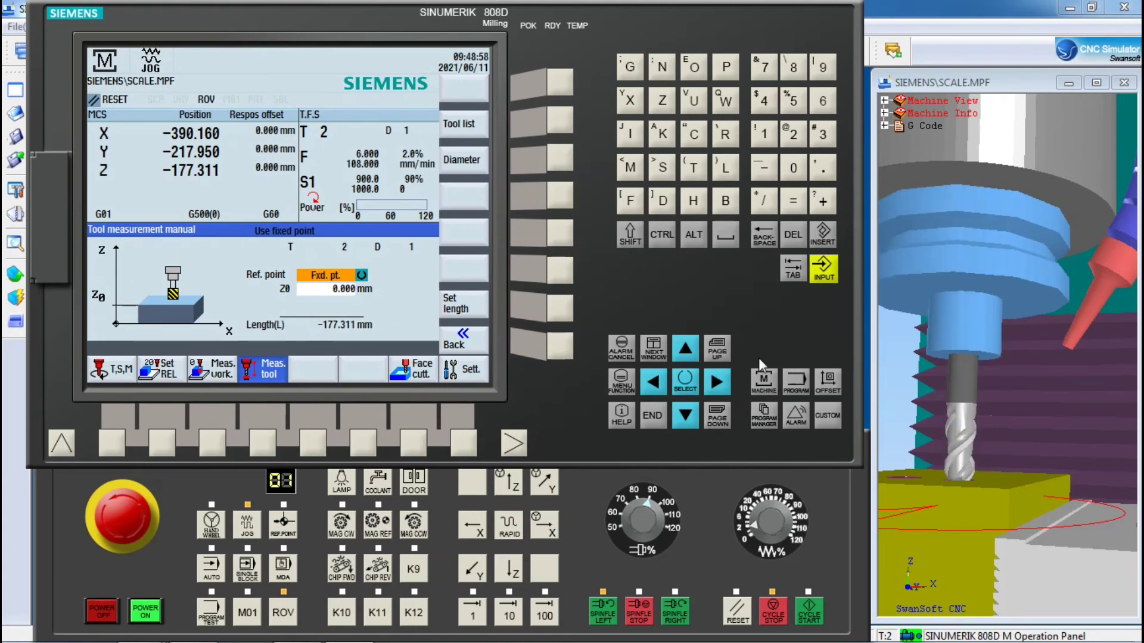
{"action": "left_click", "coordinate": [828, 382]}
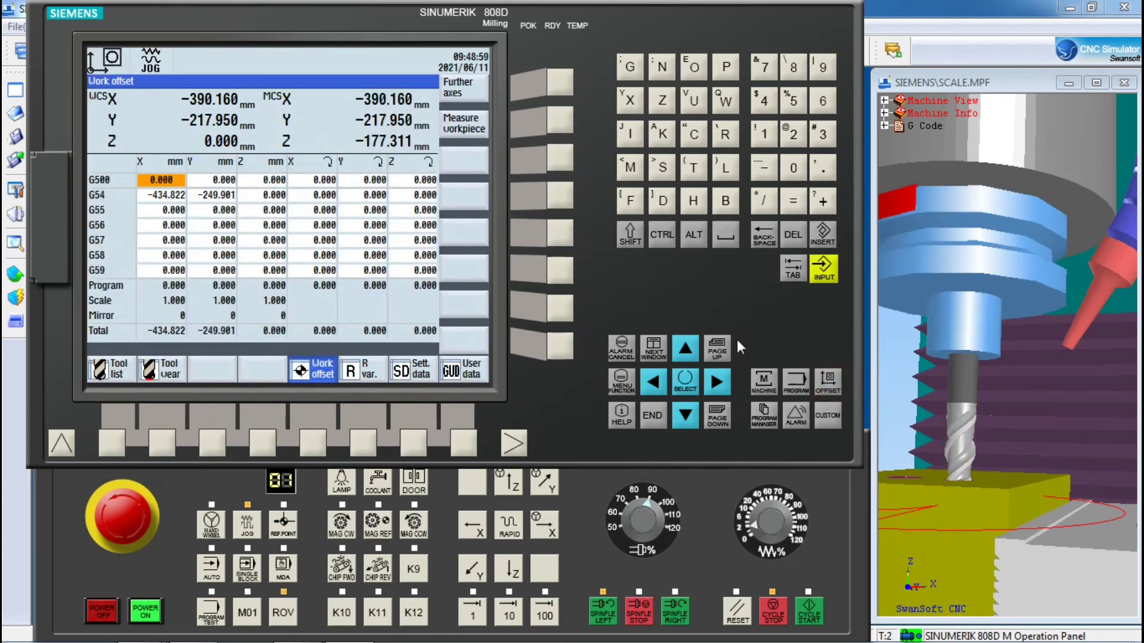
{"action": "left_click", "coordinate": [111, 370]}
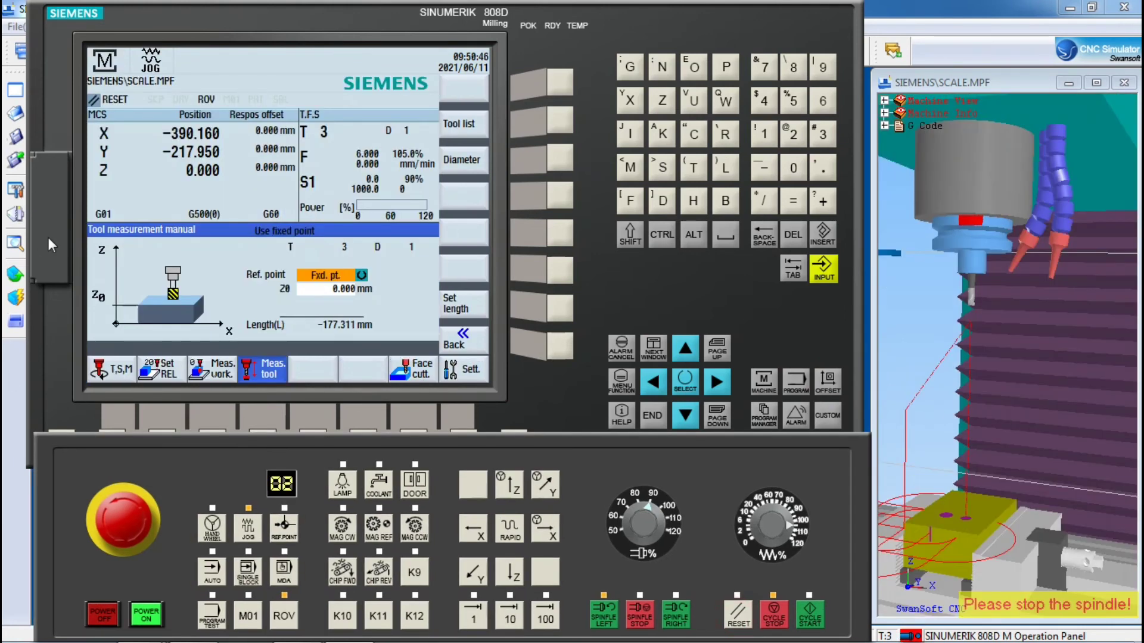
- Place the 100 mm Z axis gauge on the stock's top face beneath tool 3
{"action": "left_click", "coordinate": [15, 275]}
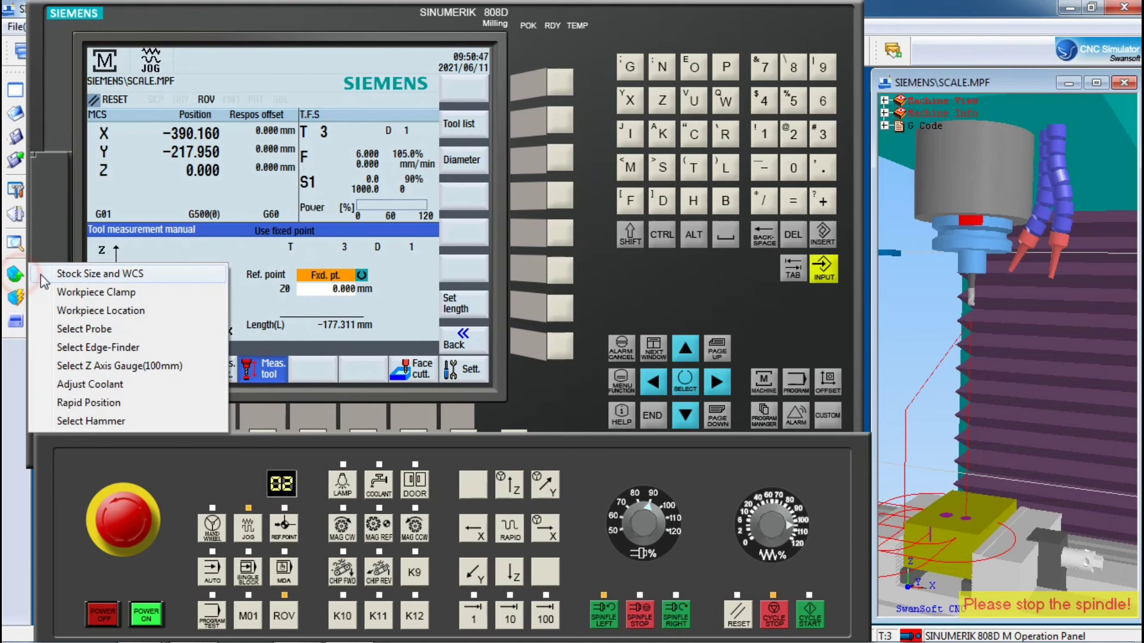
{"action": "left_click", "coordinate": [128, 371]}
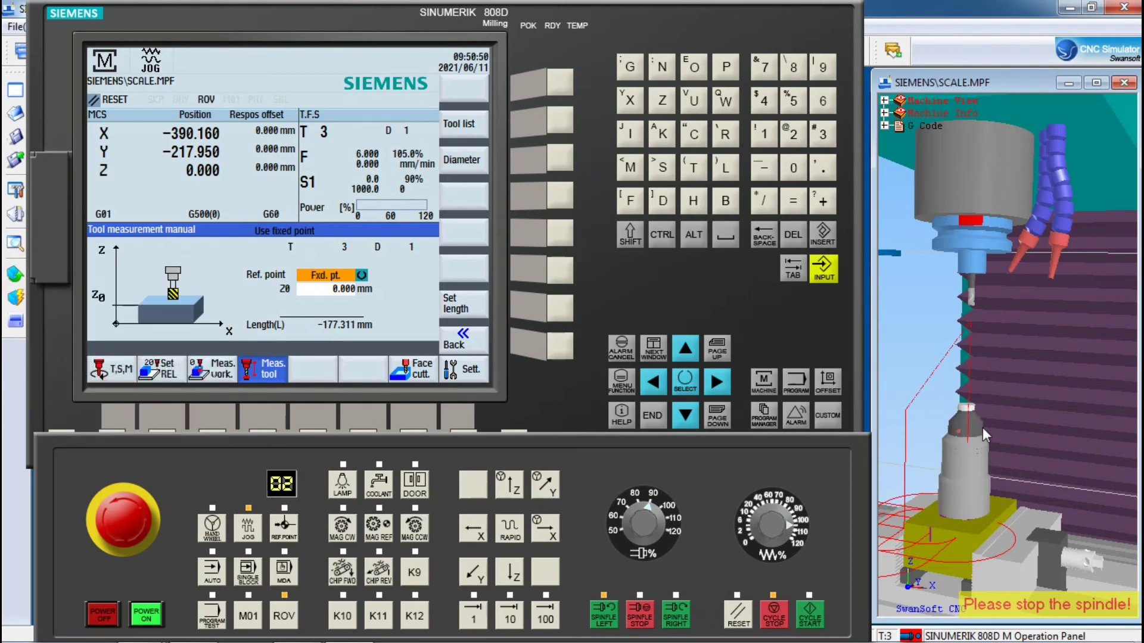
{"action": "scroll", "coordinate": [981, 427], "scroll_direction": "up", "scroll_amount": 4}
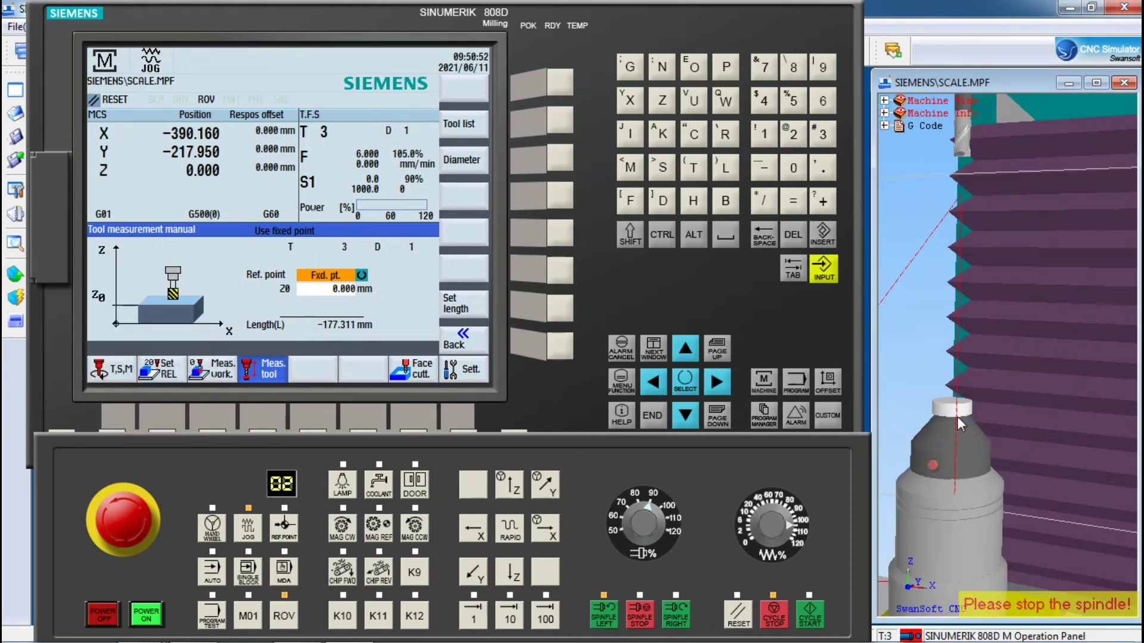
{"action": "left_click_drag", "start_coordinate": [969, 406], "coordinate": [1036, 451]}
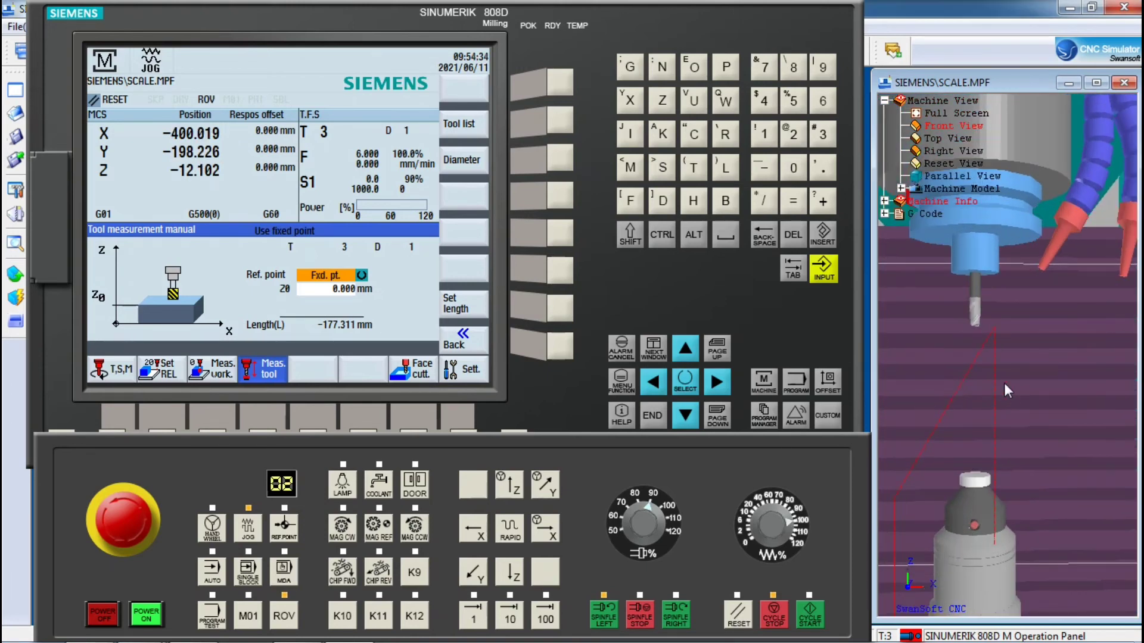
- Lower Z toward the gauge, reduce the feed override to 2%, and continue down to about -57.8 mm
{"action": "scroll", "coordinate": [1004, 405], "scroll_direction": "up", "scroll_amount": 1}
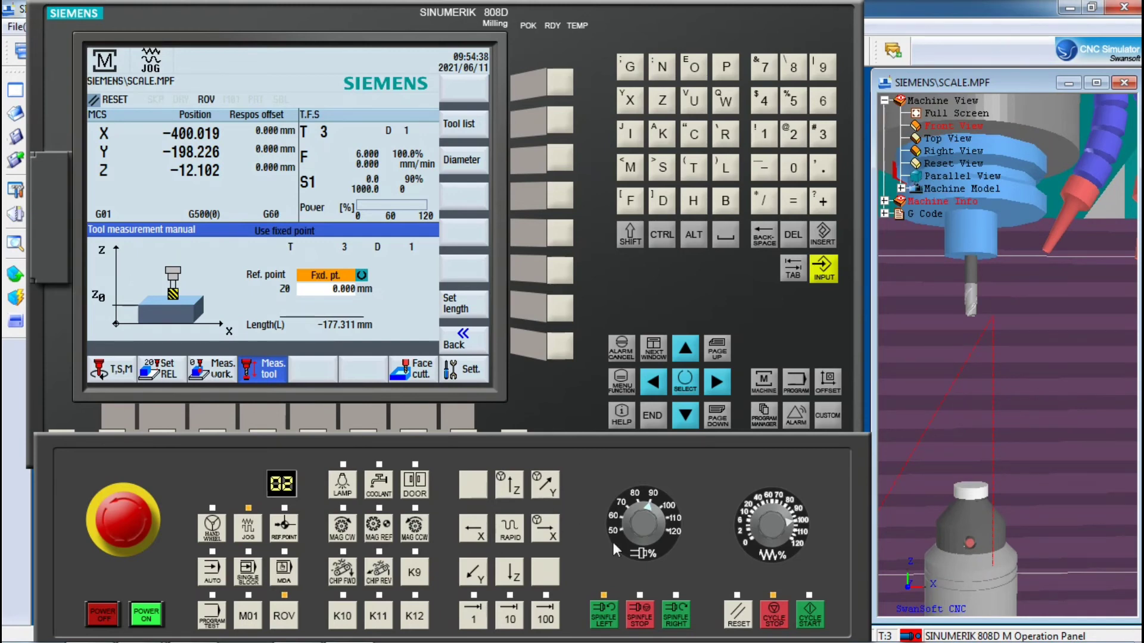
{"action": "left_click", "coordinate": [515, 574]}
{"action": "left_click", "coordinate": [741, 534]}
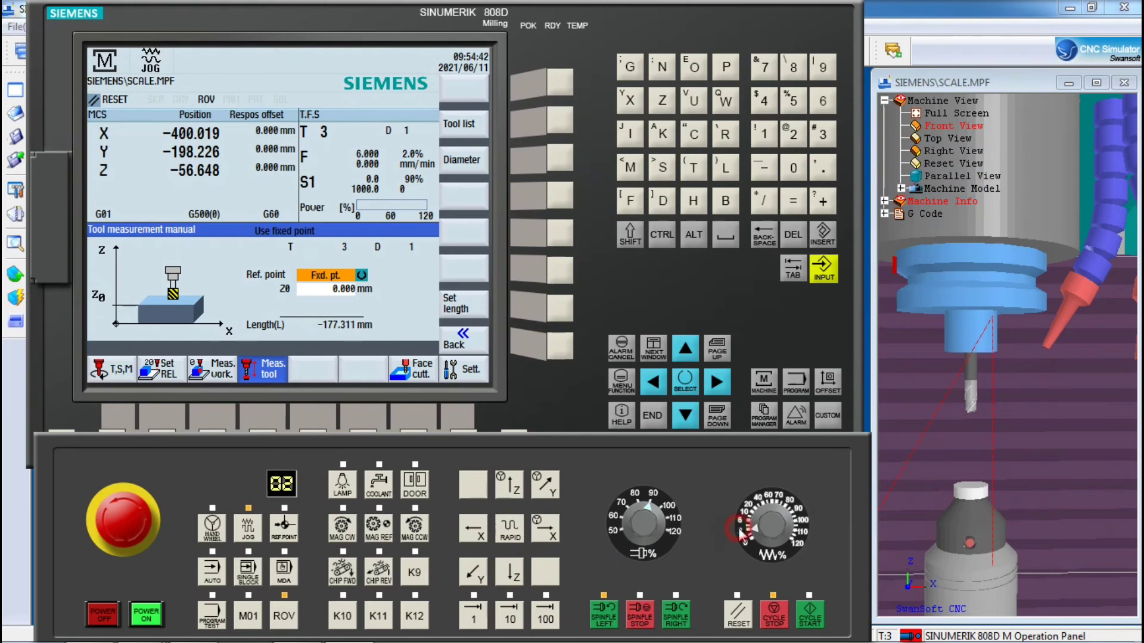
{"action": "left_click", "coordinate": [515, 575]}
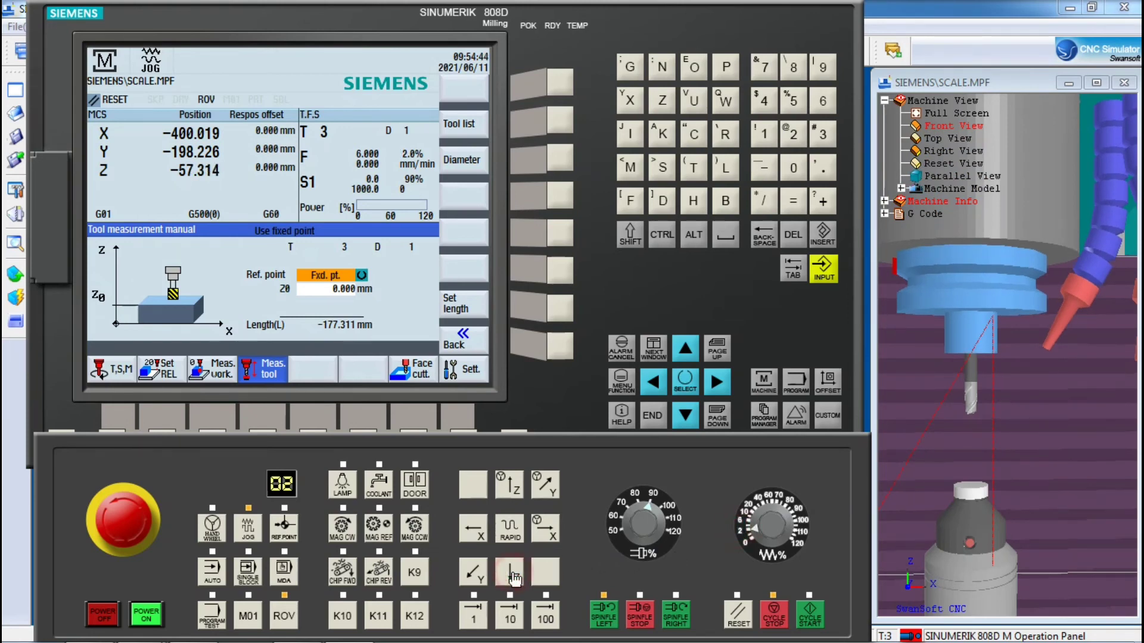
{"action": "left_click", "coordinate": [515, 574]}
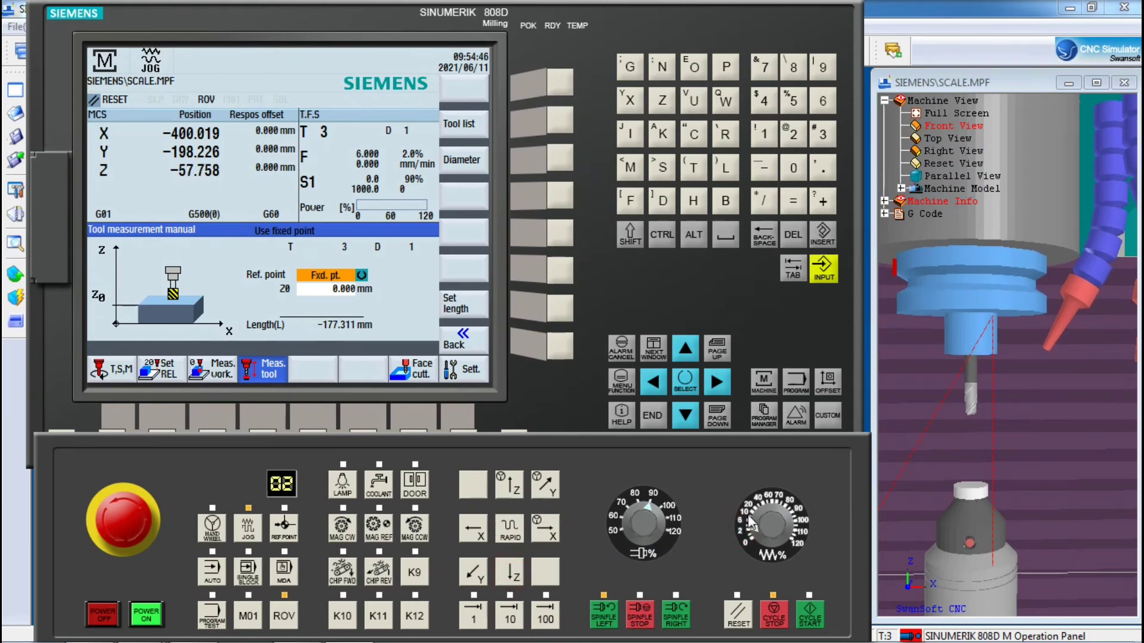
- Set the feed override to 8% and lower Z to about -84.5 mm, stopping tool 3 just above the gauge
{"action": "left_click", "coordinate": [749, 520]}
{"action": "left_click", "coordinate": [513, 573]}
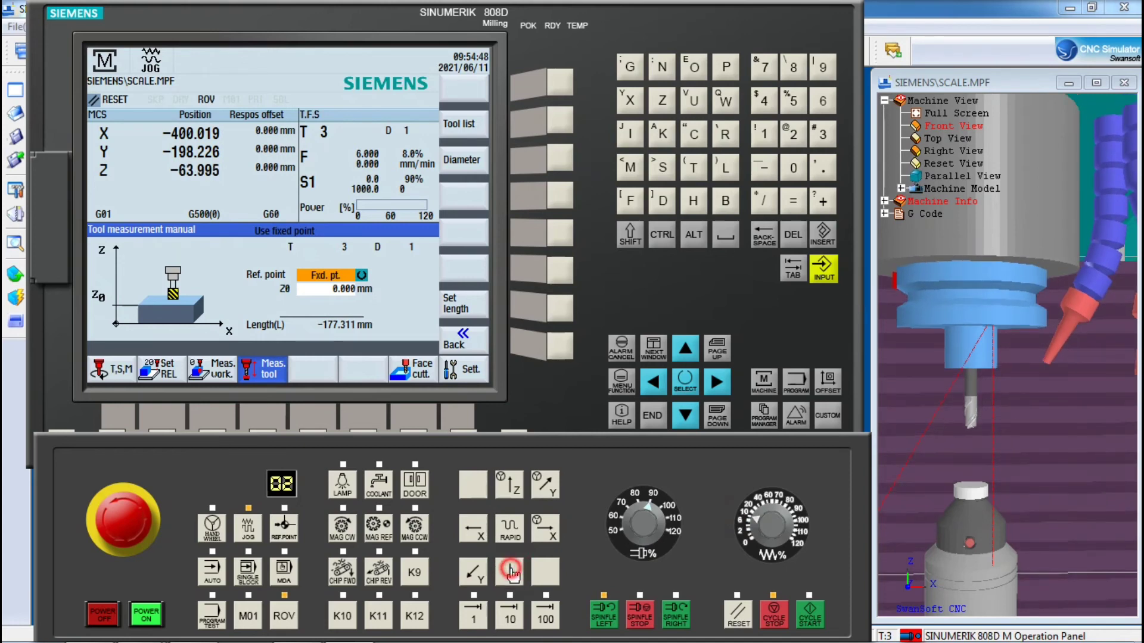
{"action": "left_click", "coordinate": [511, 570]}
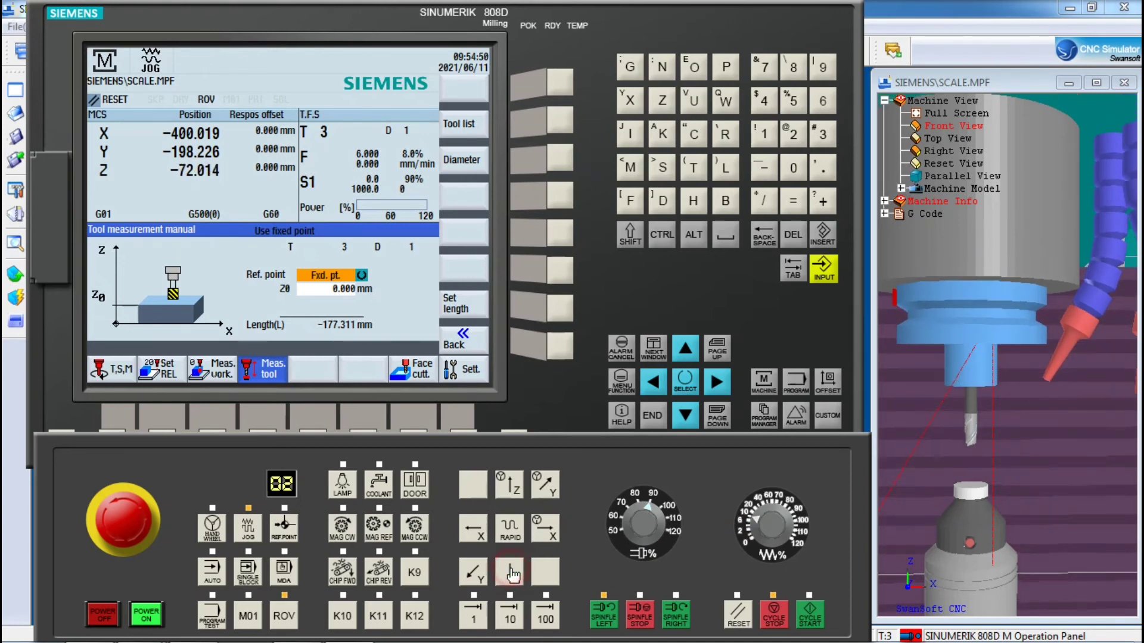
{"action": "left_click", "coordinate": [510, 570]}
{"action": "left_click", "coordinate": [510, 572]}
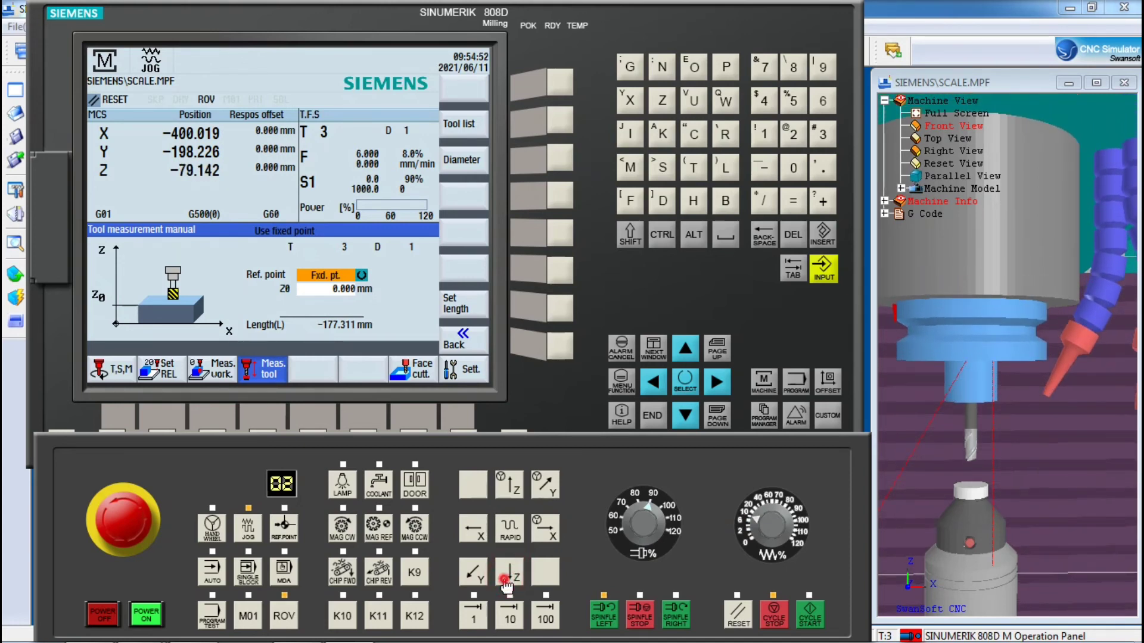
{"action": "left_click", "coordinate": [506, 580]}
{"action": "left_click", "coordinate": [507, 580]}
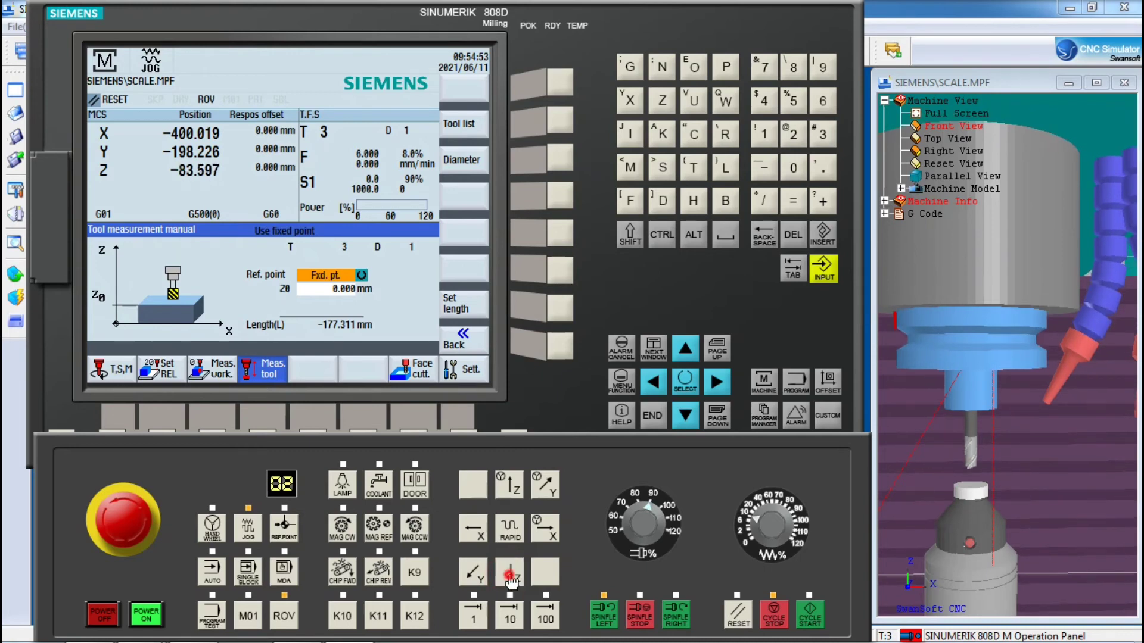
- Lower Z in small moves to about -90.2 mm until tool 3 touches the gauge's contact face
{"action": "left_click", "coordinate": [982, 469]}
{"action": "scroll", "coordinate": [983, 469], "scroll_direction": "up", "scroll_amount": 6}
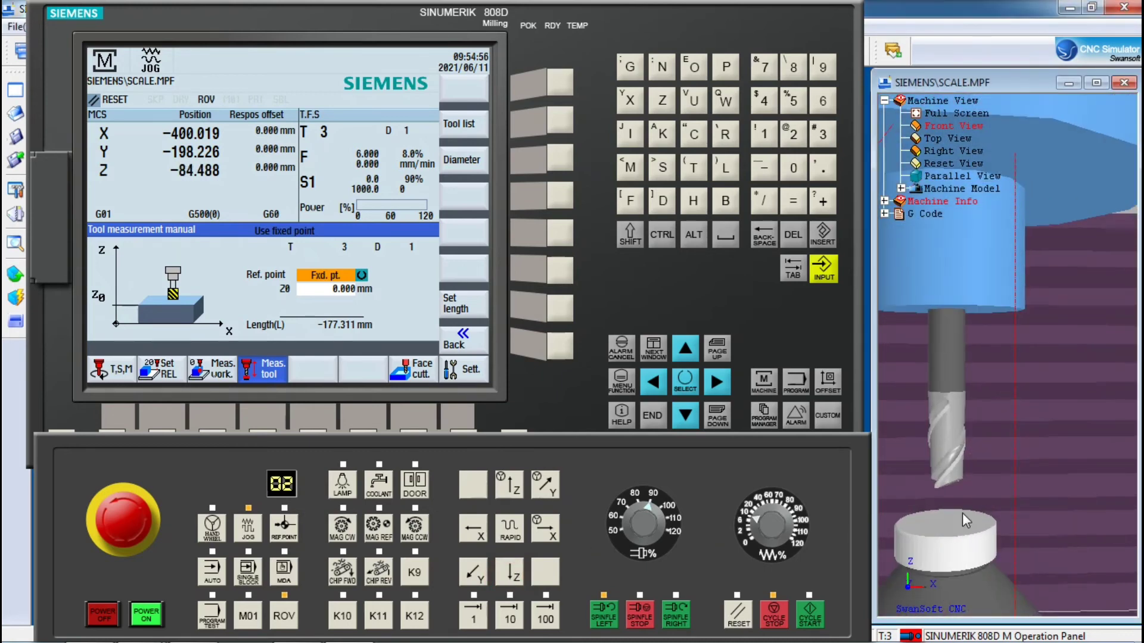
{"action": "left_click_drag", "start_coordinate": [965, 520], "coordinate": [953, 474]}
{"action": "right_click_drag", "start_coordinate": [998, 471], "coordinate": [985, 470]}
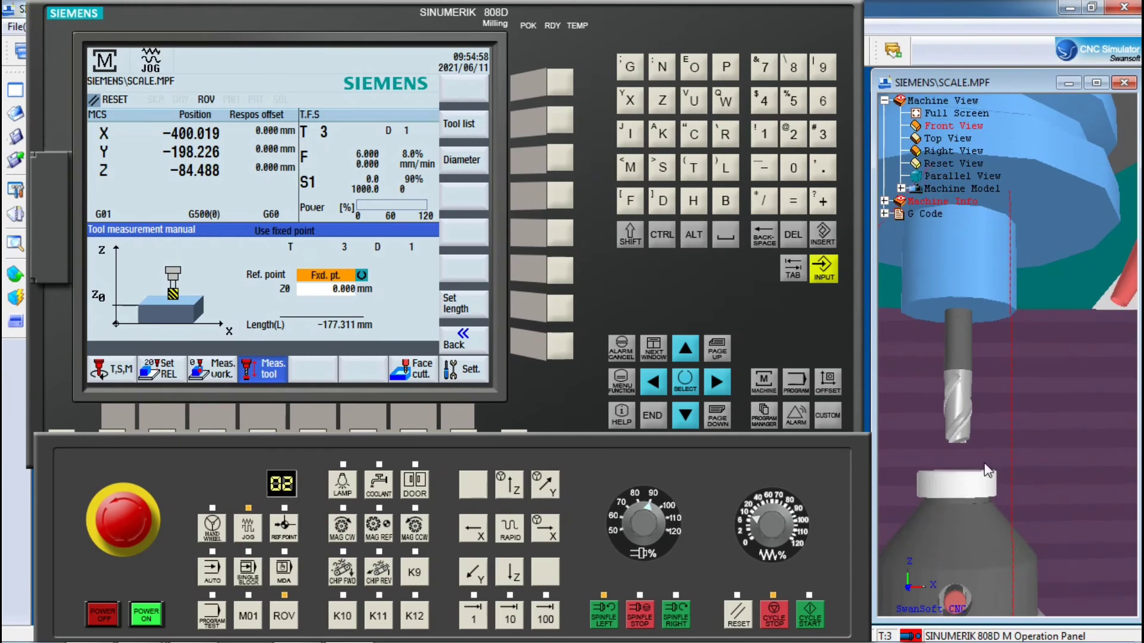
{"action": "left_click_drag", "start_coordinate": [985, 469], "coordinate": [982, 455]}
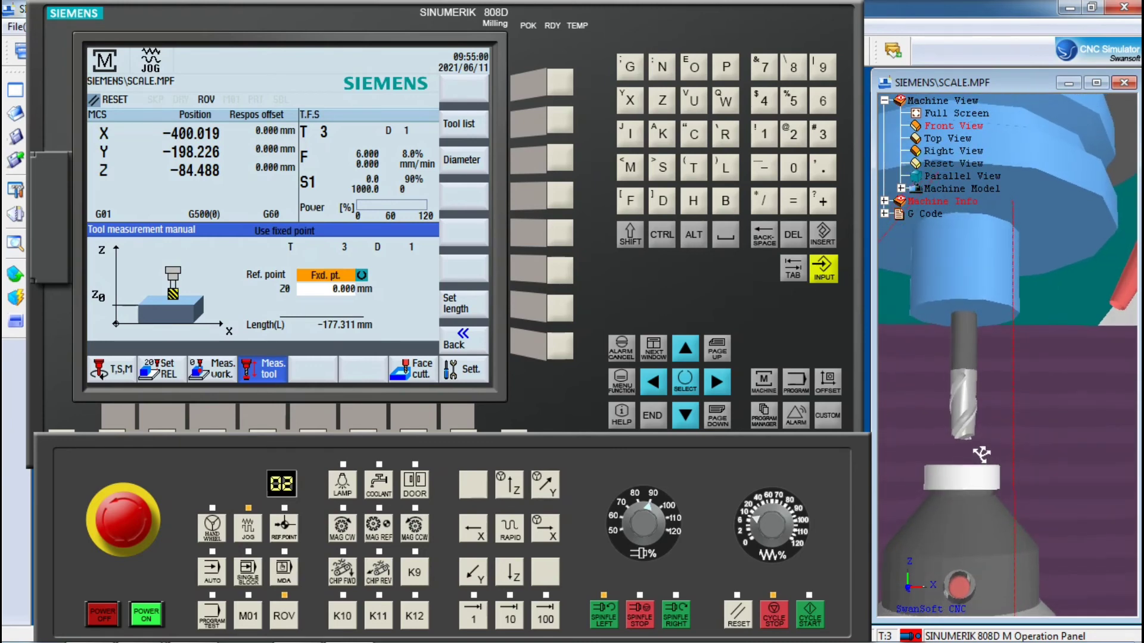
{"action": "left_click", "coordinate": [514, 573]}
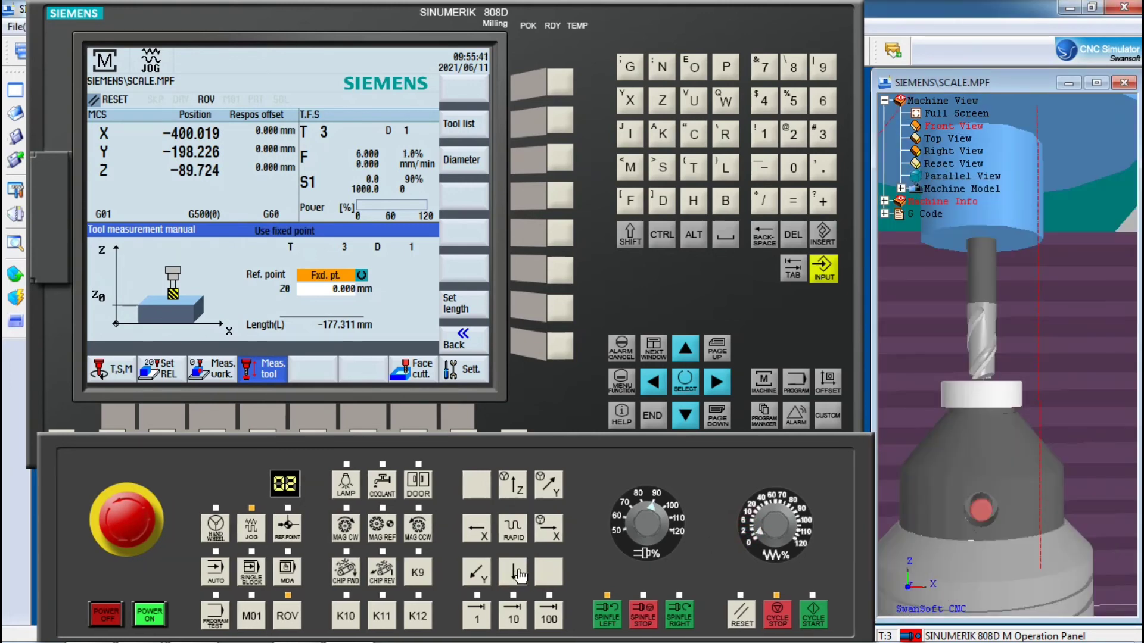
{"action": "left_click", "coordinate": [514, 570]}
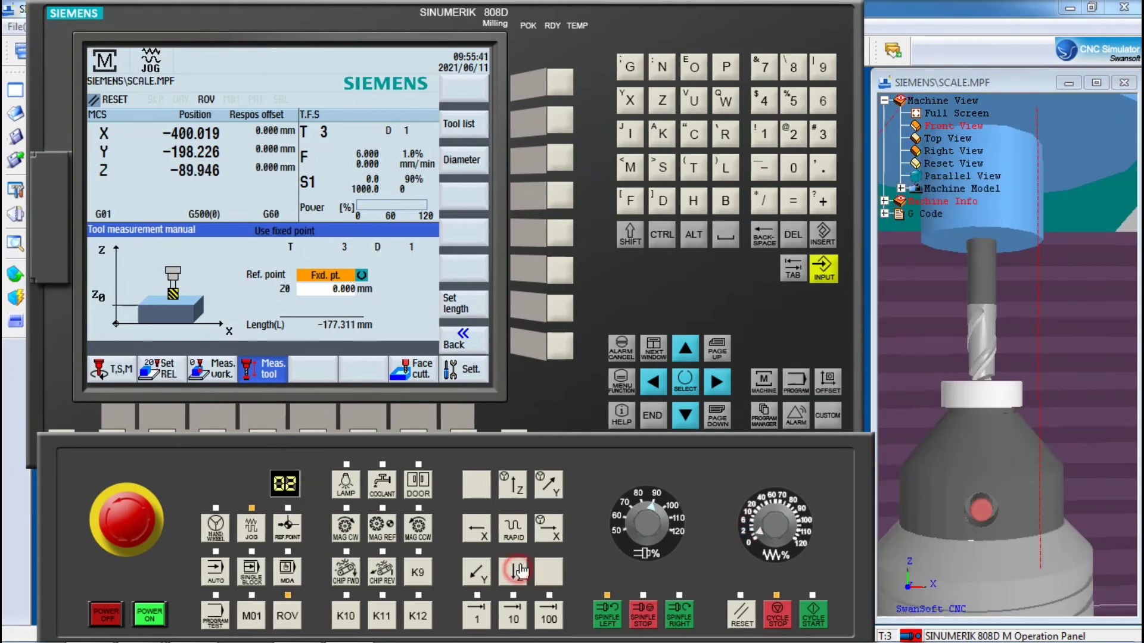
{"action": "left_click", "coordinate": [517, 572]}
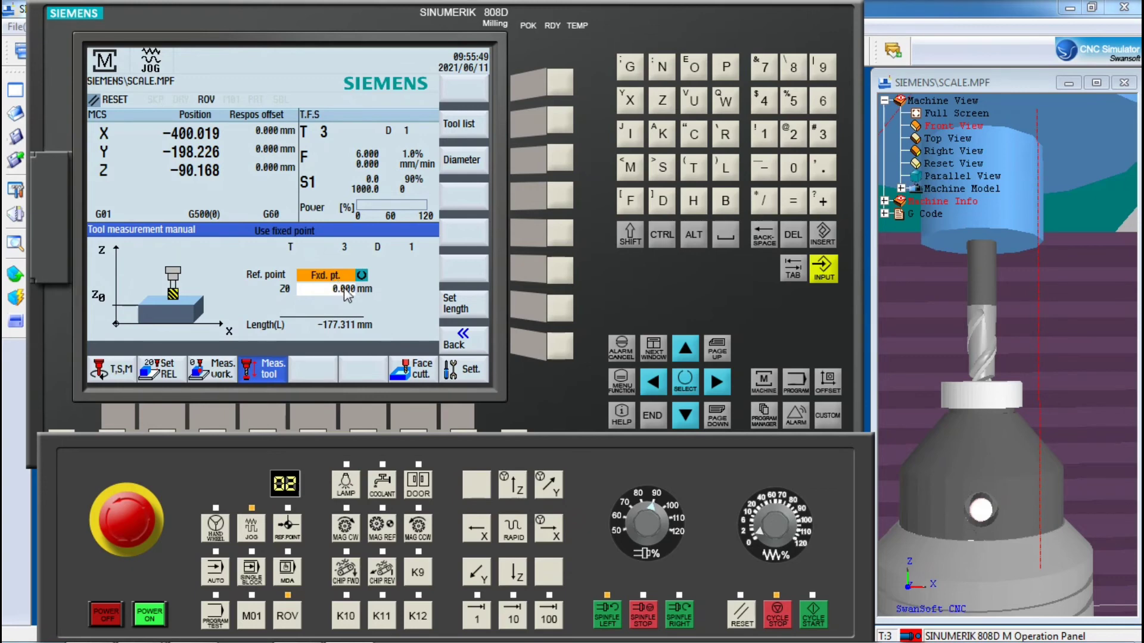
- Set the fixed-point Z0 to 100 mm for the gauge height and store the length of tool 3 in the tool list
{"action": "left_click", "coordinate": [685, 415]}
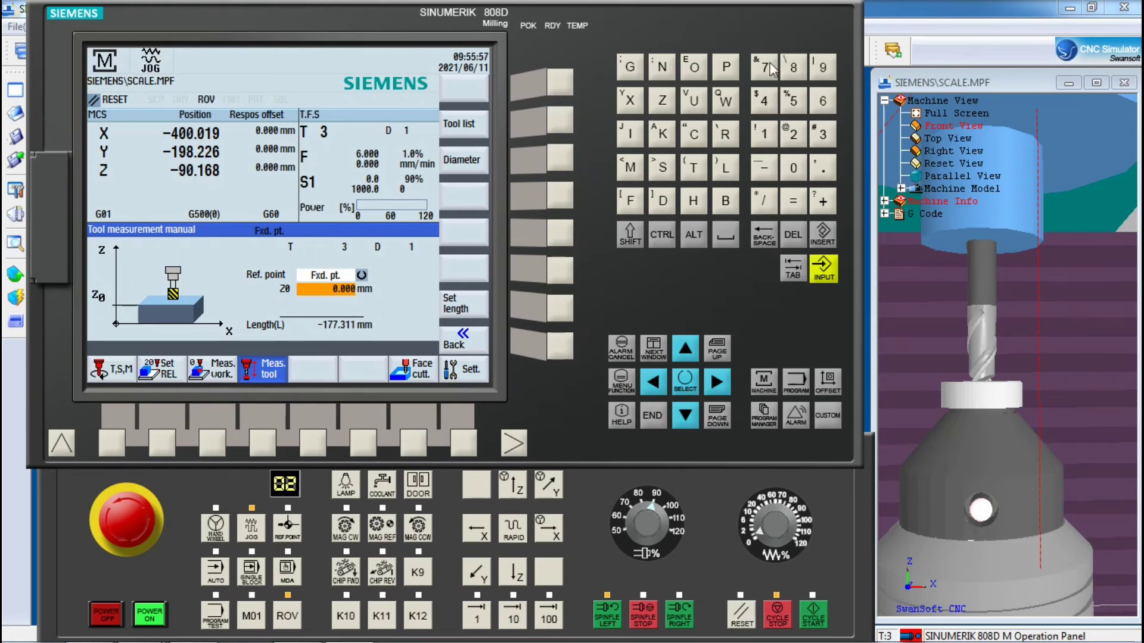
{"action": "left_click", "coordinate": [764, 135]}
{"action": "left_click", "coordinate": [786, 167]}
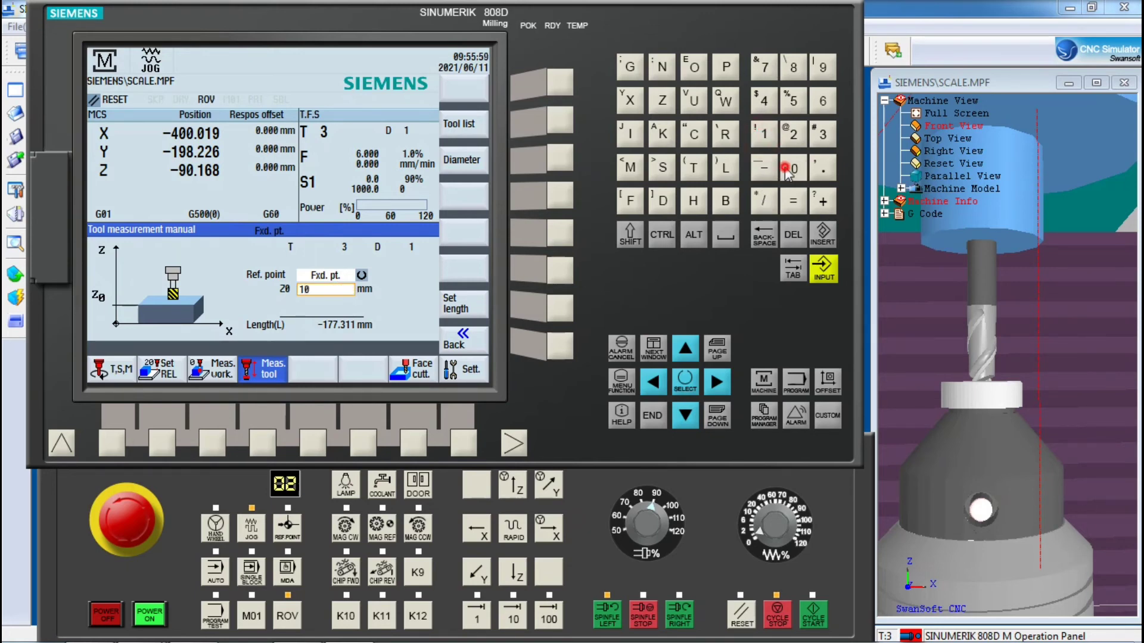
{"action": "left_click", "coordinate": [787, 166]}
{"action": "left_click", "coordinate": [832, 277]}
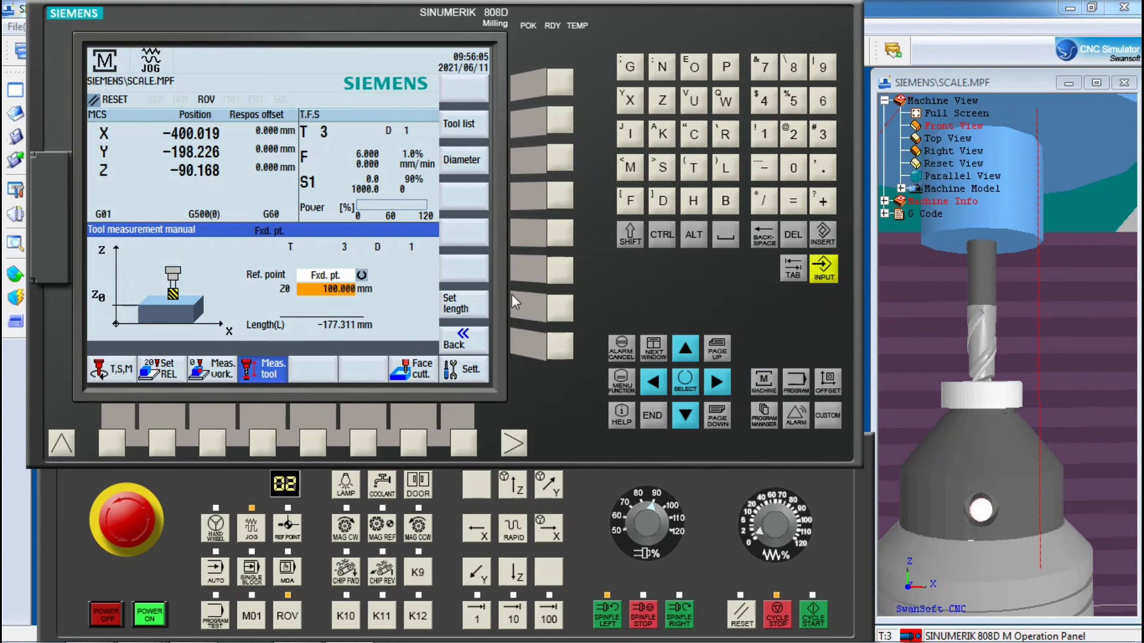
{"action": "left_click", "coordinate": [559, 310]}
{"action": "left_click", "coordinate": [828, 382]}
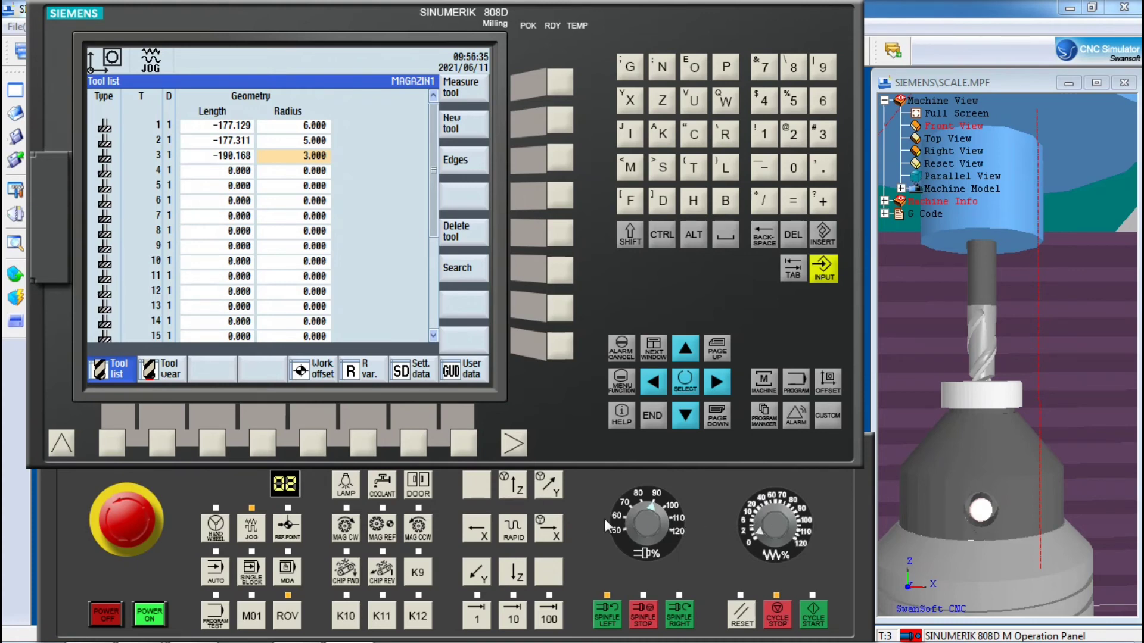
- Raise Z to about -22.2 mm, clear of the gauge, and load tool 4 by running T4 M6 in MDA mode
{"action": "left_click", "coordinate": [512, 485]}
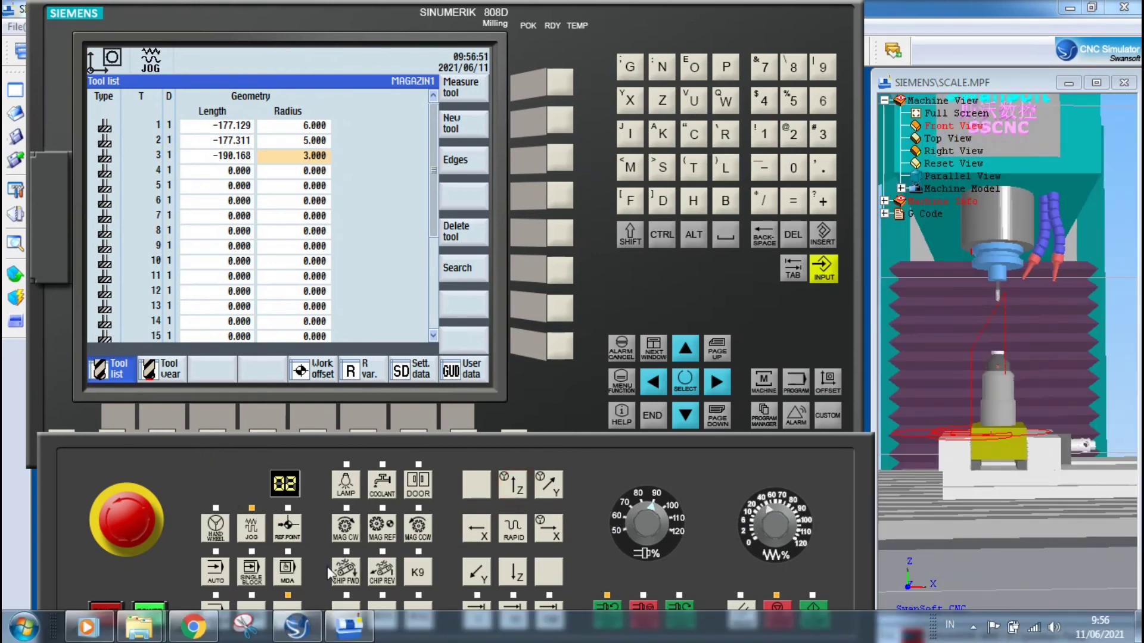
{"action": "left_click", "coordinate": [280, 576]}
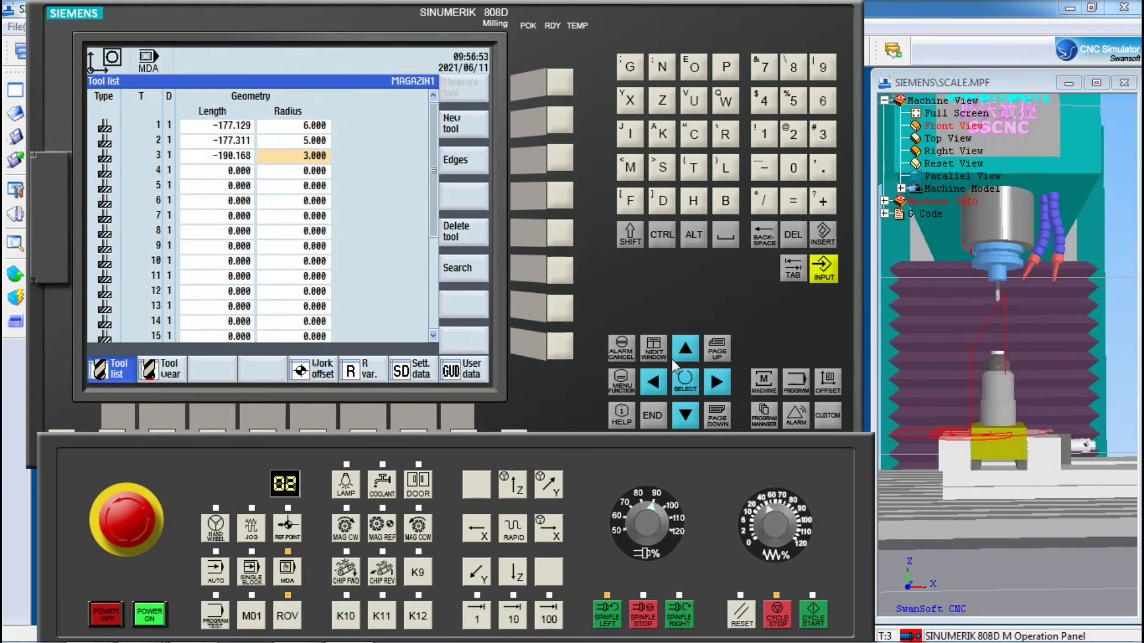
{"action": "left_click", "coordinate": [762, 383]}
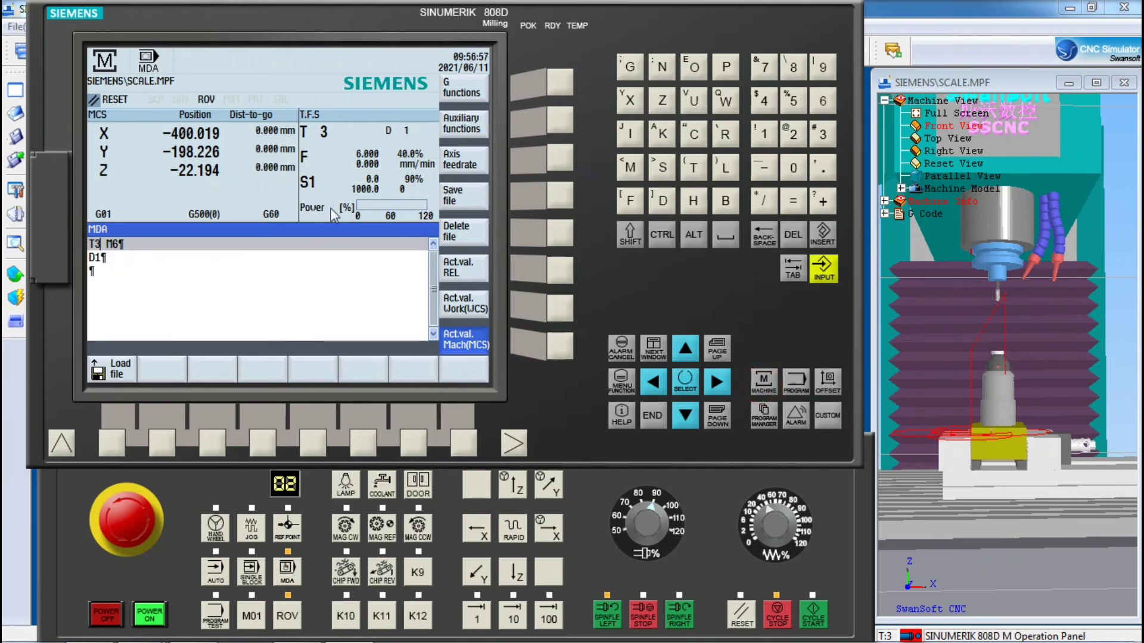
{"action": "left_click", "coordinate": [762, 240]}
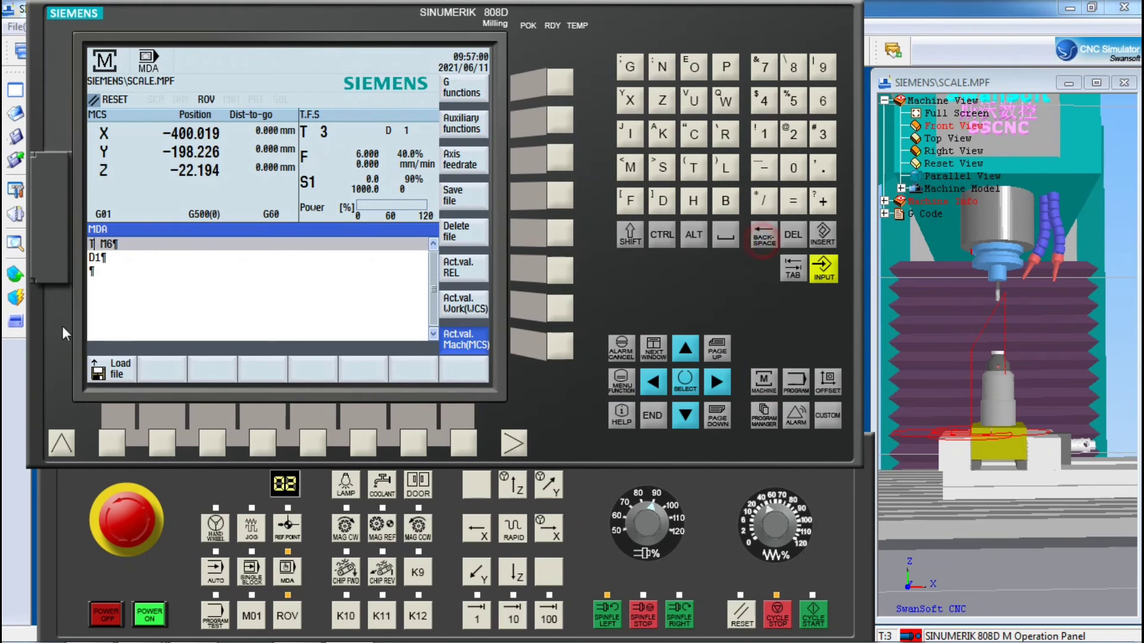
{"action": "left_click", "coordinate": [763, 105]}
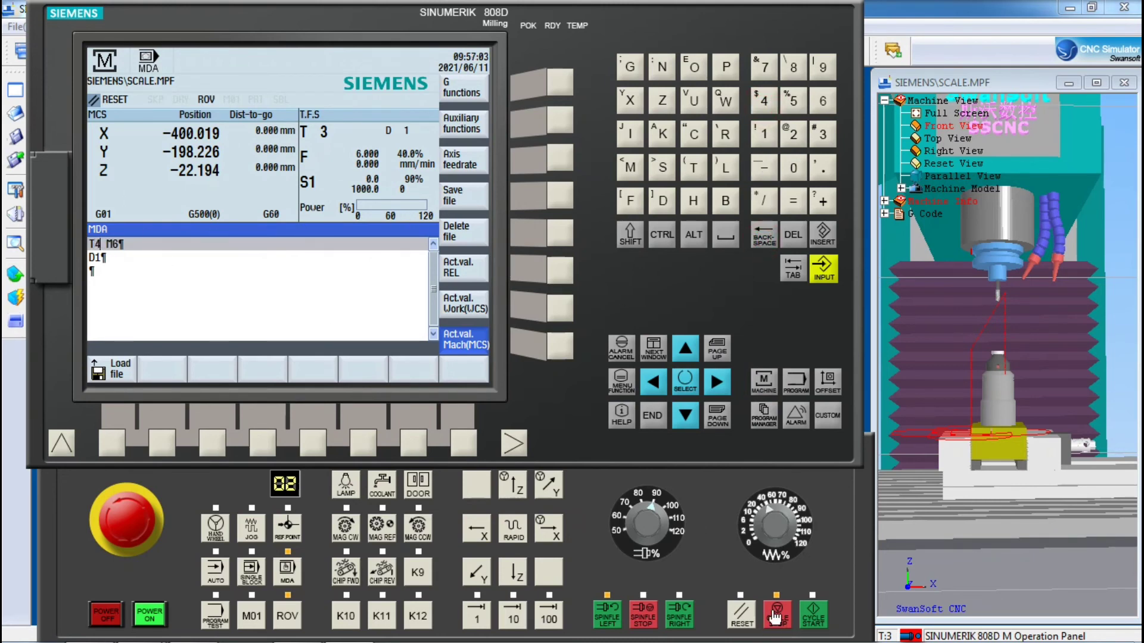
{"action": "left_click", "coordinate": [812, 615]}
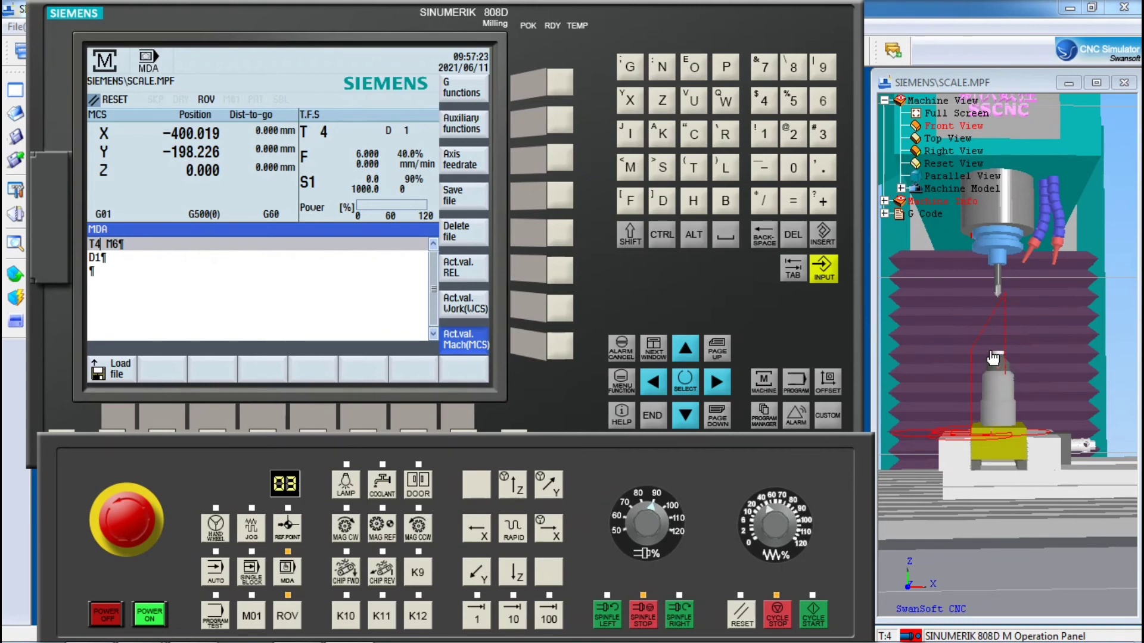
- Return to JOG mode with the manual length measurement ready for tool 4
{"action": "mouse_move", "coordinate": [676, 621]}
{"action": "left_click", "coordinate": [252, 528]}
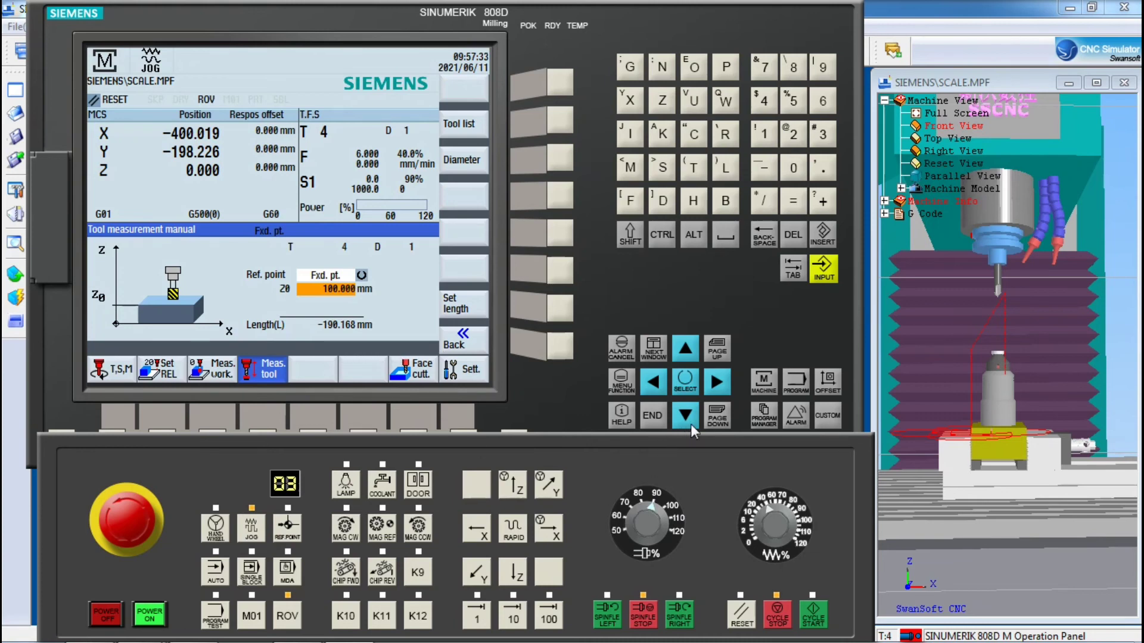
- Lower tool 4 over the gauge to about Z -63.4 mm at 40% feed override
{"action": "left_click", "coordinate": [516, 573]}
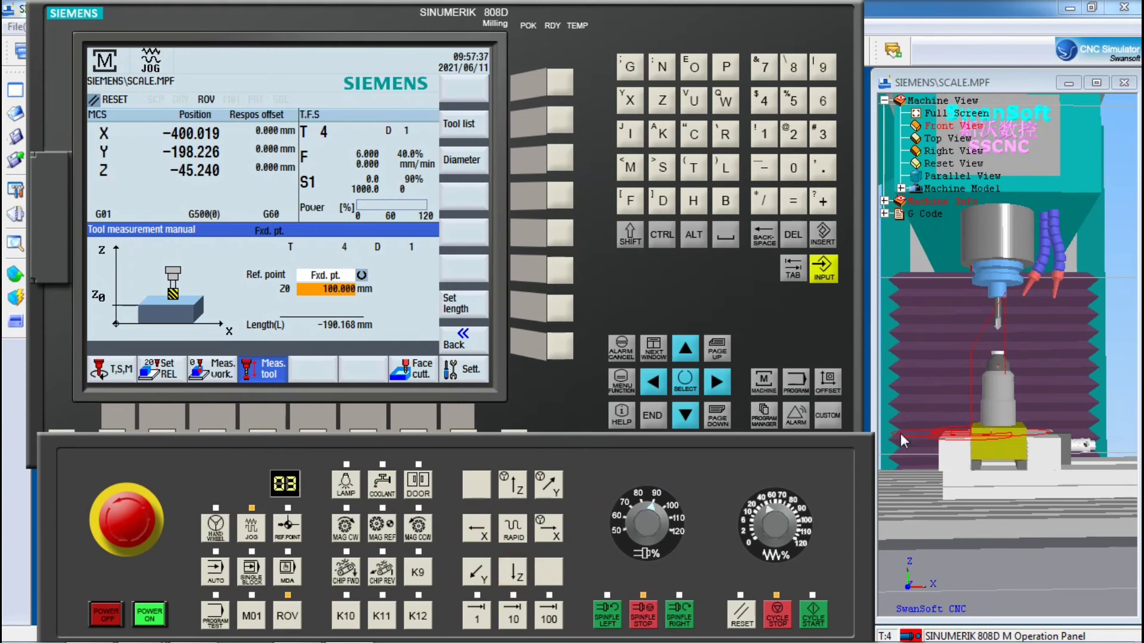
{"action": "left_click", "coordinate": [1042, 360]}
{"action": "scroll", "coordinate": [1040, 333], "scroll_direction": "up", "scroll_amount": 3}
{"action": "scroll", "coordinate": [1021, 331], "scroll_direction": "up", "scroll_amount": 5}
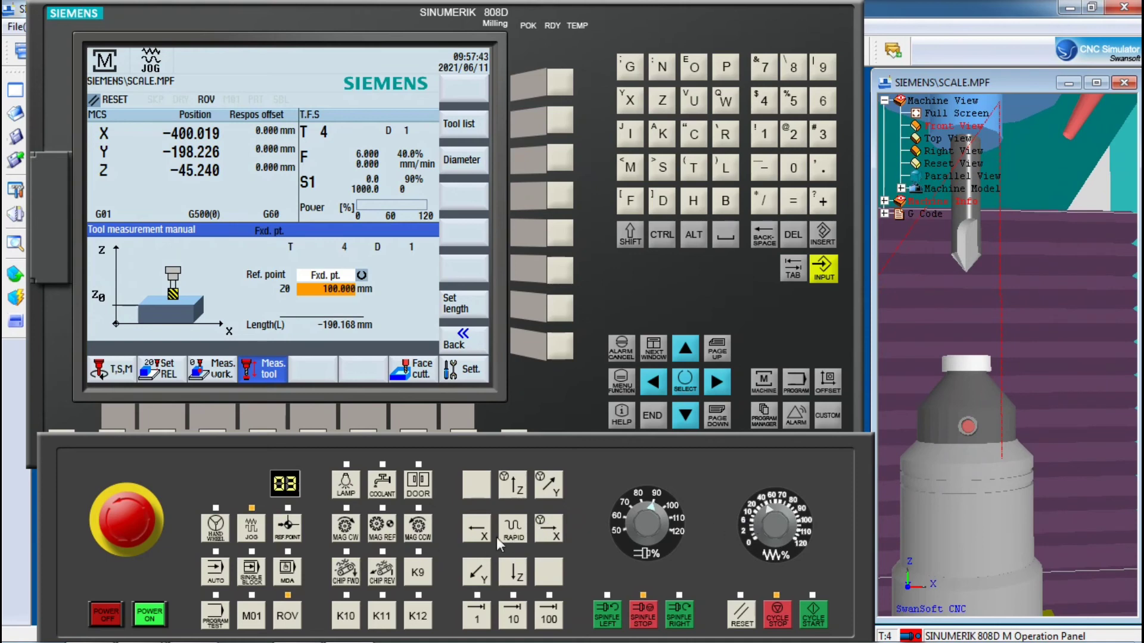
{"action": "left_click", "coordinate": [521, 573]}
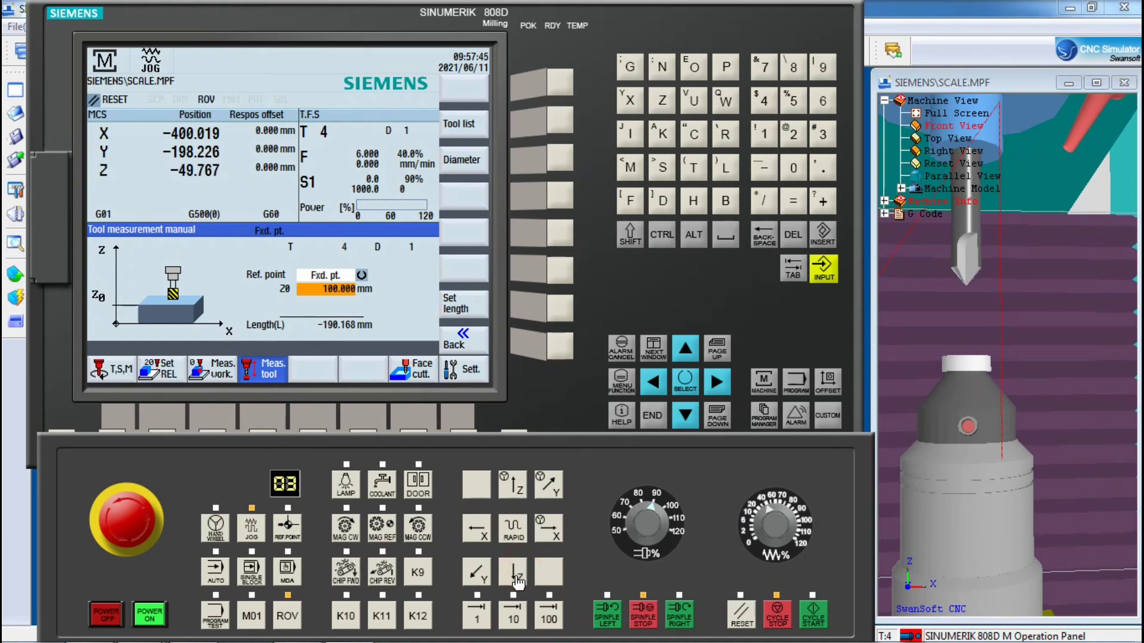
{"action": "left_click", "coordinate": [518, 578]}
{"action": "left_click", "coordinate": [520, 574]}
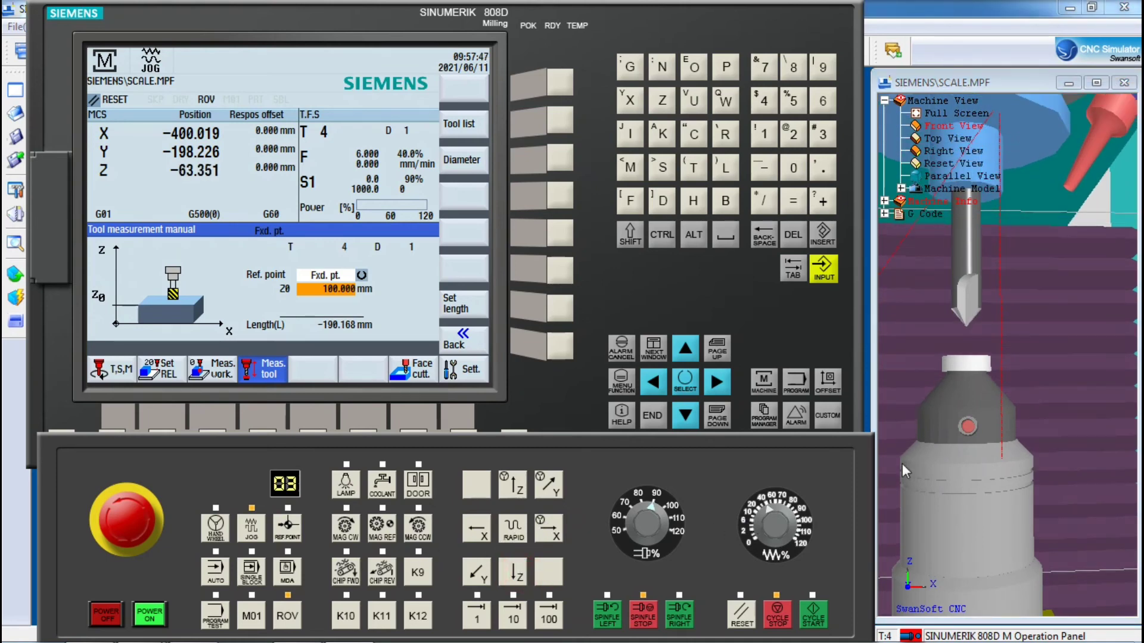
- Reduce the feed override to 6% and lower tool 4 to about Z -70.8 mm, just above the gauge
{"action": "left_click", "coordinate": [751, 520]}
{"action": "left_click", "coordinate": [512, 578]}
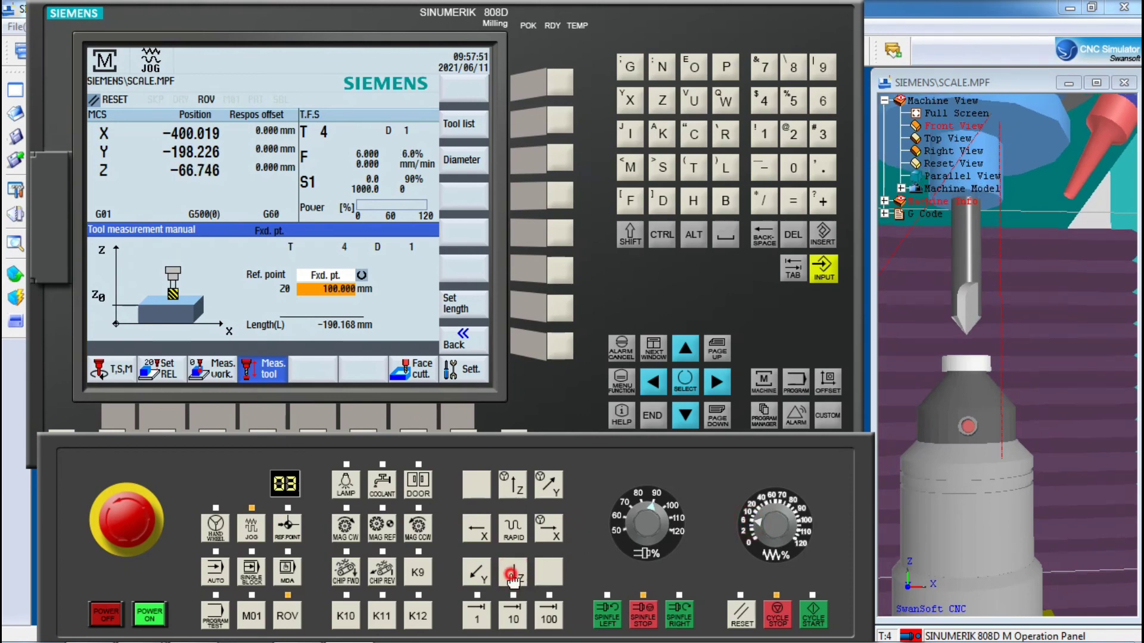
{"action": "left_click", "coordinate": [511, 576]}
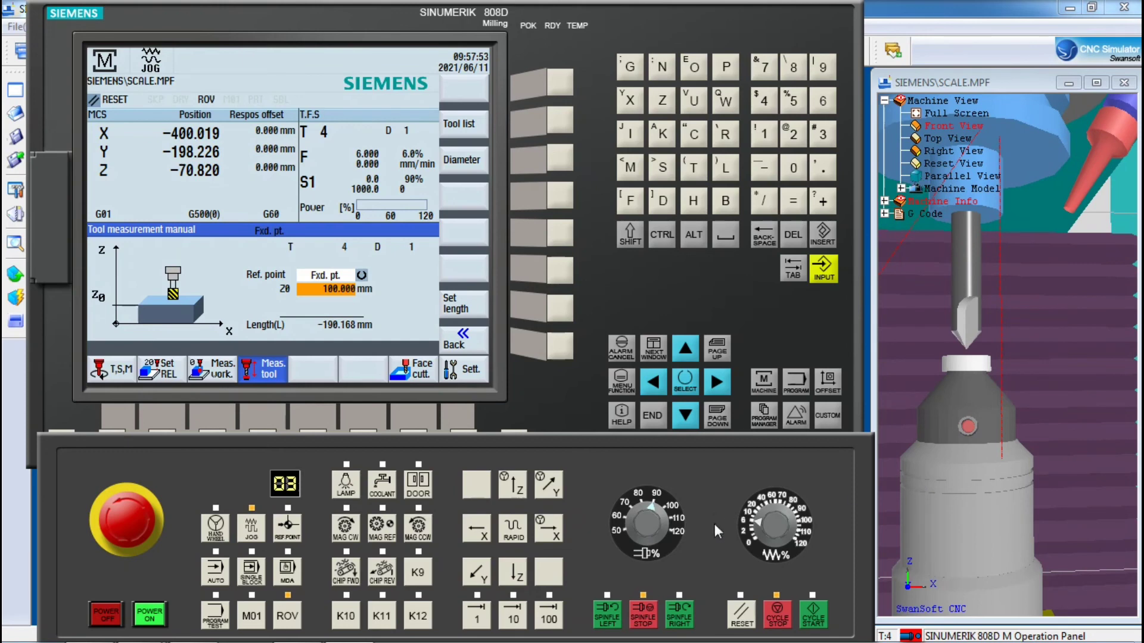
- At 1% feed override, lower tool 4 in small moves to about Z -73.1 mm until it touches the gauge, and store its length
{"action": "left_click", "coordinate": [748, 537]}
{"action": "left_click", "coordinate": [522, 573]}
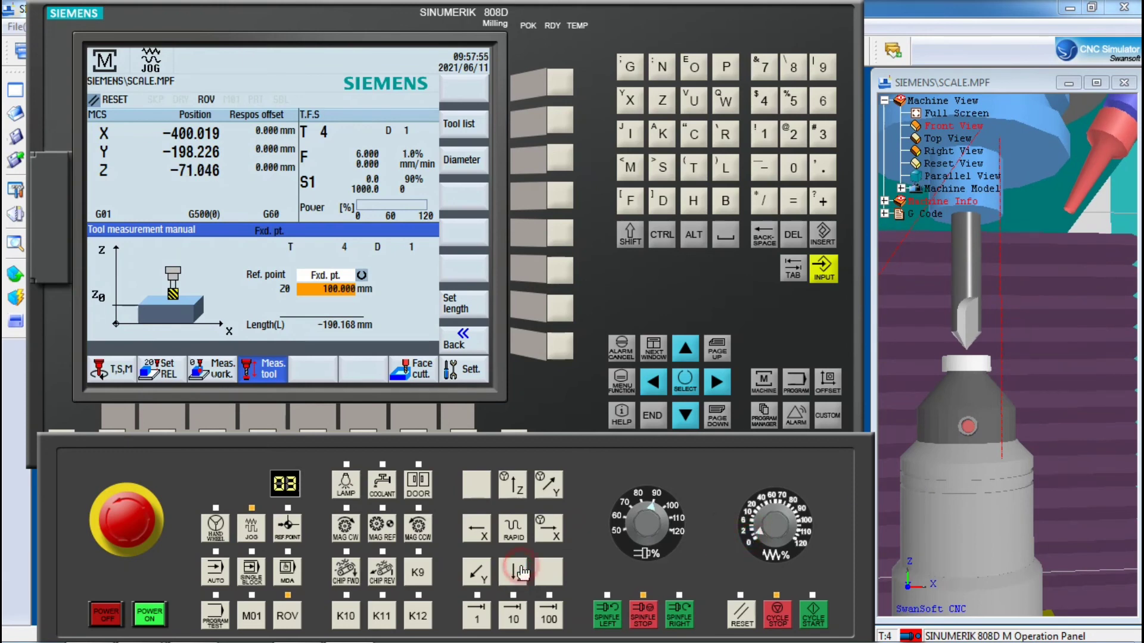
{"action": "left_click", "coordinate": [522, 573]}
{"action": "left_click", "coordinate": [522, 573]}
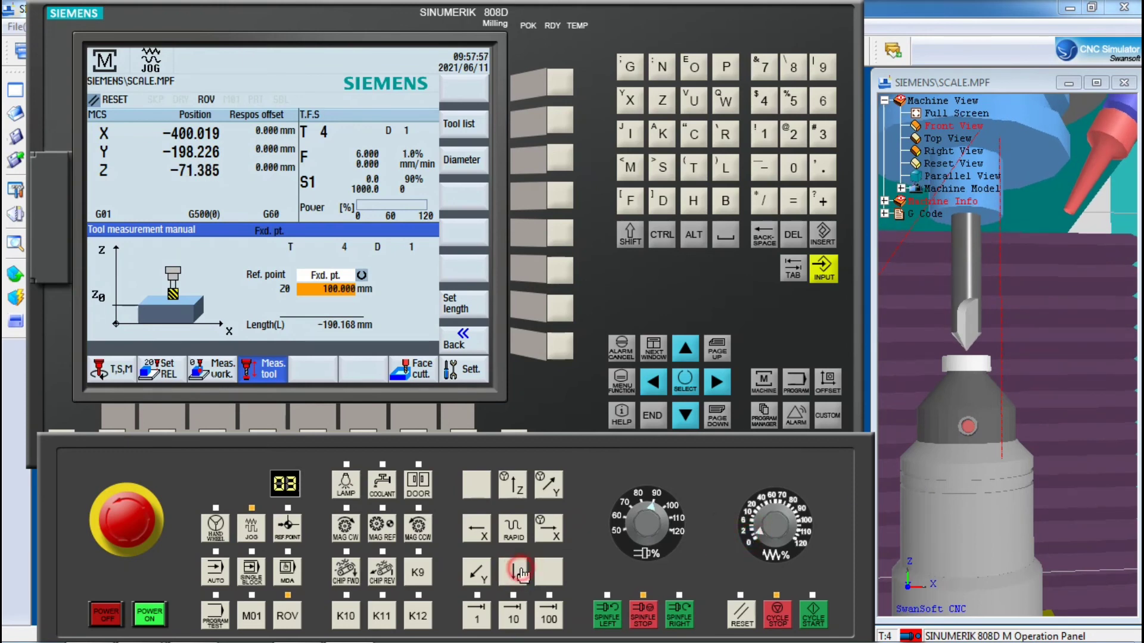
{"action": "left_click", "coordinate": [521, 573]}
{"action": "left_click", "coordinate": [520, 579]}
{"action": "left_click", "coordinate": [519, 579]}
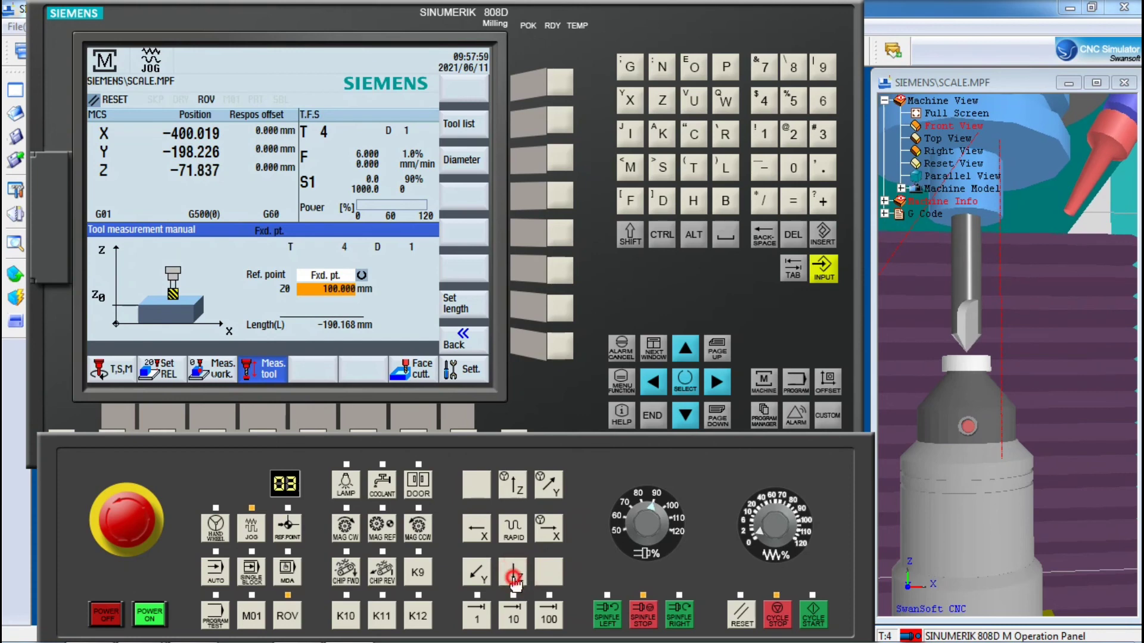
{"action": "left_click", "coordinate": [521, 581]}
{"action": "left_click", "coordinate": [521, 580]}
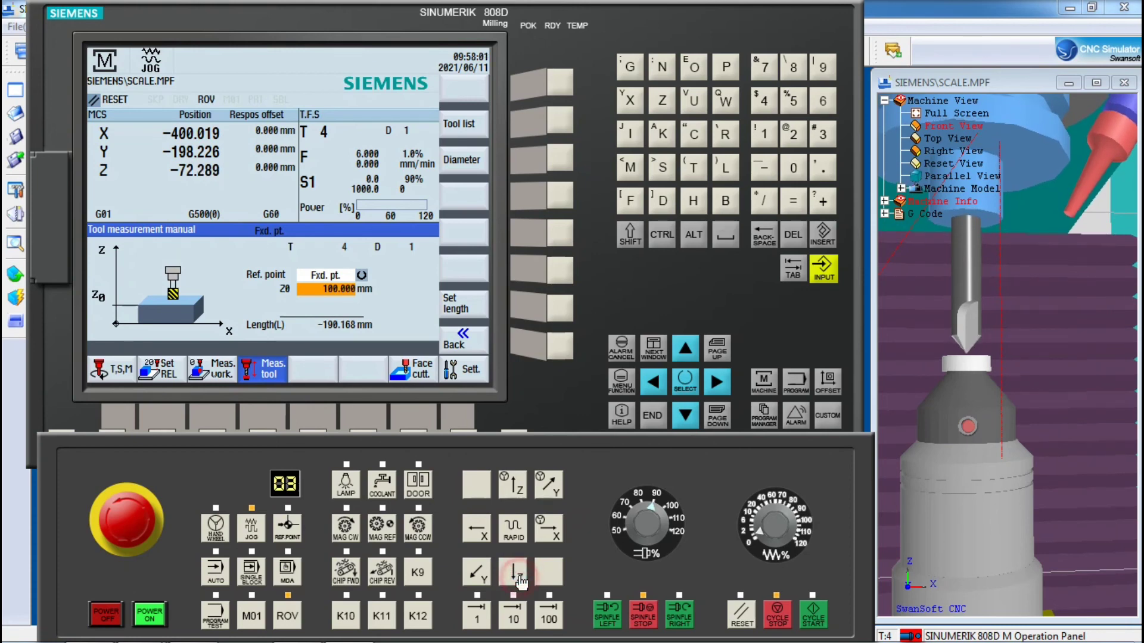
{"action": "left_click", "coordinate": [520, 581]}
{"action": "left_click", "coordinate": [521, 580]}
{"action": "left_click", "coordinate": [520, 580]}
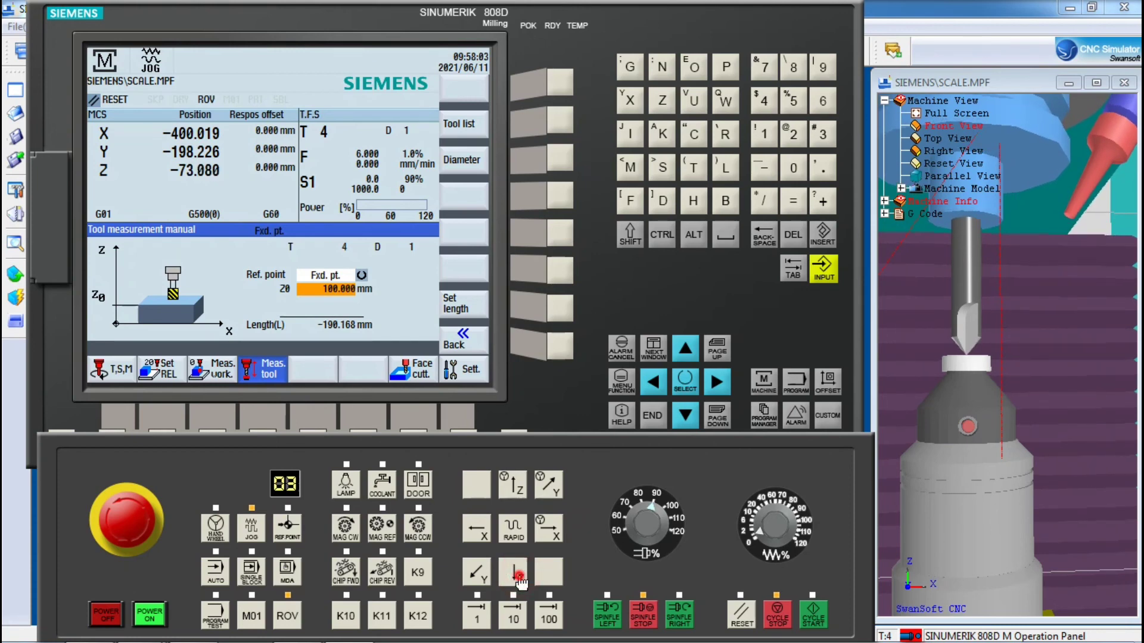
{"action": "left_click", "coordinate": [521, 580]}
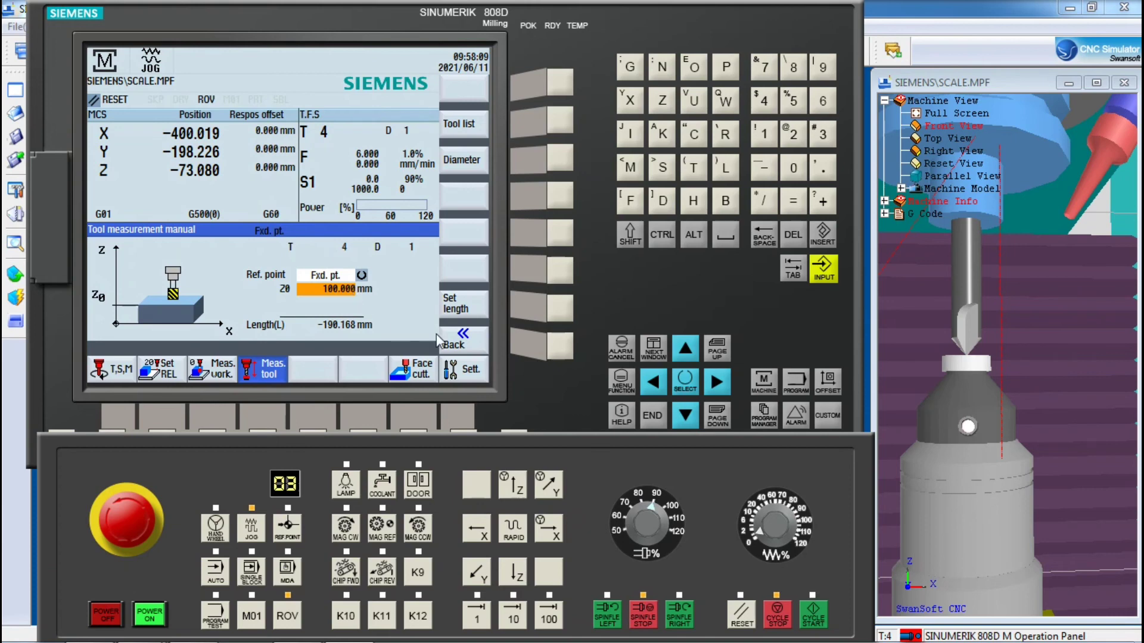
{"action": "left_click", "coordinate": [558, 309]}
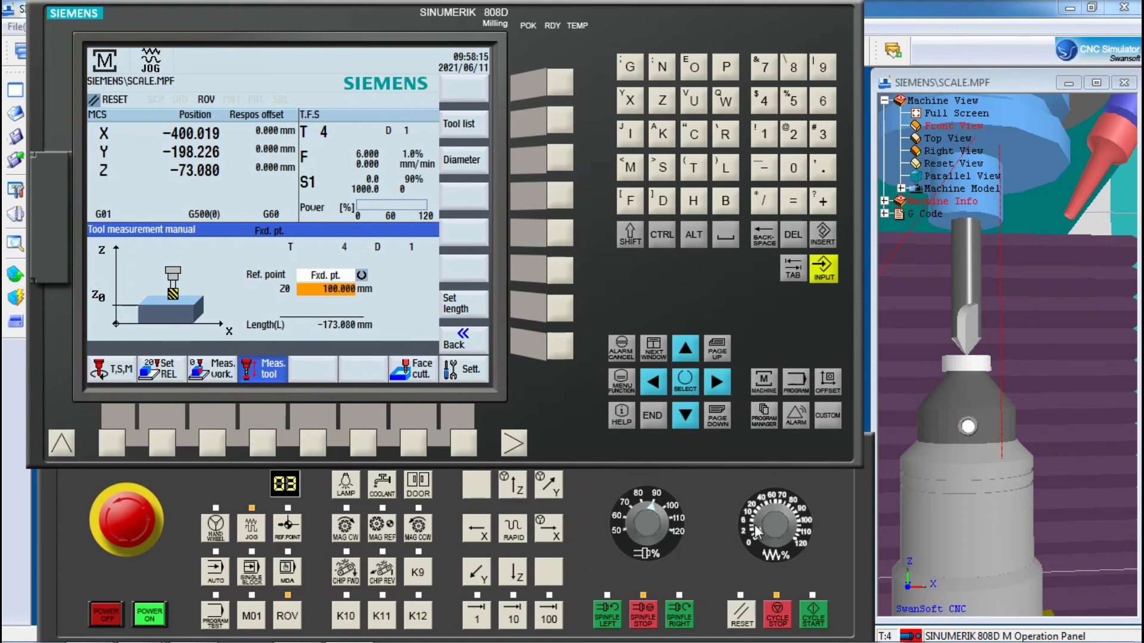
- Raise tool 4 clear of the gauge to about Z -8 mm, with the feed override set back to 40%
{"action": "left_click", "coordinate": [726, 486]}
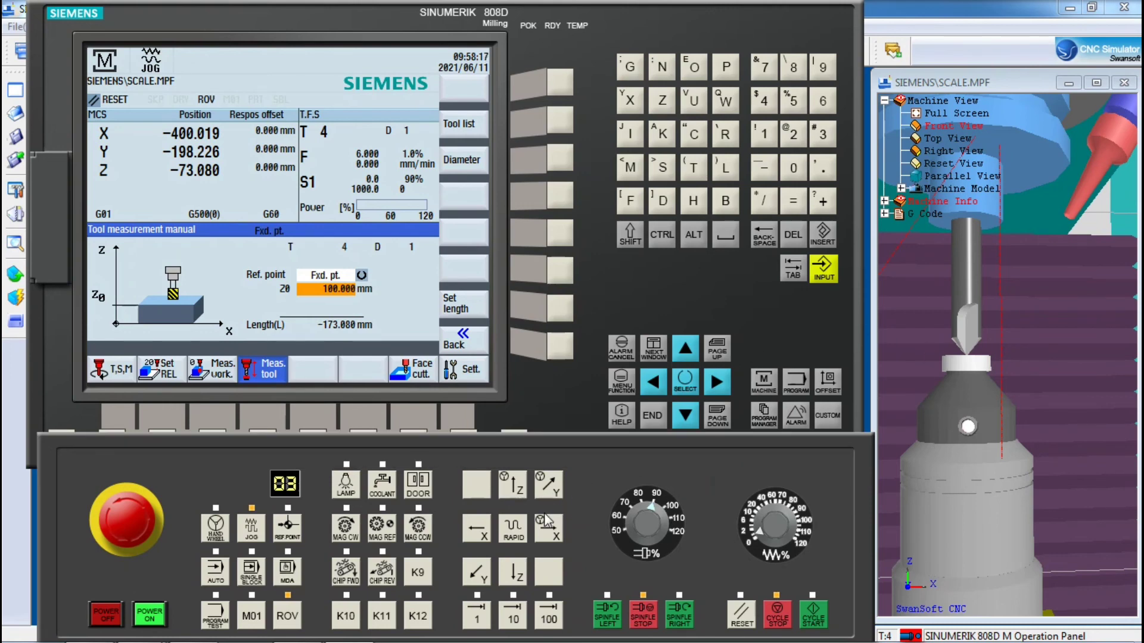
{"action": "left_click", "coordinate": [512, 485]}
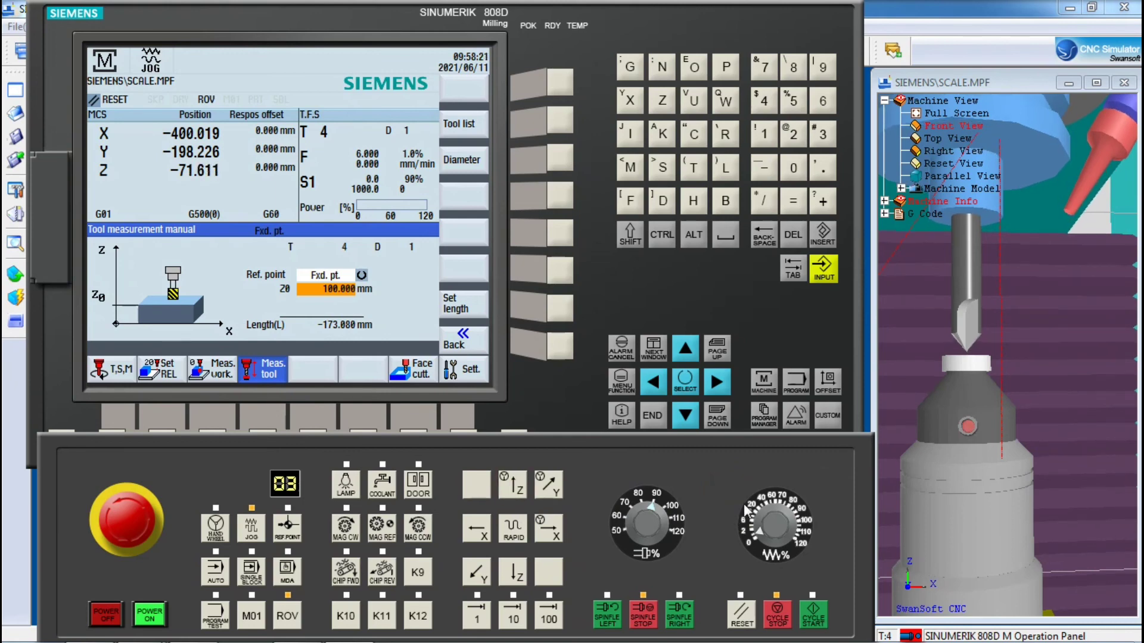
{"action": "left_click_drag", "start_coordinate": [745, 509], "coordinate": [771, 498]}
{"action": "left_click", "coordinate": [517, 484]}
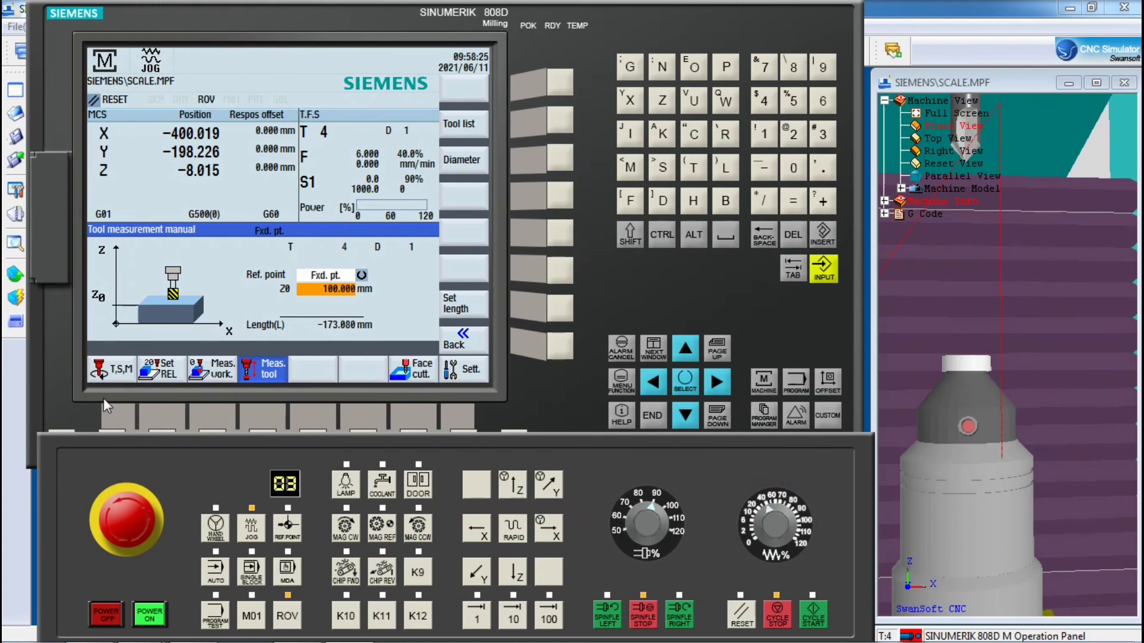
- Change the MDA tool call to T5 M6 and run it to load tool 5
{"action": "left_click", "coordinate": [290, 572]}
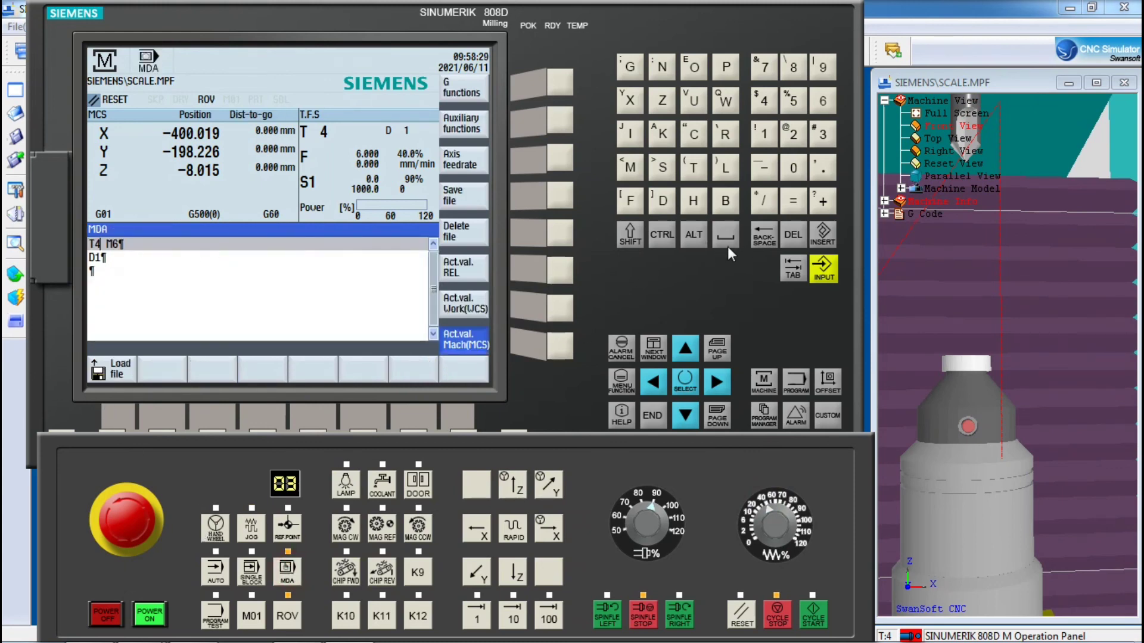
{"action": "left_click", "coordinate": [764, 239]}
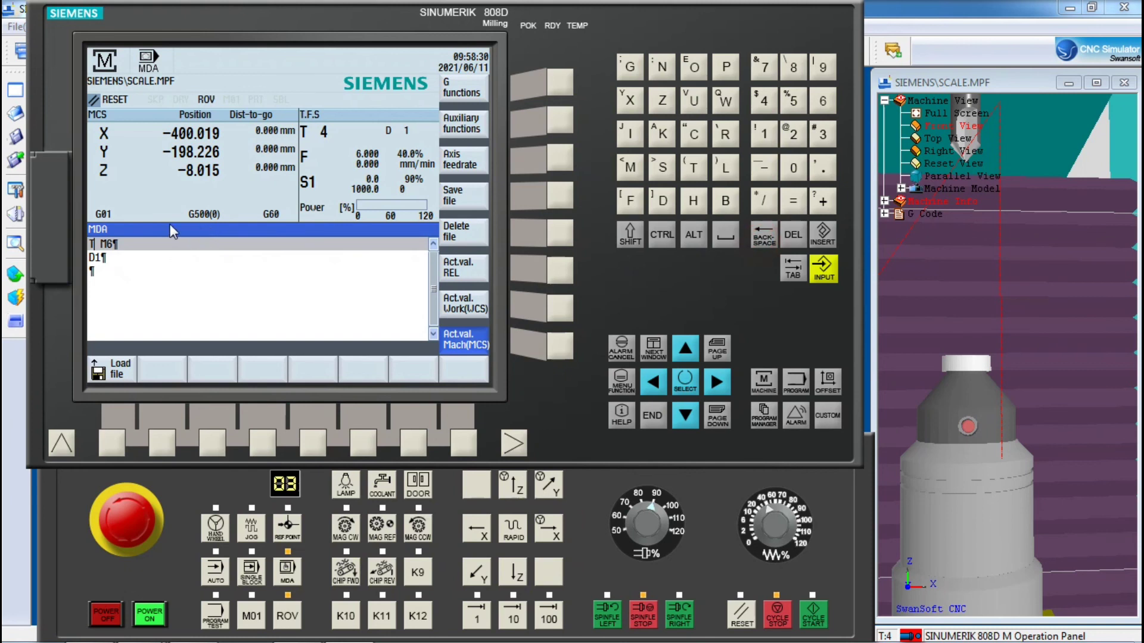
{"action": "left_click", "coordinate": [802, 102]}
{"action": "left_click", "coordinate": [814, 624]}
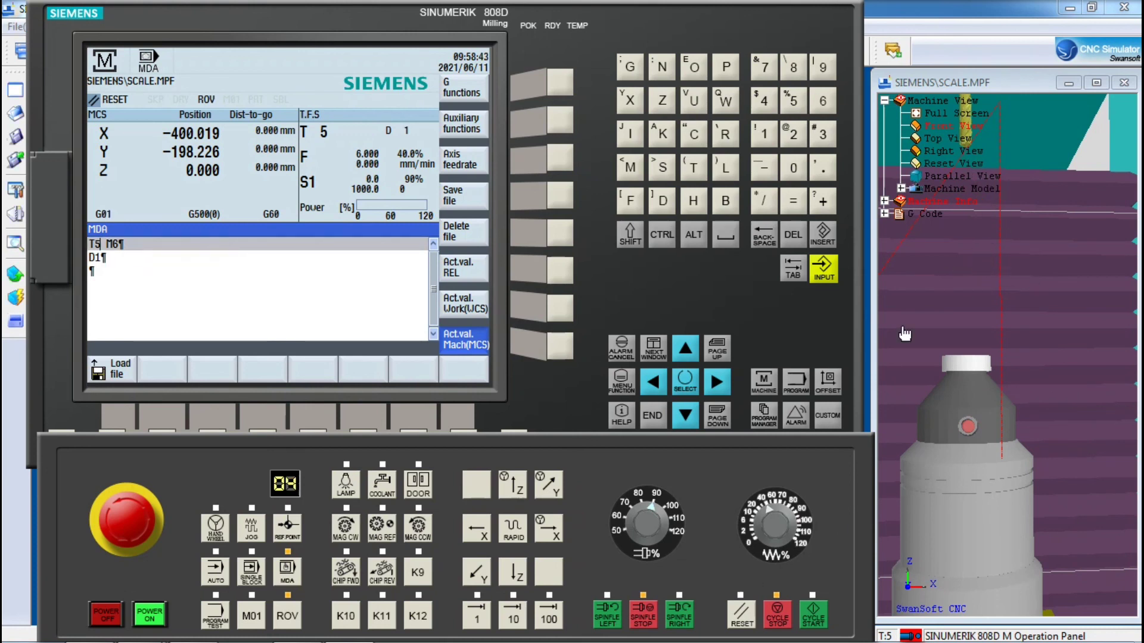
- Return to JOG mode and lower tool 5 over the gauge to about Z -63.8 mm
{"action": "left_click", "coordinate": [515, 574]}
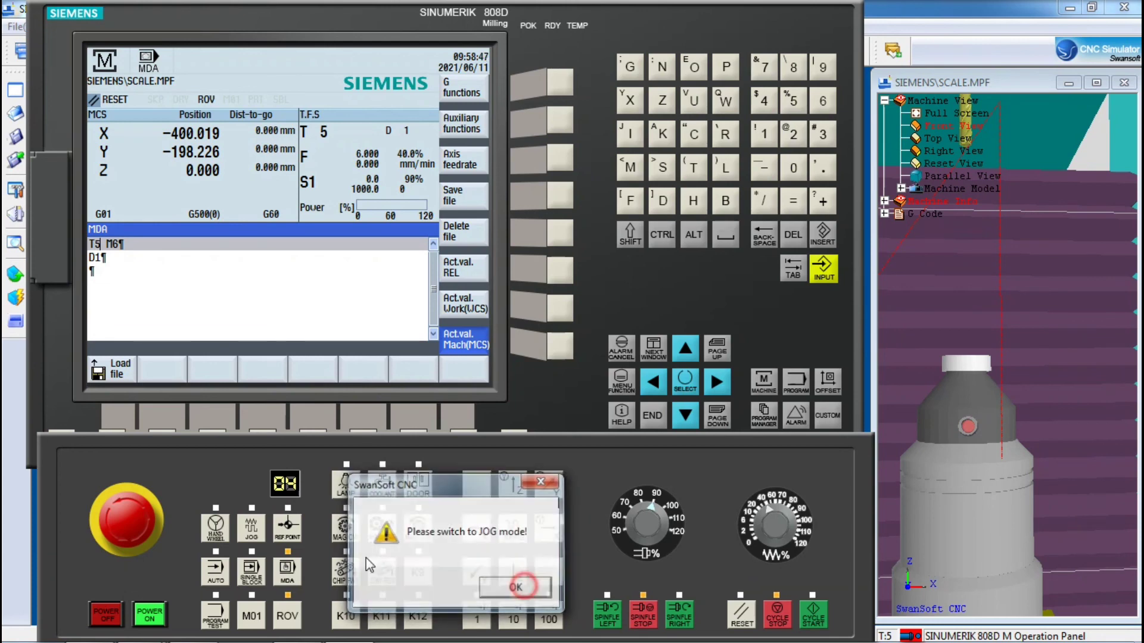
{"action": "key", "text": "Return"}
{"action": "left_click", "coordinate": [250, 527]}
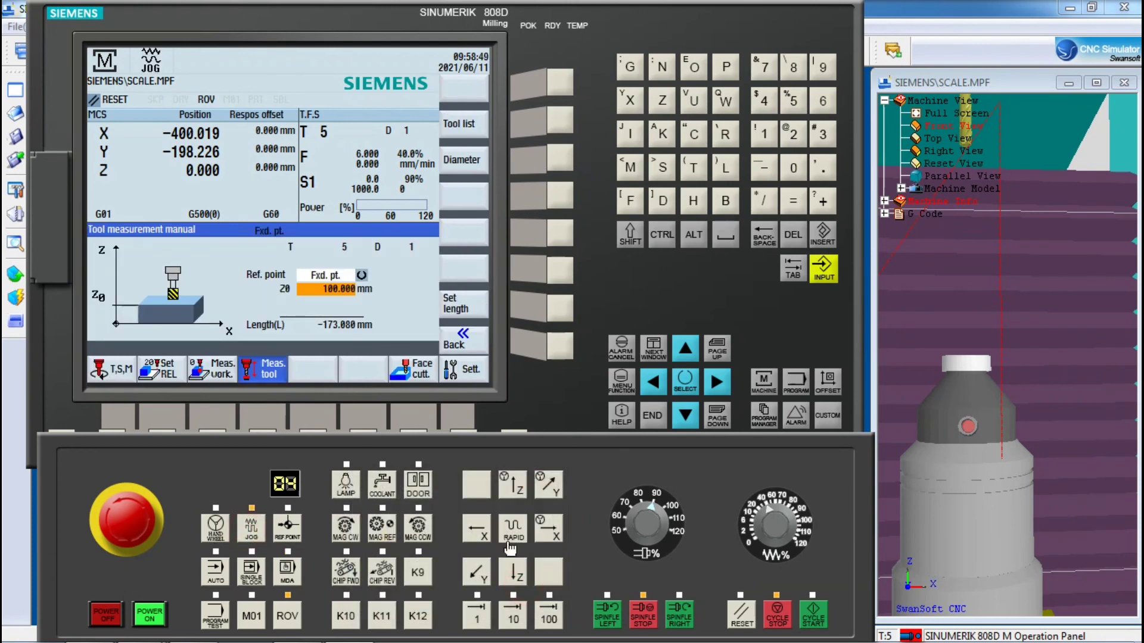
{"action": "left_click", "coordinate": [514, 573]}
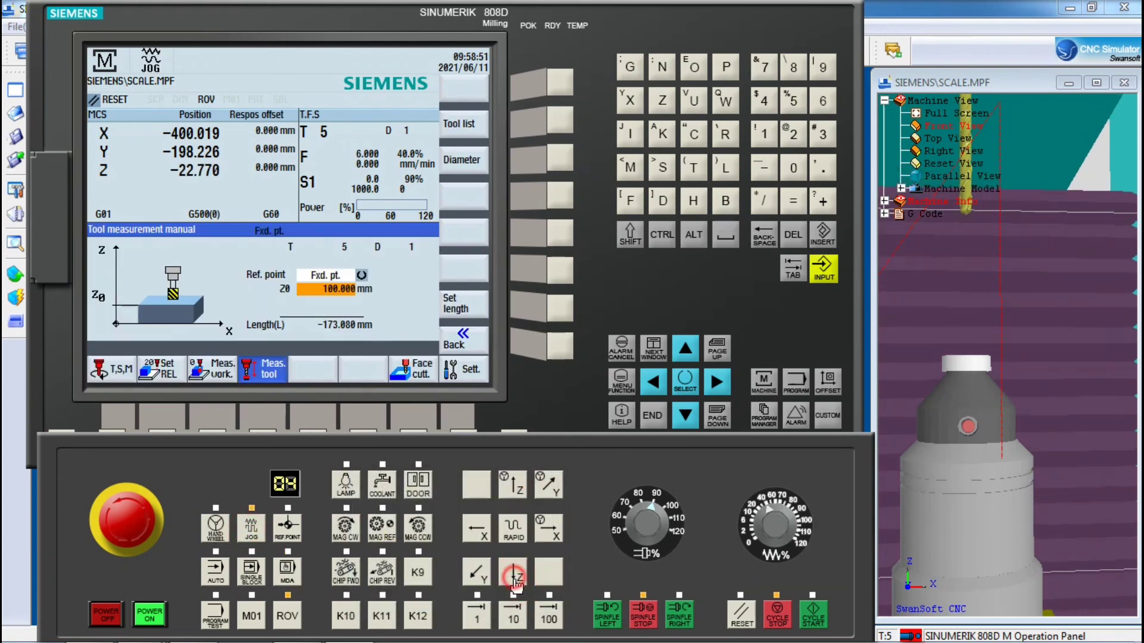
{"action": "left_click", "coordinate": [516, 578]}
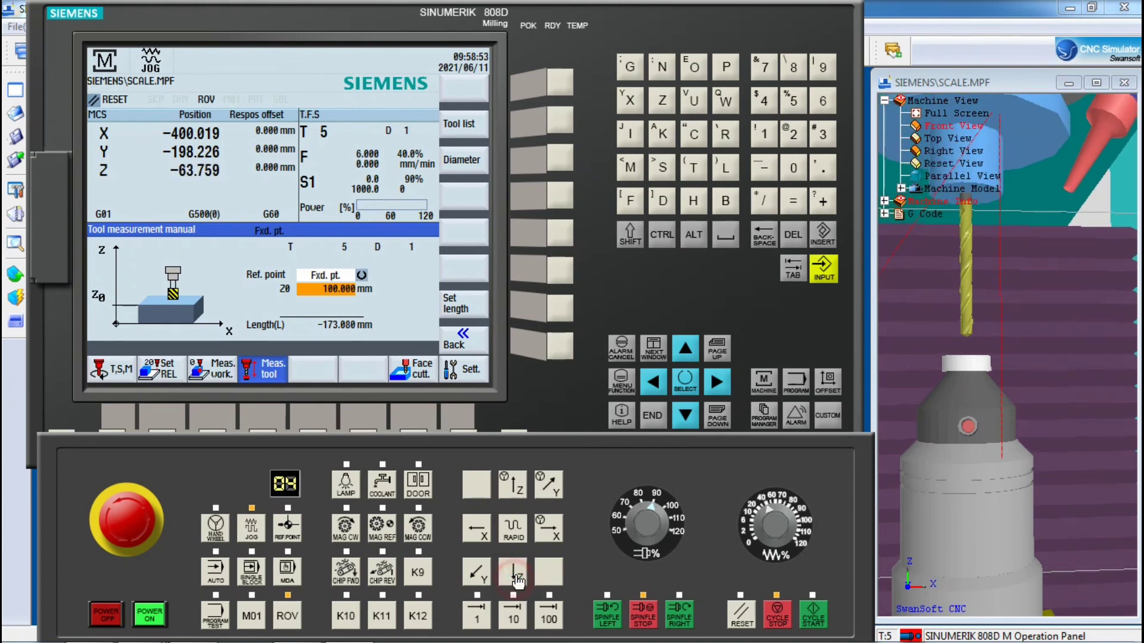
- Reduce the feed override to 8% and lower tool 5 to about Z -69.2 mm, just above the gauge
{"action": "left_click", "coordinate": [960, 336]}
{"action": "scroll", "coordinate": [962, 334], "scroll_direction": "up", "scroll_amount": 1}
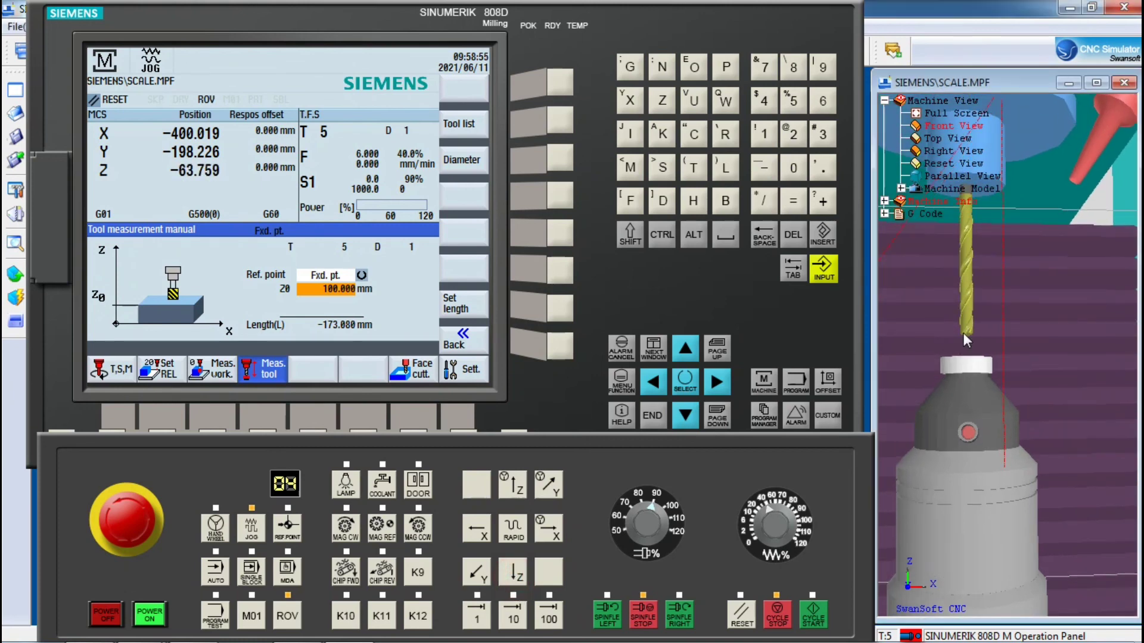
{"action": "scroll", "coordinate": [962, 333], "scroll_direction": "up", "scroll_amount": 3}
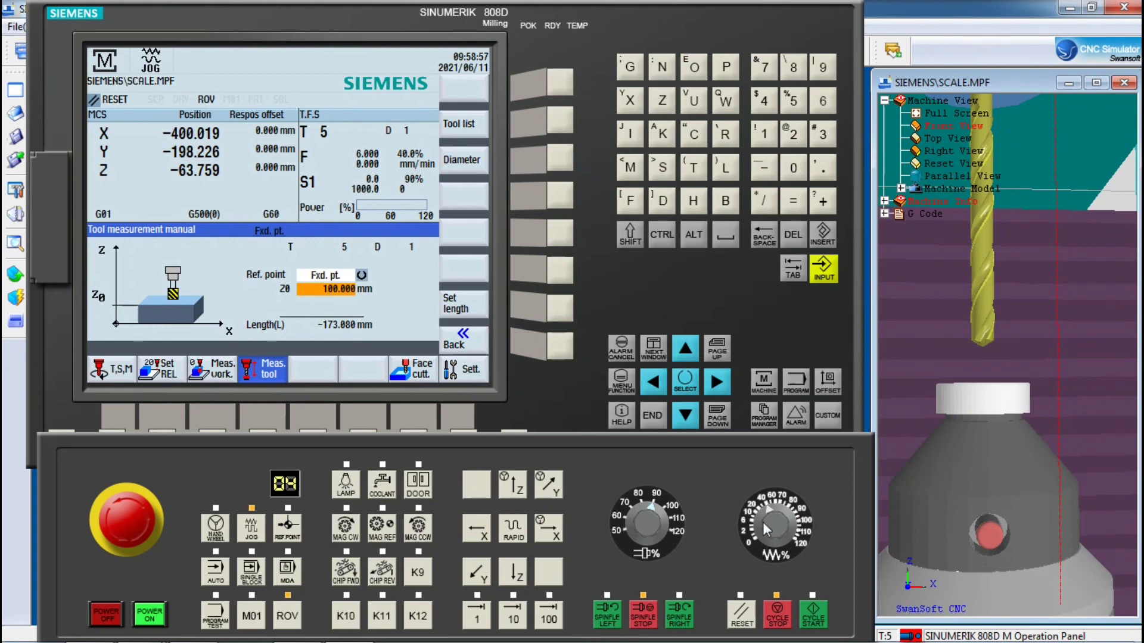
{"action": "left_click_drag", "start_coordinate": [758, 521], "coordinate": [748, 543]}
{"action": "left_click", "coordinate": [514, 573]}
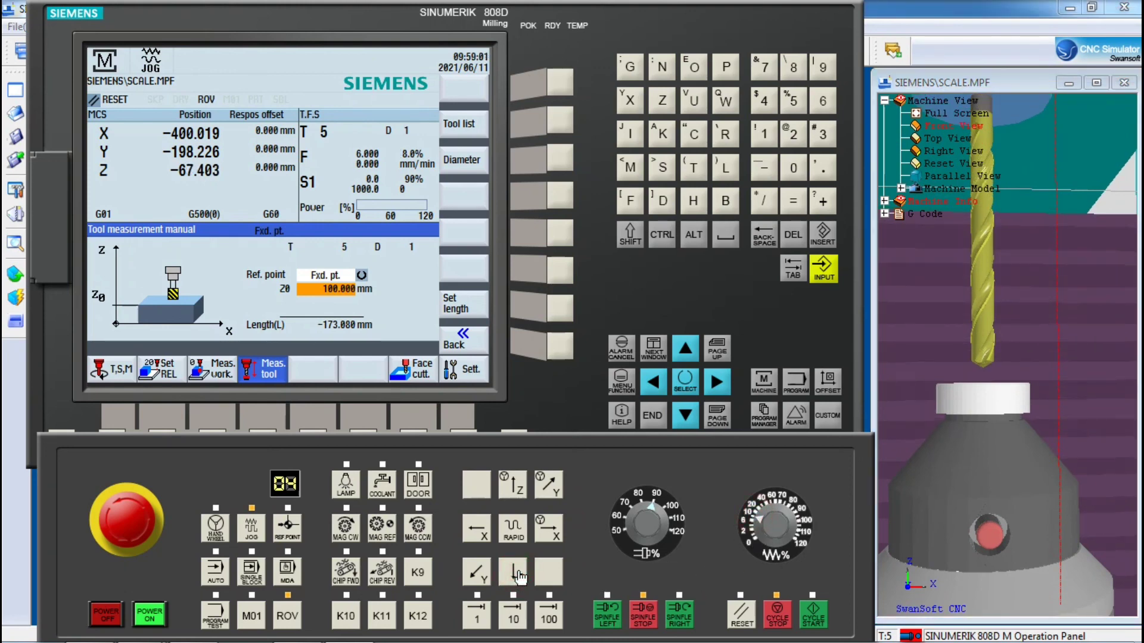
{"action": "left_click", "coordinate": [515, 573]}
{"action": "left_click", "coordinate": [516, 575]}
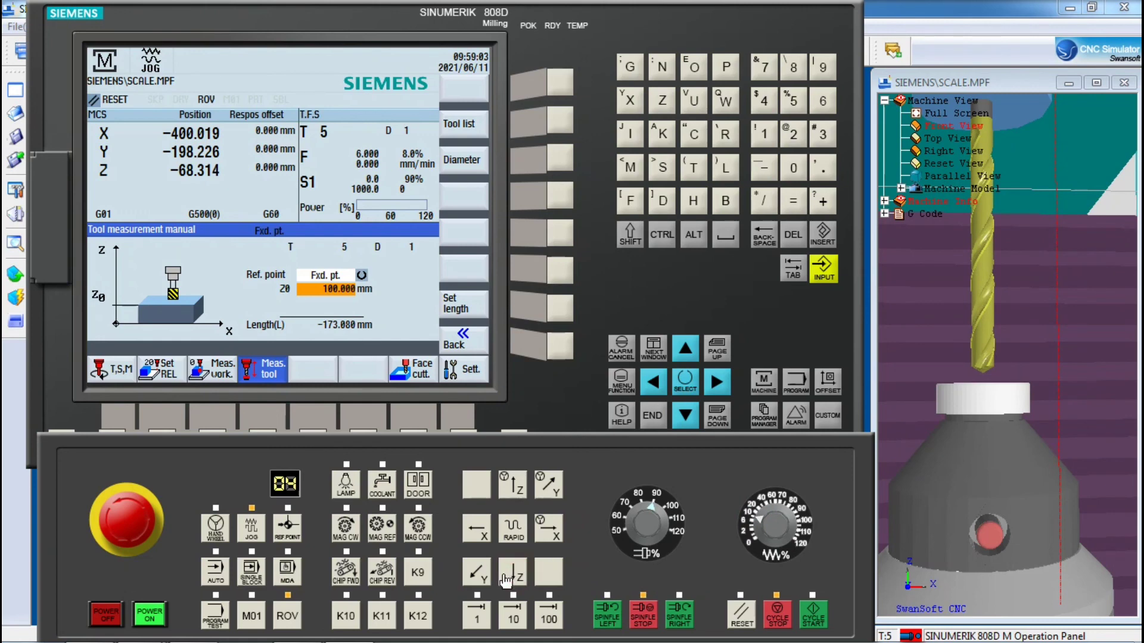
{"action": "left_click", "coordinate": [514, 575]}
- At 1% feed override, lower tool 5 to about Z -70.1 mm until it touches the gauge, and store its length
{"action": "left_click", "coordinate": [752, 532]}
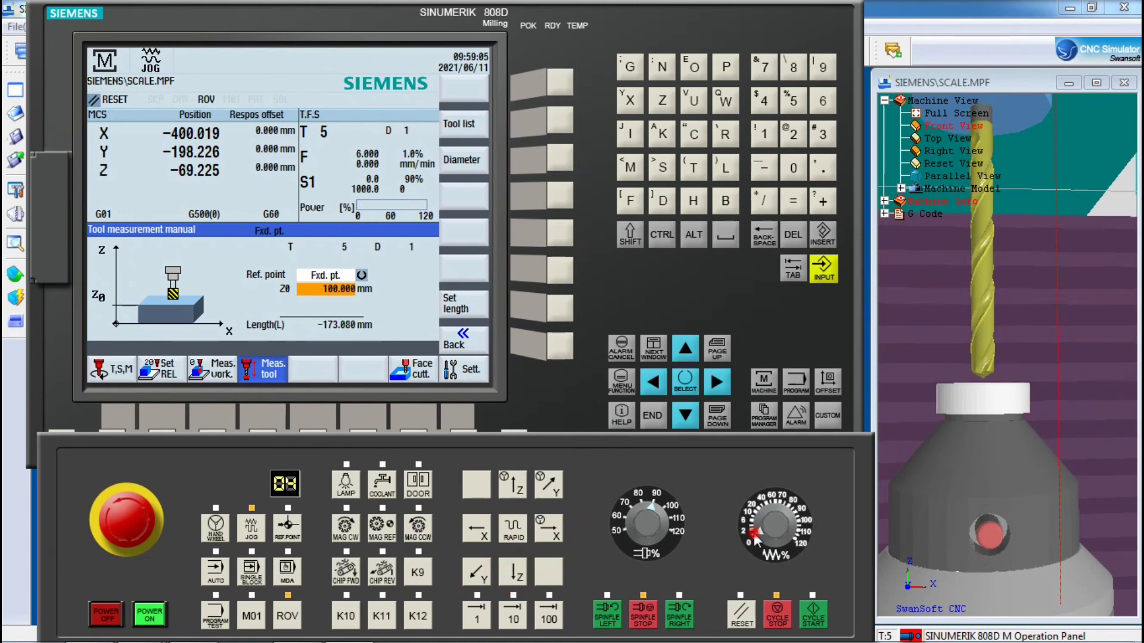
{"action": "left_click", "coordinate": [514, 570]}
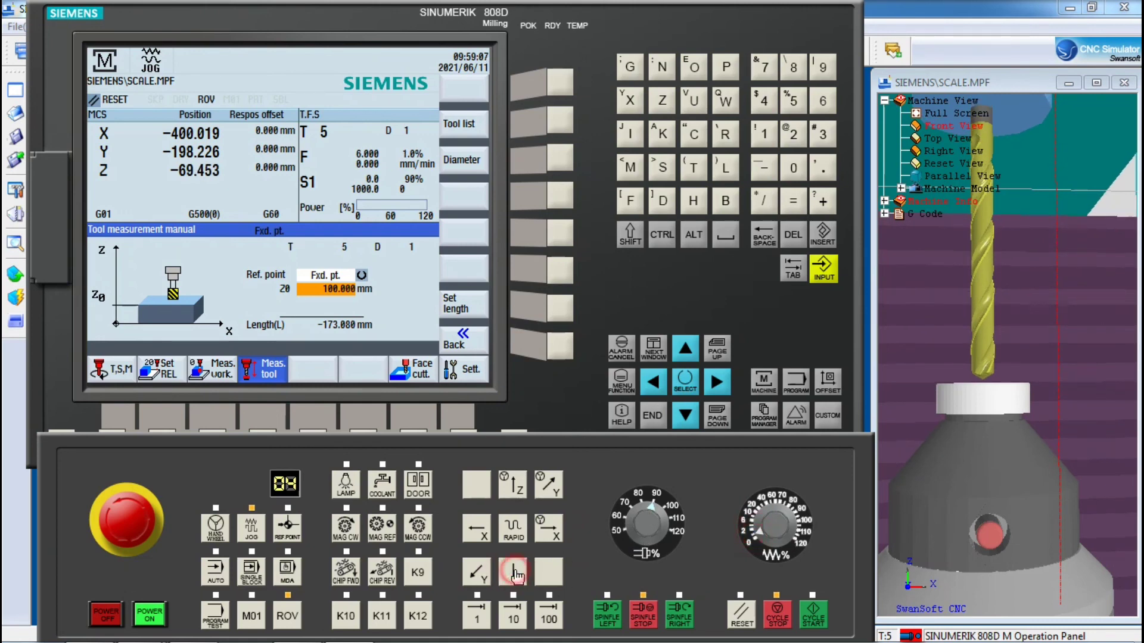
{"action": "left_click", "coordinate": [514, 570]}
{"action": "left_click", "coordinate": [513, 570]}
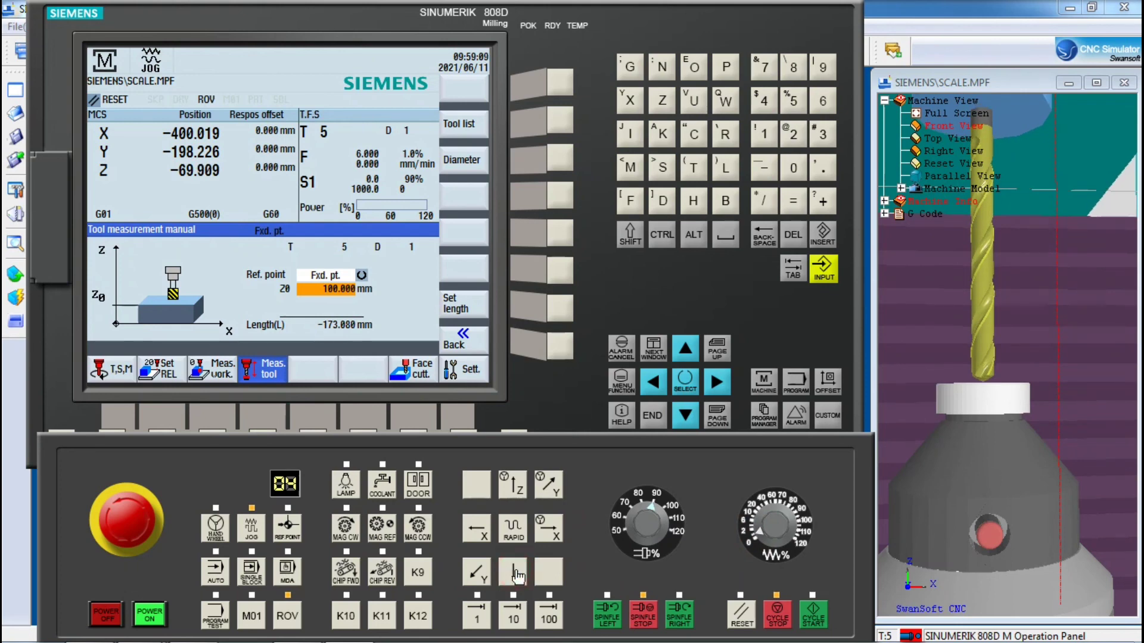
{"action": "left_click", "coordinate": [513, 570]}
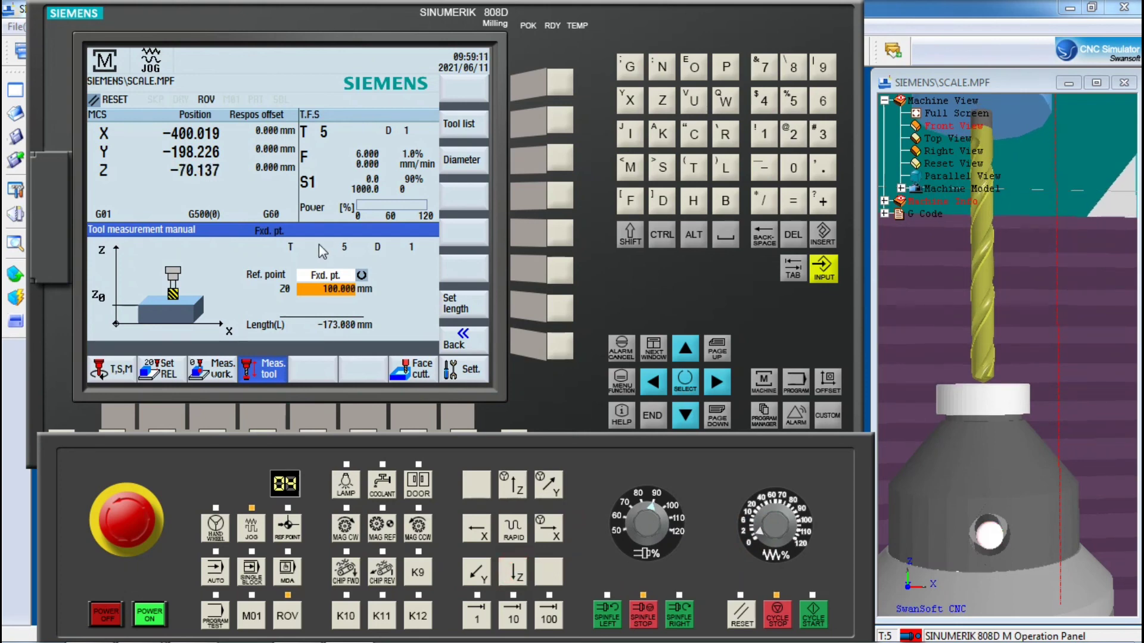
{"action": "left_click", "coordinate": [559, 311]}
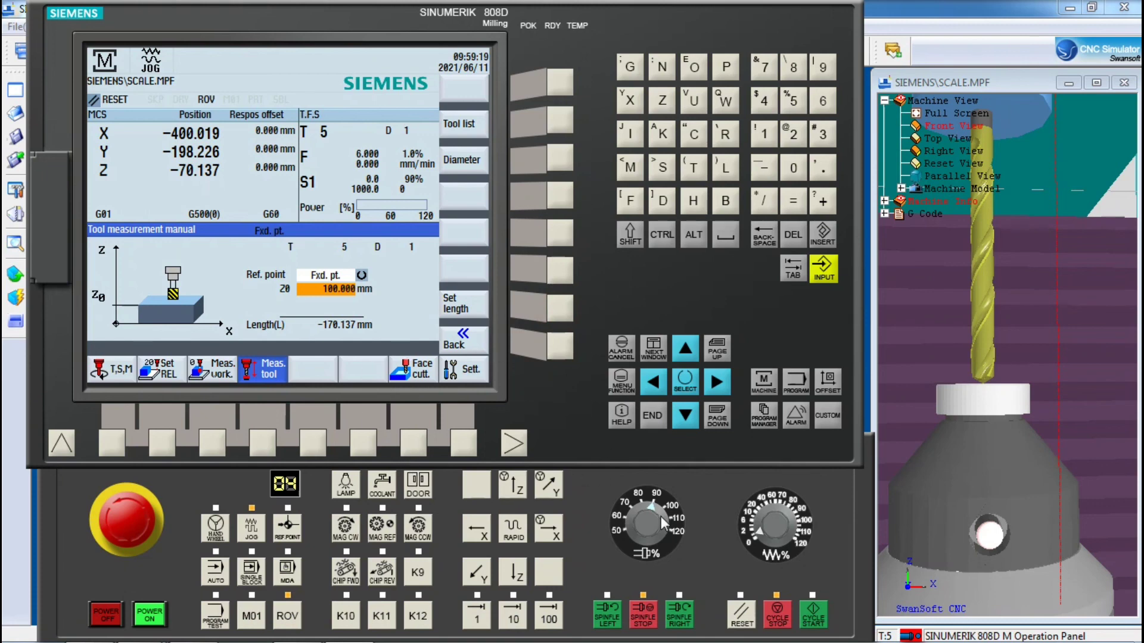
- Raise tool 5 off the gauge to about Z -0.5 mm, increasing the feed override to 60%
{"action": "left_click", "coordinate": [515, 487]}
{"action": "left_click", "coordinate": [516, 488]}
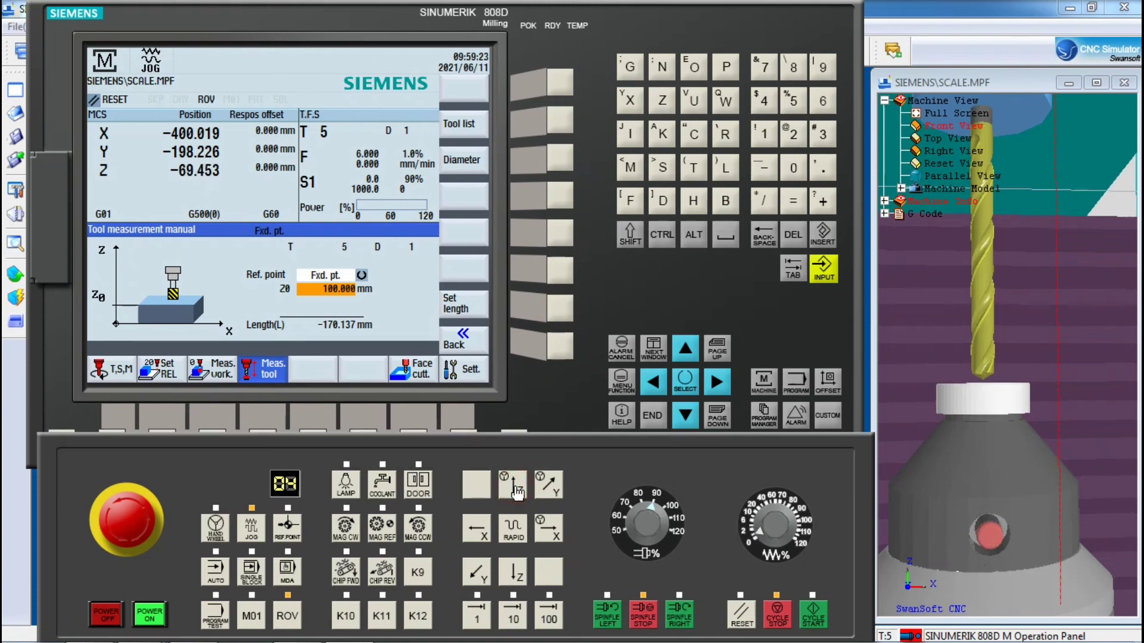
{"action": "left_click", "coordinate": [515, 490]}
{"action": "left_click", "coordinate": [516, 489]}
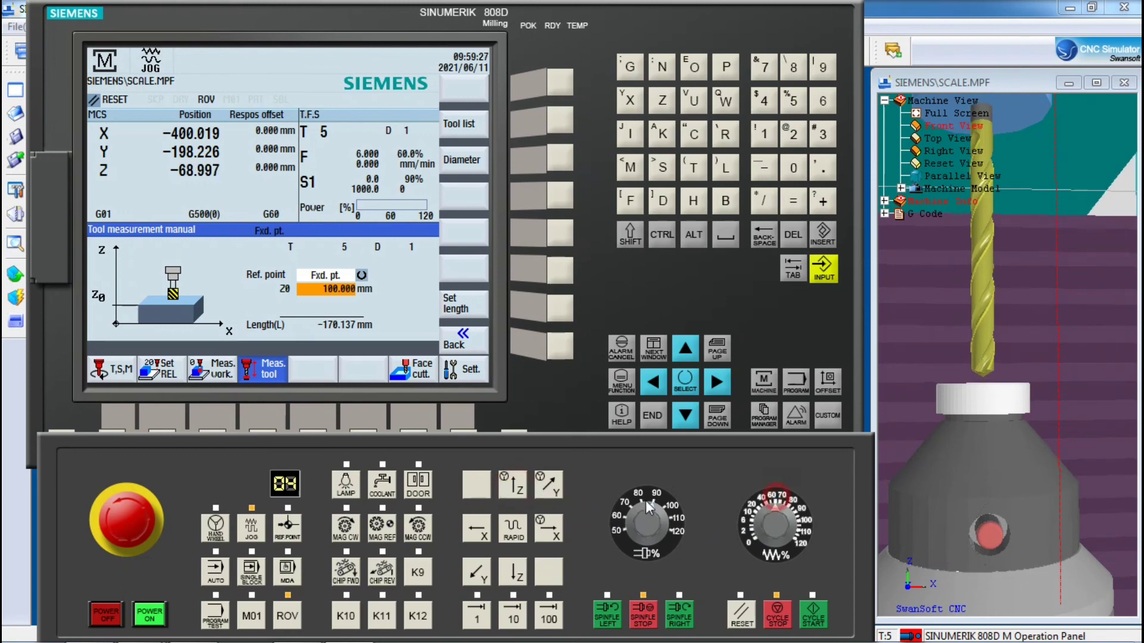
{"action": "left_click", "coordinate": [516, 487]}
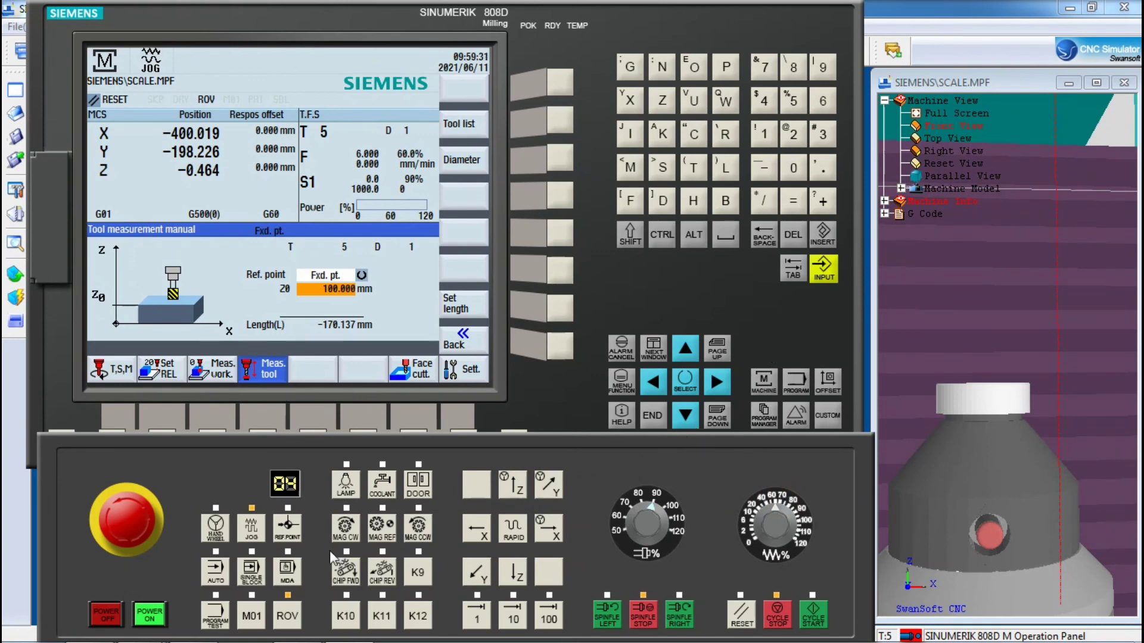
- Switch to MDA mode, change the tool call to T6 M6 and run it to load tool 6
{"action": "left_click", "coordinate": [288, 572]}
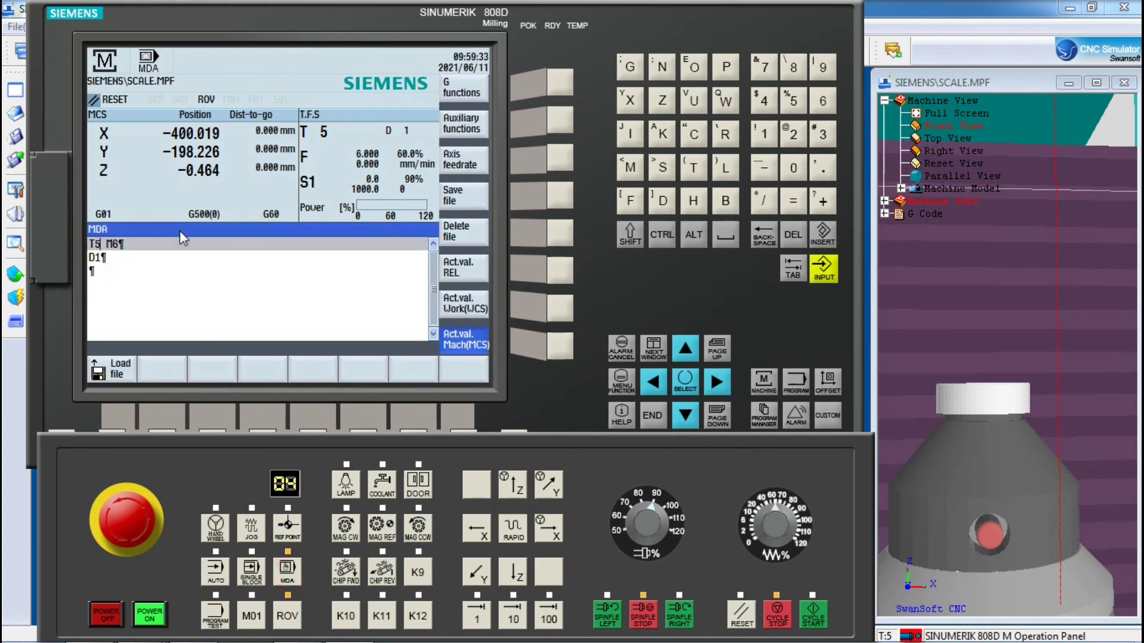
{"action": "left_click", "coordinate": [773, 244]}
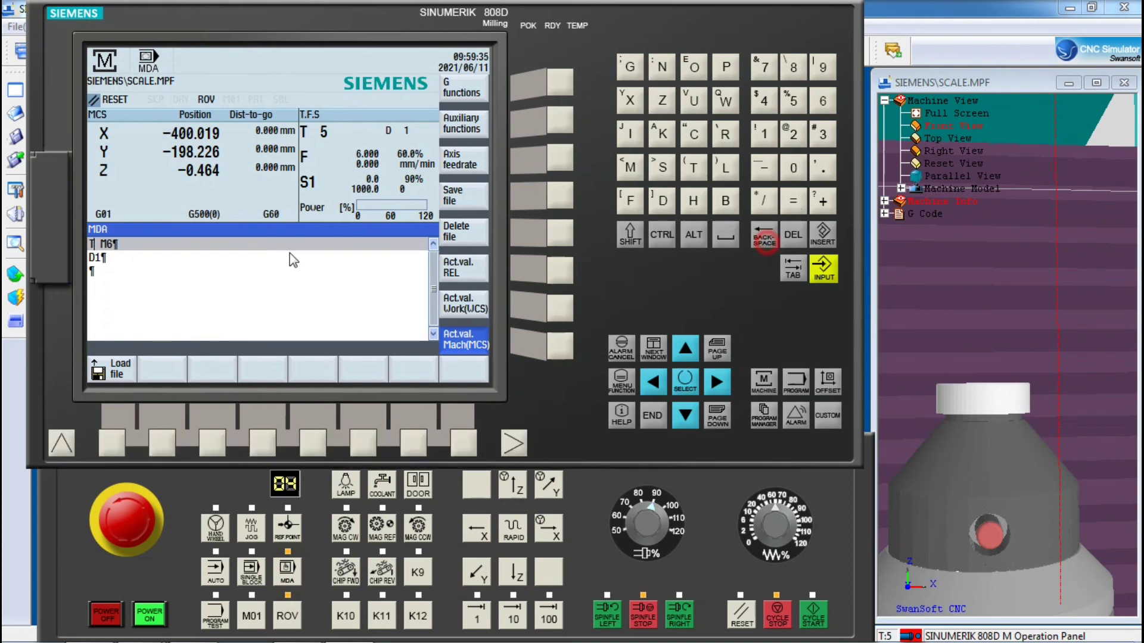
{"action": "left_click", "coordinate": [825, 104]}
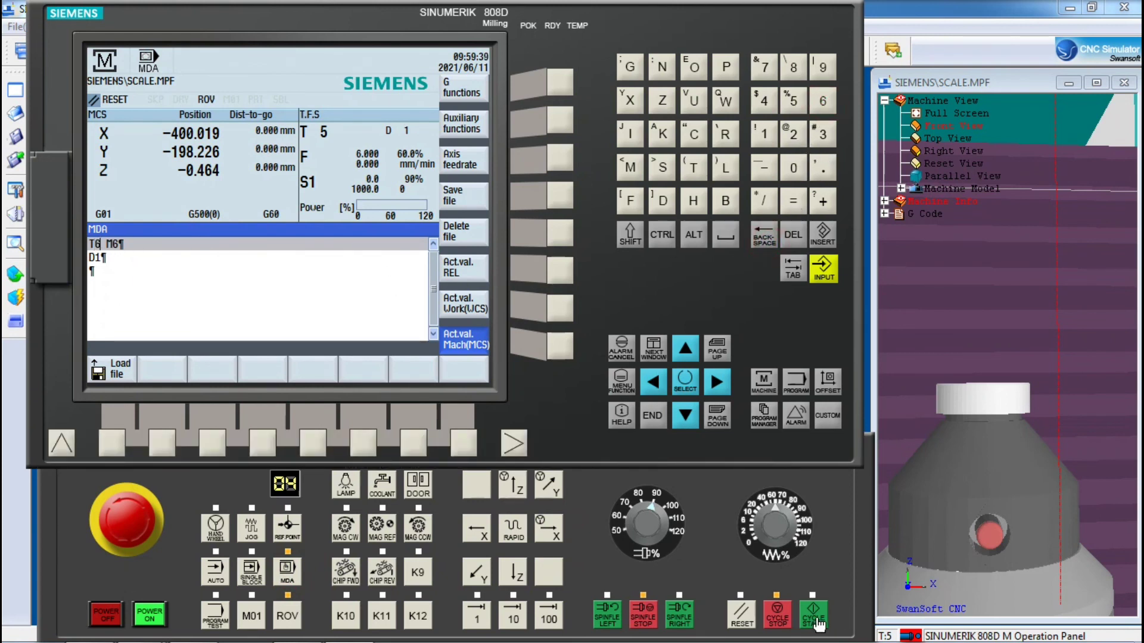
{"action": "scroll", "coordinate": [996, 374], "scroll_direction": "down", "scroll_amount": 5}
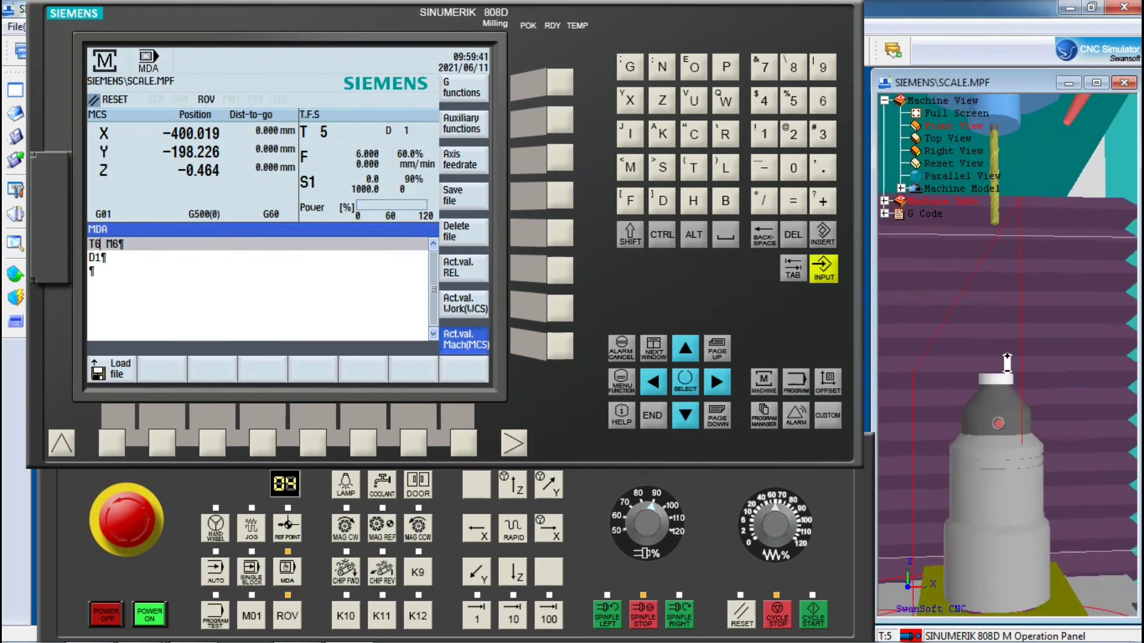
{"action": "scroll", "coordinate": [1007, 361], "scroll_direction": "down", "scroll_amount": 5}
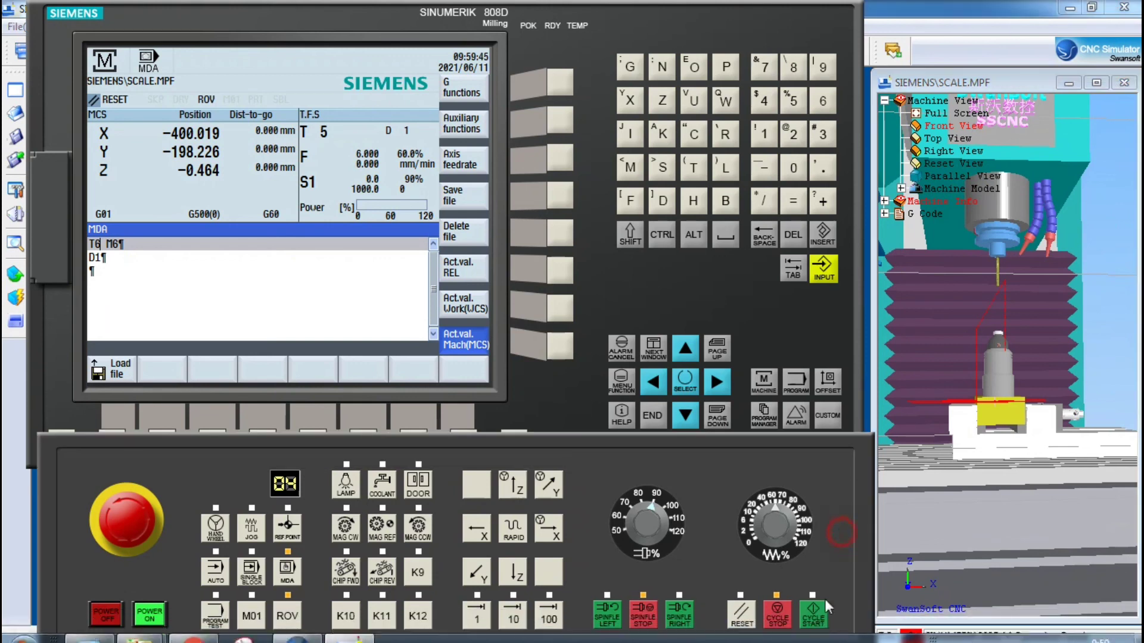
{"action": "left_click", "coordinate": [815, 613]}
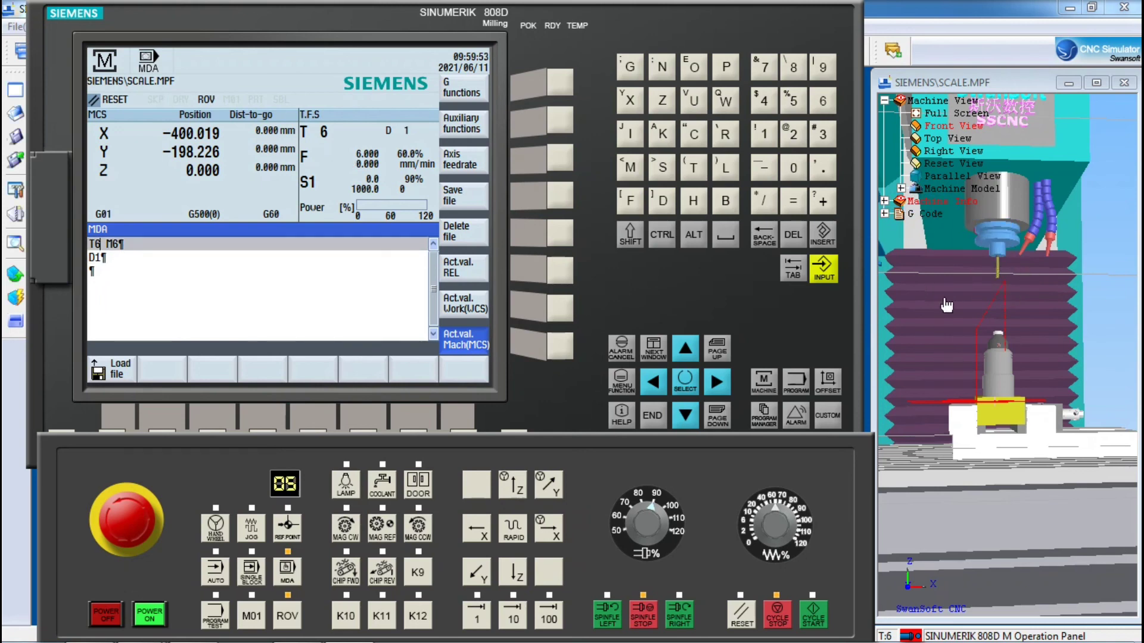
- Return to JOG mode and lower tool 6 over the gauge to about Z -68.7 mm
{"action": "left_click", "coordinate": [1016, 306]}
{"action": "scroll", "coordinate": [1013, 304], "scroll_direction": "up", "scroll_amount": 5}
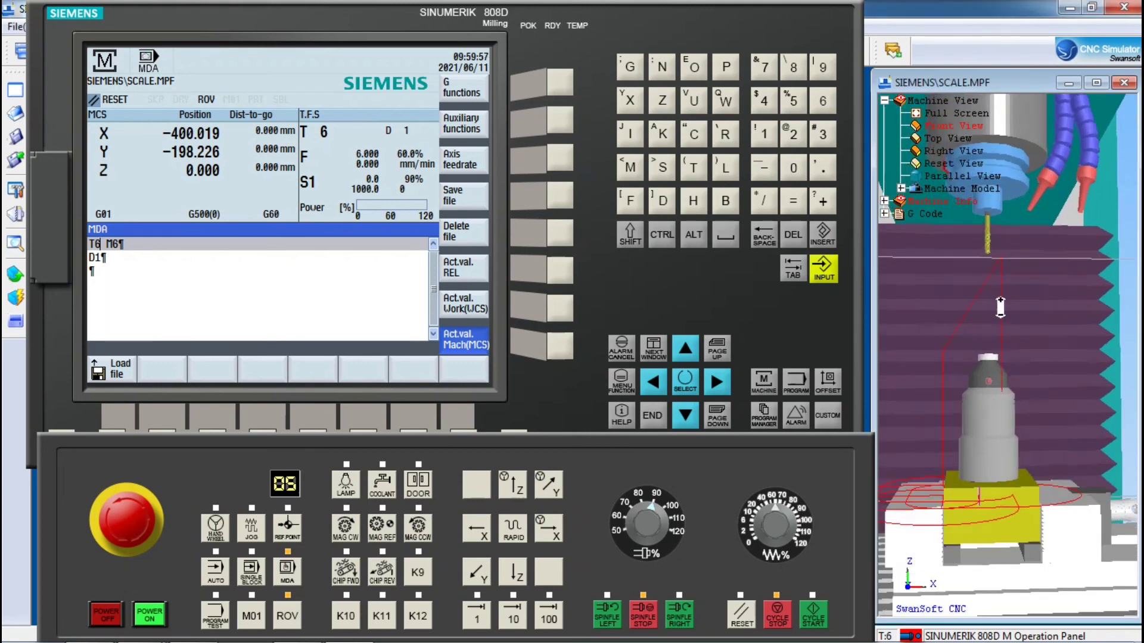
{"action": "left_click", "coordinate": [251, 527]}
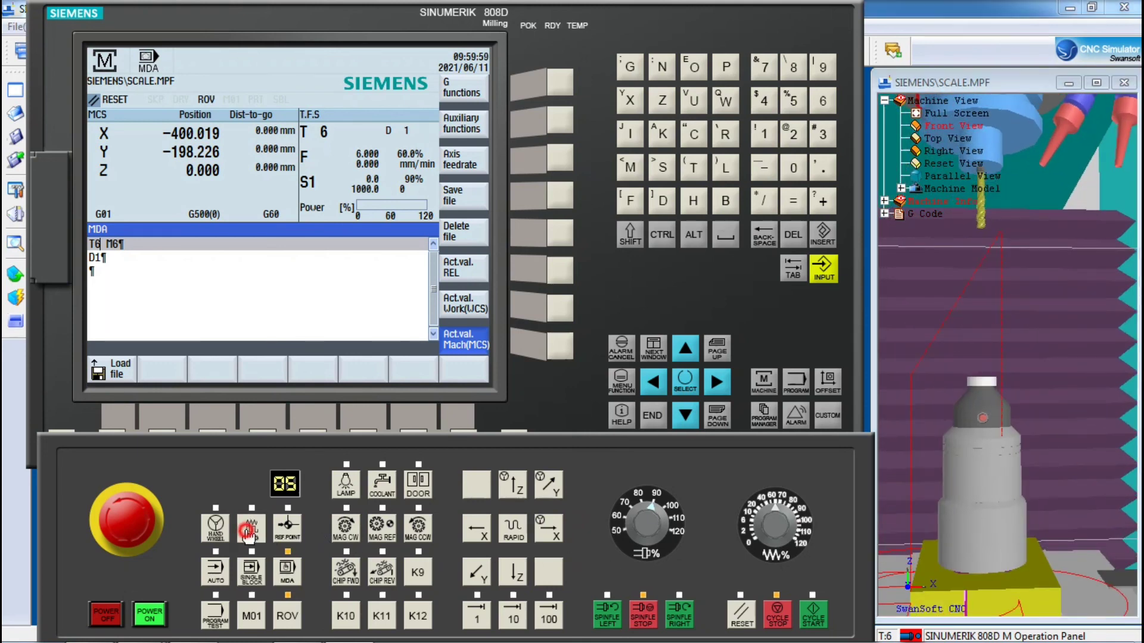
{"action": "left_click", "coordinate": [513, 572]}
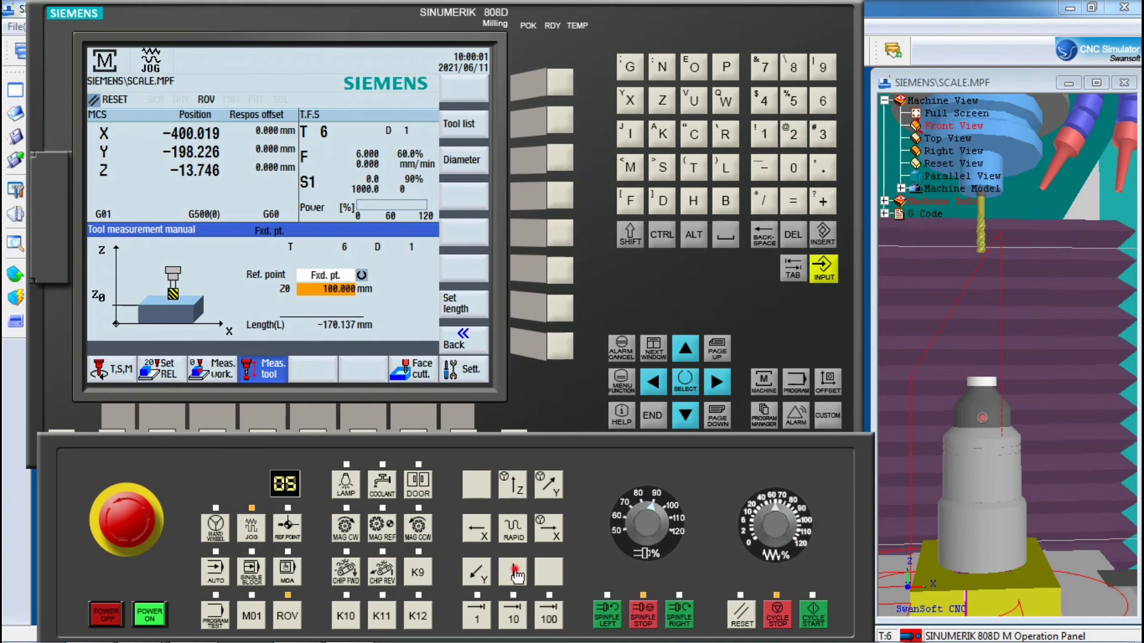
{"action": "left_click", "coordinate": [513, 571]}
{"action": "left_click", "coordinate": [513, 572]}
{"action": "left_click", "coordinate": [513, 573]}
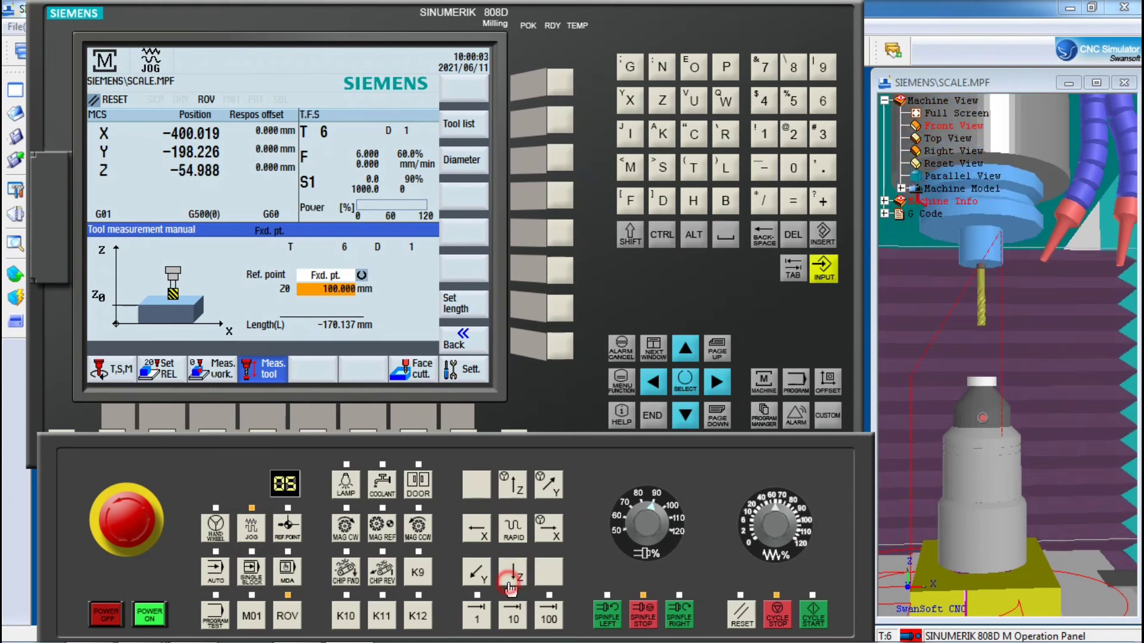
{"action": "left_click", "coordinate": [514, 573]}
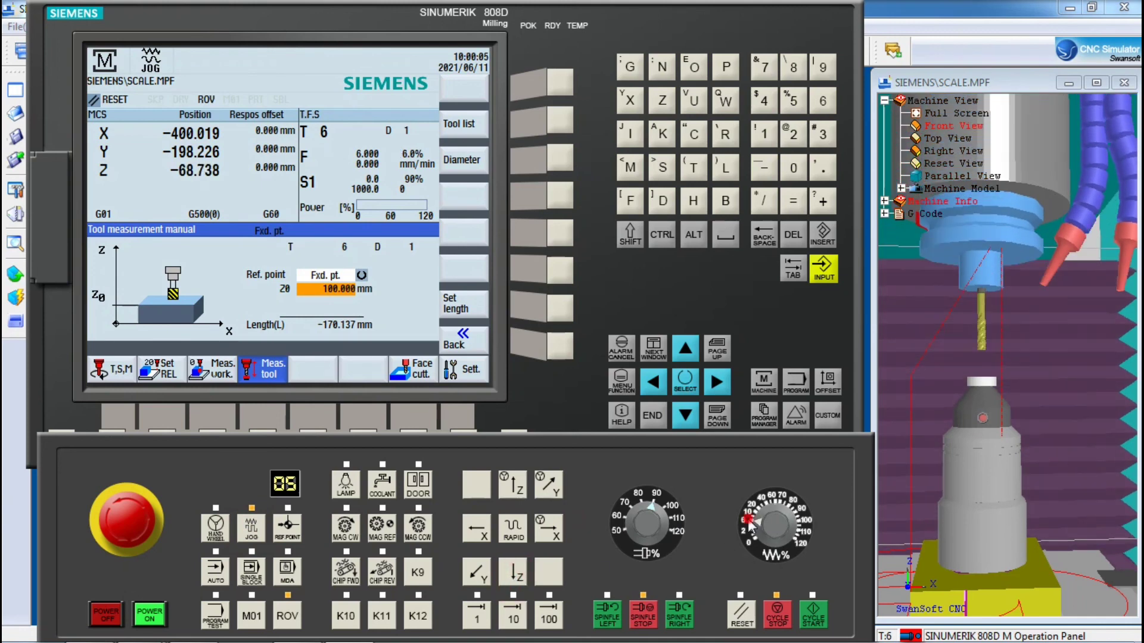
- At 6% feed override, lower tool 6 to about Z -83.2 mm, just above the gauge
{"action": "left_click", "coordinate": [512, 571]}
{"action": "left_click", "coordinate": [512, 572]}
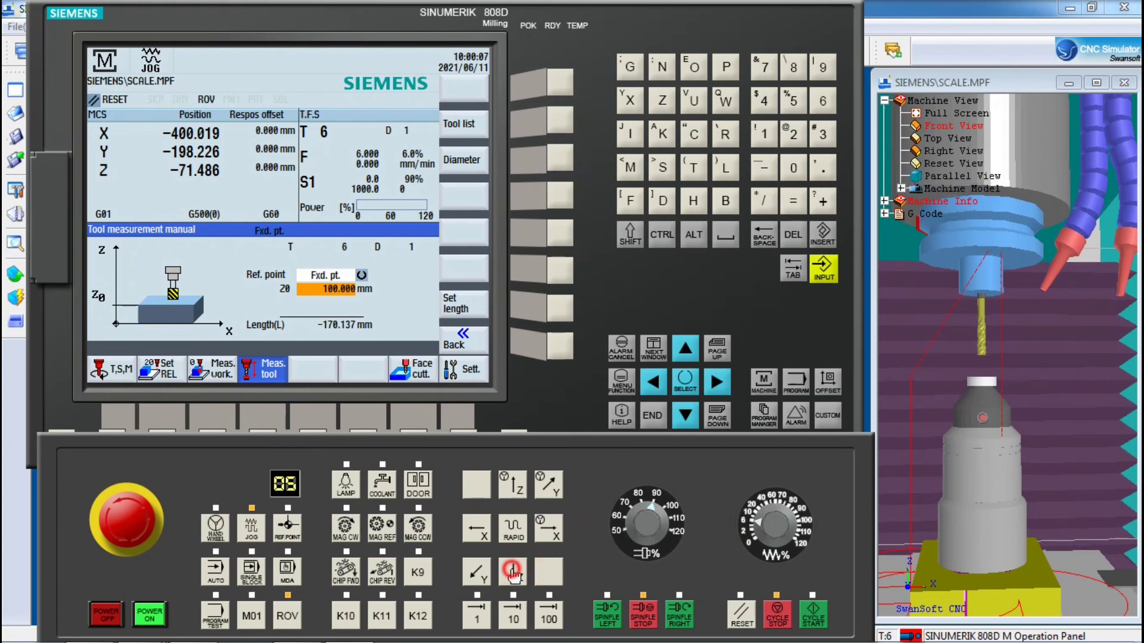
{"action": "left_click", "coordinate": [512, 572]}
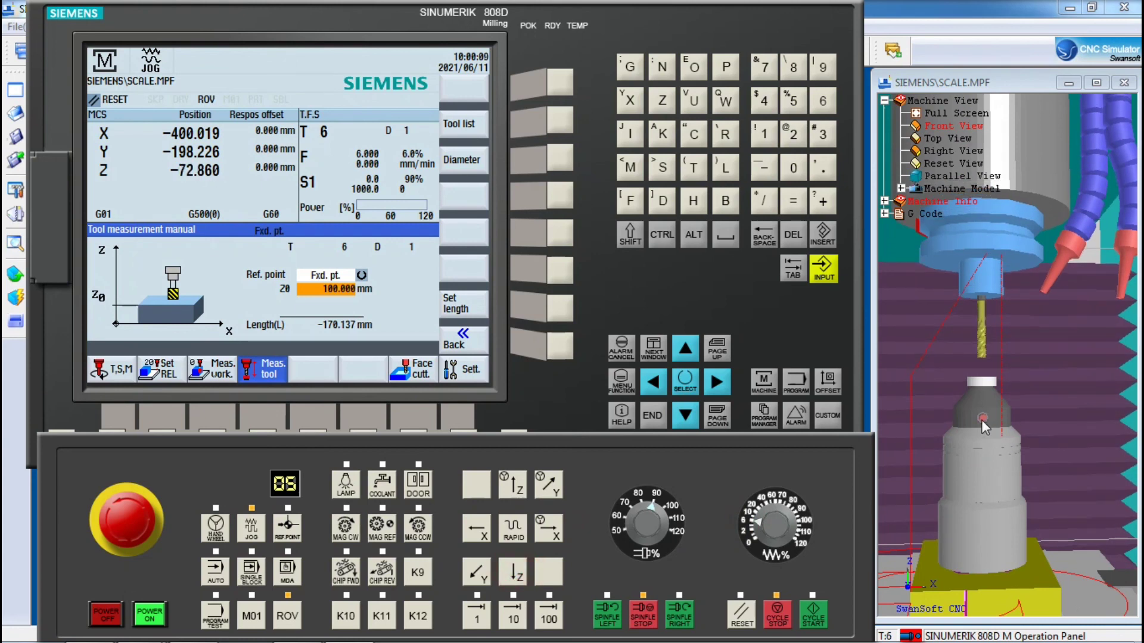
{"action": "left_click", "coordinate": [514, 573]}
{"action": "left_click", "coordinate": [513, 573]}
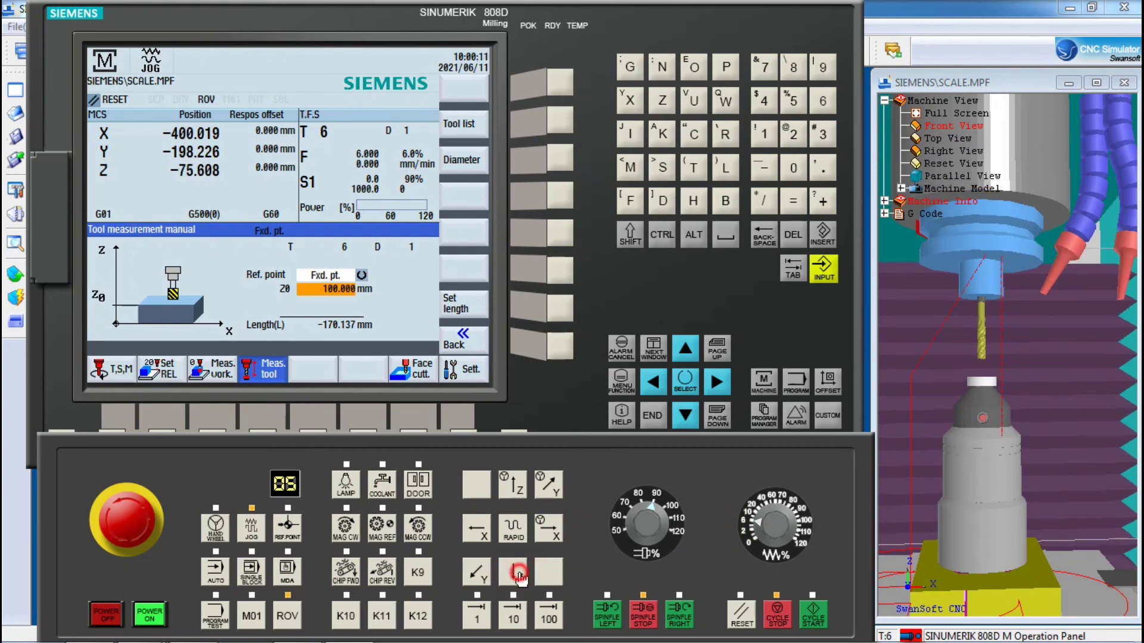
{"action": "left_click", "coordinate": [516, 573]}
{"action": "left_click", "coordinate": [517, 573]}
{"action": "left_click", "coordinate": [518, 573]}
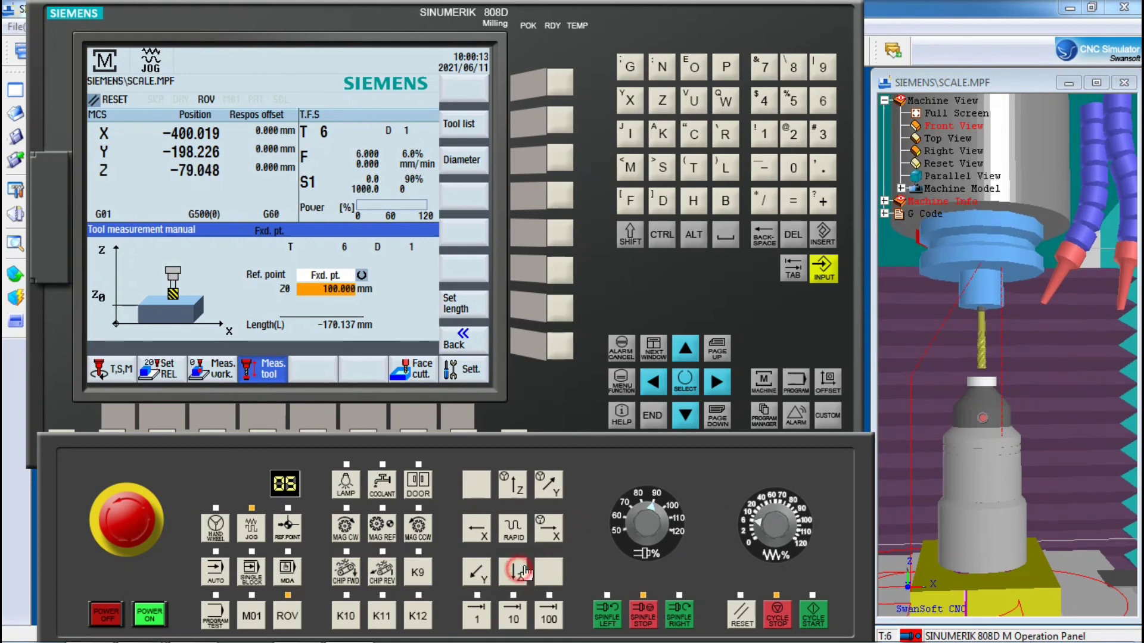
{"action": "left_click", "coordinate": [522, 573]}
{"action": "left_click", "coordinate": [520, 573]}
{"action": "left_click", "coordinate": [522, 573]}
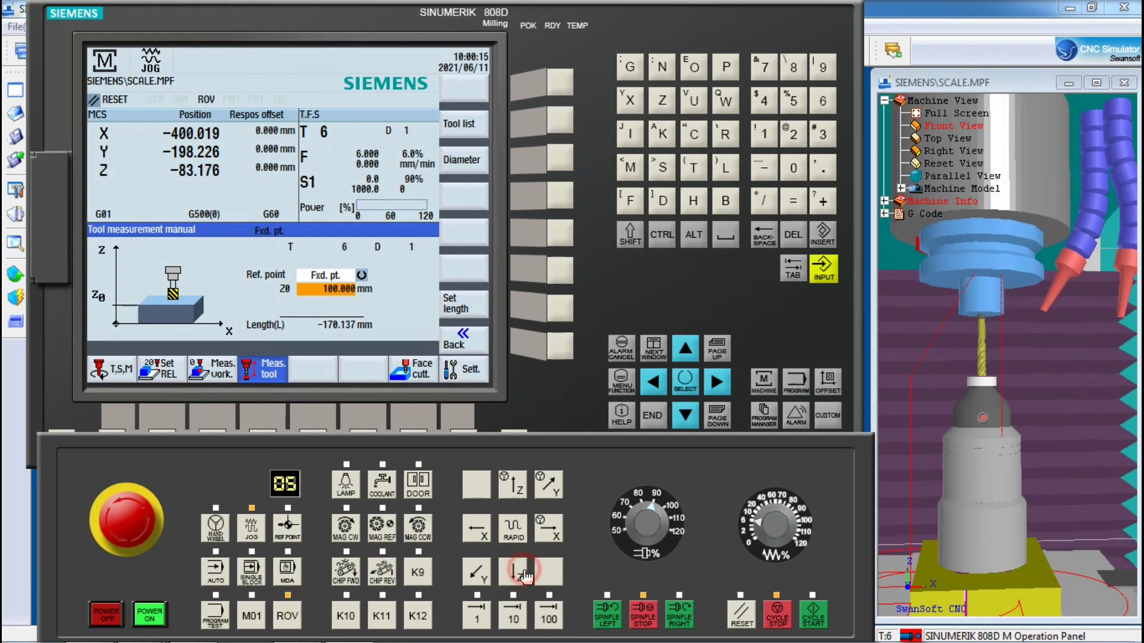
- At 1% feed override, lower tool 6 to about Z -83.5 mm until it touches the gauge, and store its length
{"action": "left_click", "coordinate": [754, 531]}
{"action": "left_click", "coordinate": [516, 574]}
{"action": "left_click", "coordinate": [516, 574]}
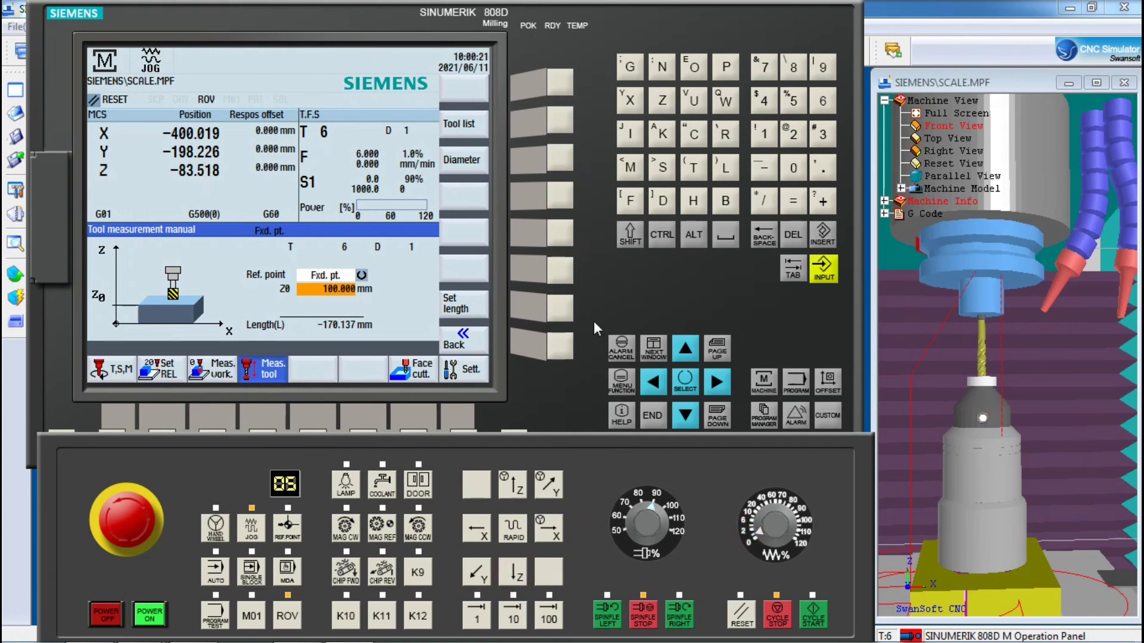
{"action": "left_click", "coordinate": [565, 308]}
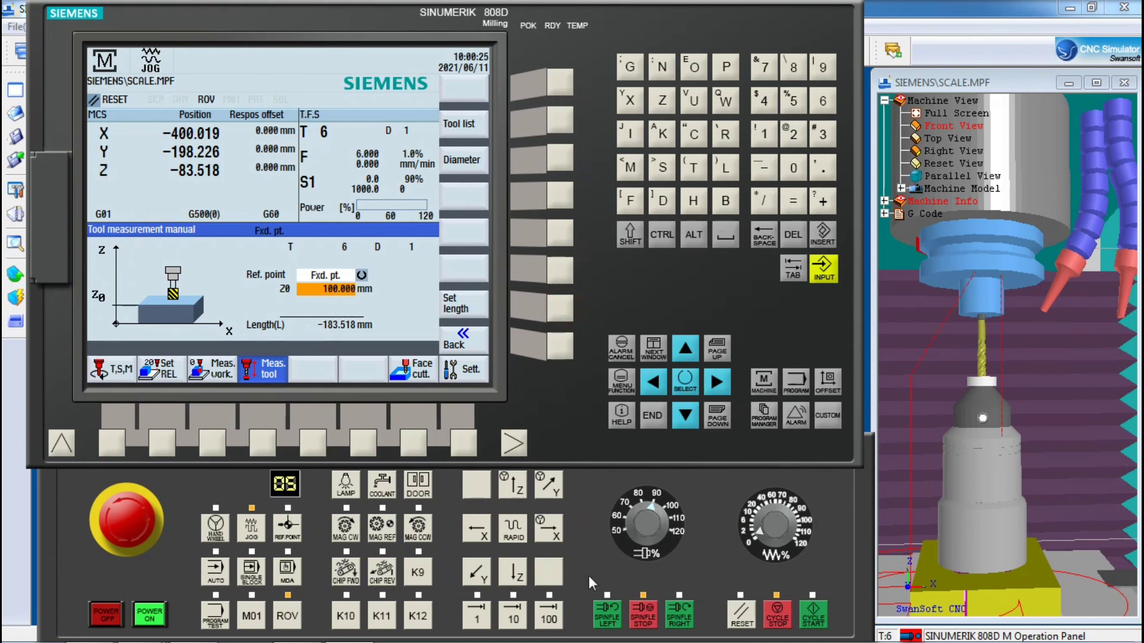
- Raise tool 6 to about Z -0.8 mm, increasing the feed override to 70%, and check the stored lengths in the tool list
{"action": "left_click", "coordinate": [512, 489]}
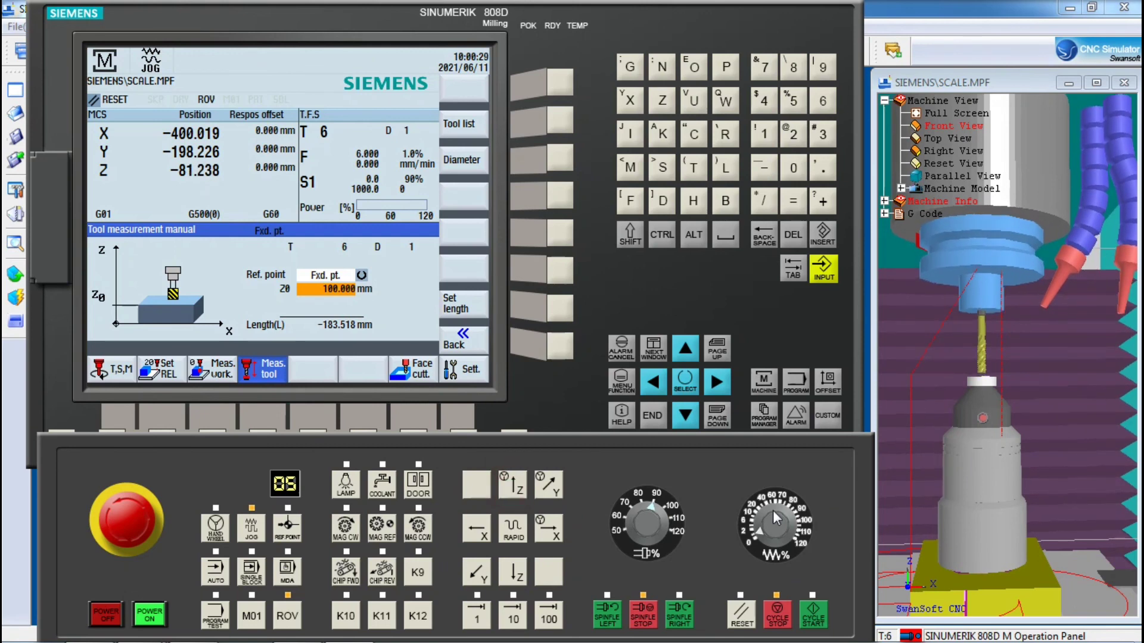
{"action": "left_click", "coordinate": [512, 490]}
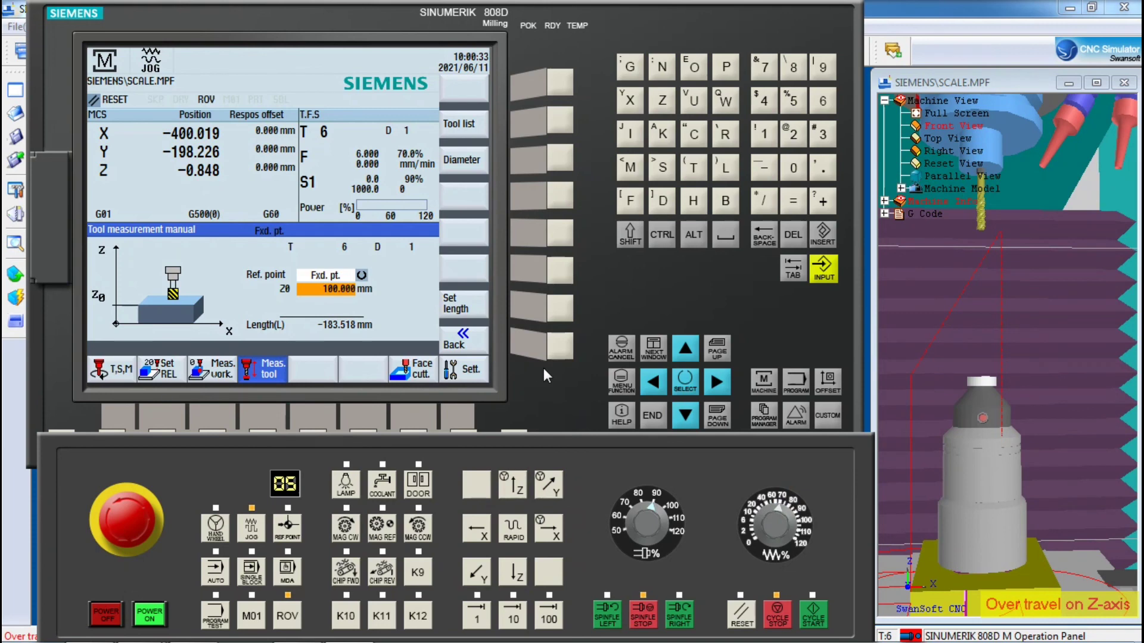
{"action": "left_click", "coordinate": [559, 121]}
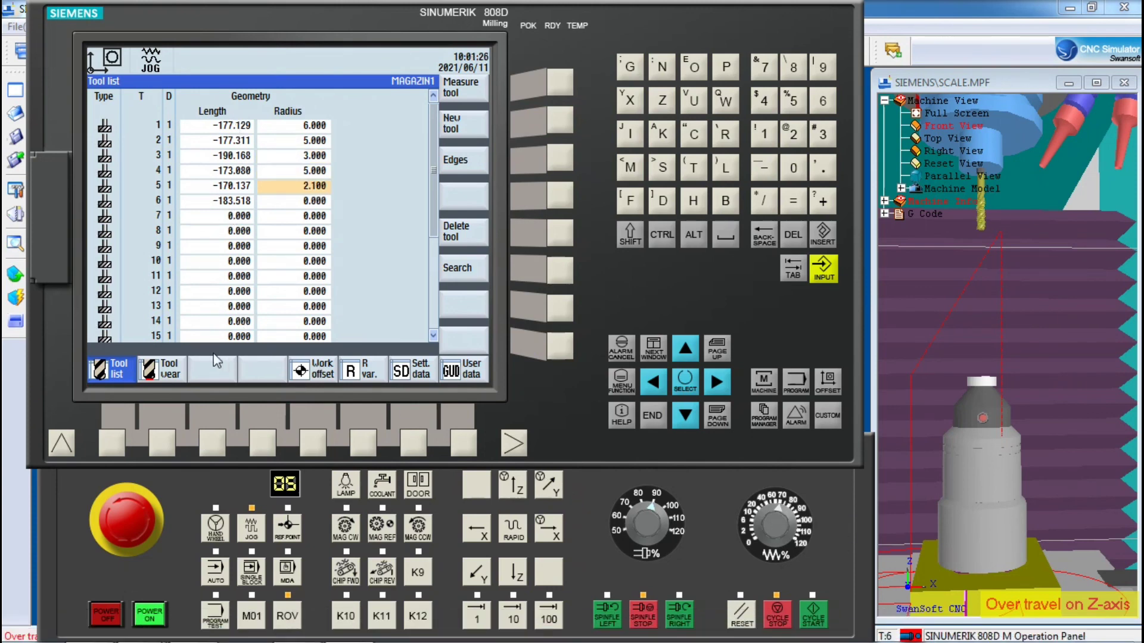
{"action": "left_click", "coordinate": [764, 381]}
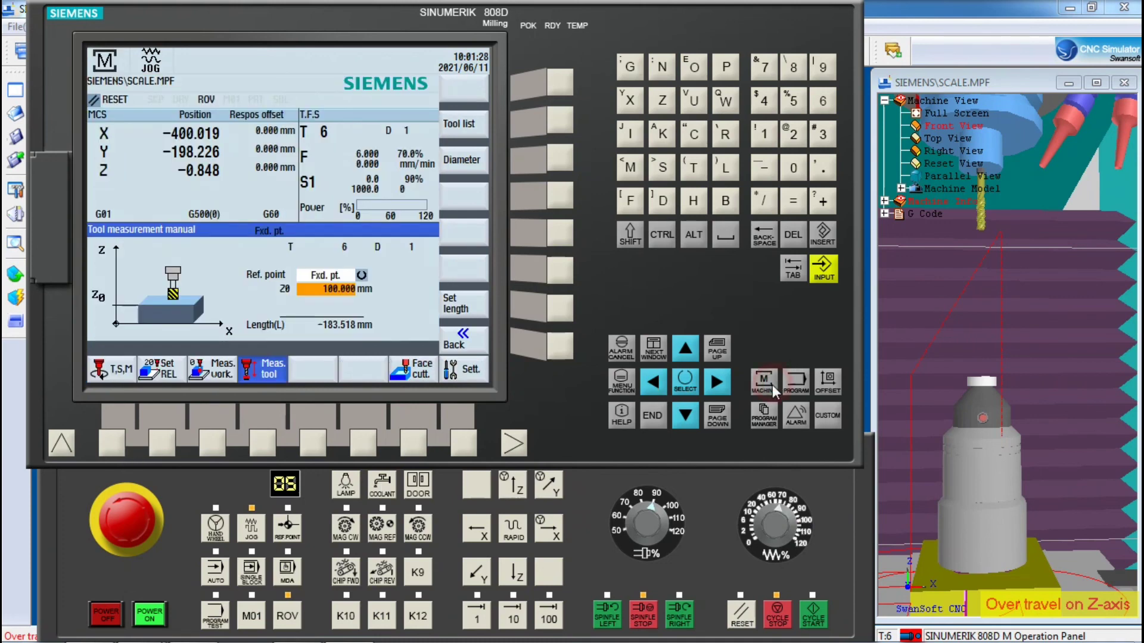